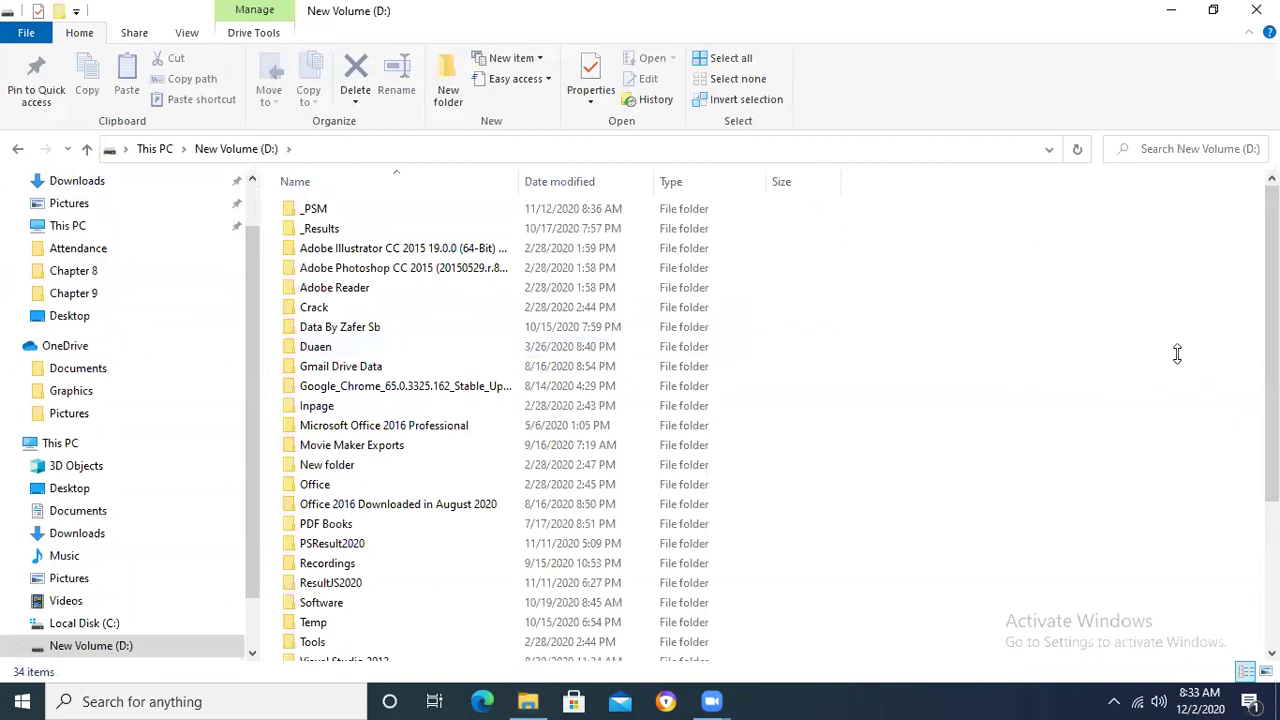
Step: Open the PIII Chapter 8 PDF from the _PSM > PIII > Chapter 8 folder on drive D and go to page 12
double_click(312, 209)
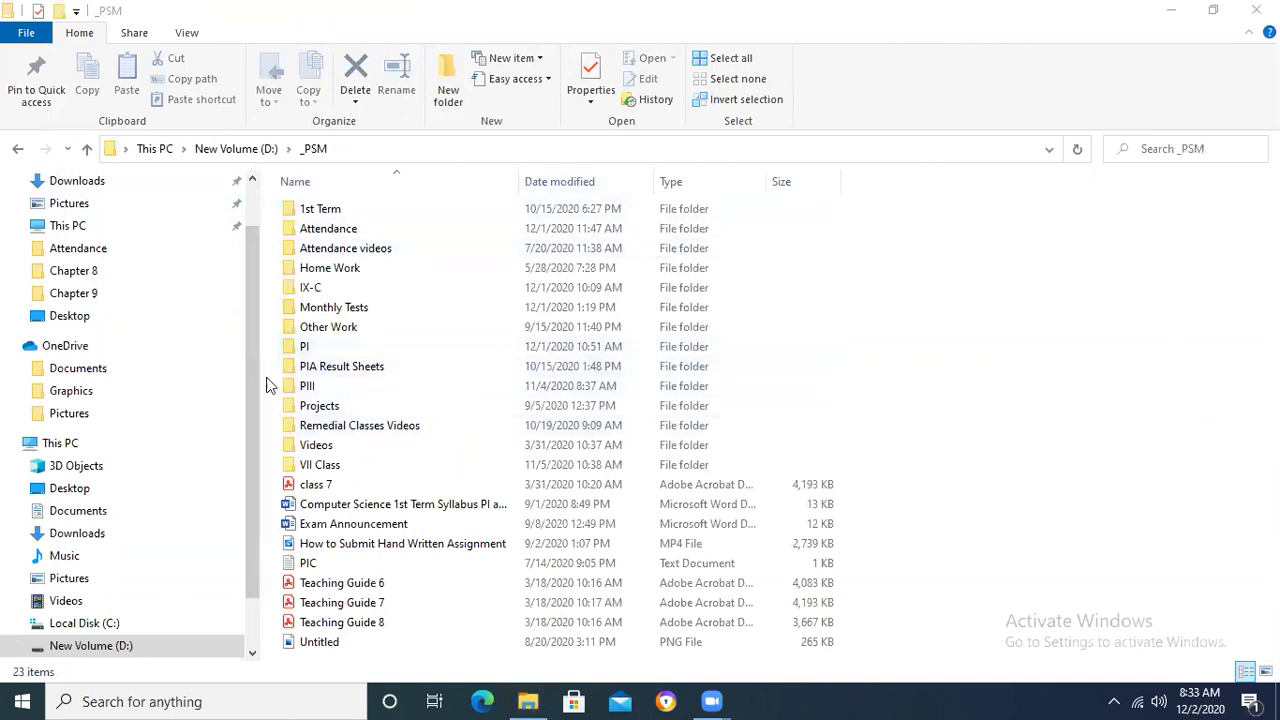
double_click(308, 386)
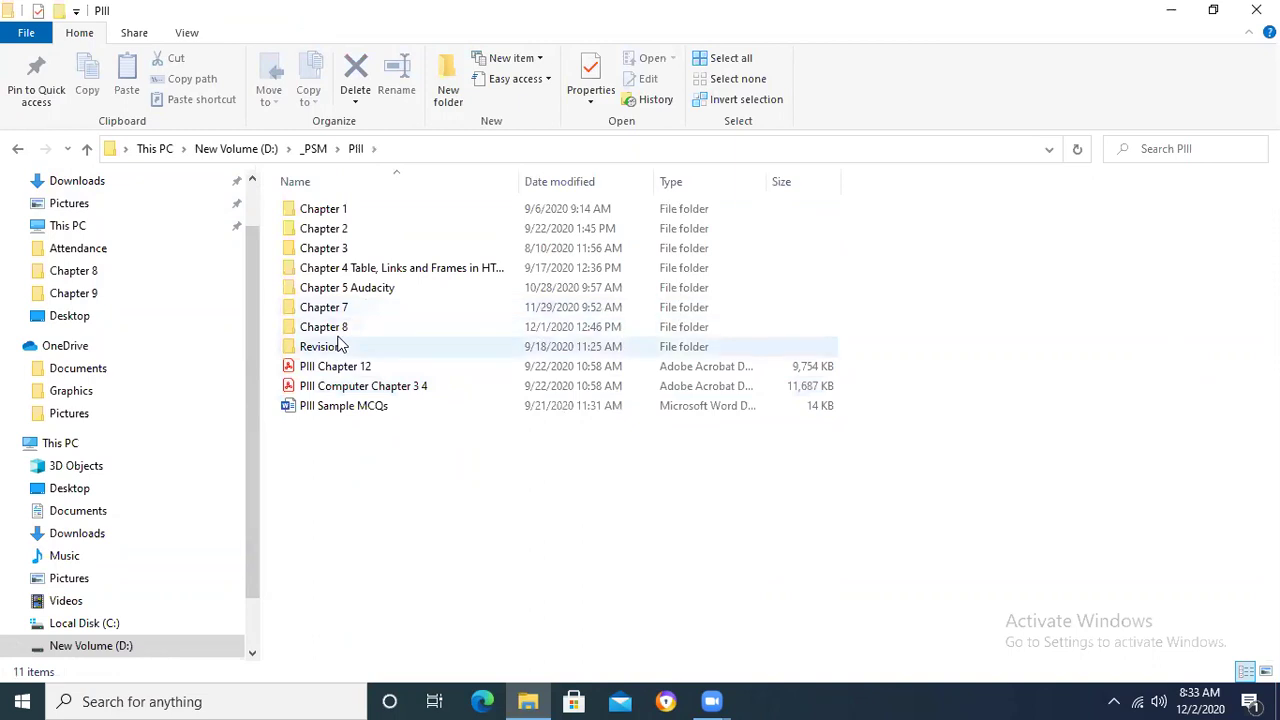
double_click(346, 326)
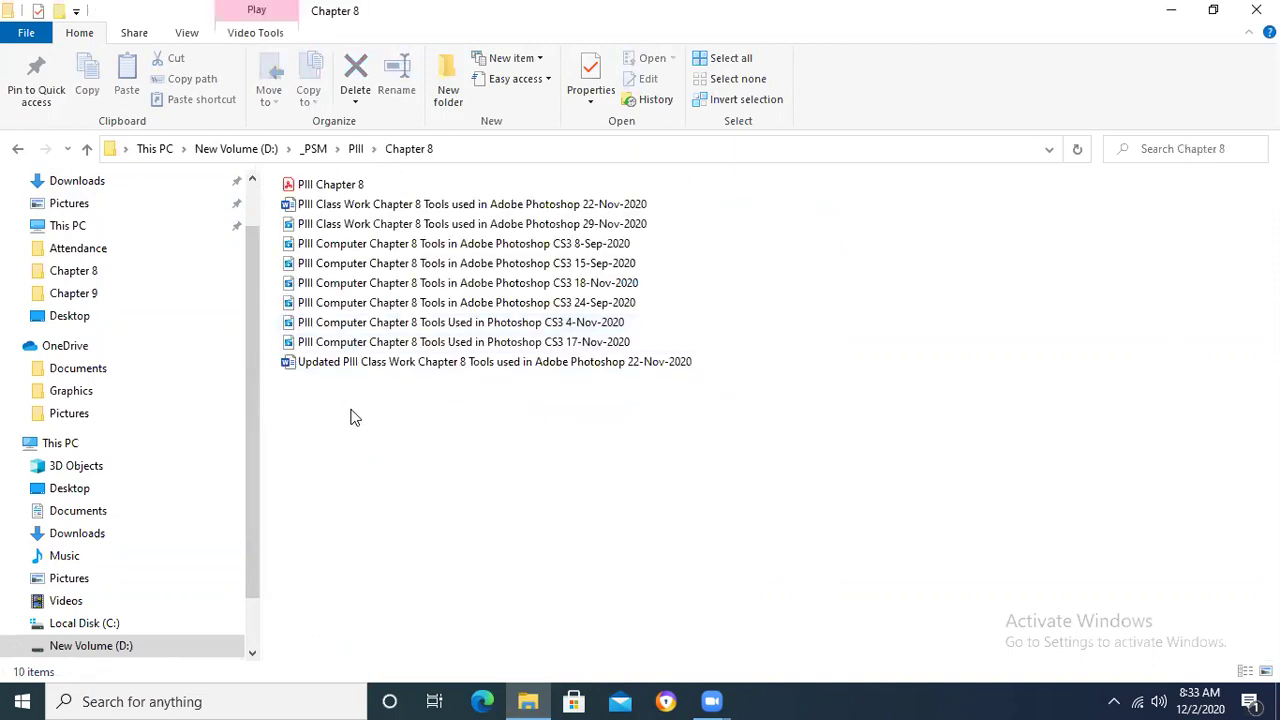
left_click(340, 188)
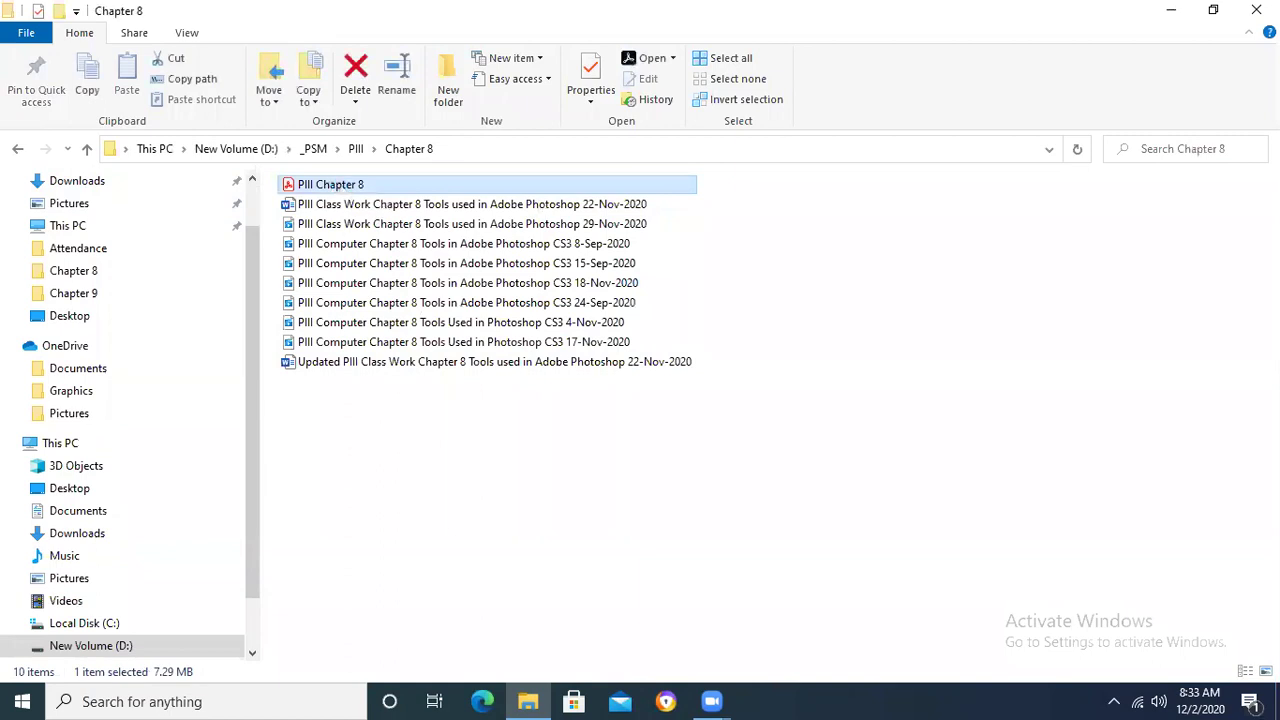
key("Return")
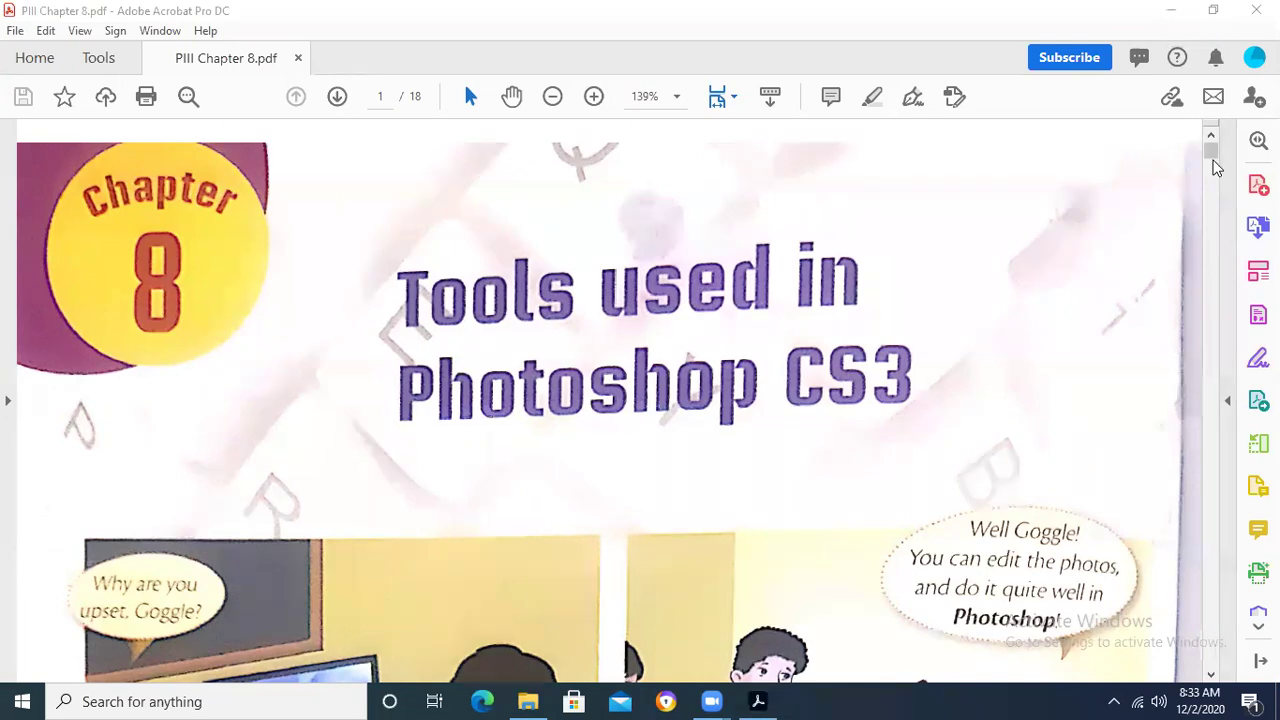
left_click_drag(1211, 150, 1214, 172)
left_click_drag(1220, 218, 1250, 450)
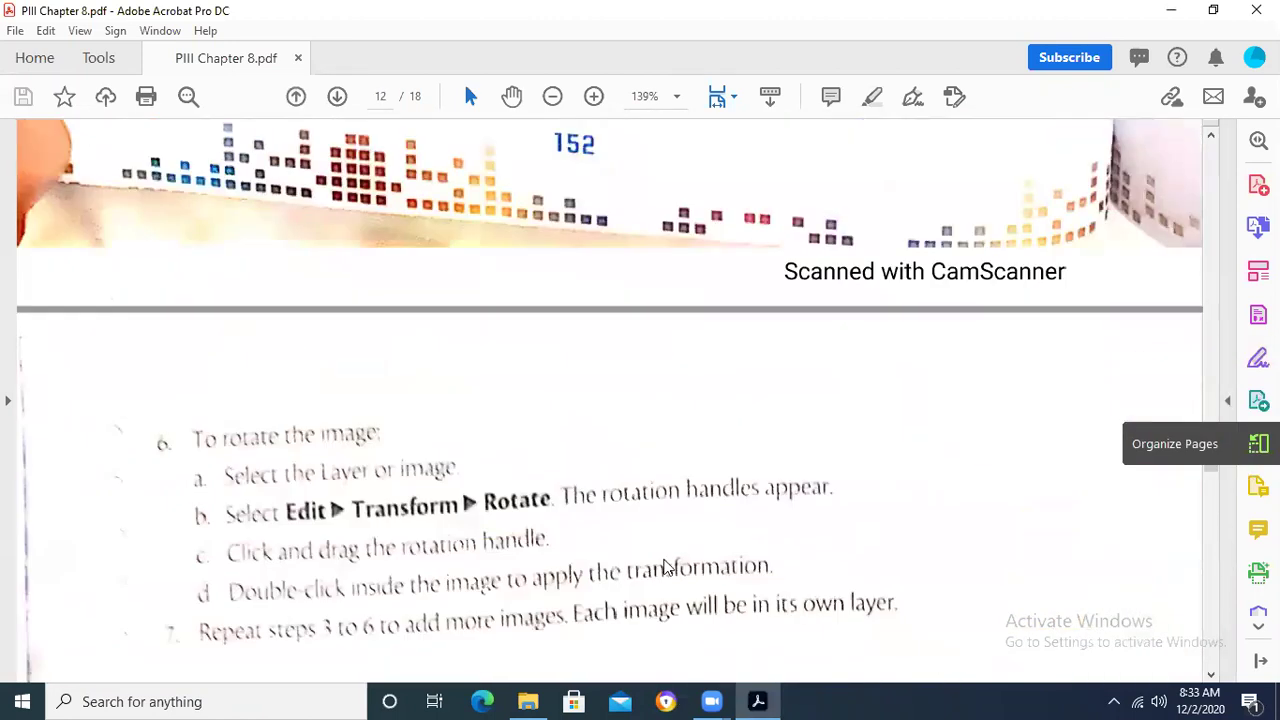
Step: Switch to Google Chrome from the desktop and open classroom.google.com
key("super+d")
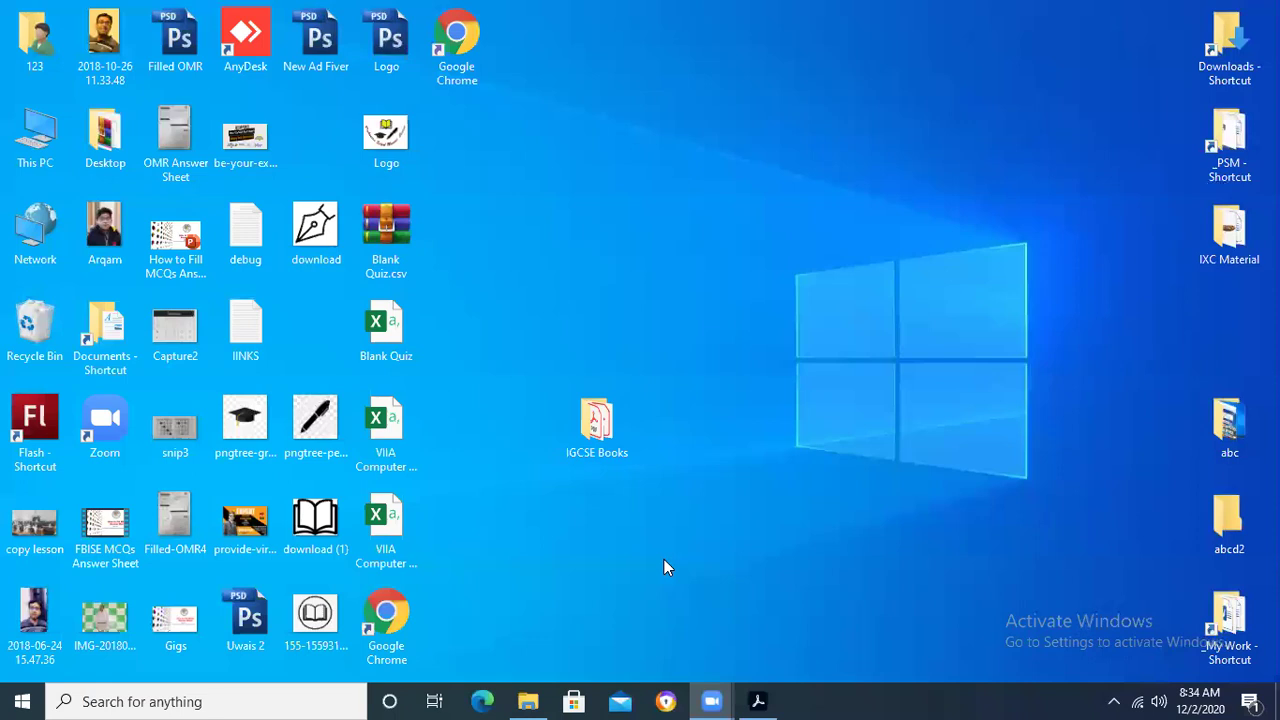
double_click(456, 40)
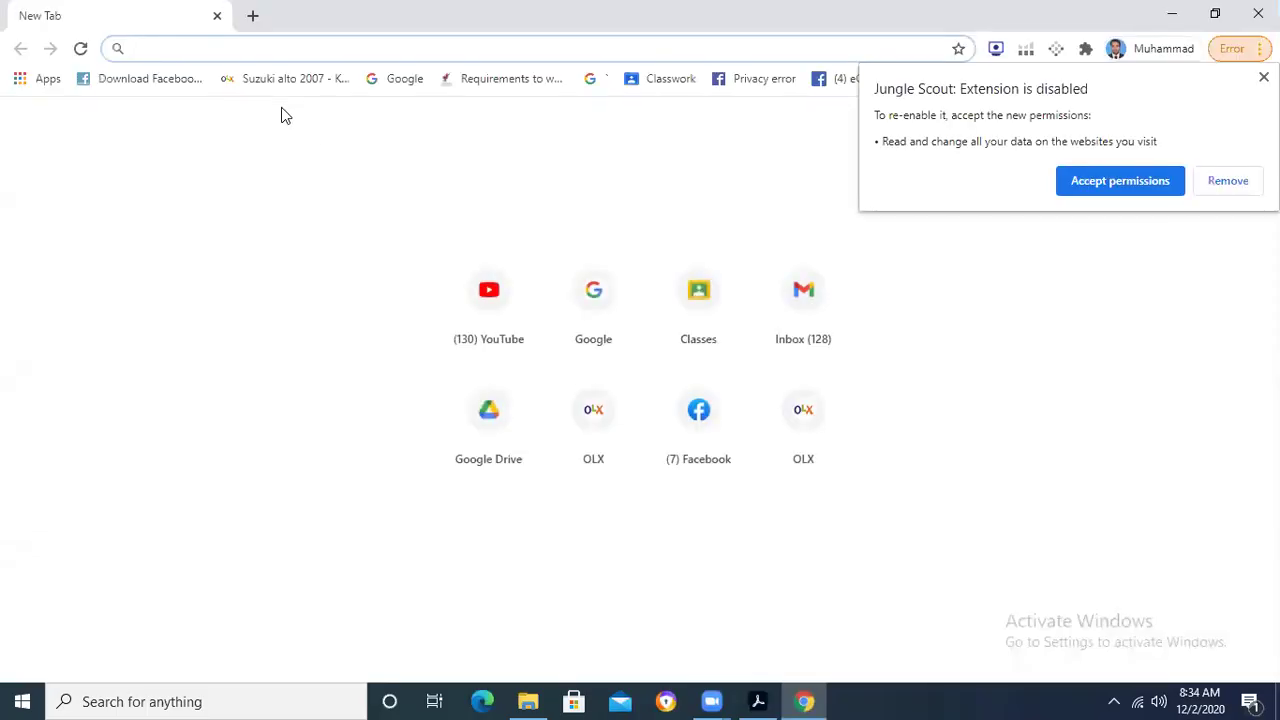
type("classroom.google.com")
key("Return")
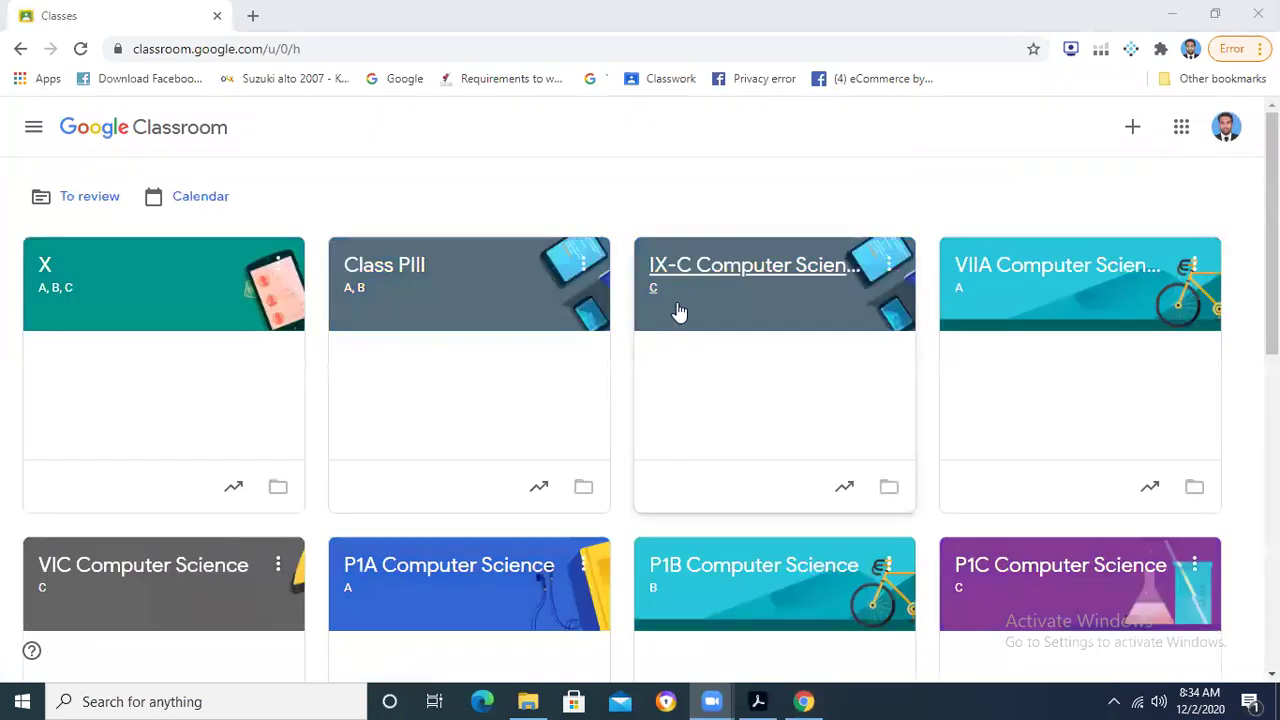
Step: Open the Updated PIII Class Work Chapter 8 document attached to the 1-Dec classwork post of the PIII B Computer Science class
left_click(679, 313)
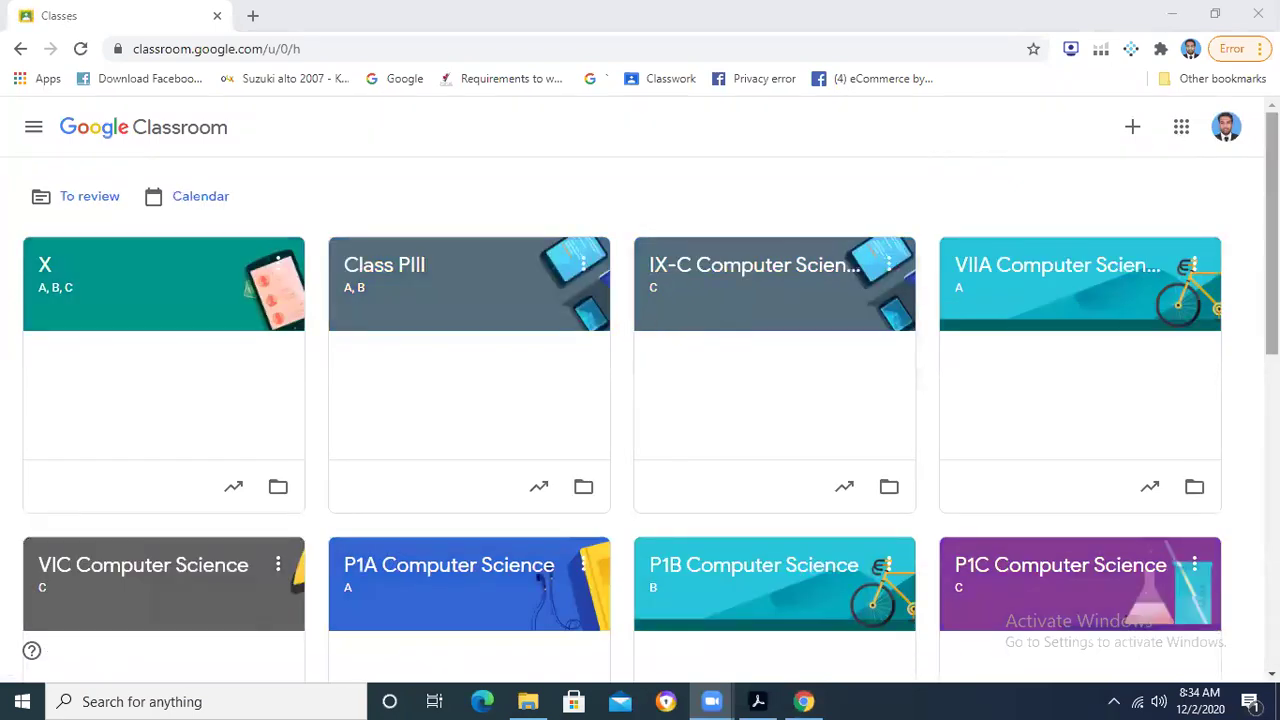
scroll(630, 323, "down", 3)
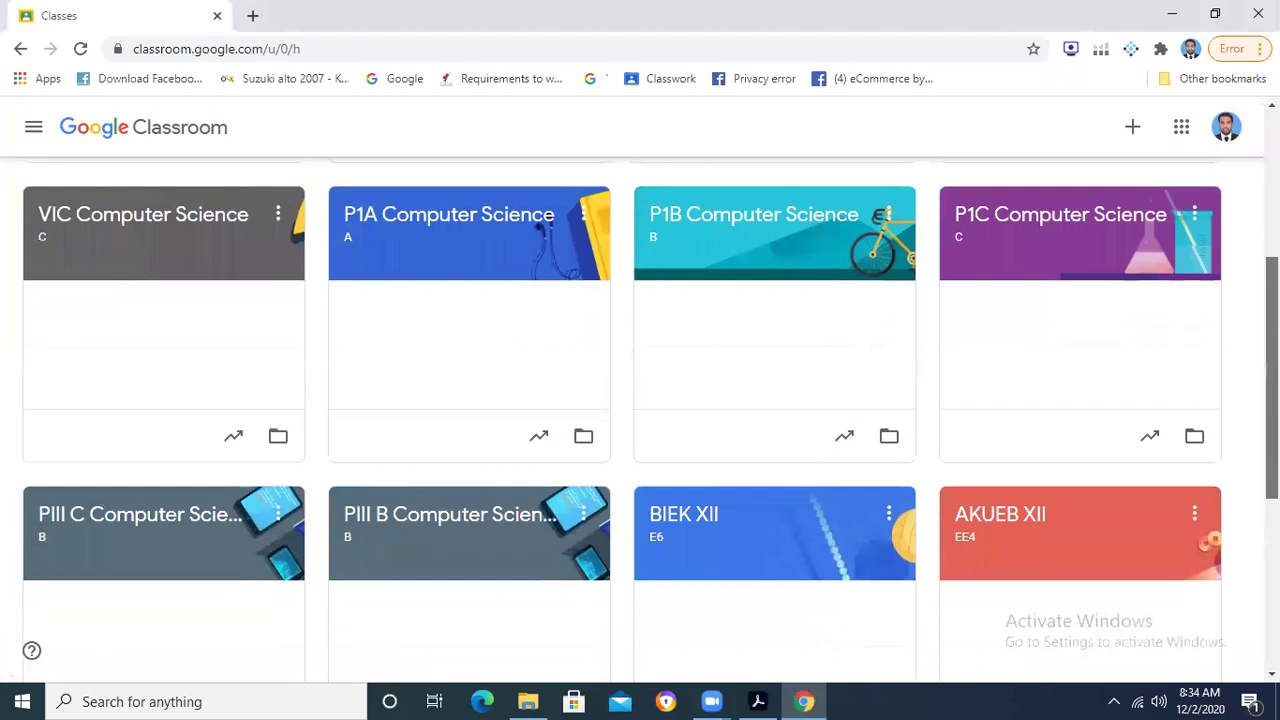
scroll(509, 357, "down", 3)
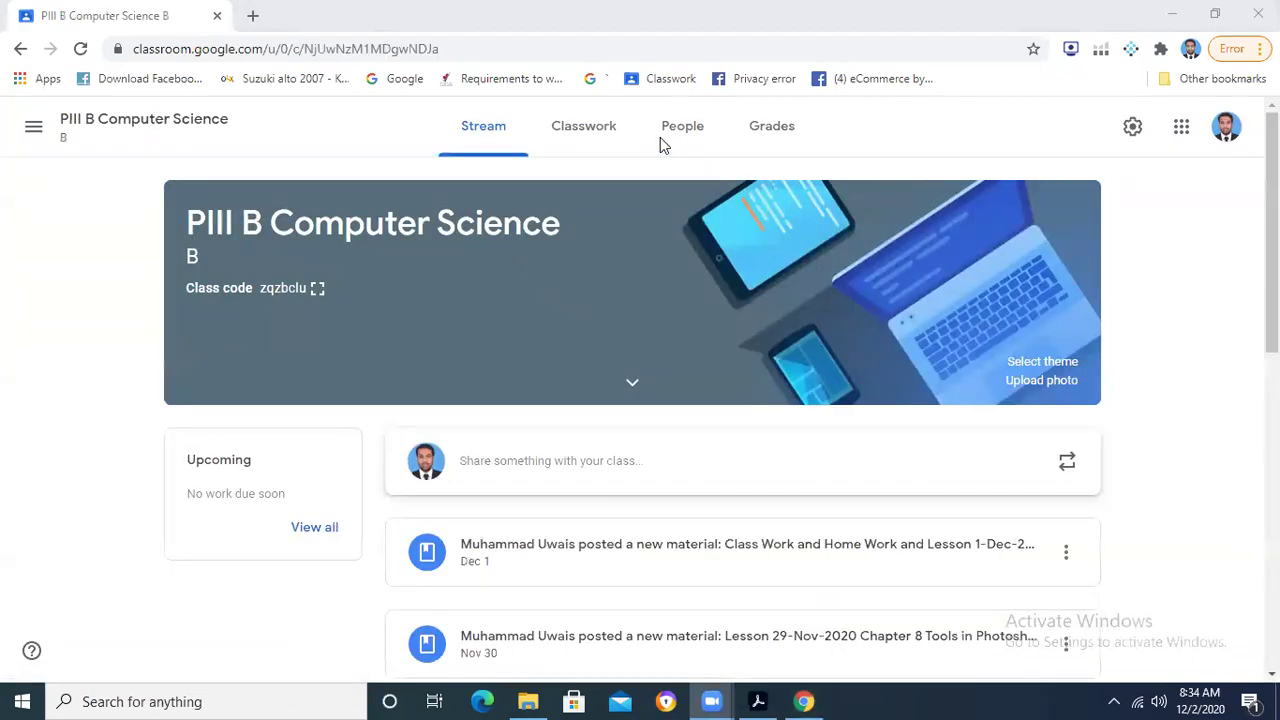
left_click(597, 122)
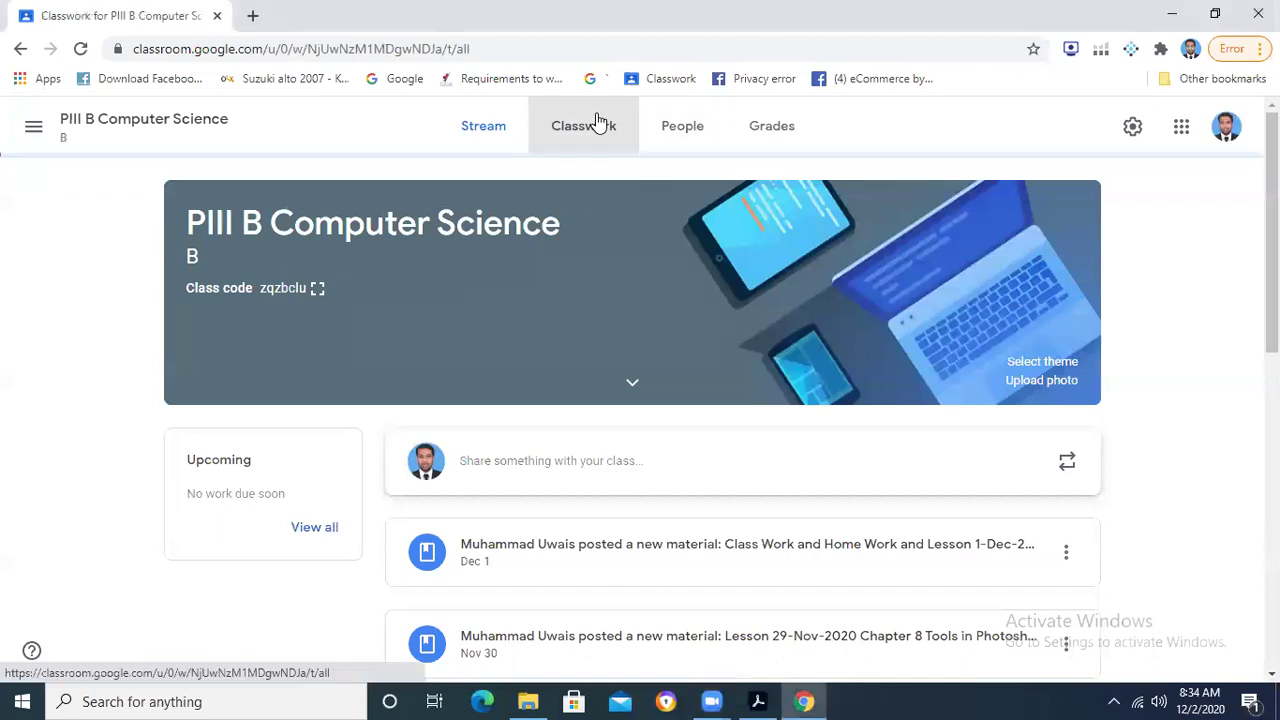
left_click(380, 277)
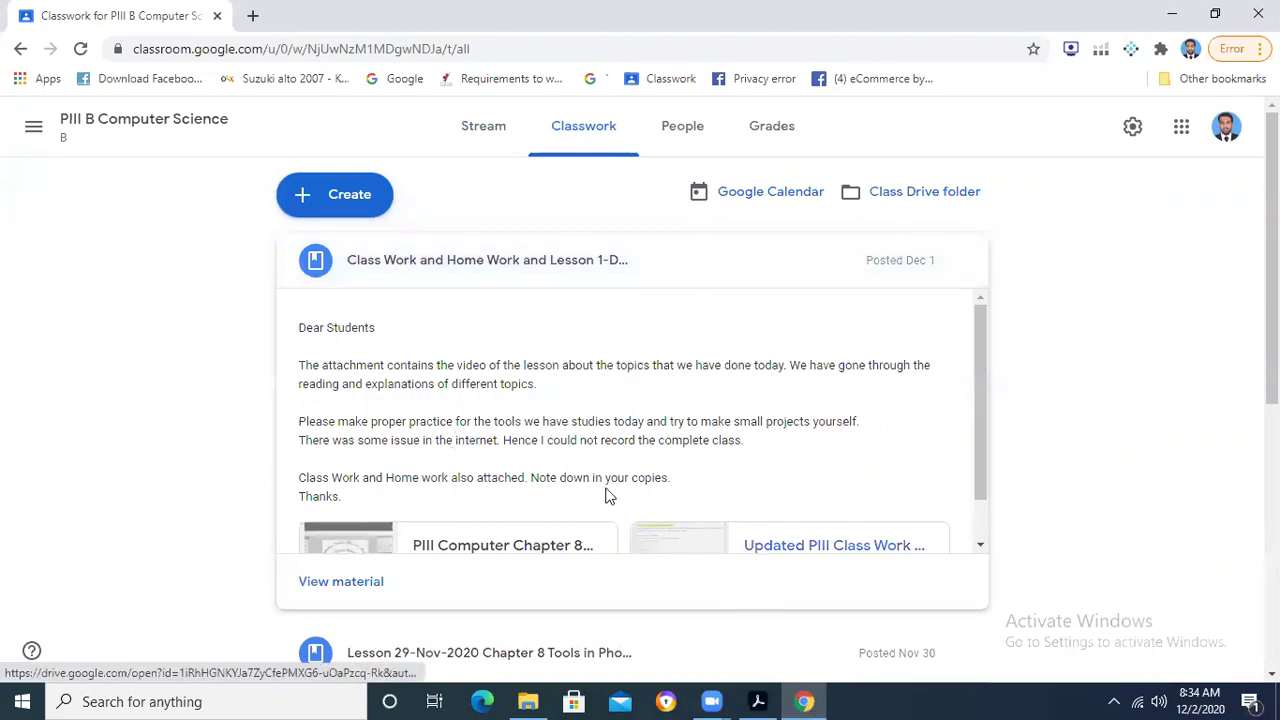
left_click(608, 497)
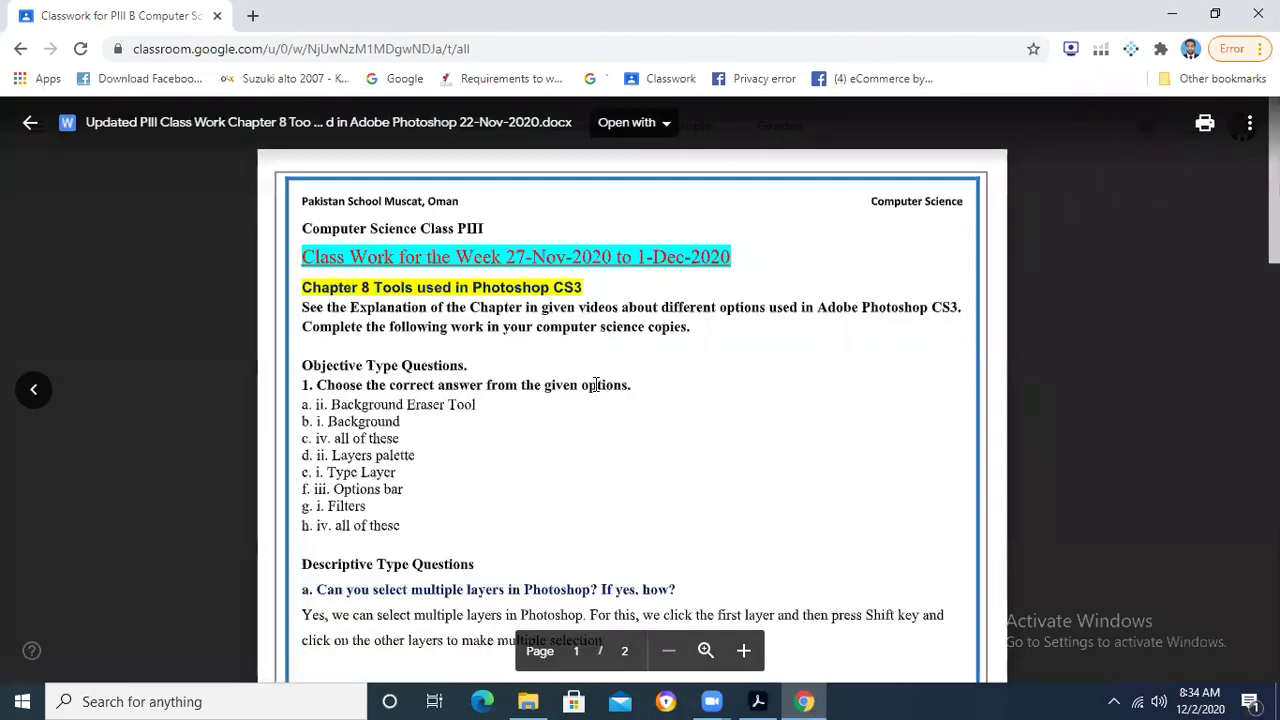
Step: Review descriptive questions a and b, highlighting the multiple-layers question and the spot healing brush's purpose
scroll(595, 384, "down", 3)
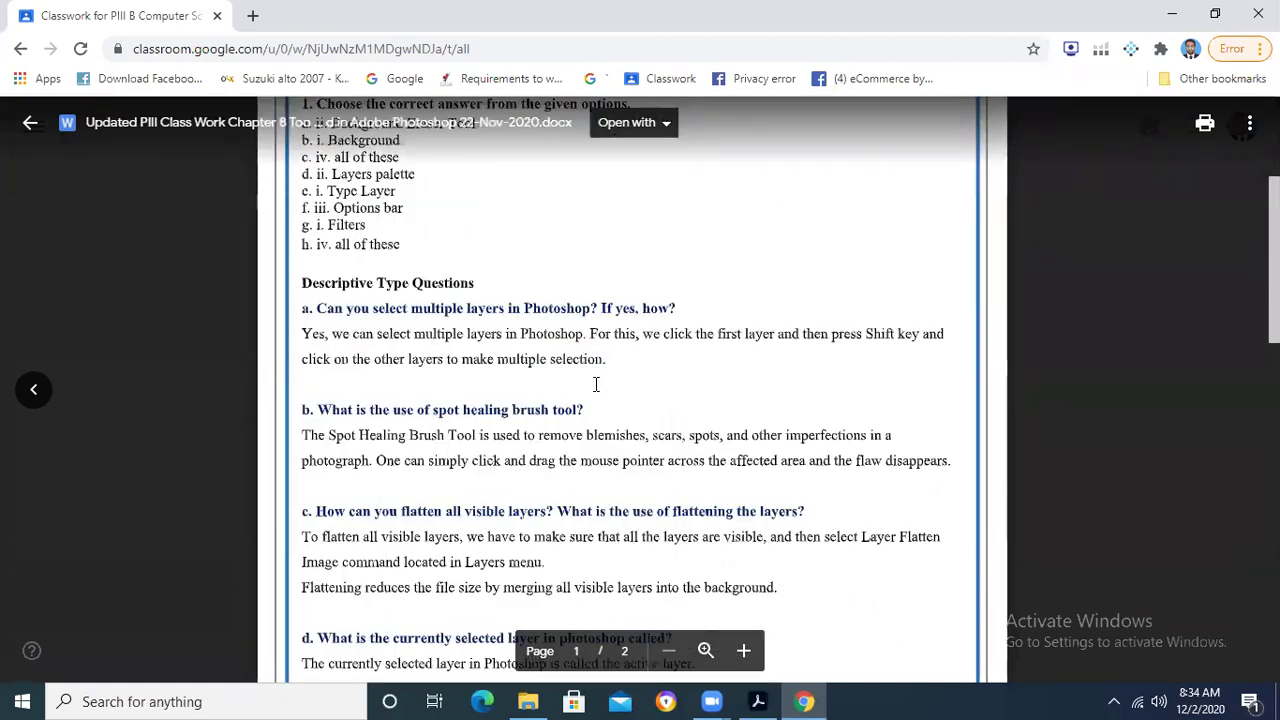
left_click_drag(318, 308, 656, 307)
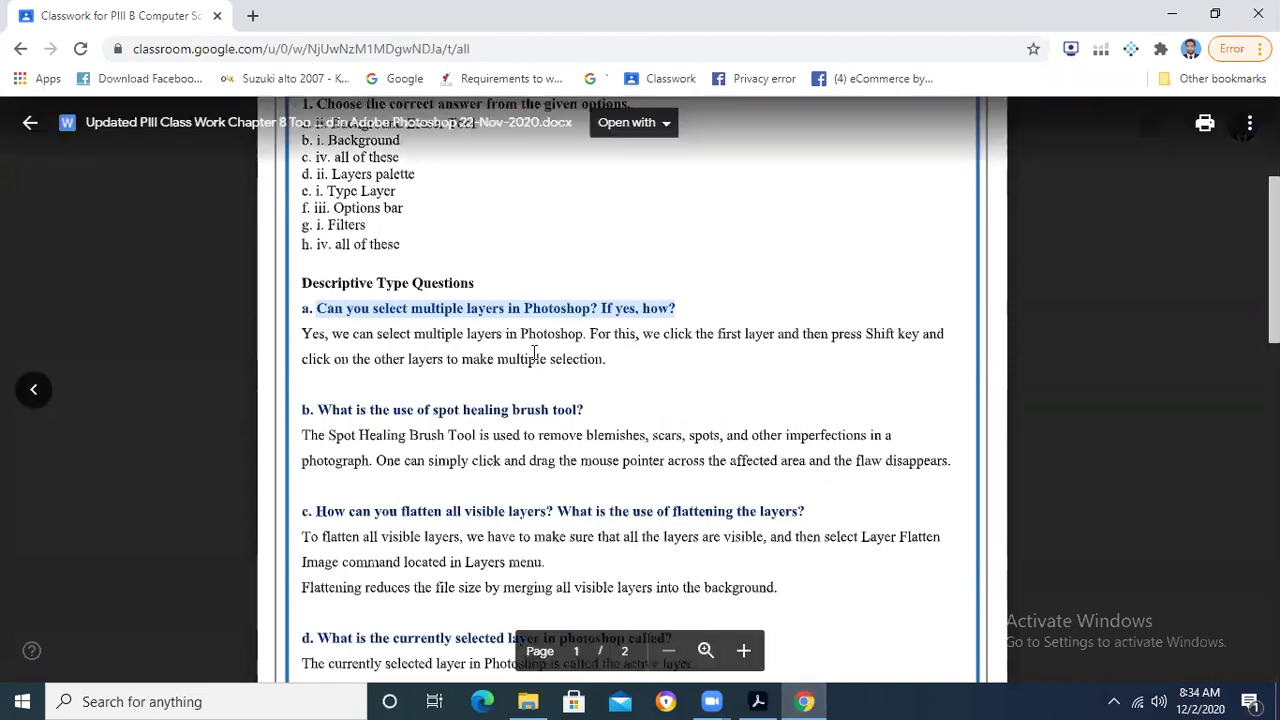
scroll(534, 398, "down", 1)
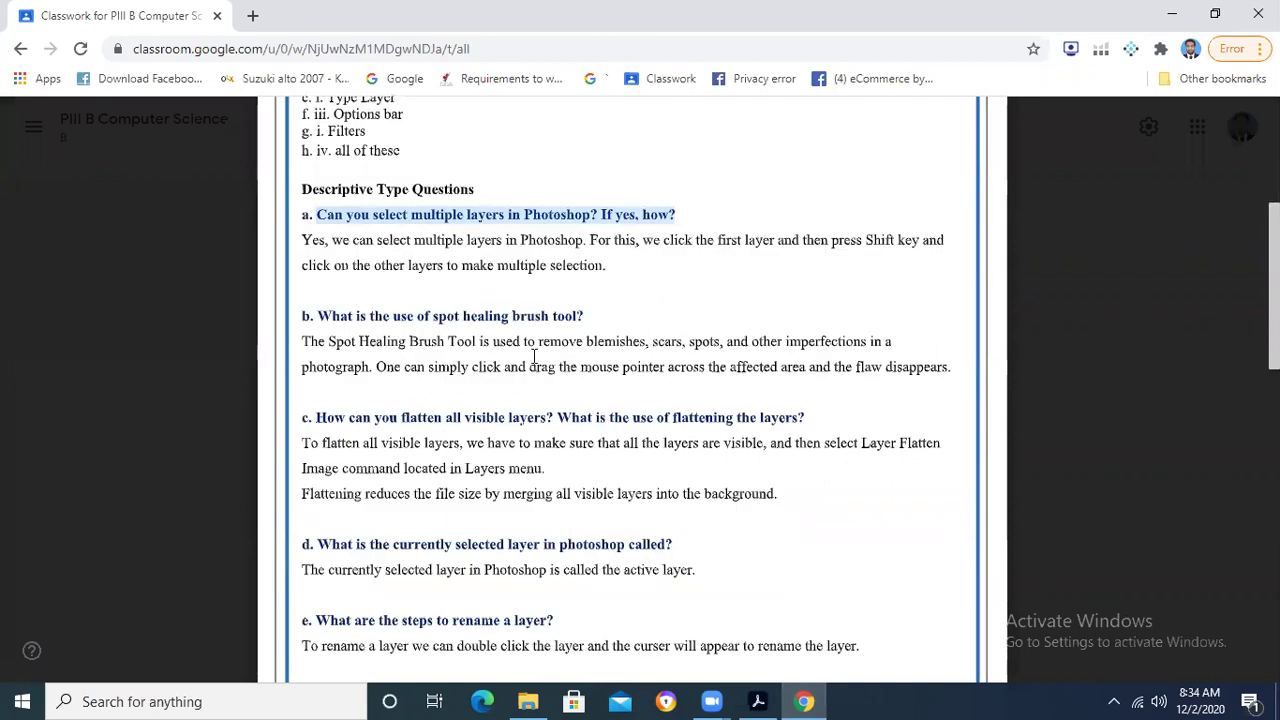
left_click_drag(539, 342, 782, 343)
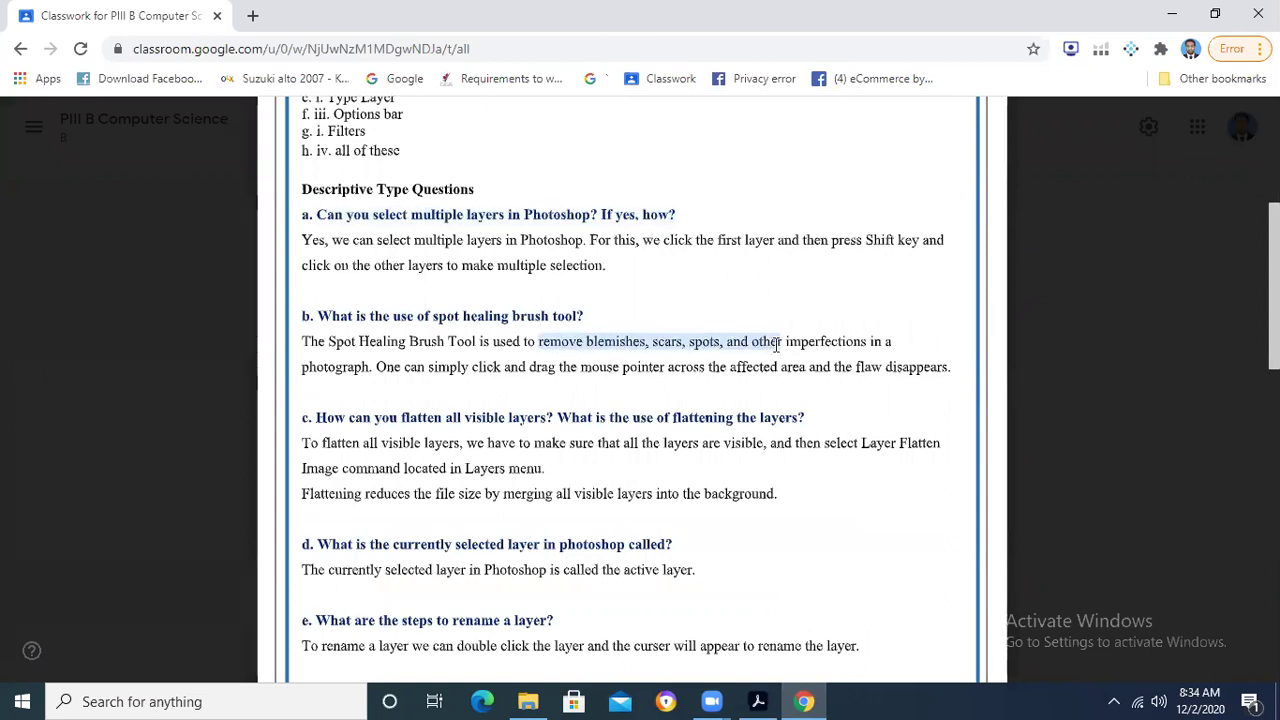
Step: Review questions c to e, highlighting how flattening reduces the file size and the term "active layer"
scroll(494, 407, "down", 2)
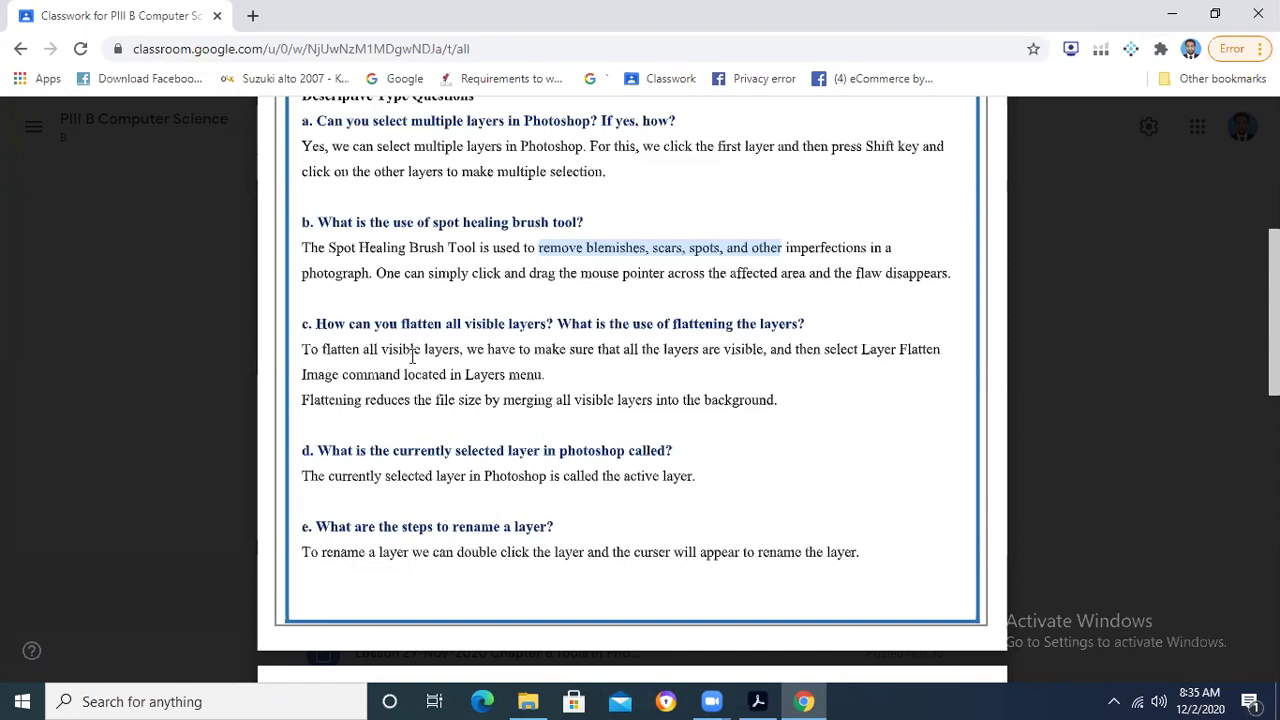
left_click(557, 384)
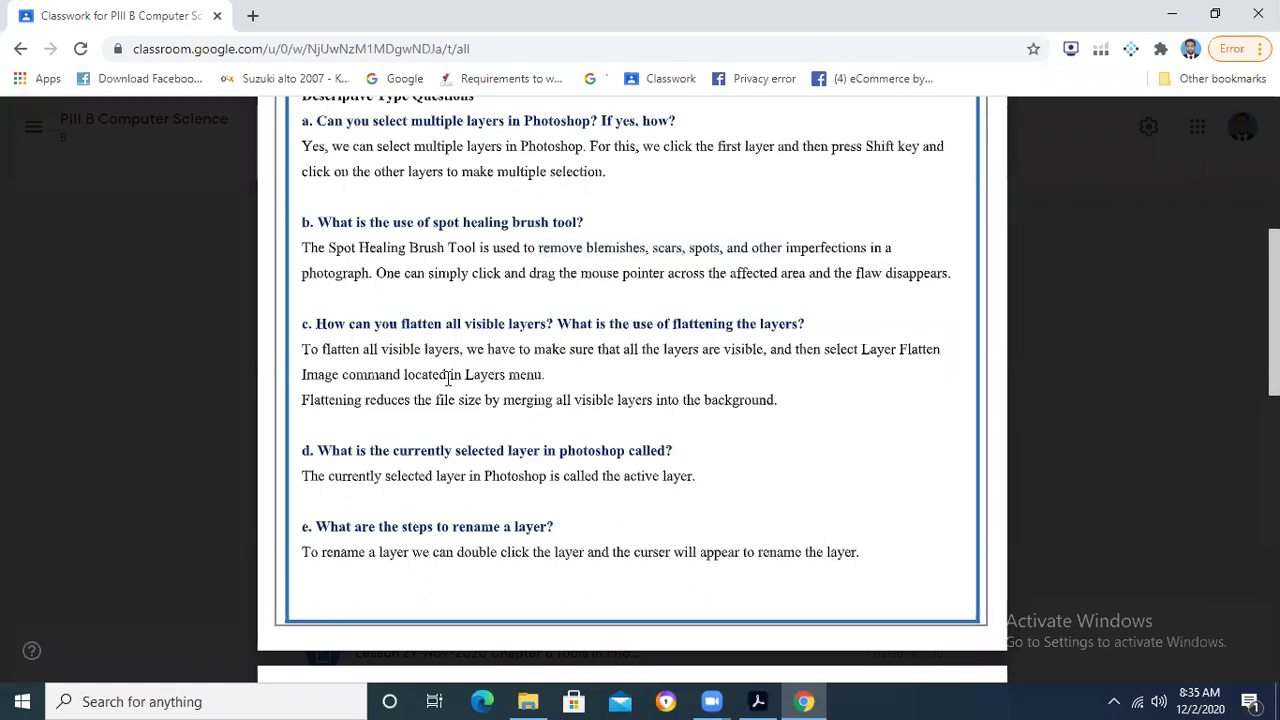
left_click_drag(302, 400, 502, 401)
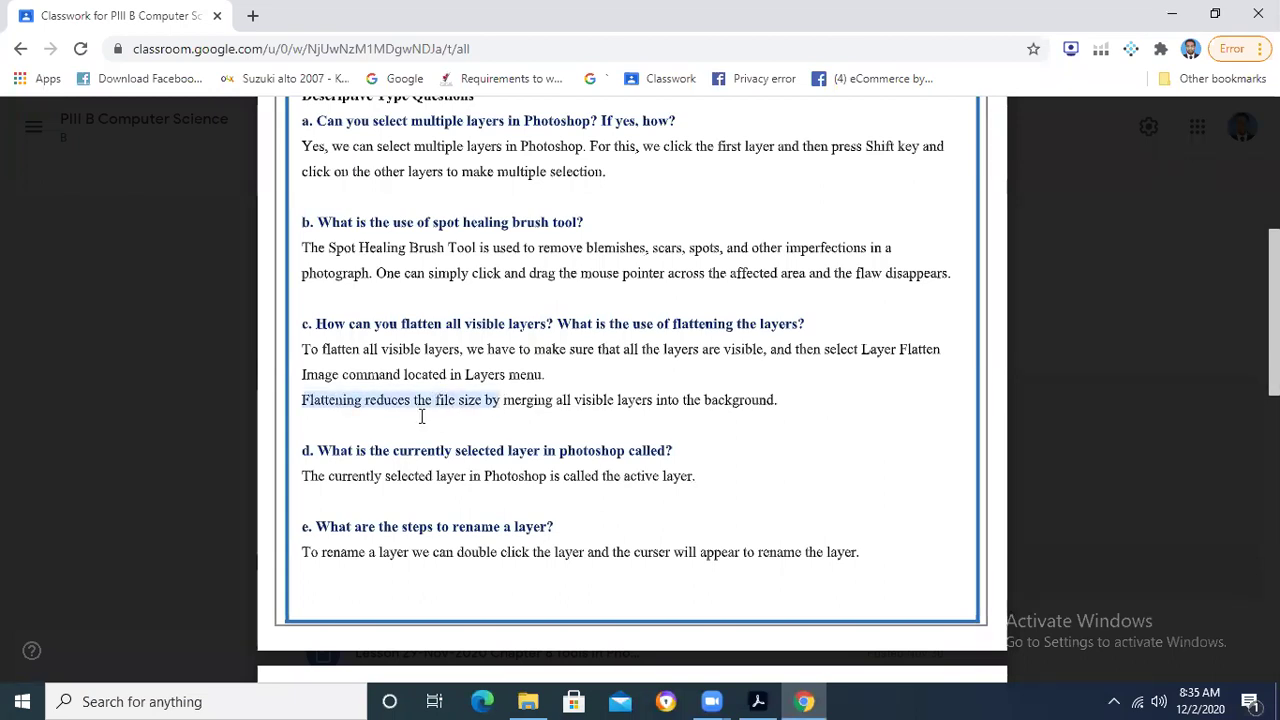
left_click(684, 406)
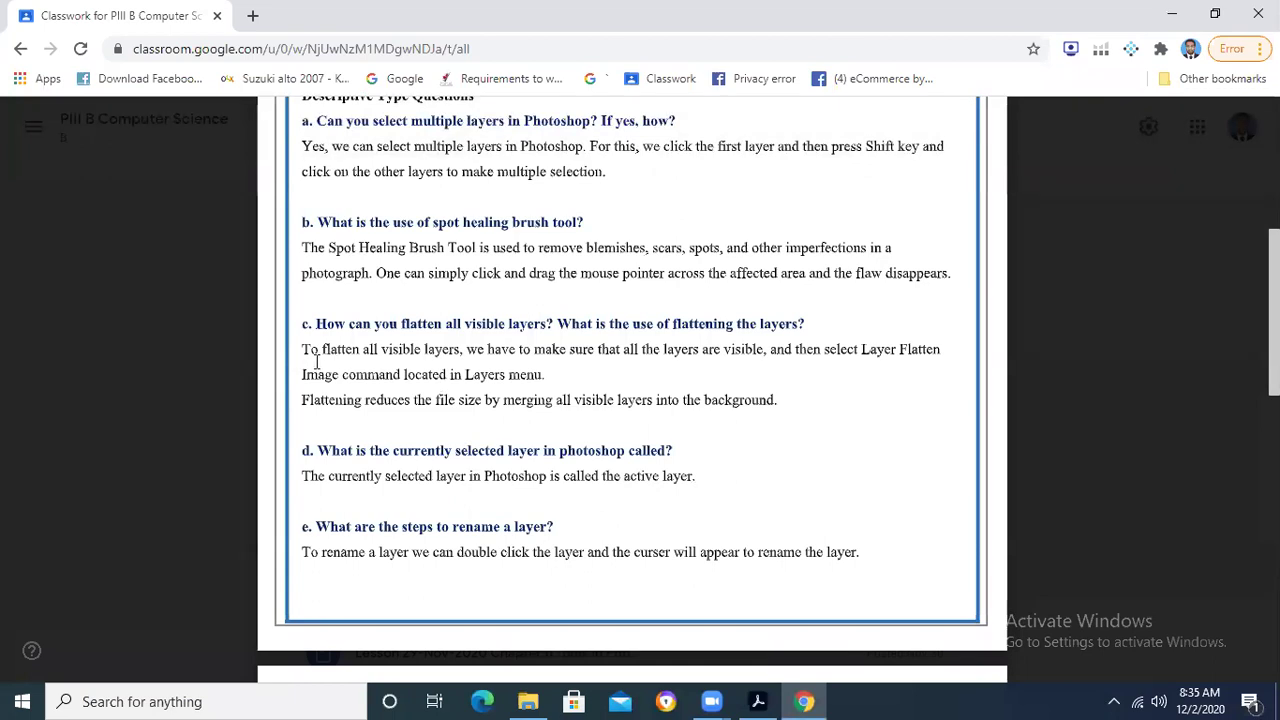
scroll(323, 401, "down", 2)
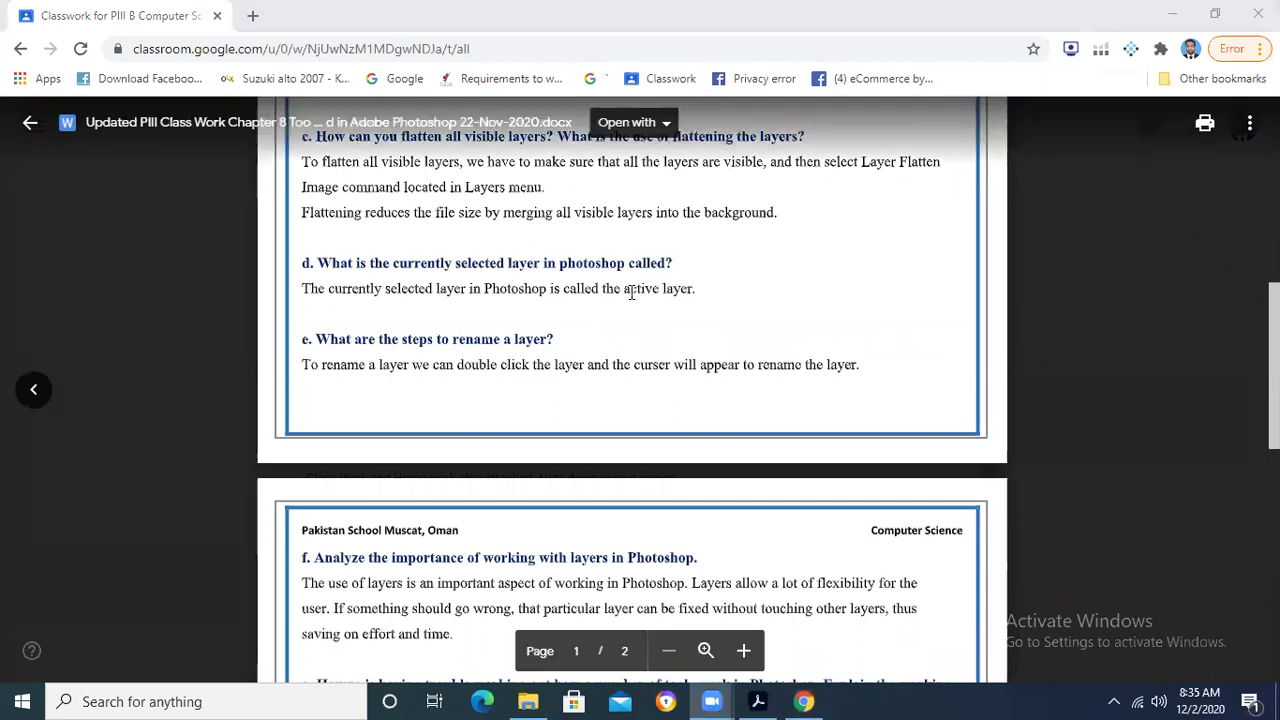
left_click_drag(624, 289, 695, 289)
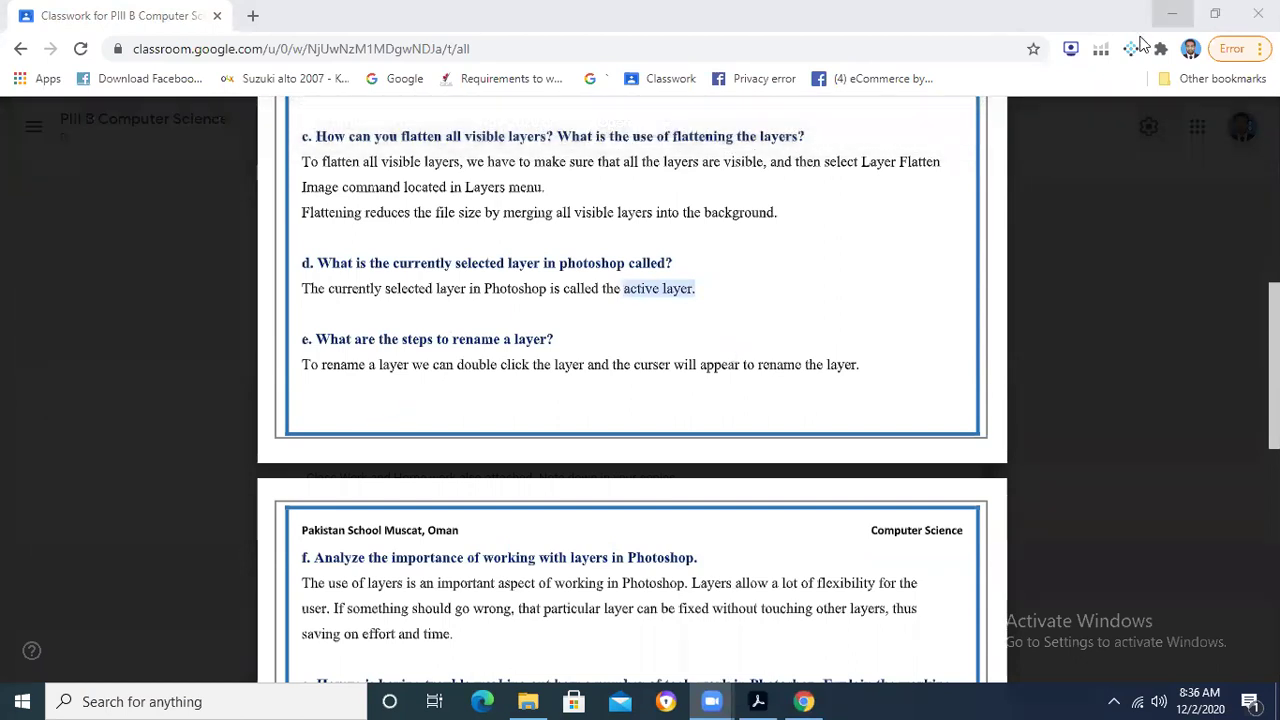
left_click(522, 531)
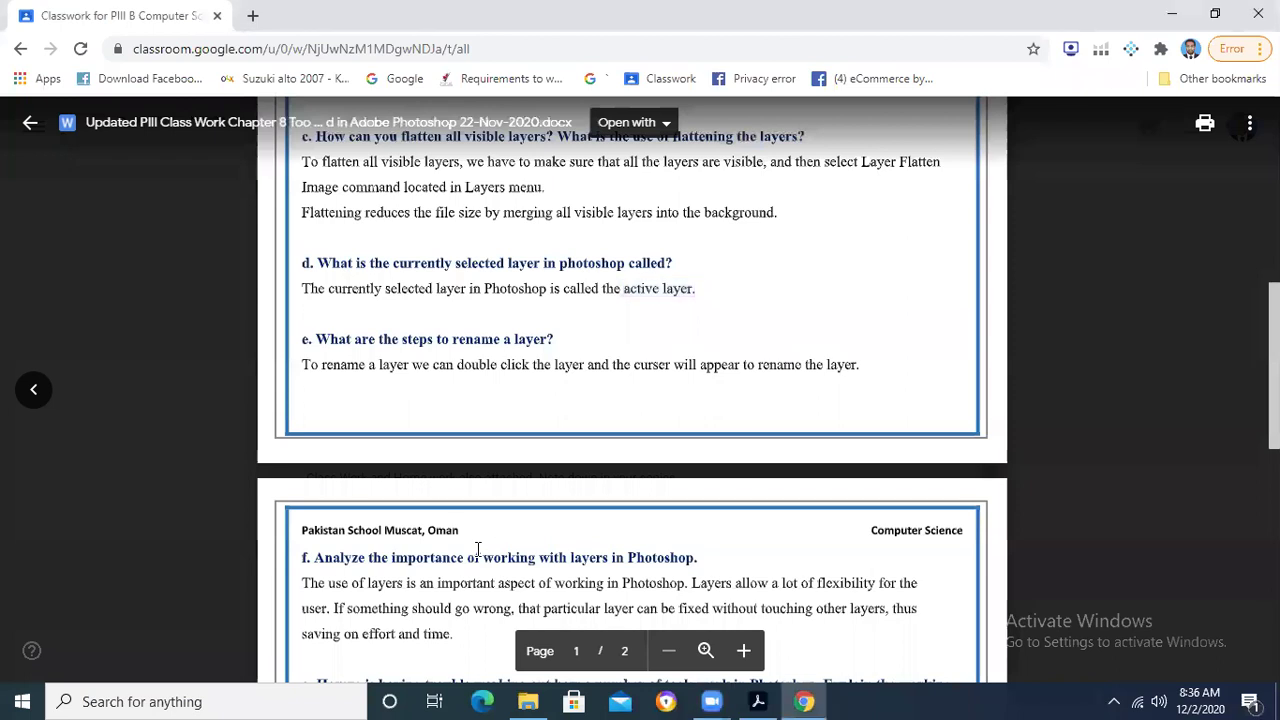
Step: Review questions f and g on page 2, highlighting the tool names blur, clone, smudge, dodge and burn
scroll(500, 540, "down", 4)
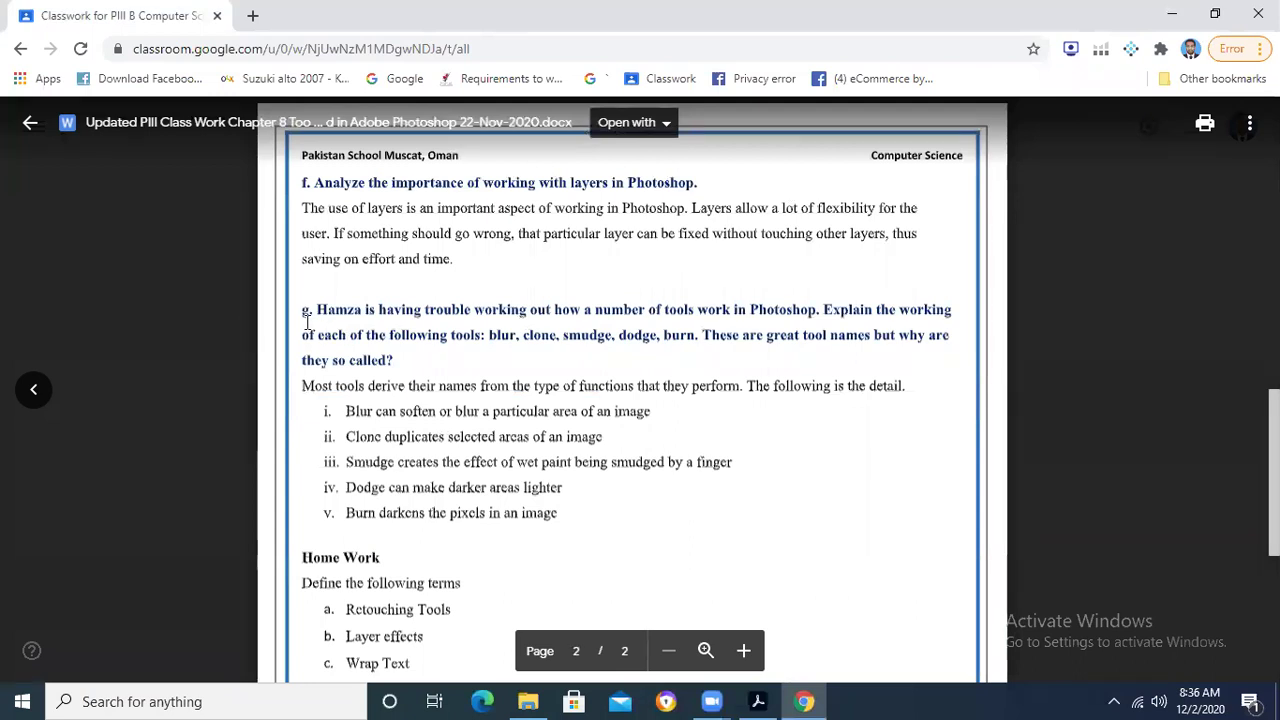
scroll(307, 321, "down", 1)
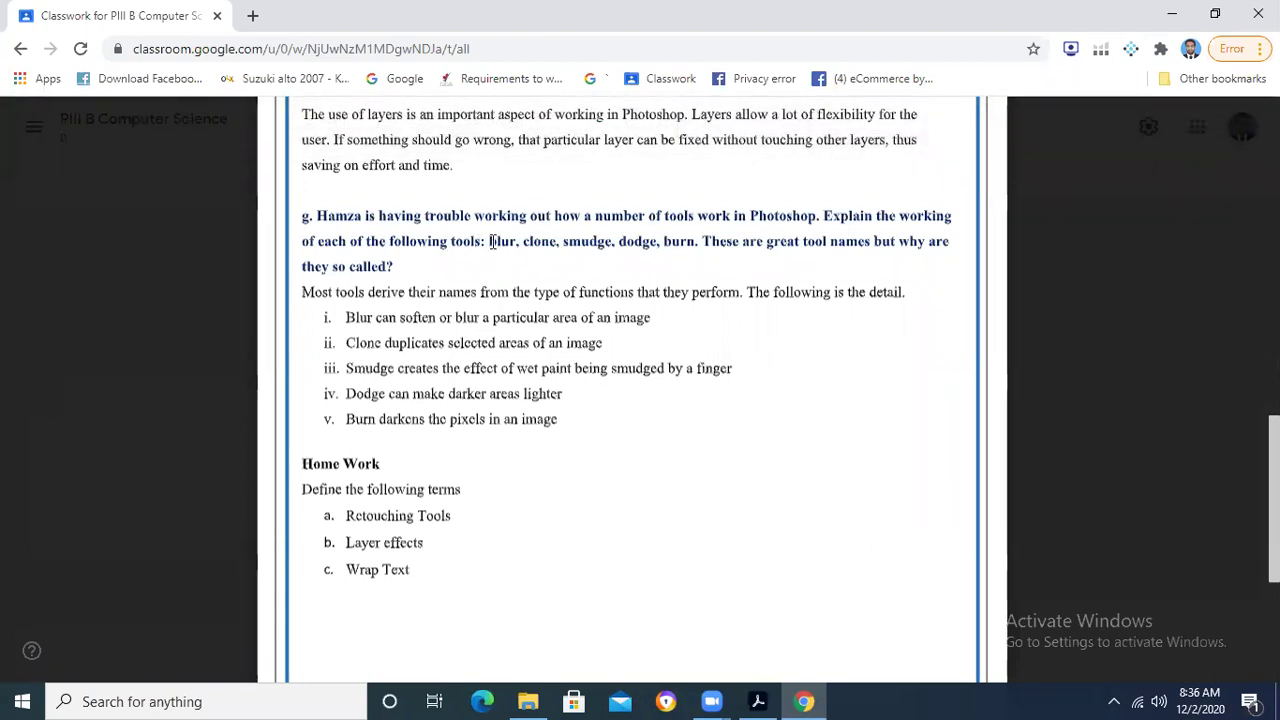
left_click_drag(490, 241, 738, 241)
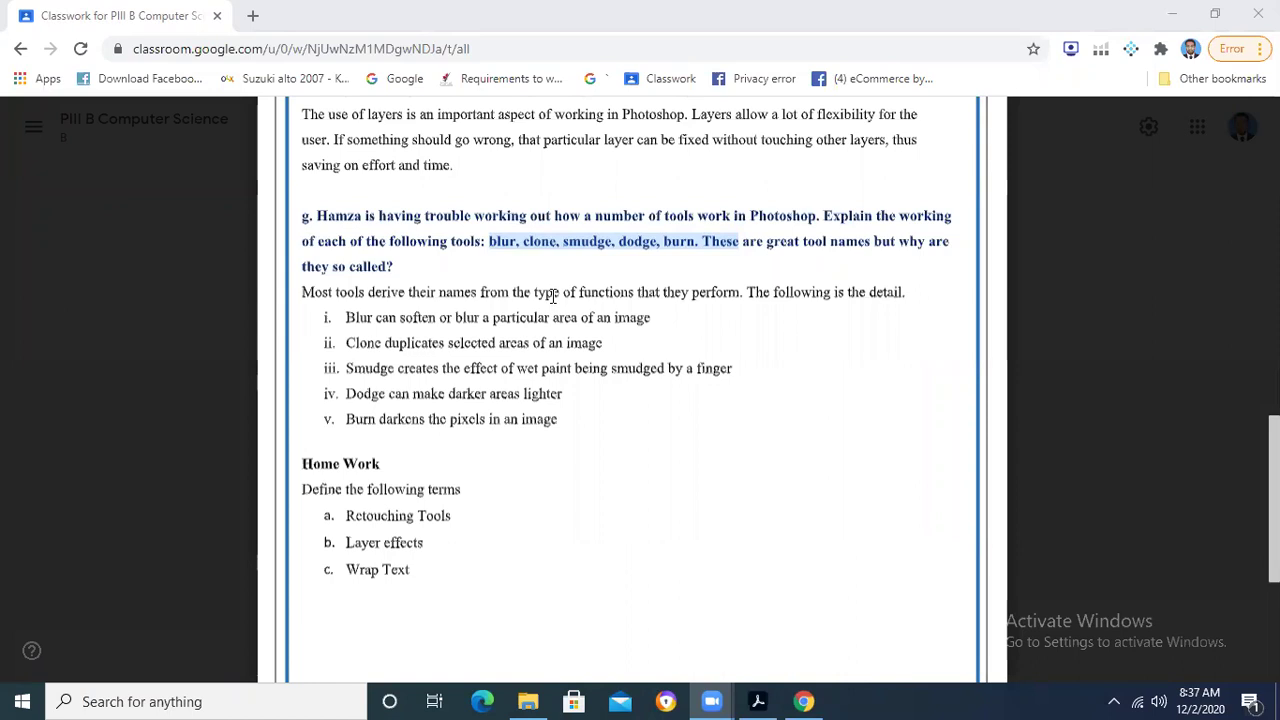
mouse_move(602, 400)
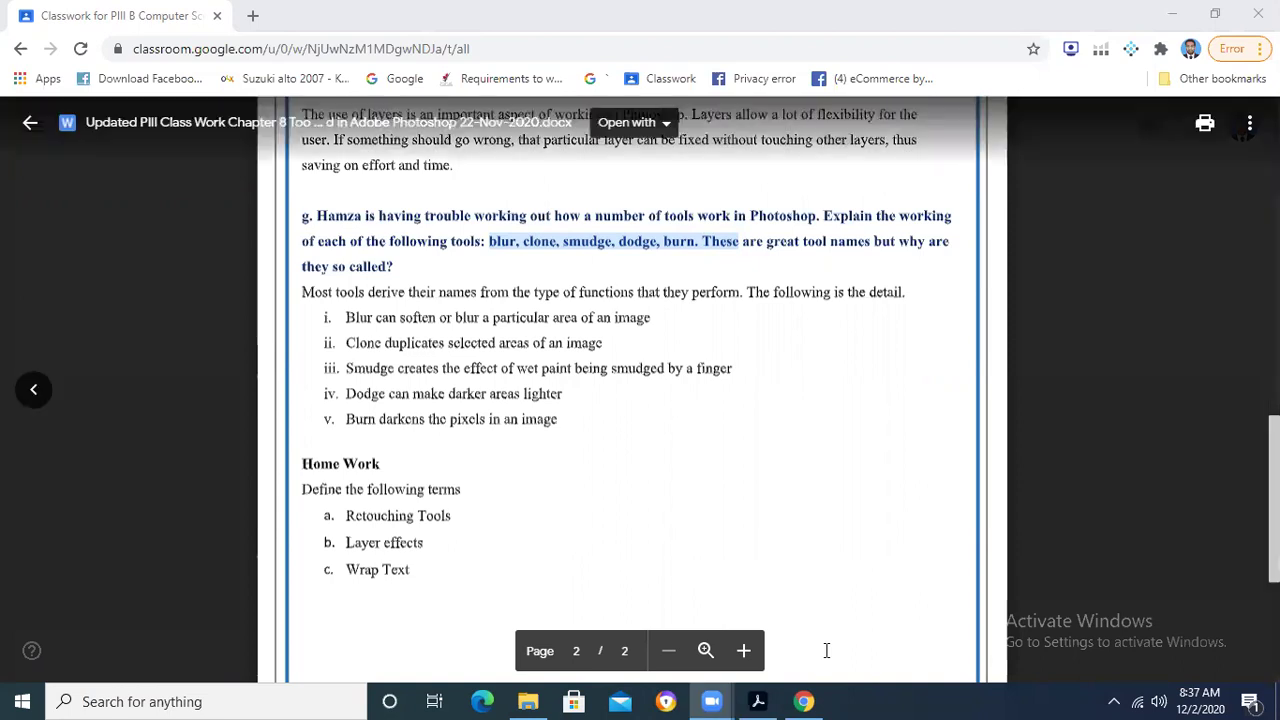
left_click(517, 500)
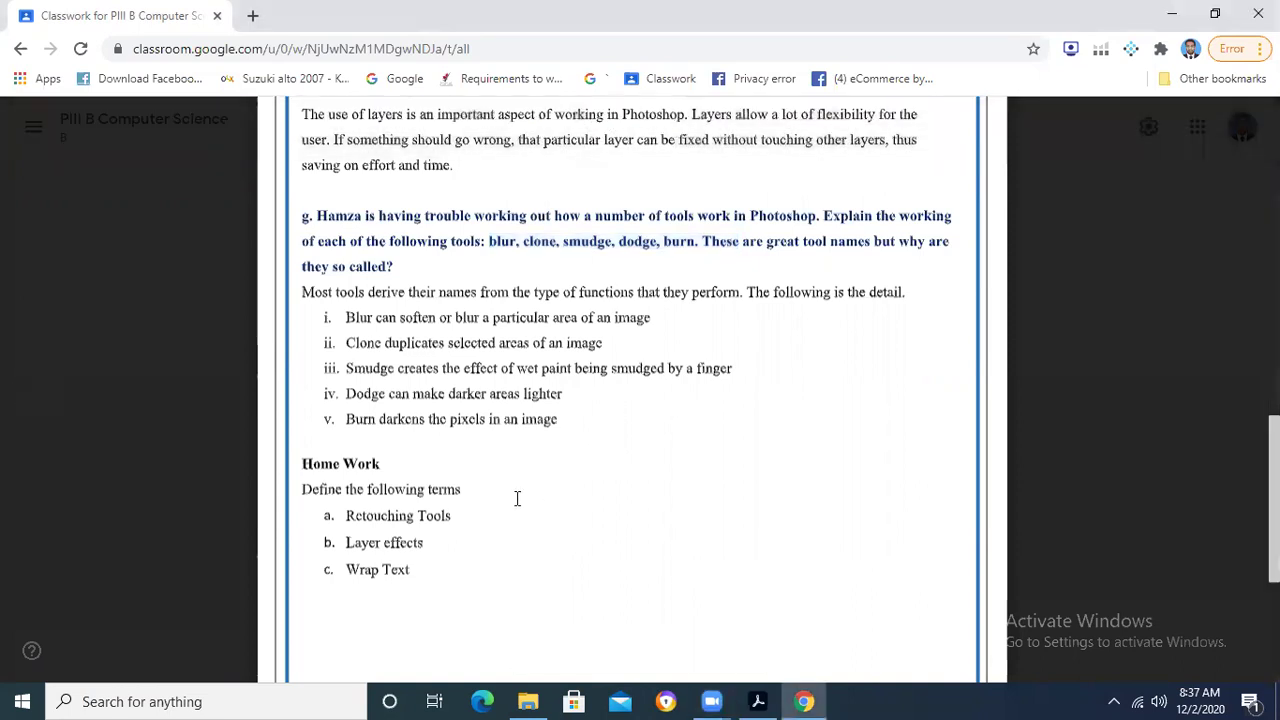
Step: Go through the Home Work terms Retouching Tools, Layer effects and Wrap Text, highlighting them in the list
left_click_drag(348, 516, 450, 518)
left_click(354, 545)
left_click_drag(346, 569, 429, 570)
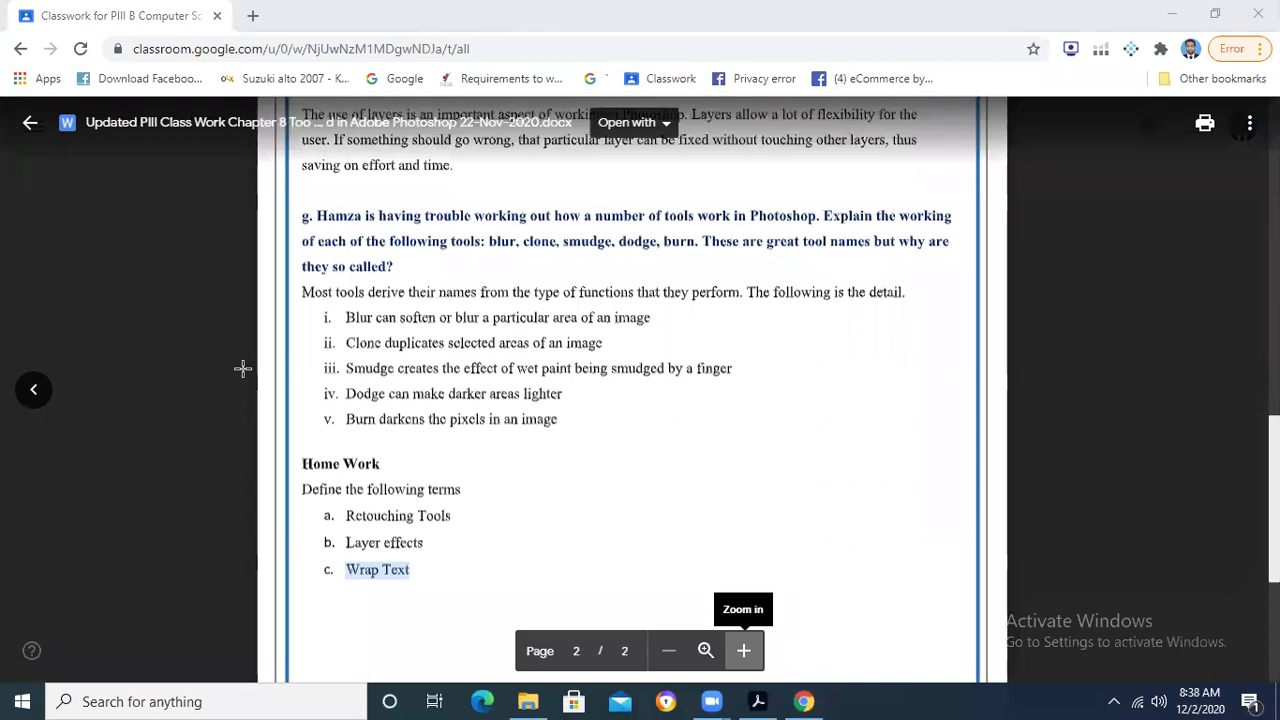
left_click(242, 368)
Step: Switch back to the chapter PDF in Adobe Acrobat and find the Tricky Terms section on book page 156
key("alt+Tab")
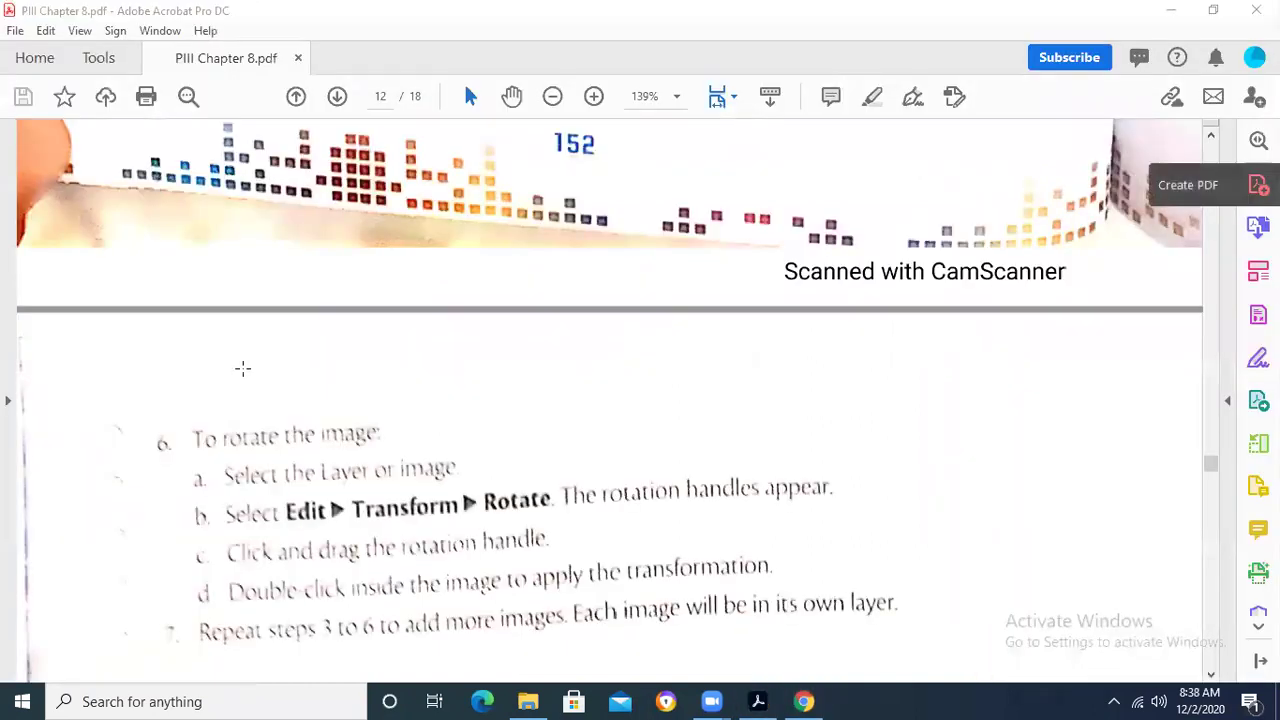
scroll(242, 368, "down", 10)
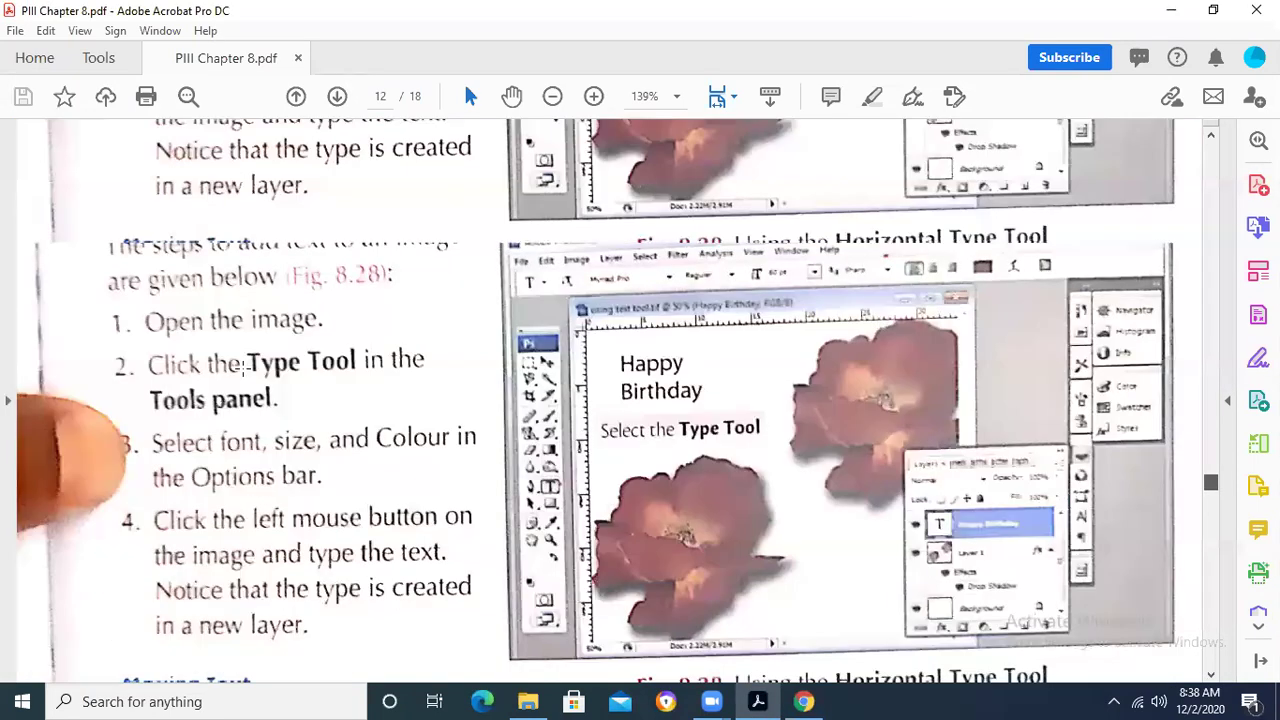
scroll(242, 368, "down", 15)
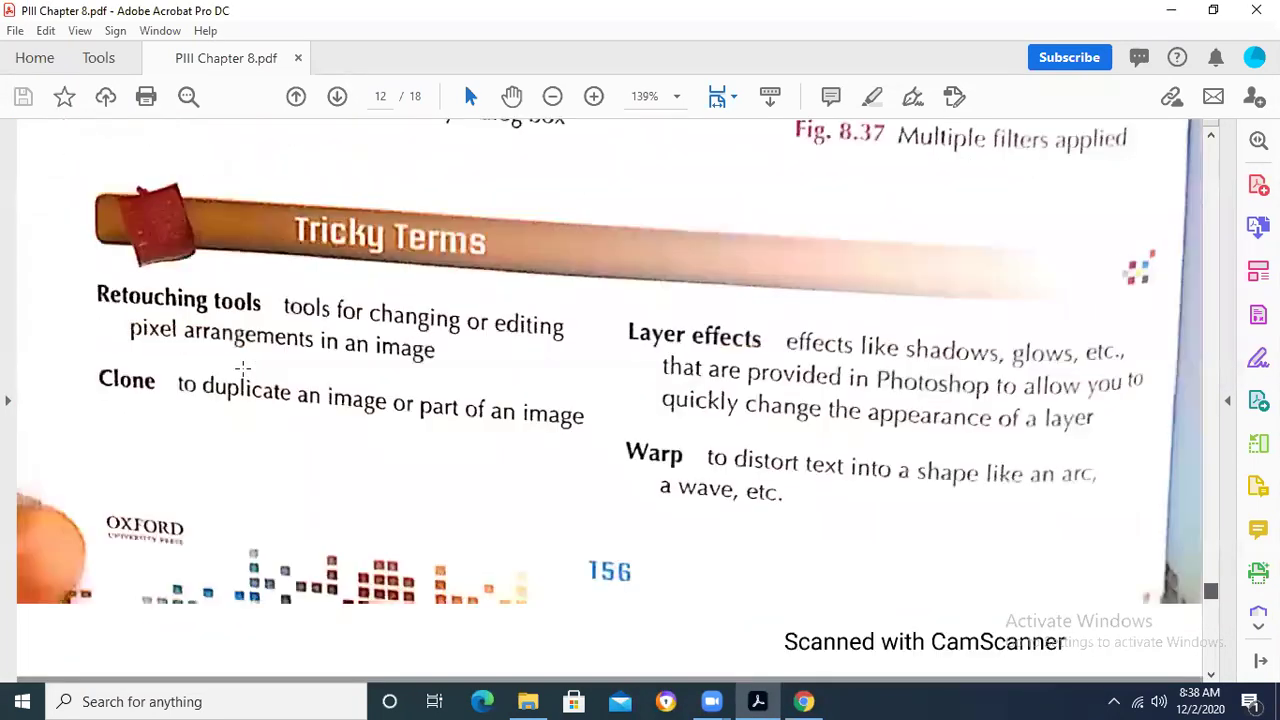
Step: Look through the end-of-chapter exercises on PDF page 18, covering the In the Lab questions and the Group Project
scroll(242, 368, "down", 5)
scroll(242, 368, "down", 20)
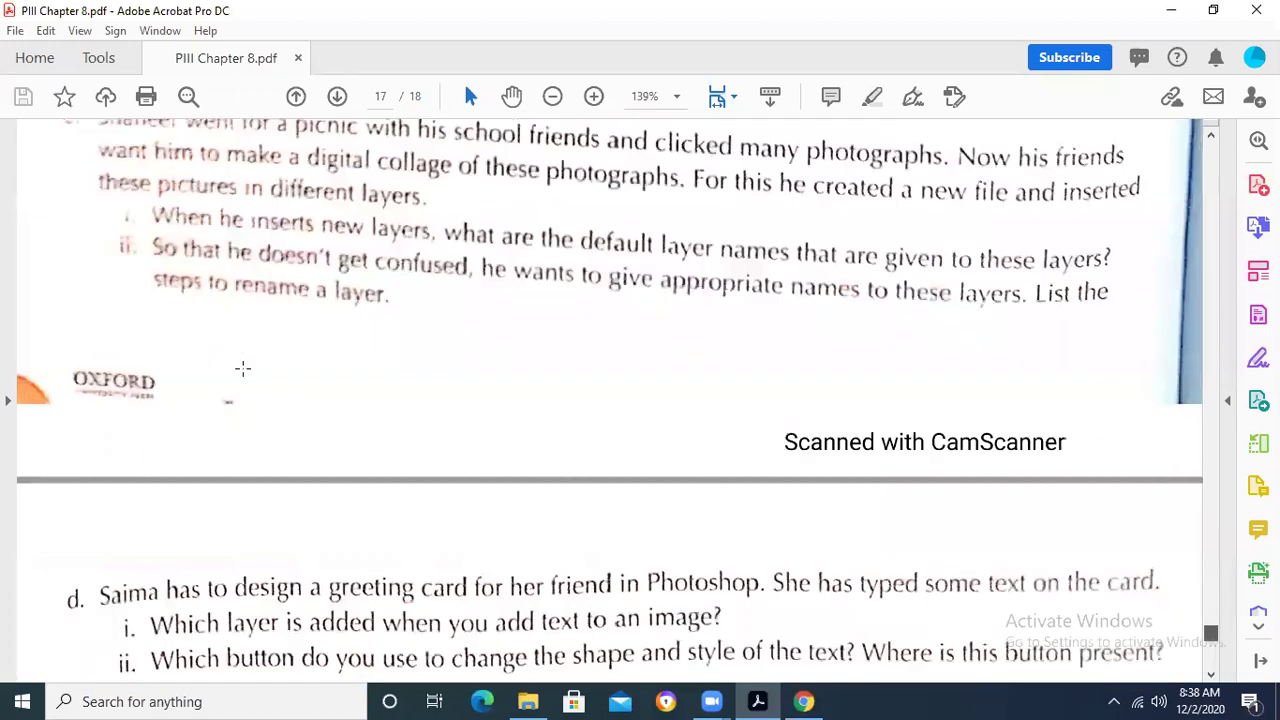
scroll(242, 368, "down", 10)
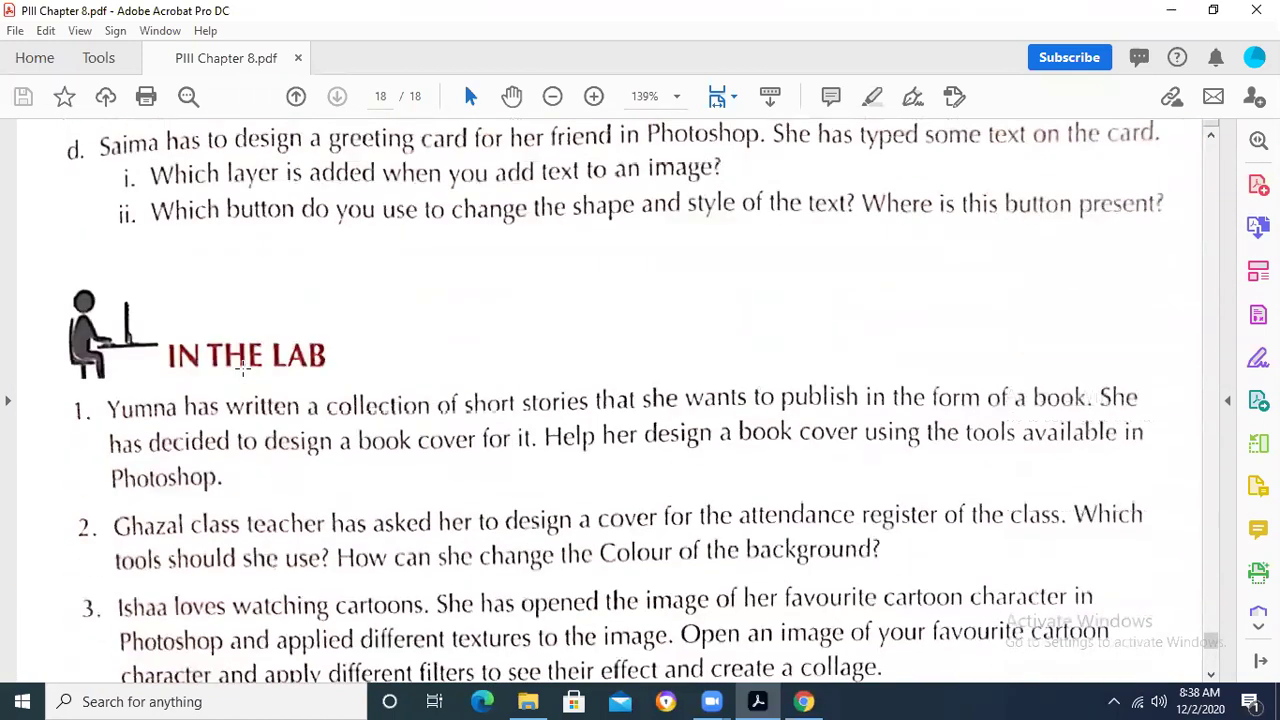
scroll(242, 368, "up", 2)
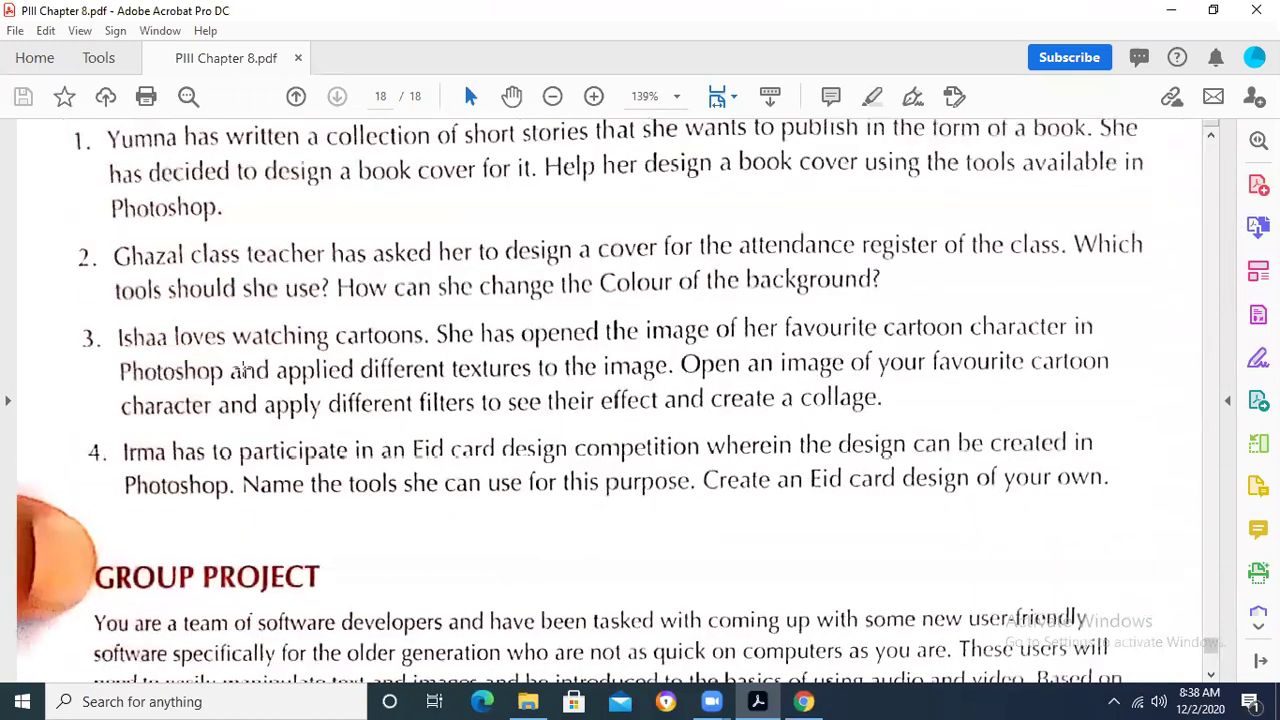
scroll(242, 368, "up", 1)
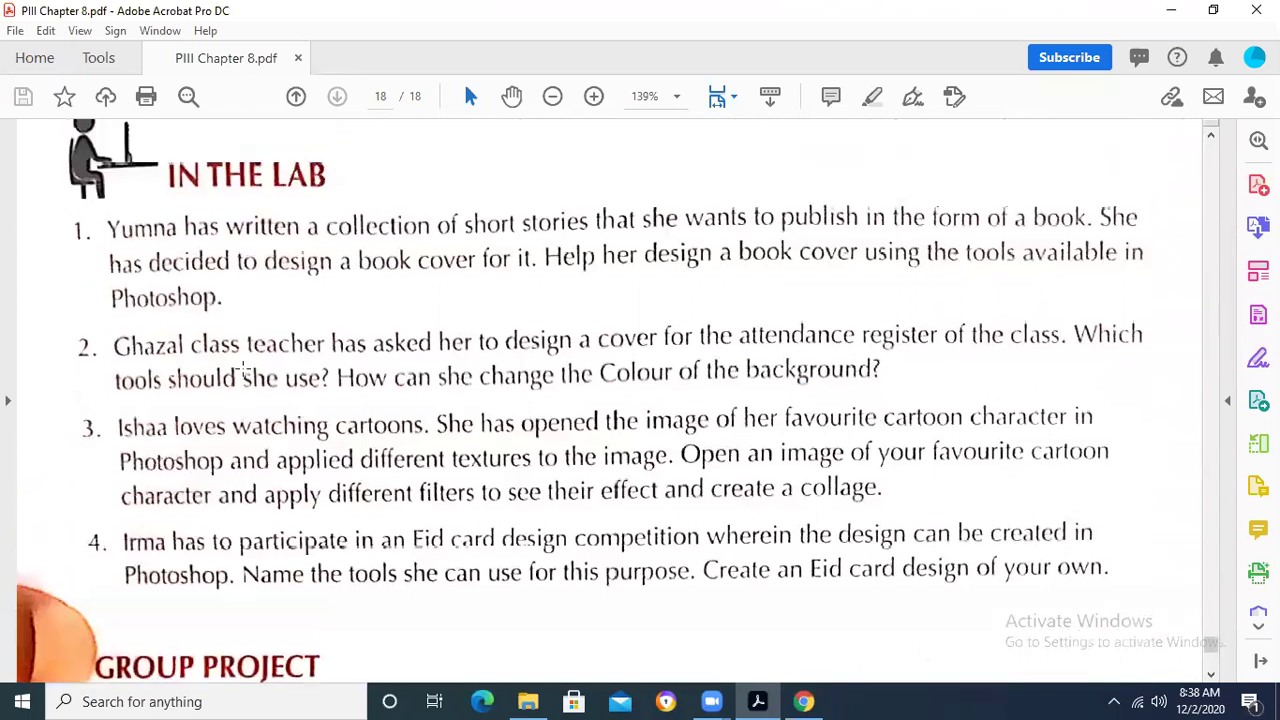
scroll(376, 168, "up", 2)
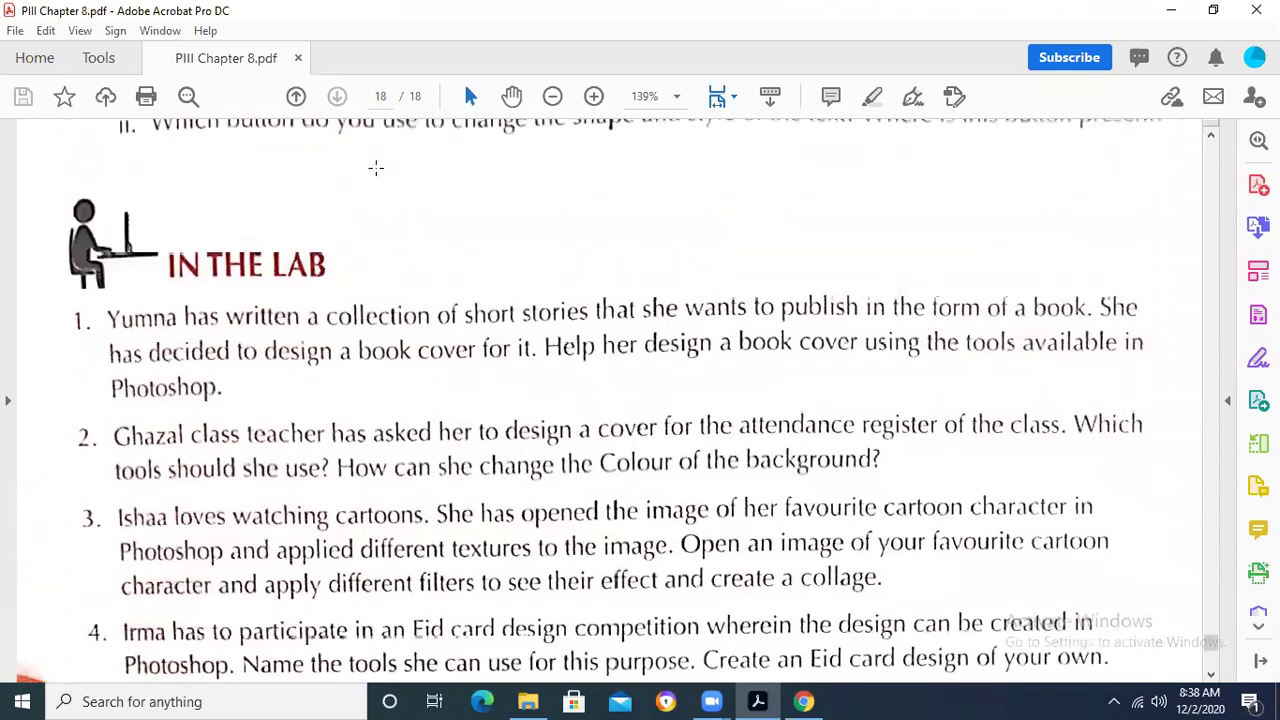
scroll(376, 168, "up", 5)
scroll(376, 172, "down", 5)
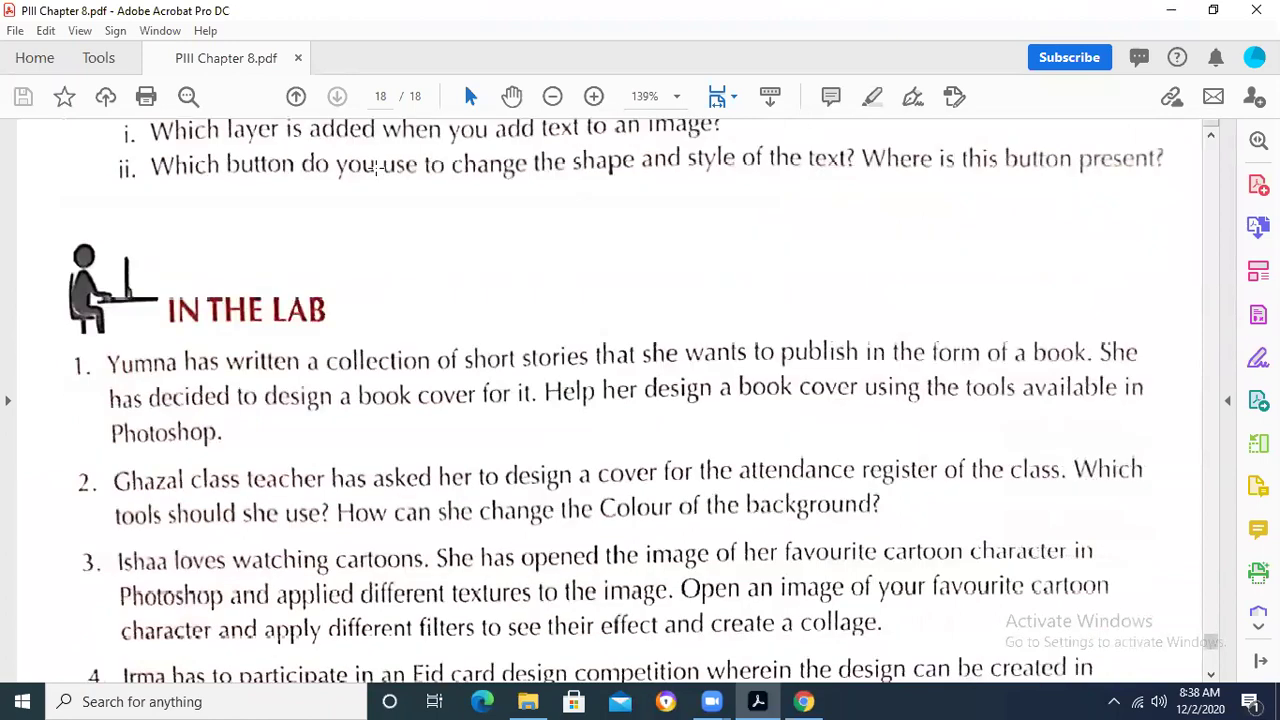
scroll(376, 168, "down", 6)
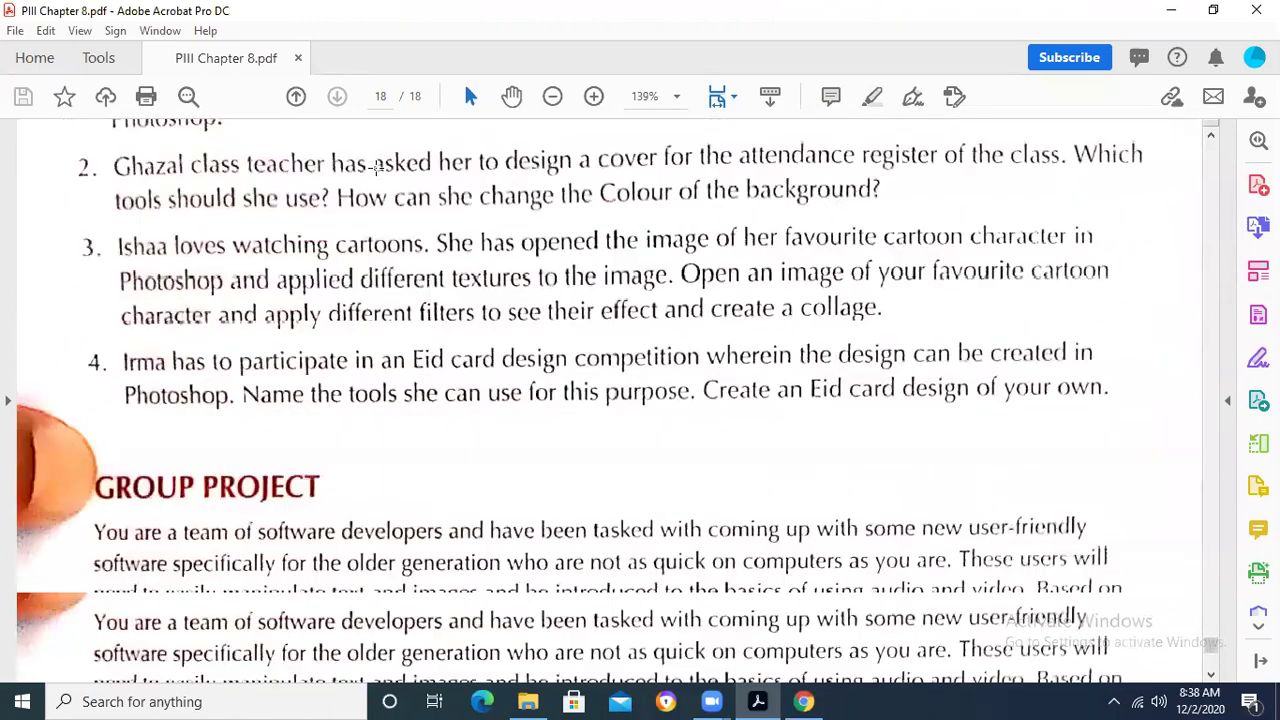
scroll(376, 168, "down", 8)
scroll(376, 168, "up", 6)
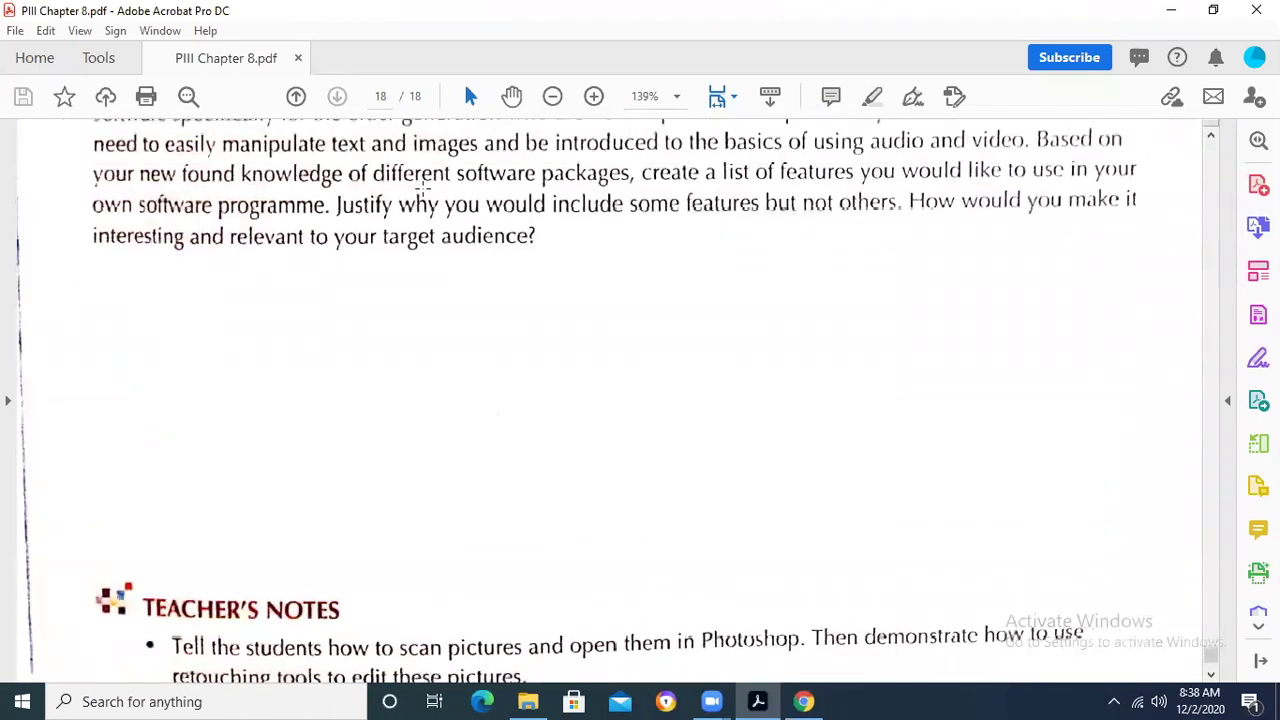
scroll(423, 188, "up", 3)
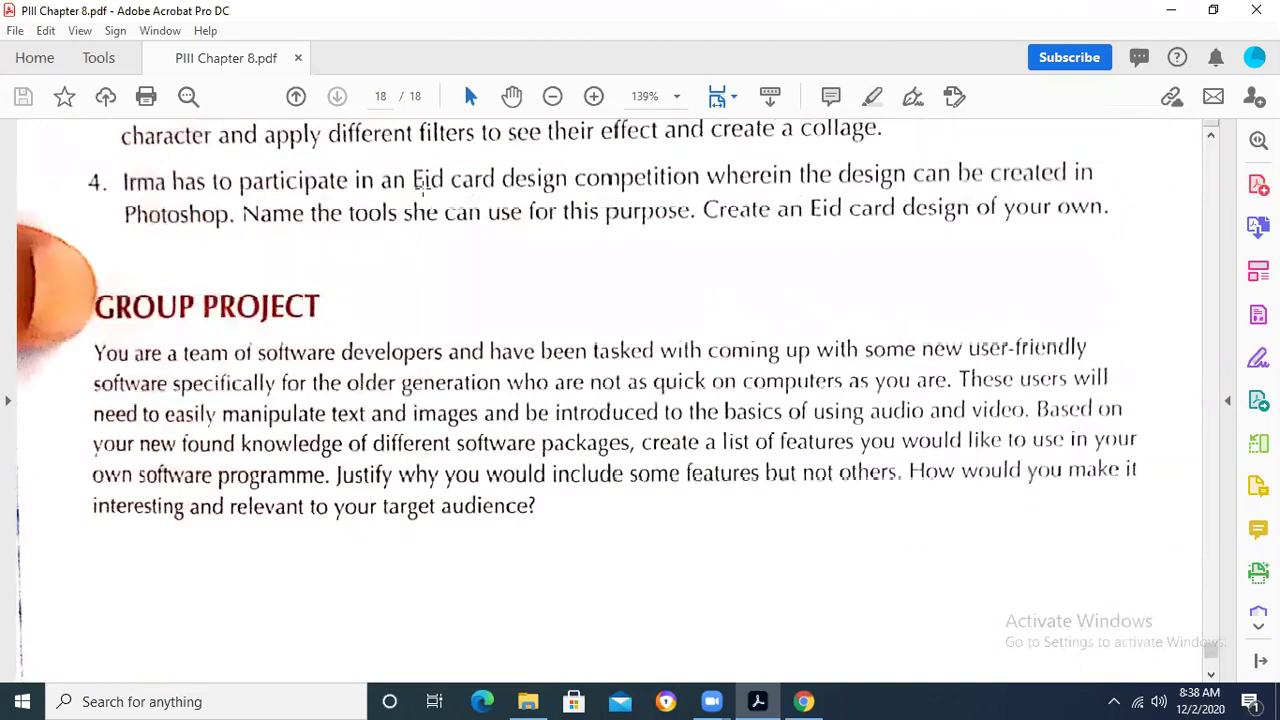
Step: Go back to the In the Lab questions and highlight "short stories" in question 1 about the book cover
left_click(1213, 139)
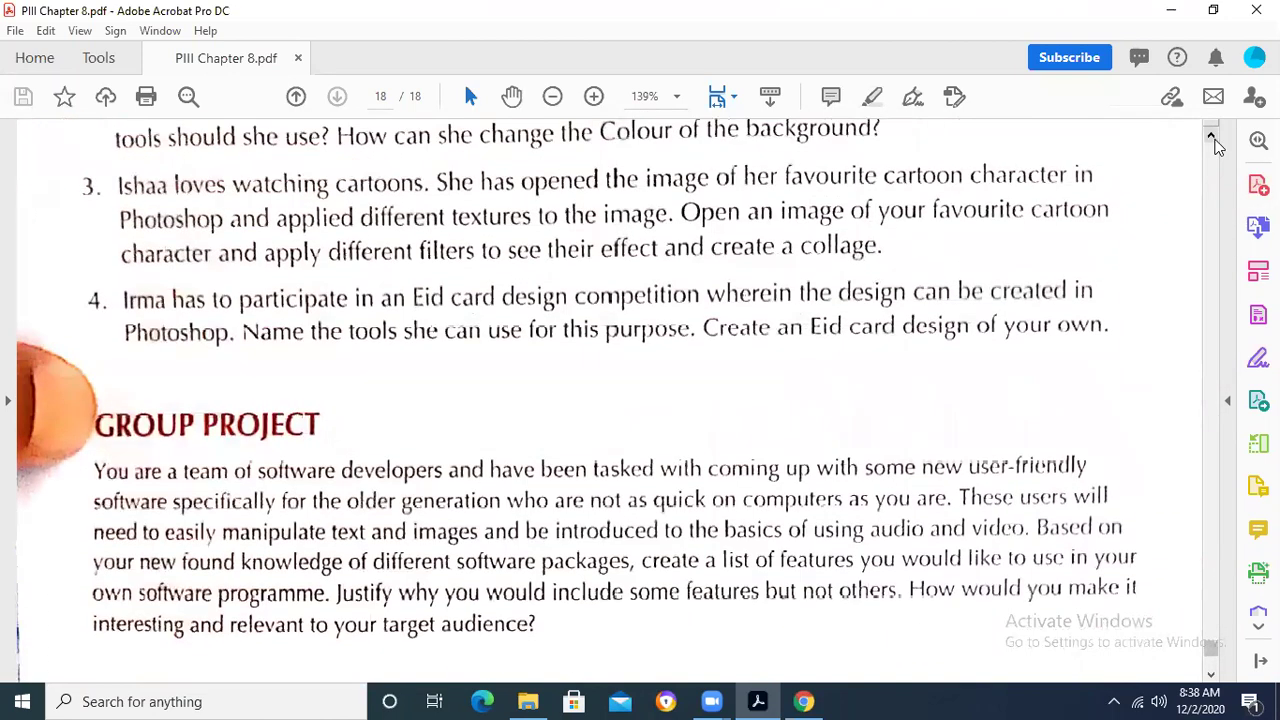
left_click(1211, 138)
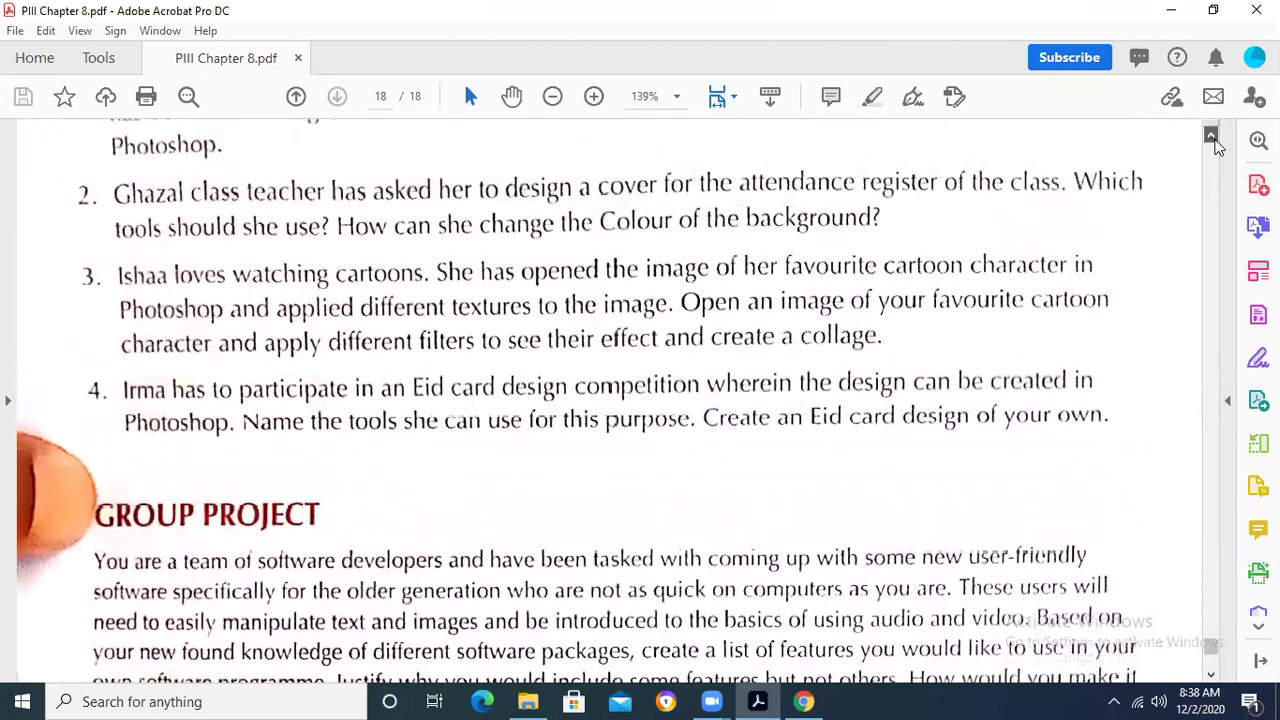
left_click(1211, 138)
left_click(1211, 138)
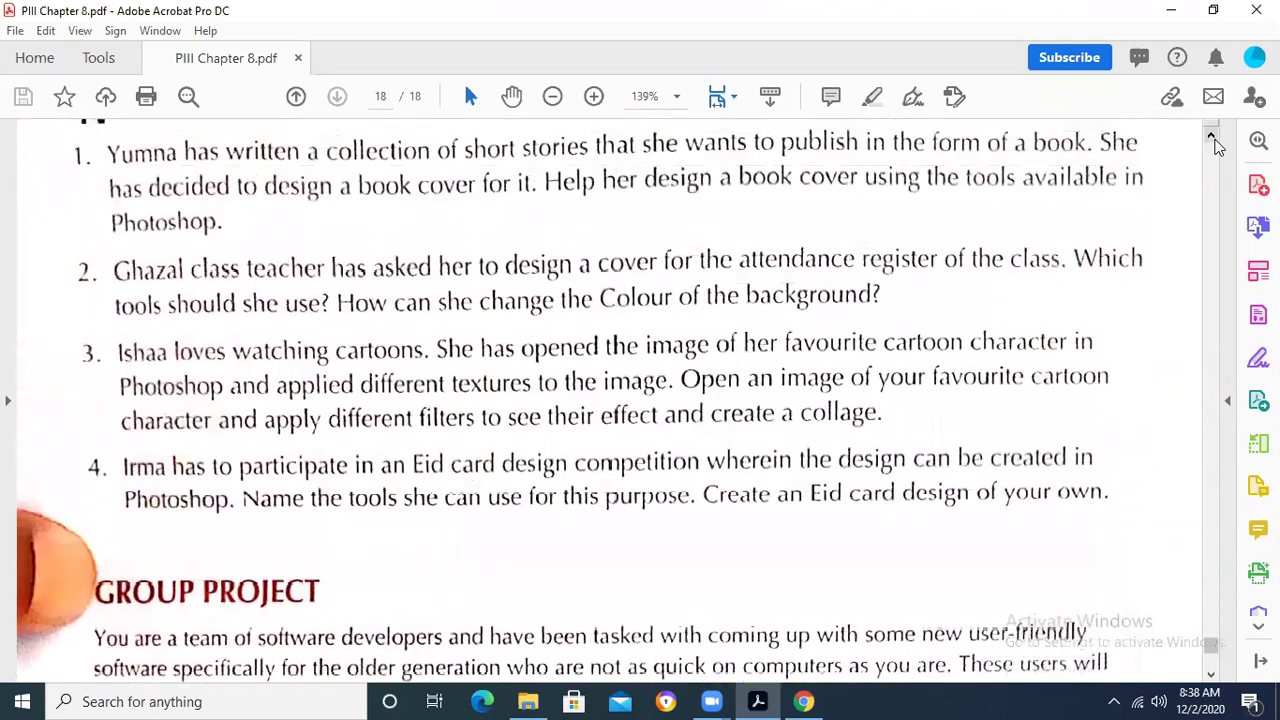
left_click(1211, 138)
left_click(1211, 138)
left_click(1212, 139)
left_click(1212, 139)
left_click(1212, 139)
left_click(1212, 139)
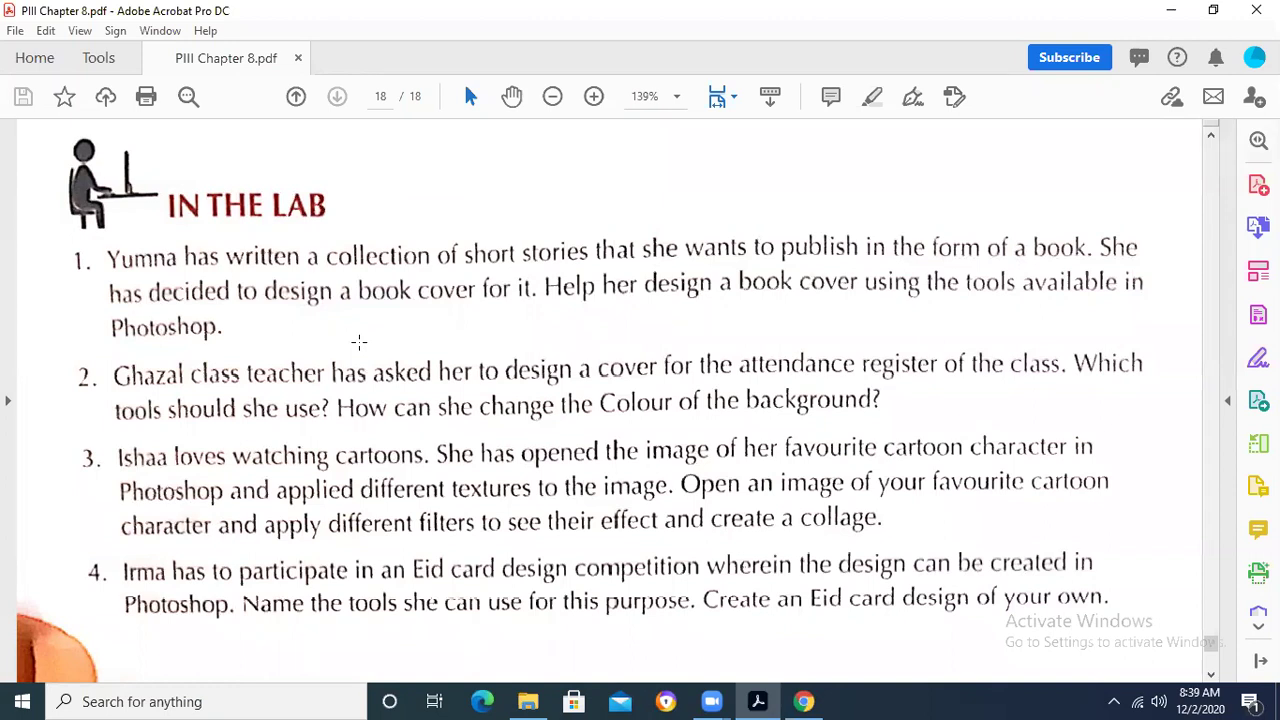
left_click_drag(462, 252, 590, 258)
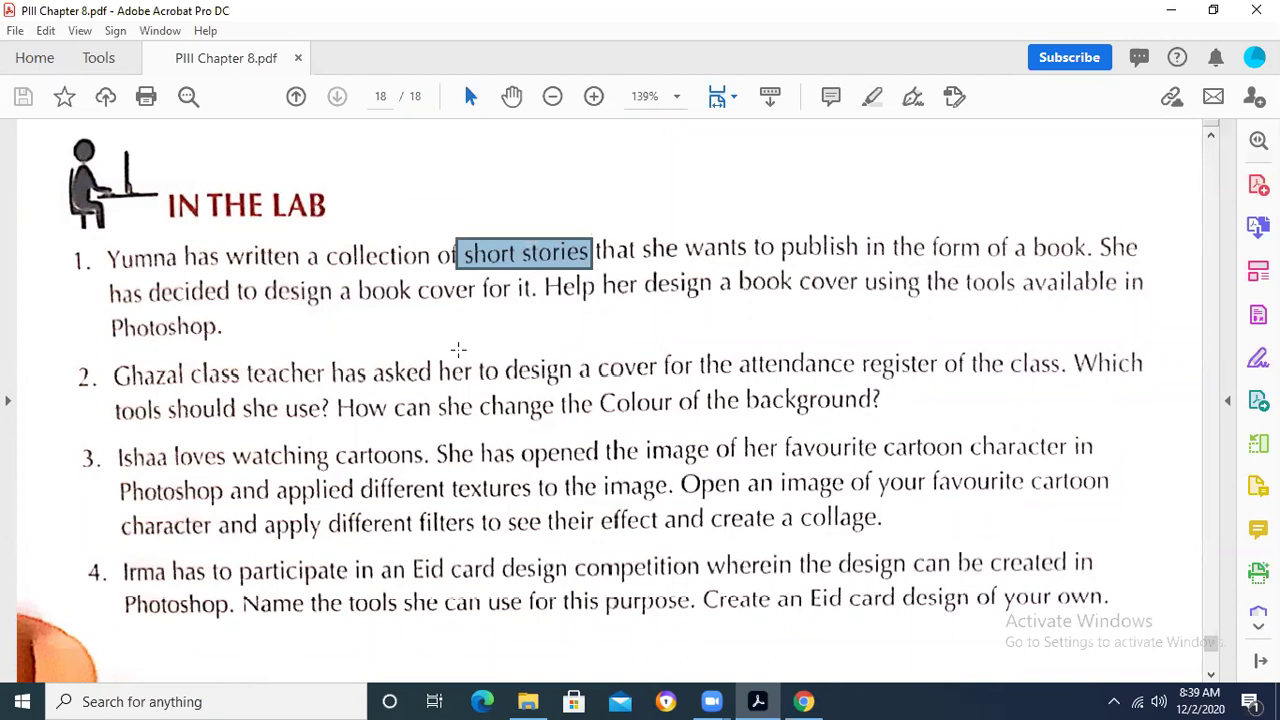
Step: Search the computer for "photo" and launch Adobe Photoshop CS3
left_click(17, 700)
type("photo")
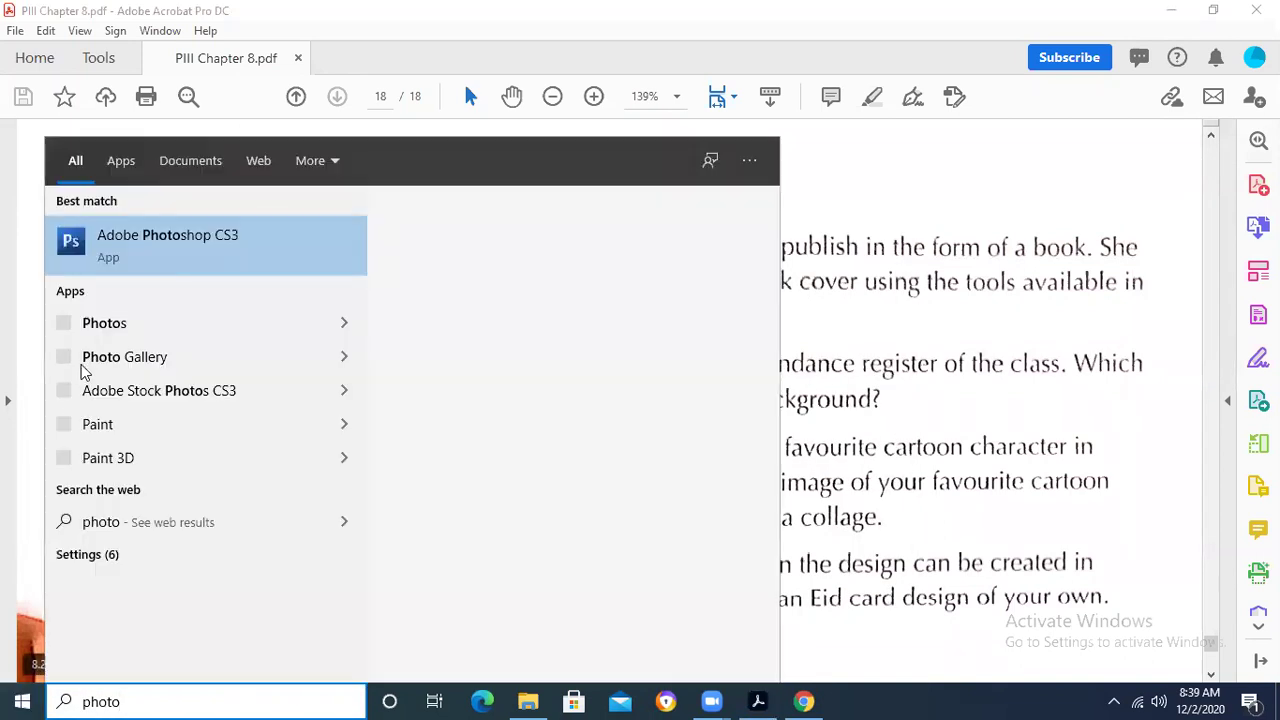
left_click(192, 243)
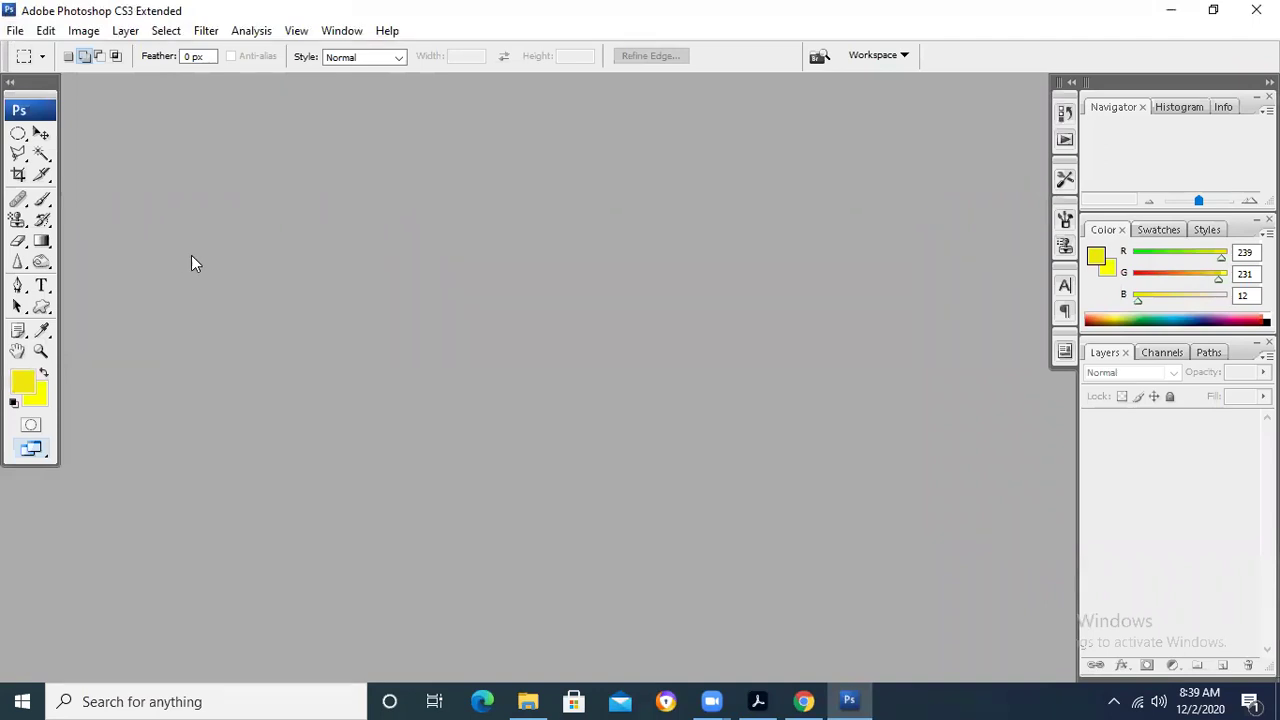
Step: Create a new blank document 8 inches wide and 12 inches high
left_click(15, 30)
left_click(23, 57)
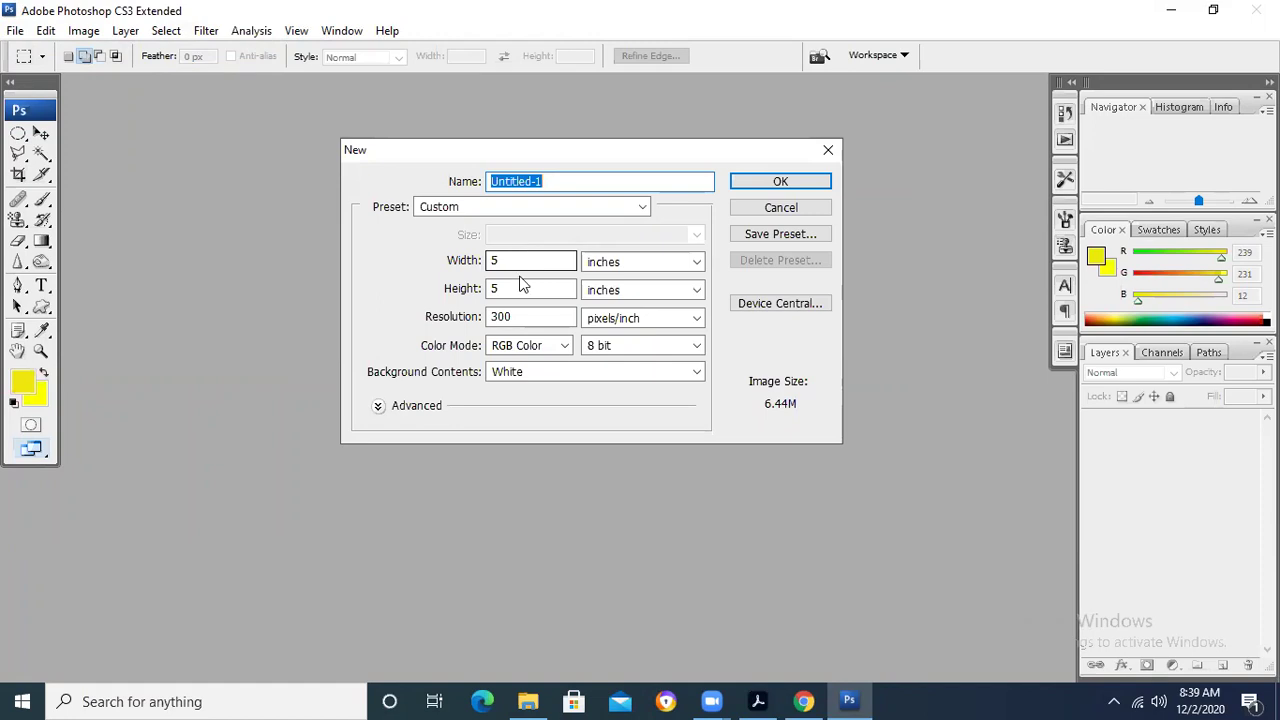
left_click(429, 288)
type("8")
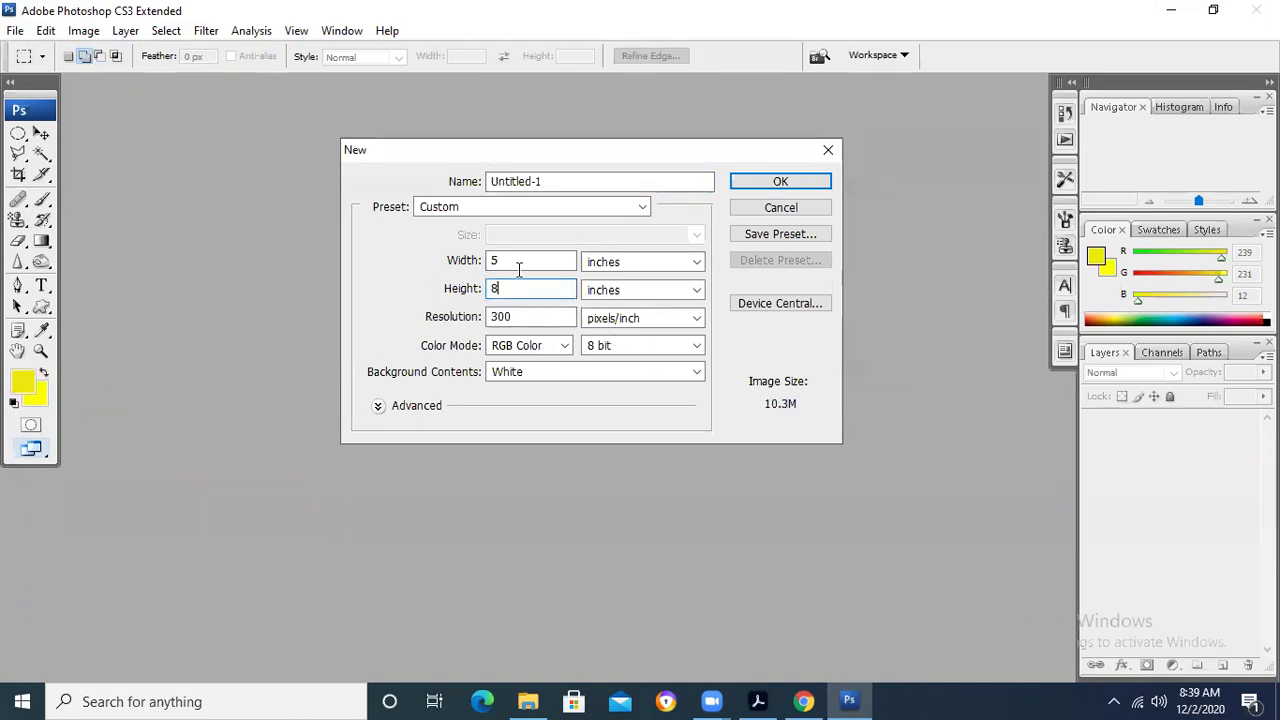
left_click(473, 271)
type("8")
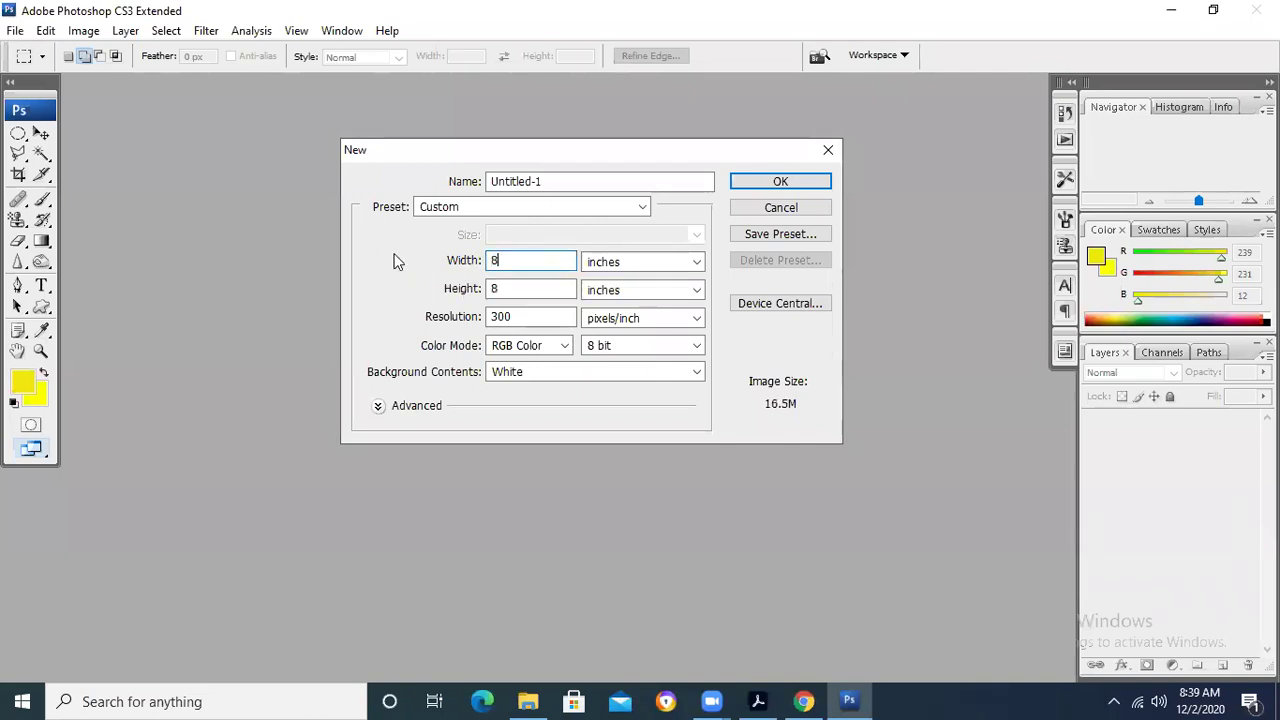
left_click(463, 288)
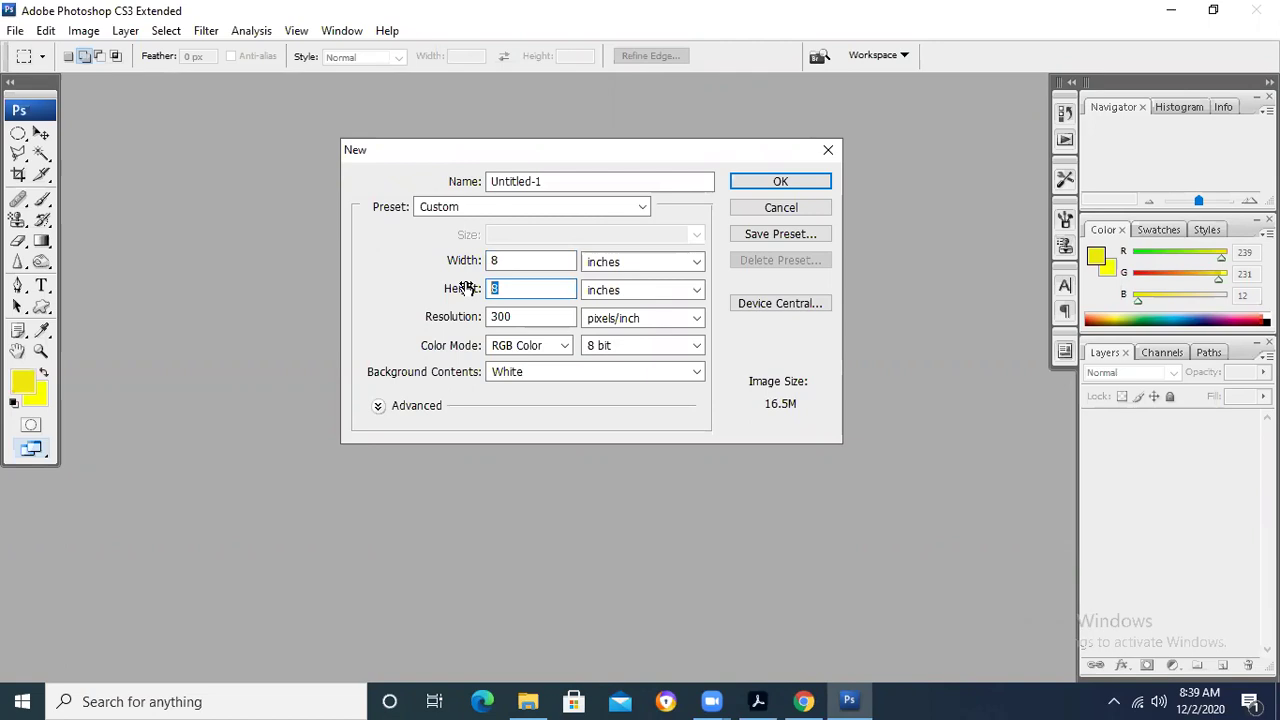
type("12")
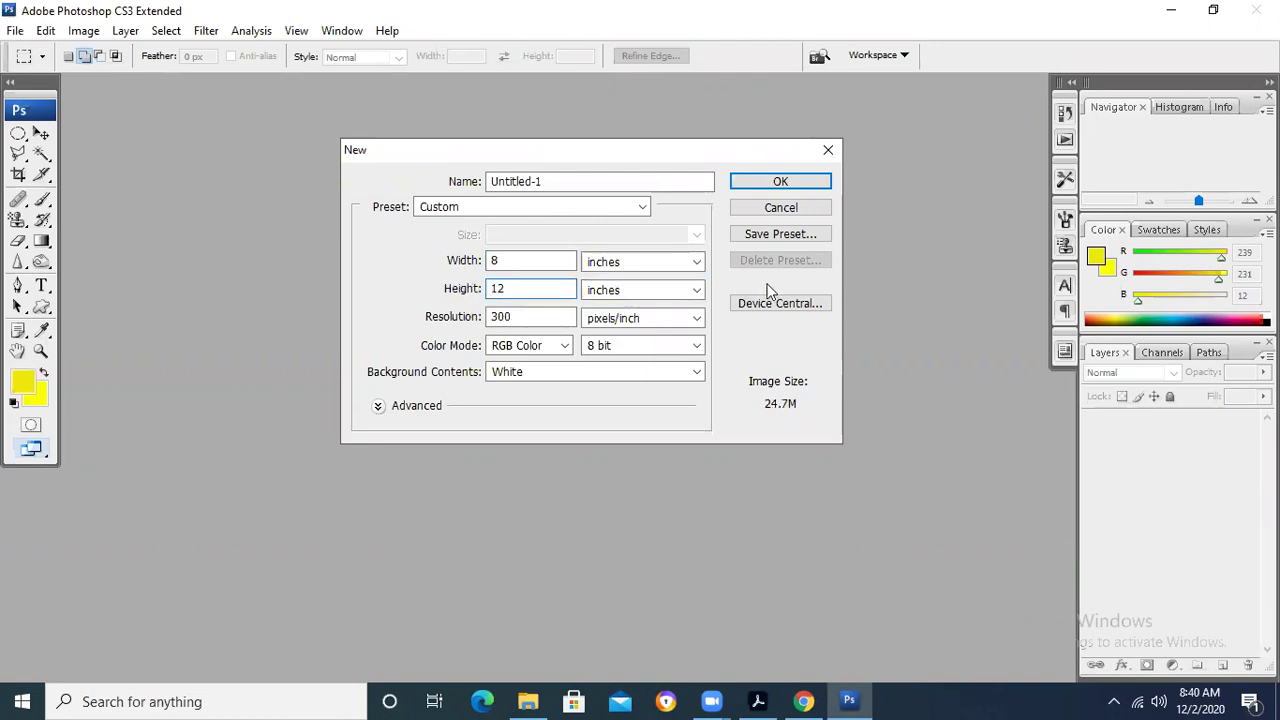
left_click(776, 184)
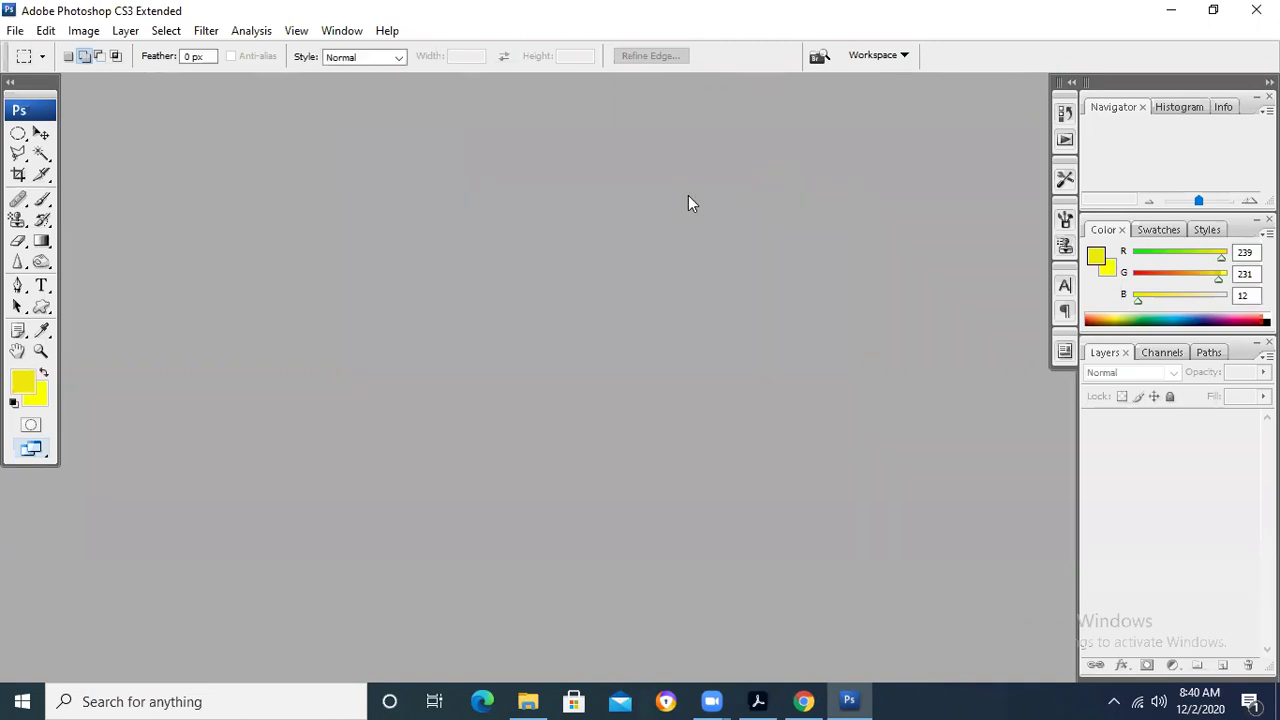
Step: Move the new document's window to the middle of the workspace and enlarge it to show the whole page with a margin
left_click_drag(190, 97, 495, 129)
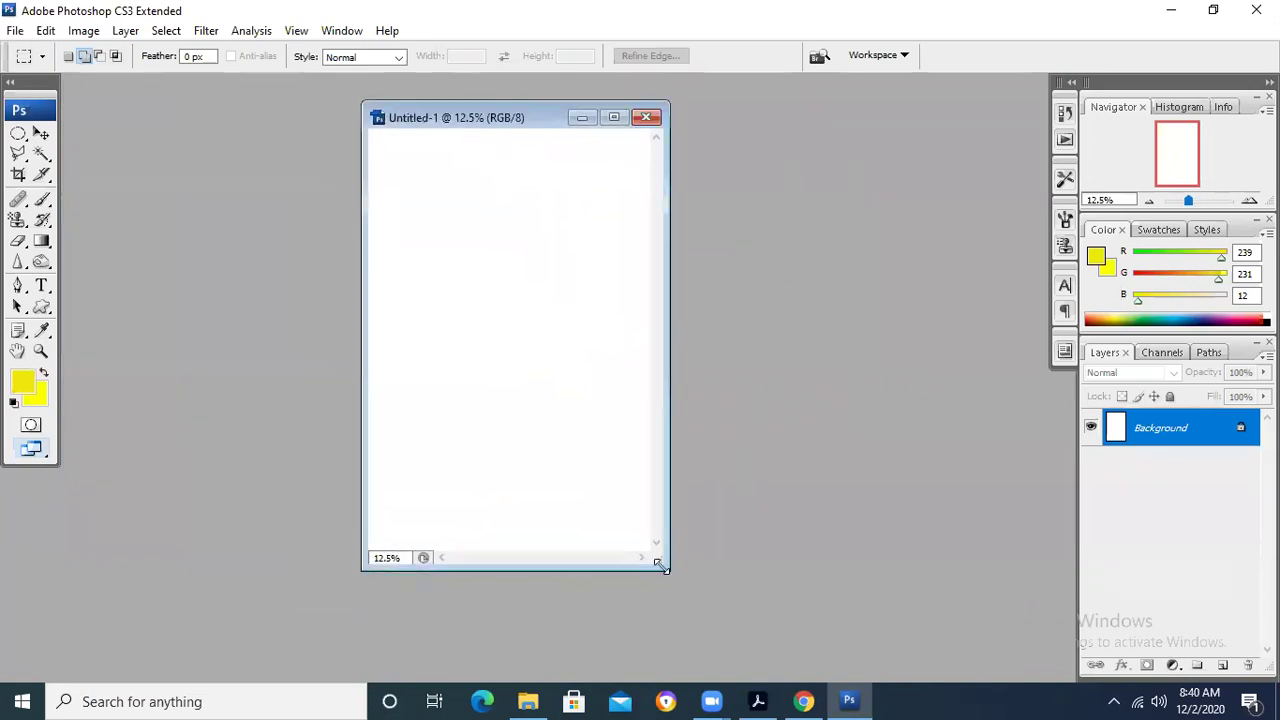
left_click_drag(660, 566, 756, 636)
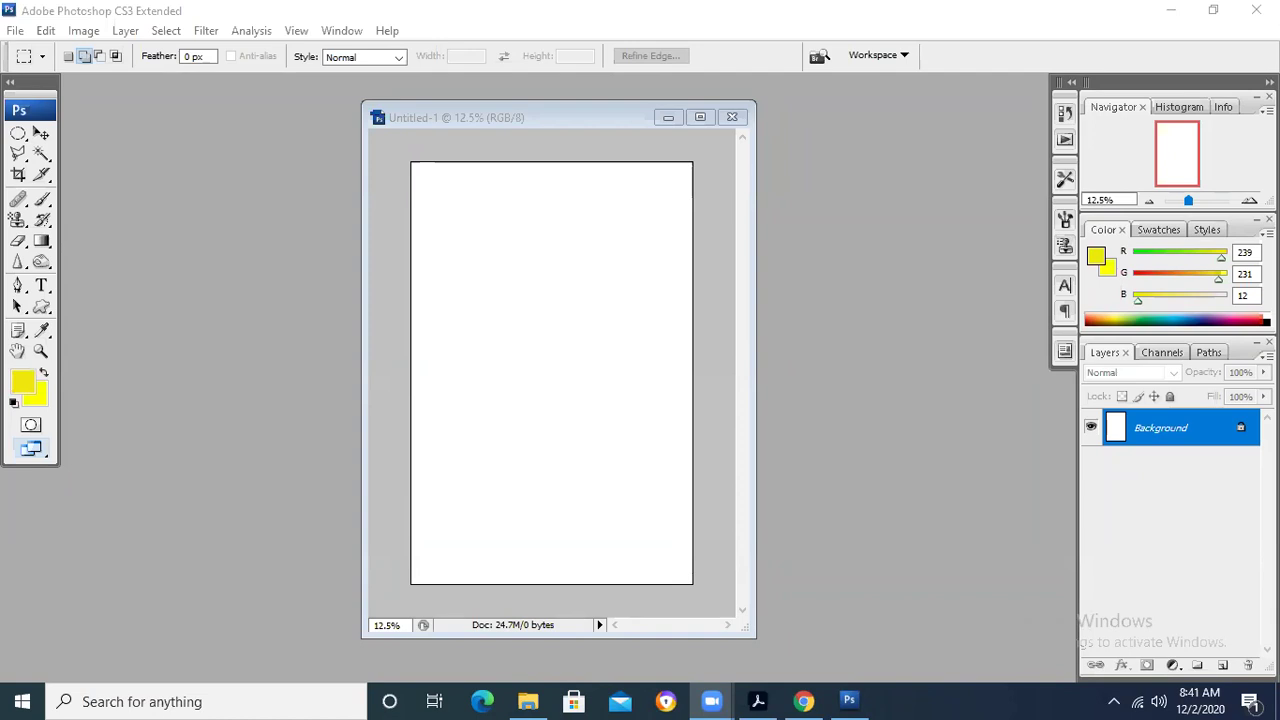
left_click_drag(538, 113, 508, 98)
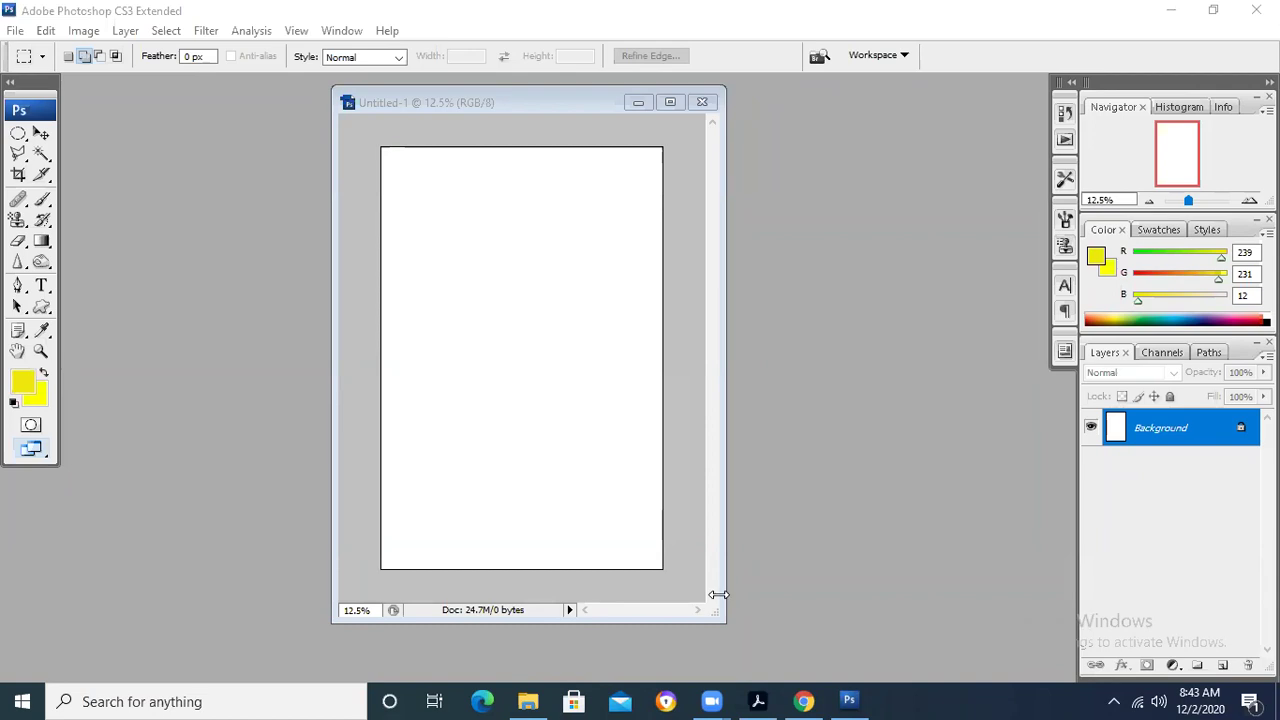
Step: Switch to Google Classroom in Chrome, close the class work document preview and collapse the Dec 1 post in the Classwork list
key("alt+Tab")
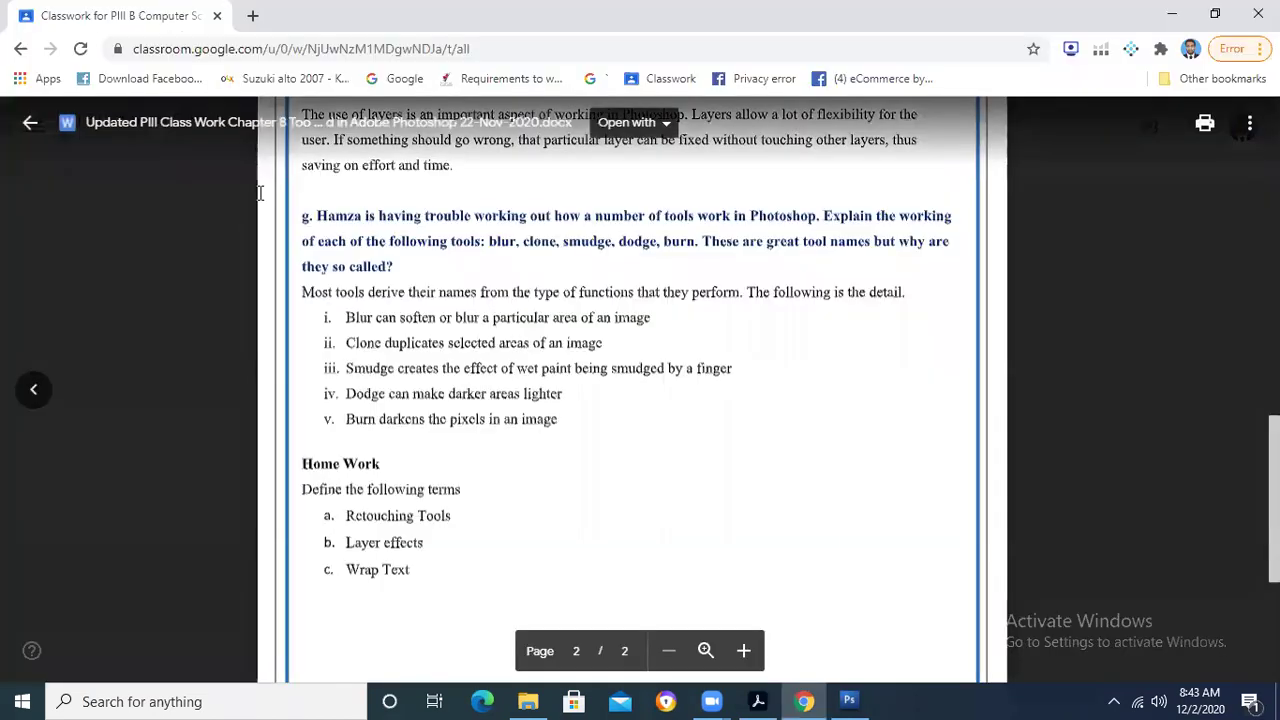
left_click(252, 15)
left_click(143, 15)
left_click(31, 126)
scroll(441, 271, "up", 5)
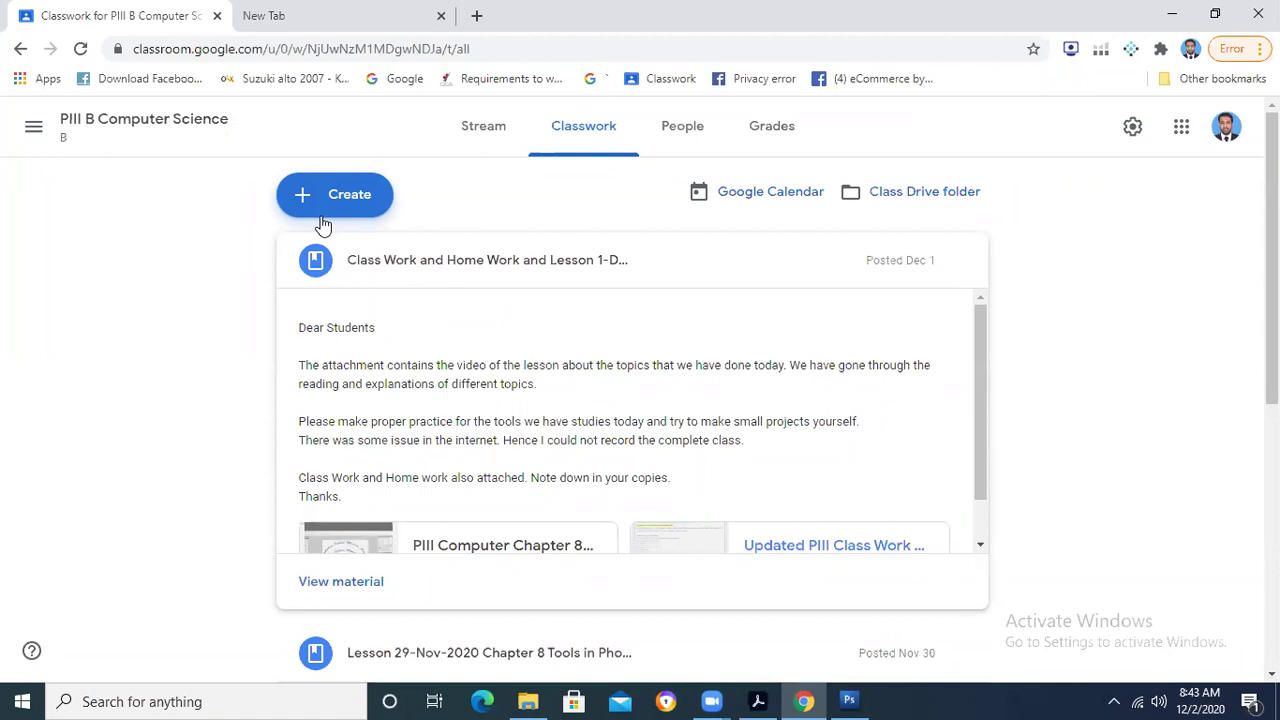
left_click(362, 244)
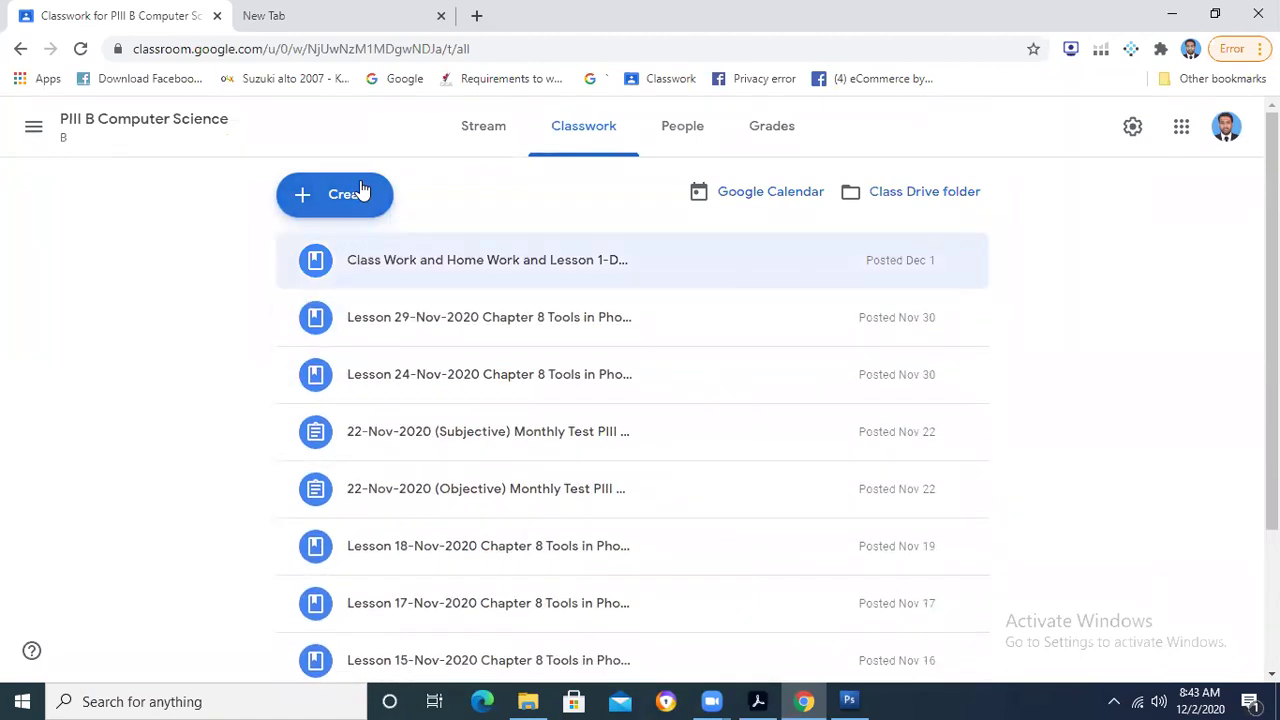
Step: Create a new assignment for the class and title it "Adobe Photoshop Lab Activities"
left_click(362, 191)
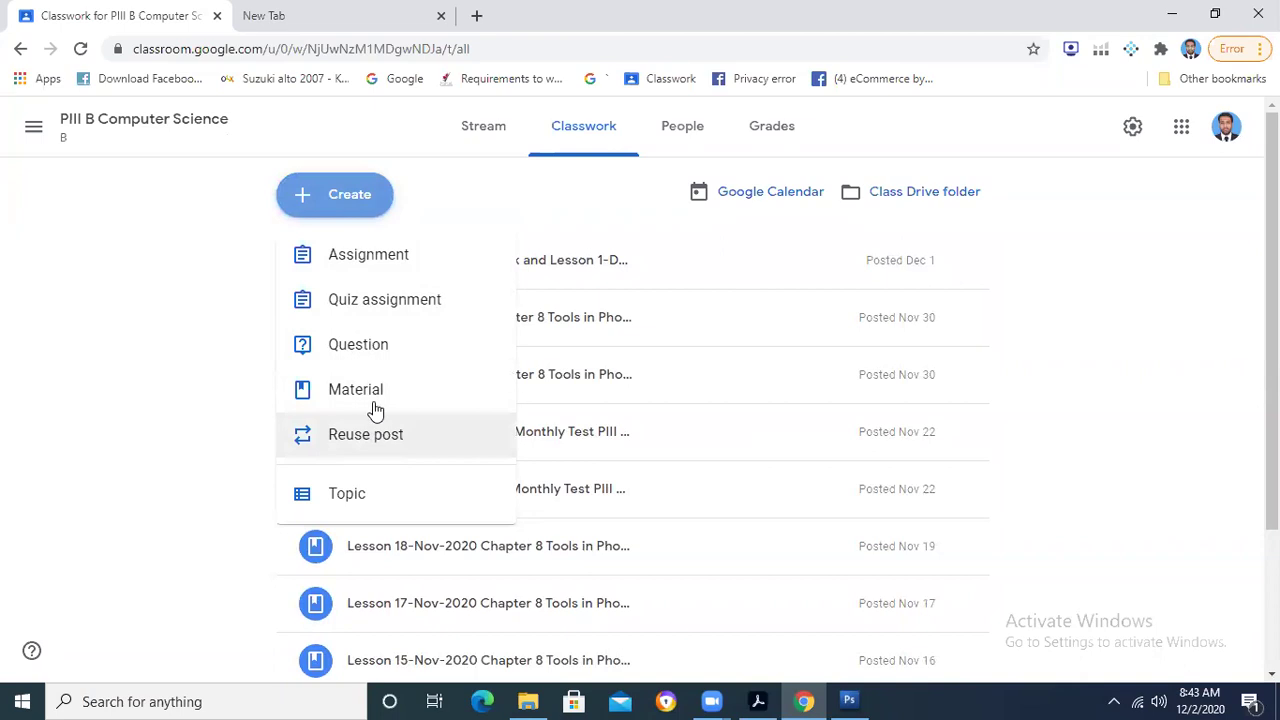
left_click(366, 258)
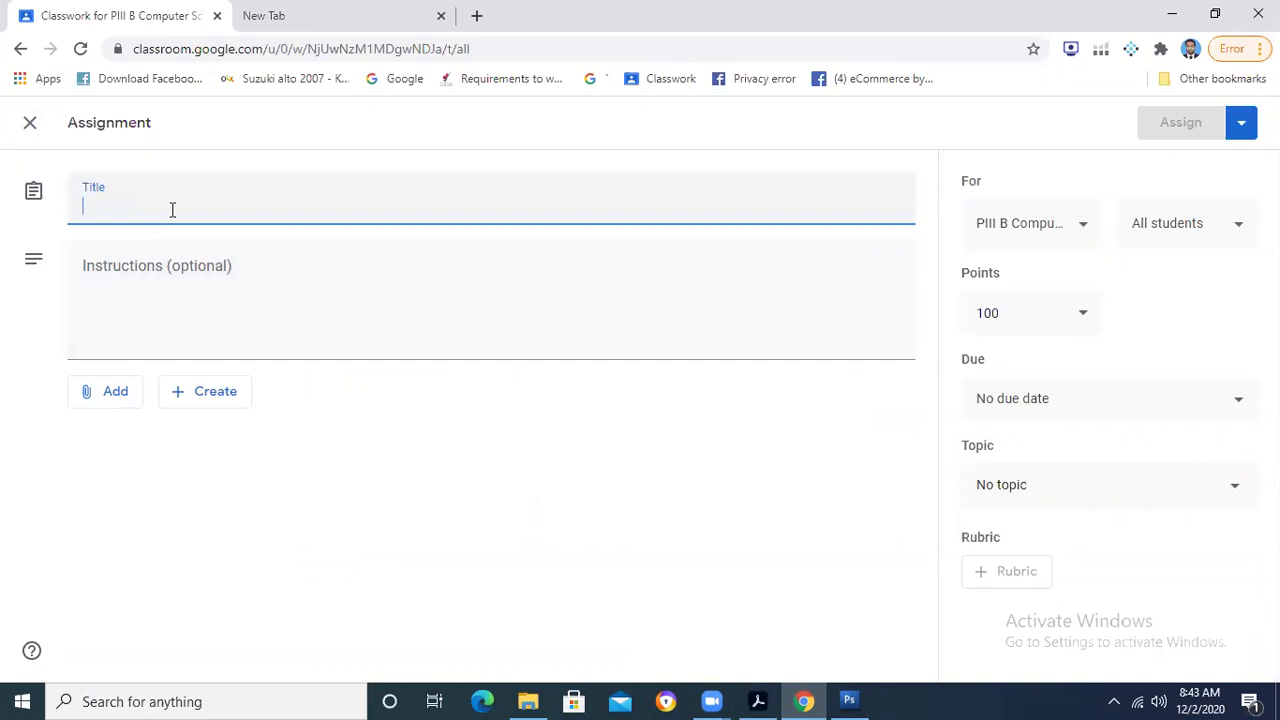
type("Adobe ")
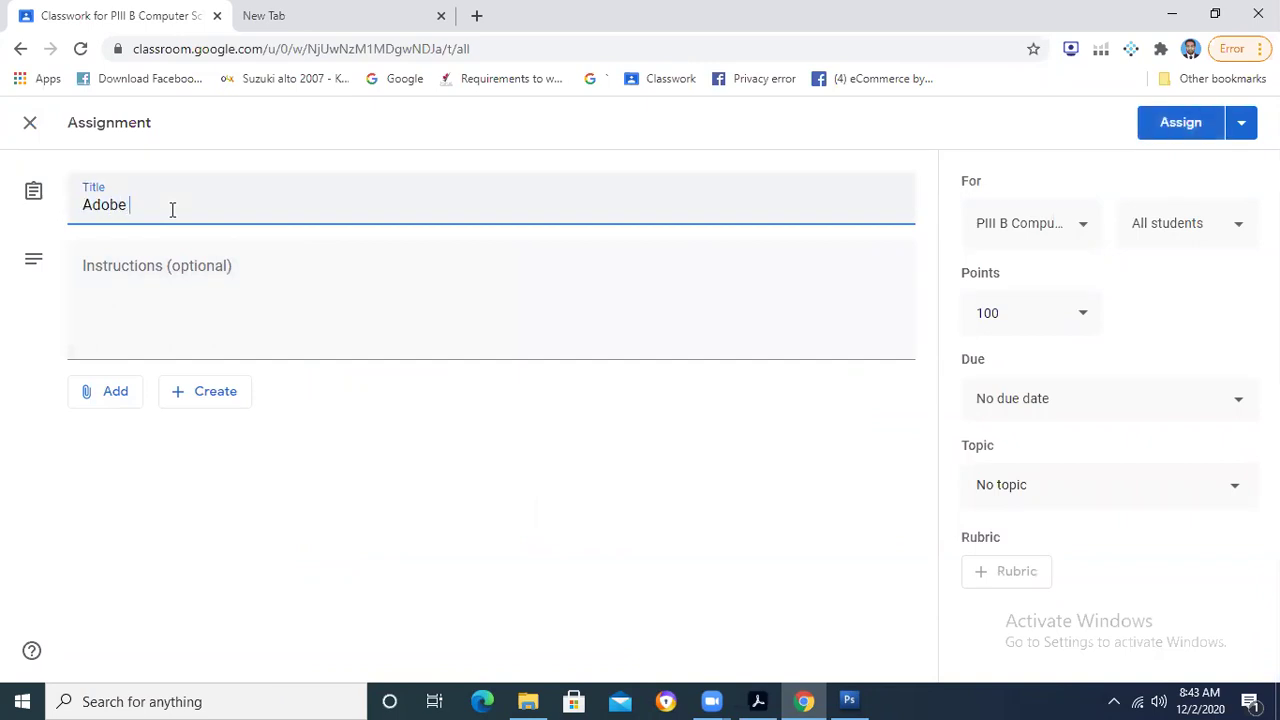
type("Photoshop Lab Activities")
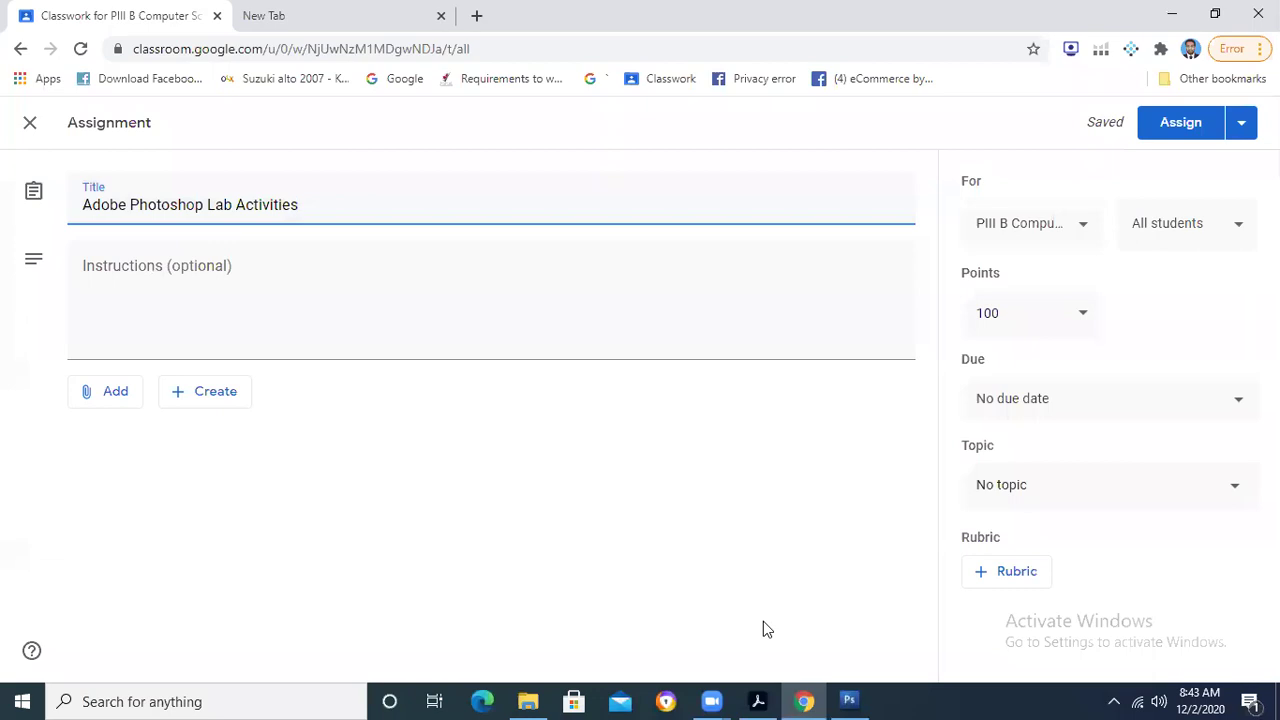
Step: Switch to Photoshop to show the Save for Web & Devices command, and return to the assignment draft in Google Classroom
key("alt+Tab")
left_click(15, 30)
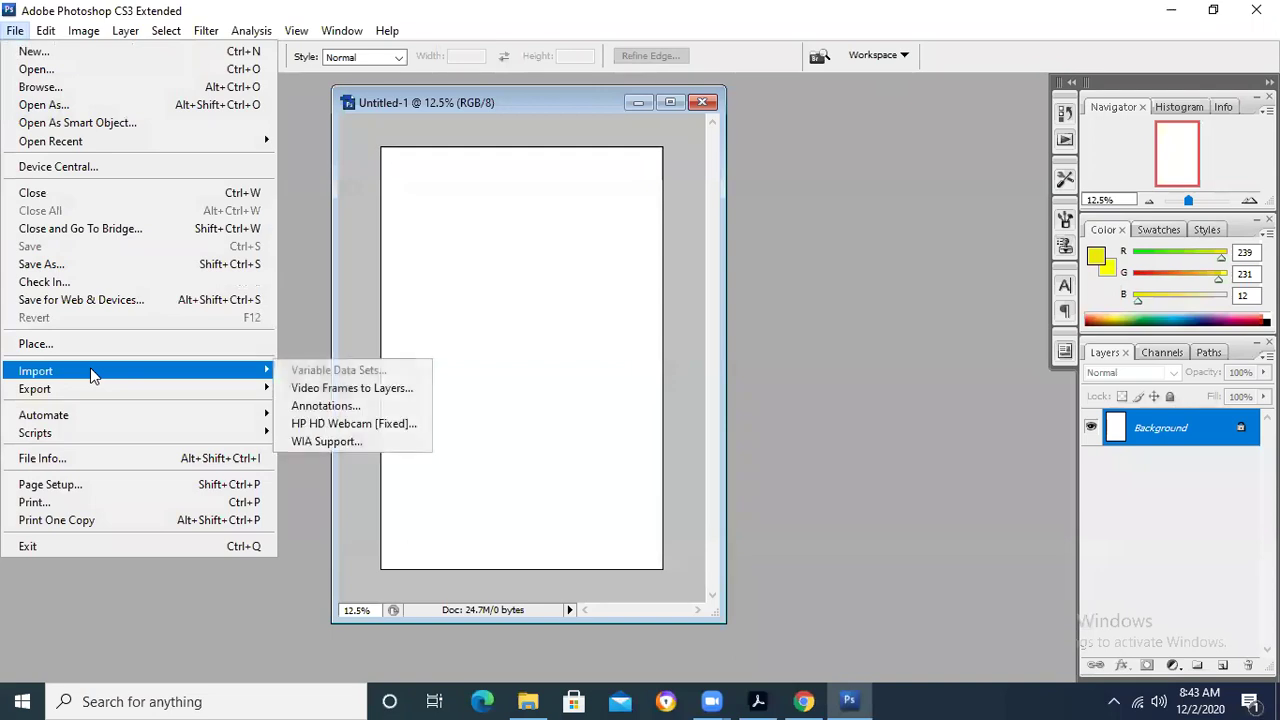
left_click(90, 300)
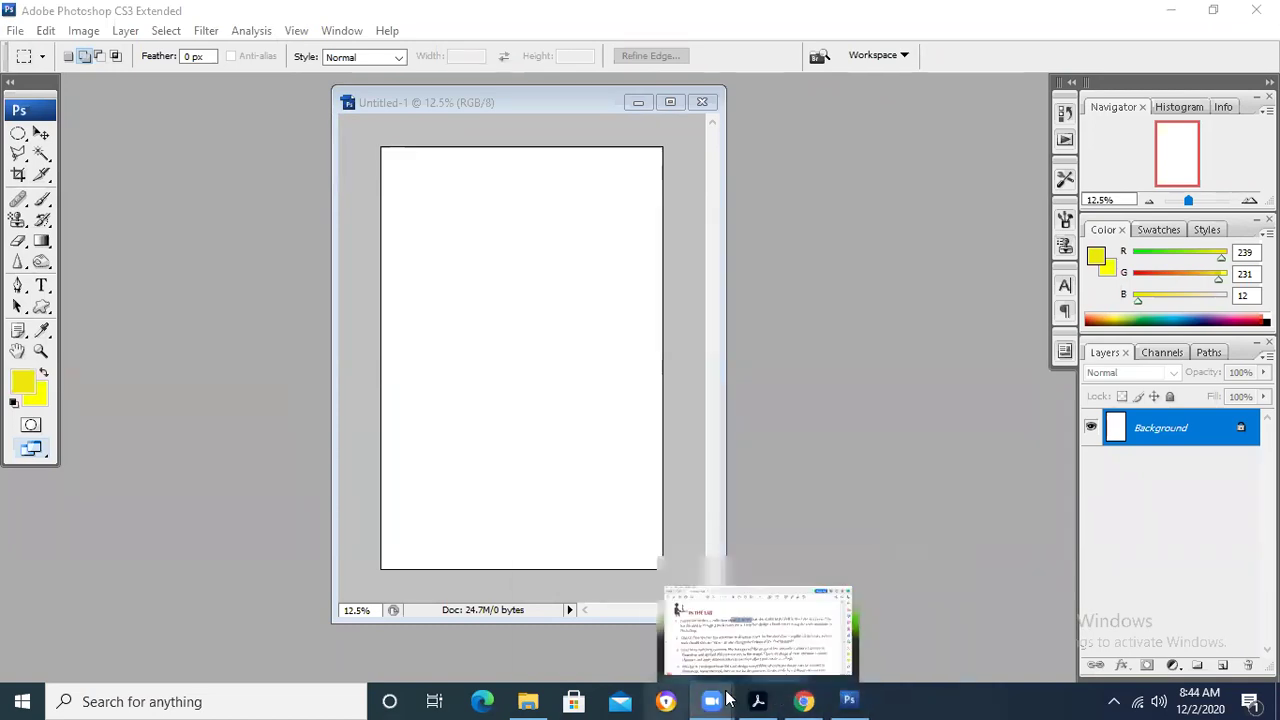
left_click(804, 701)
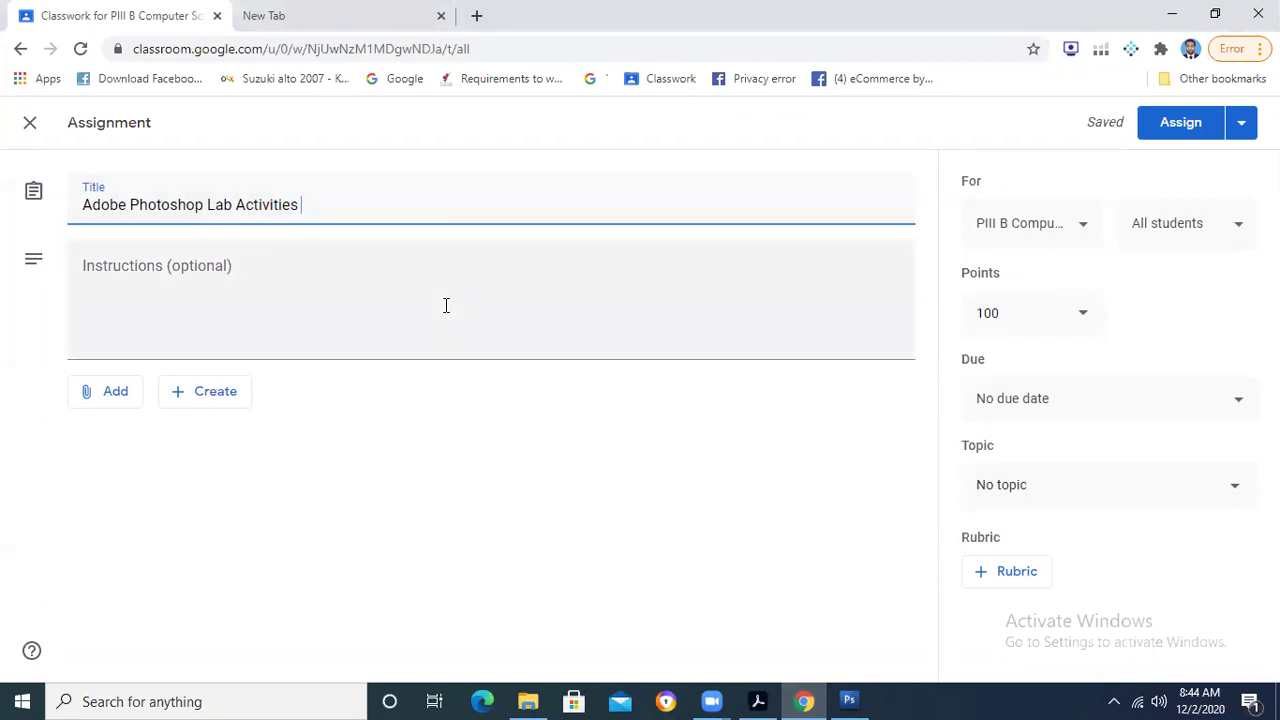
Step: Append "(1, 2, 3, 4)" to the end of the assignment title
type("(1, 2,3")
key("BackSpace")
type("3, 4)")
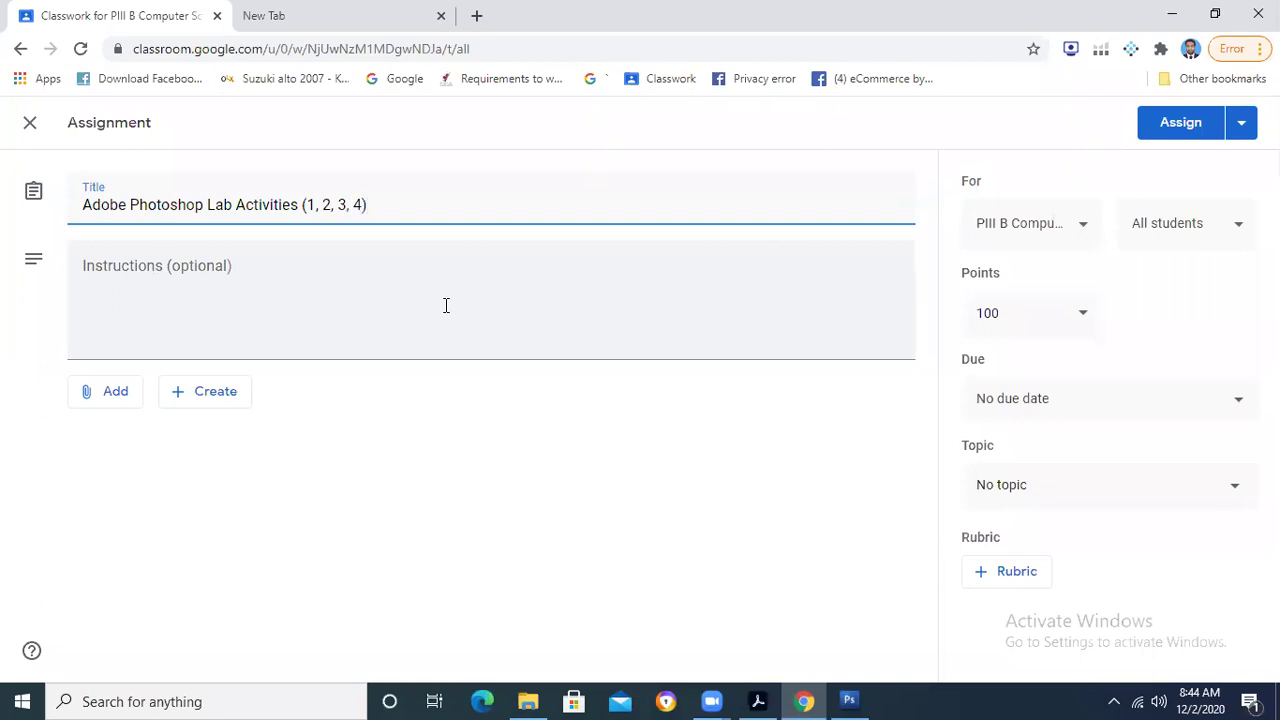
Step: Enter two lines of assignment instructions: "Perform the lab activities and submit using google classroom." and "Submit only jpeg file"
key("Tab")
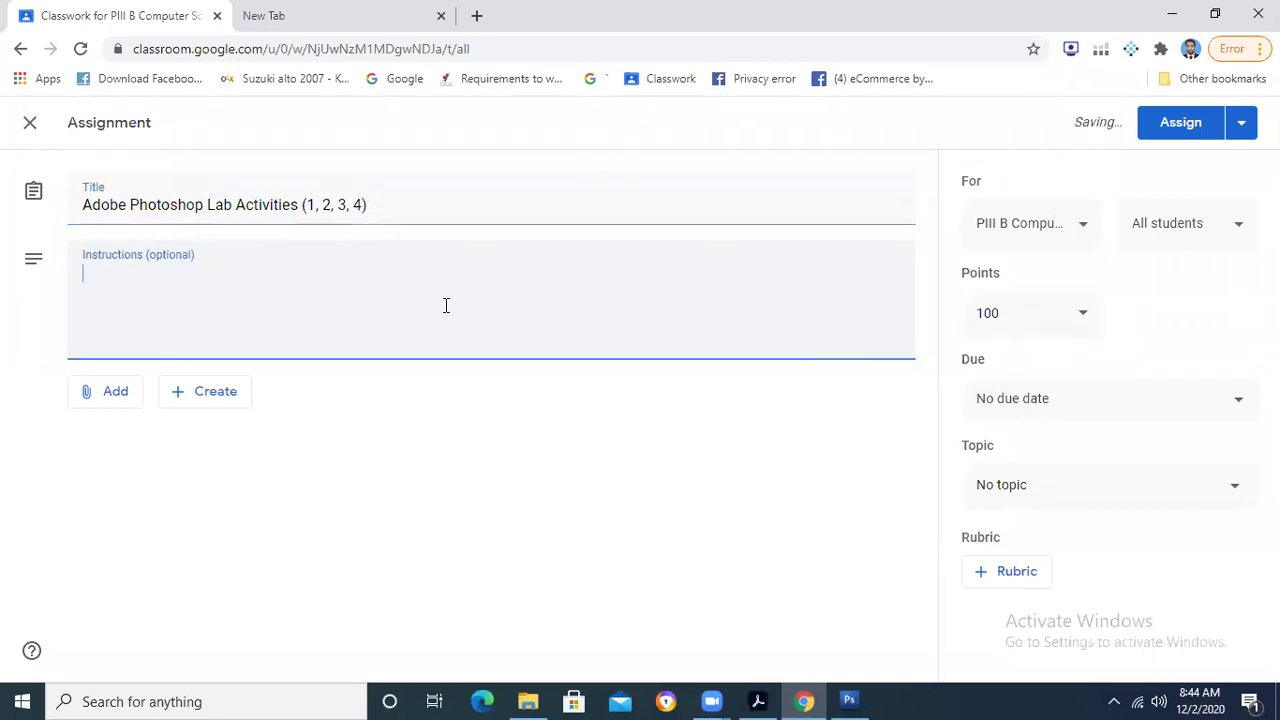
type("Perform")
left_click(219, 290)
type("the ")
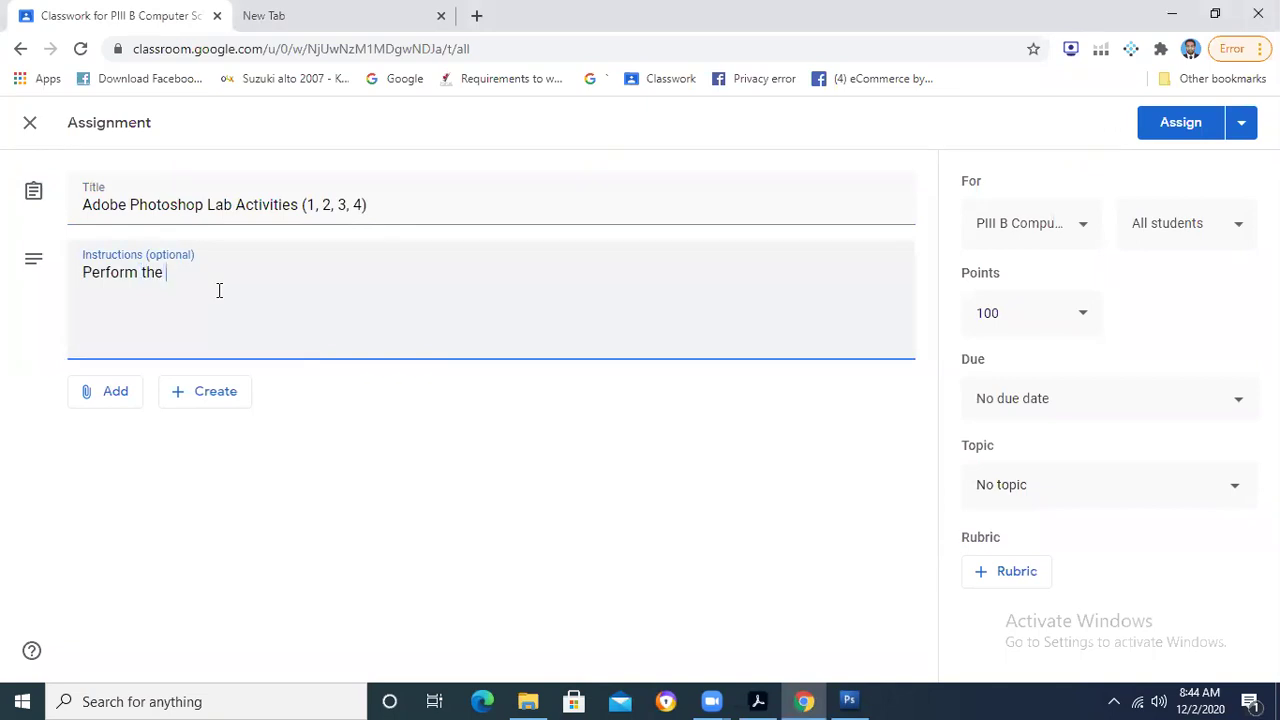
type("lab activities anj")
key("BackSpace")
type("d submit ")
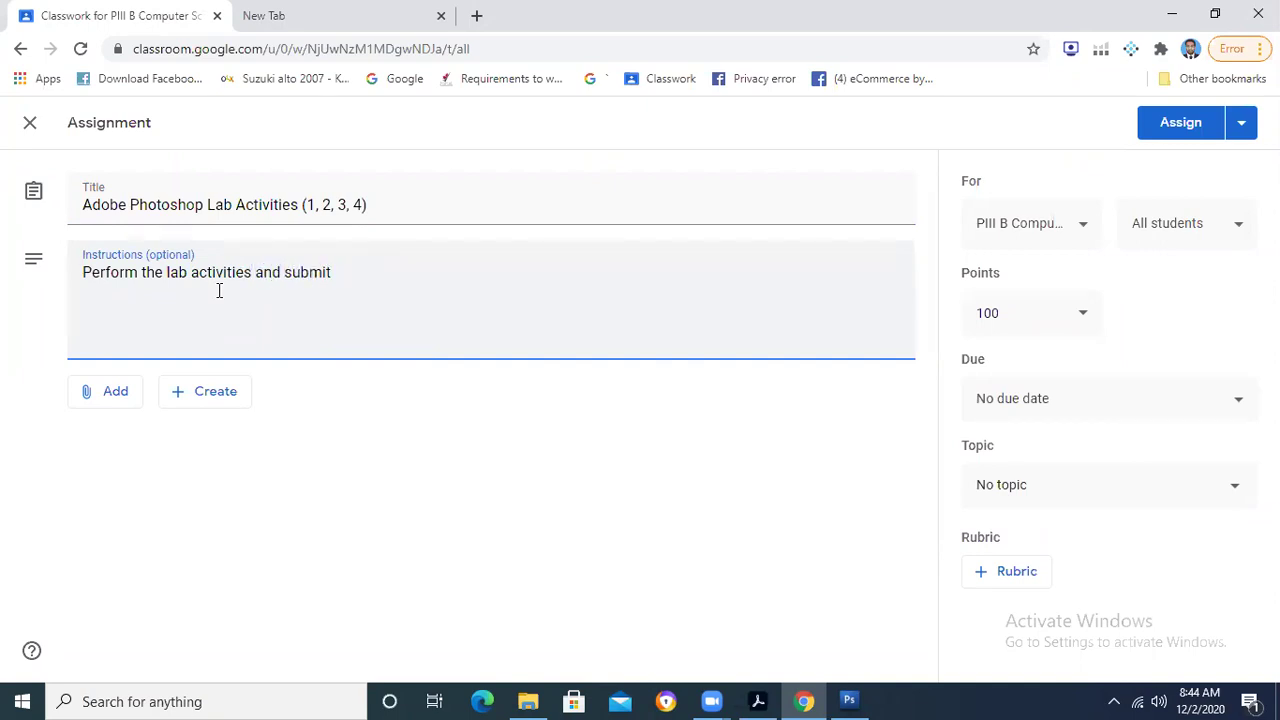
type("using google classroom.")
key("Return")
type("Su")
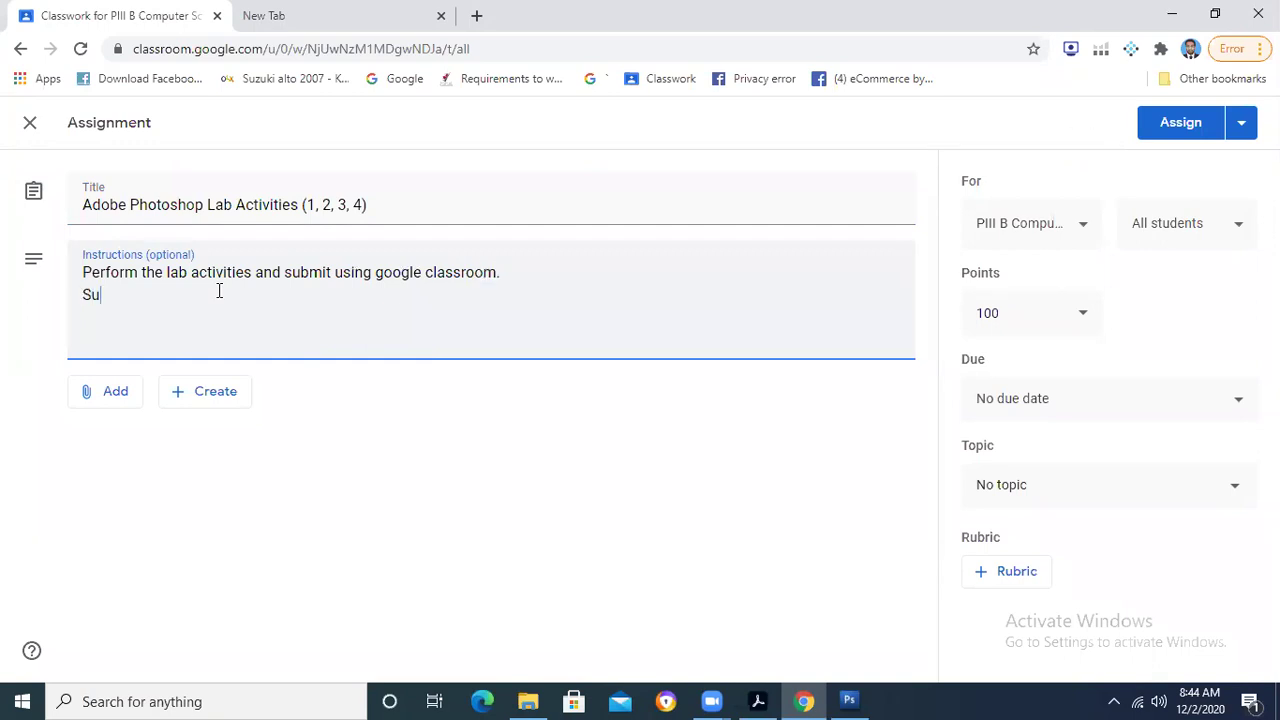
type("bmit only jpeg file")
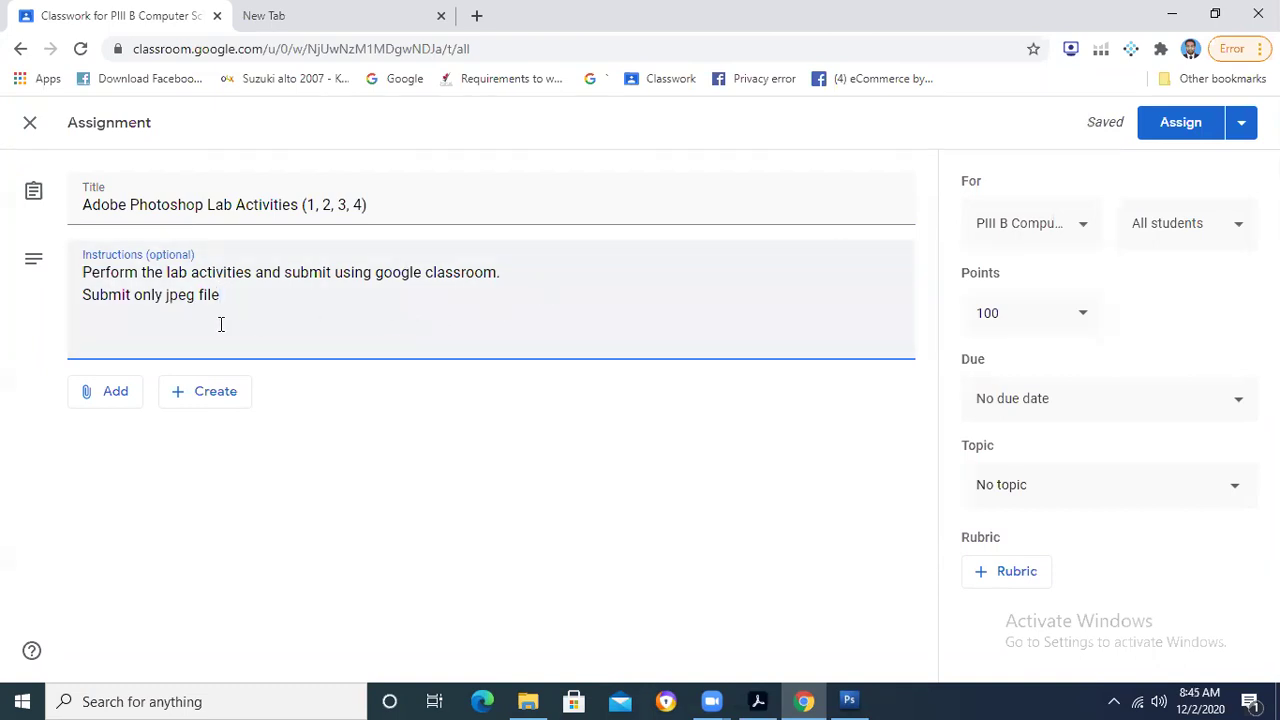
Step: Insert "Show Your Creativity" at the beginning of the assignment title, before "Adobe Photoshop"
left_click(87, 208)
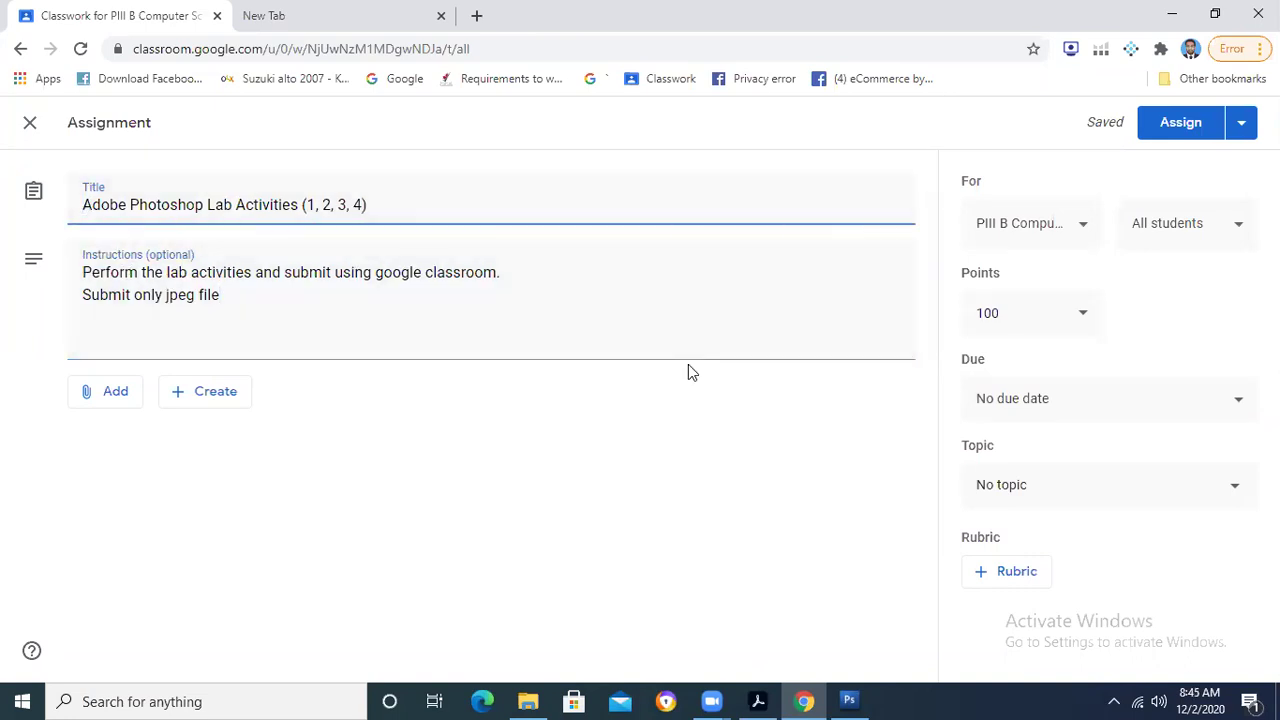
type("Show ")
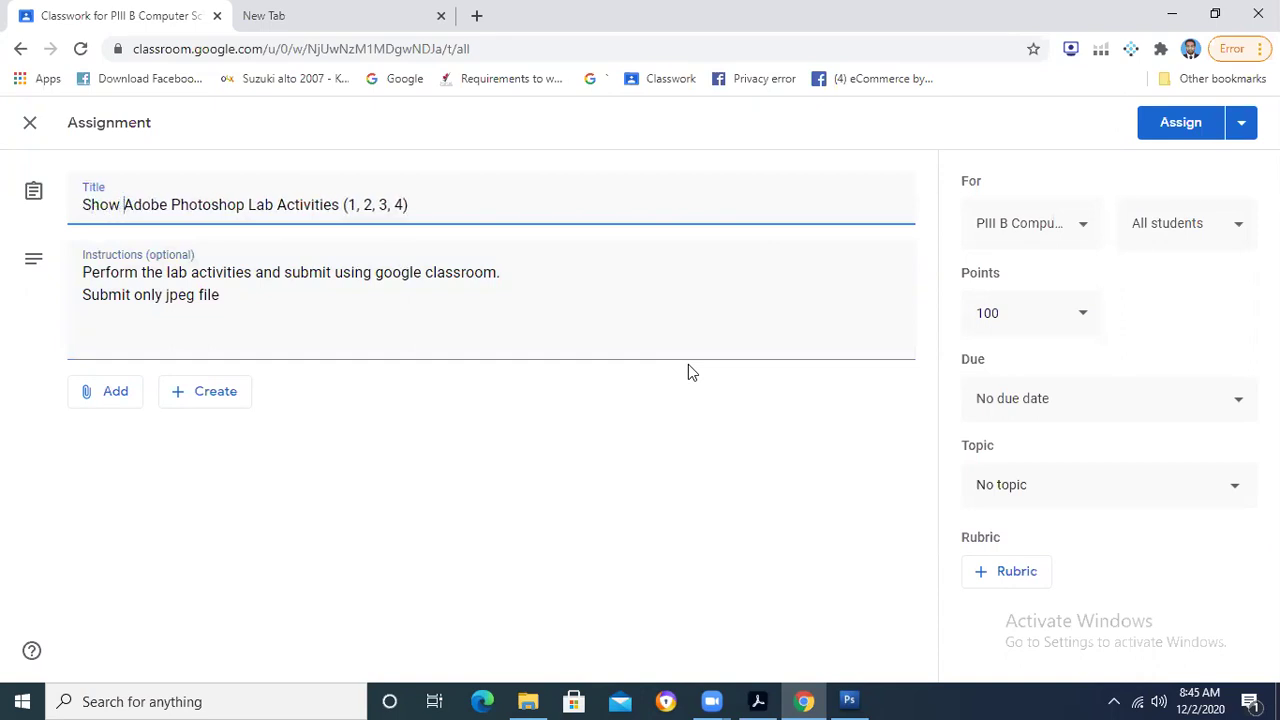
type("YouAdobe")
key("BackSpace")
type("r Crewat")
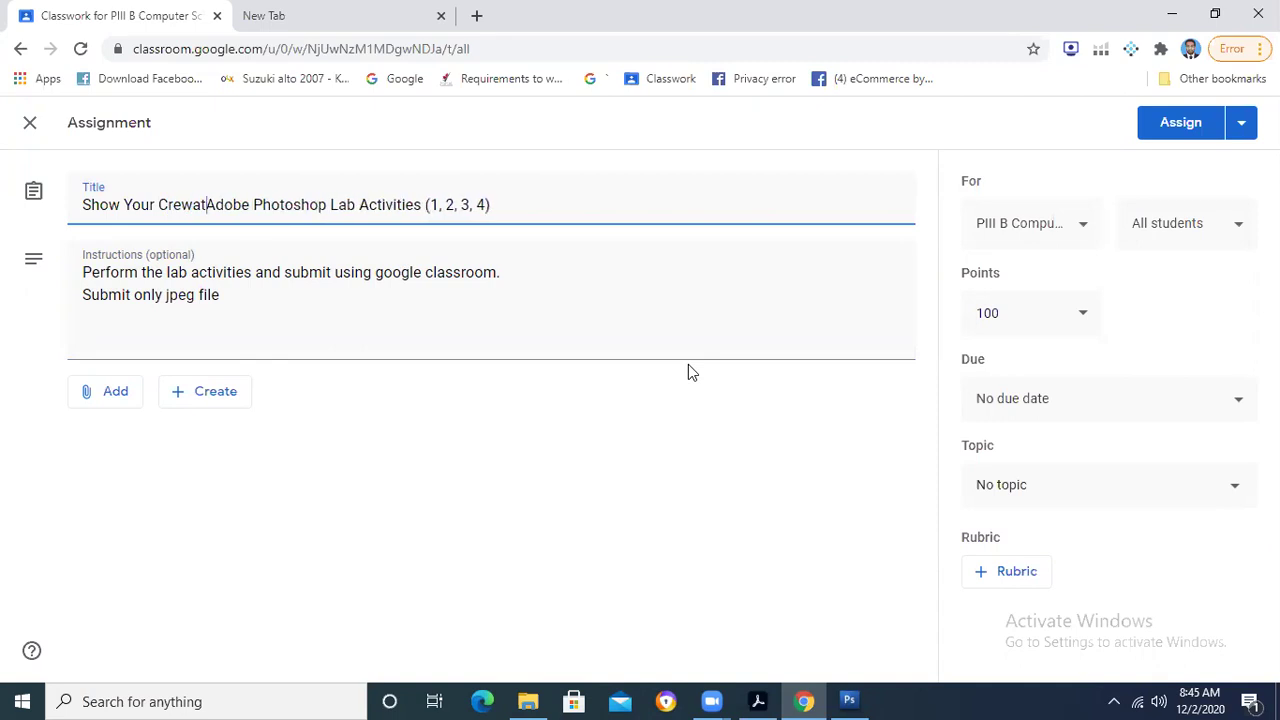
key("BackSpace")
key("BackSpace")
type("ativ")
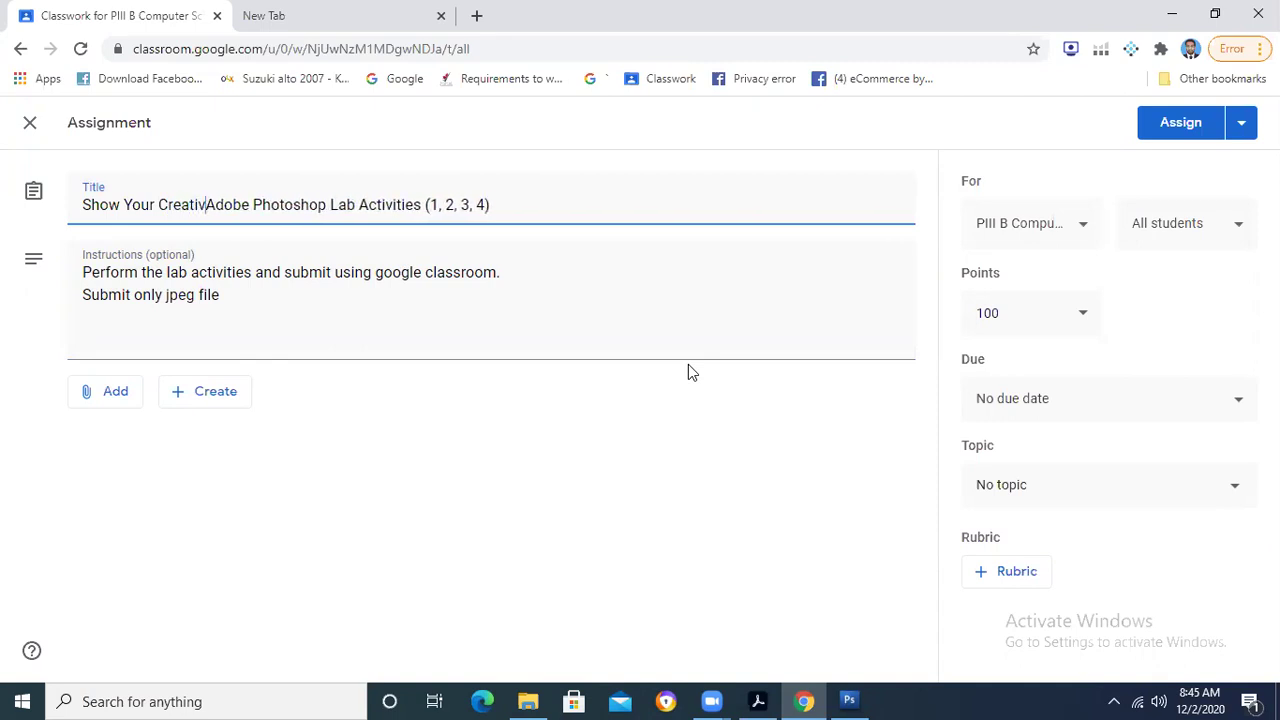
type("ity")
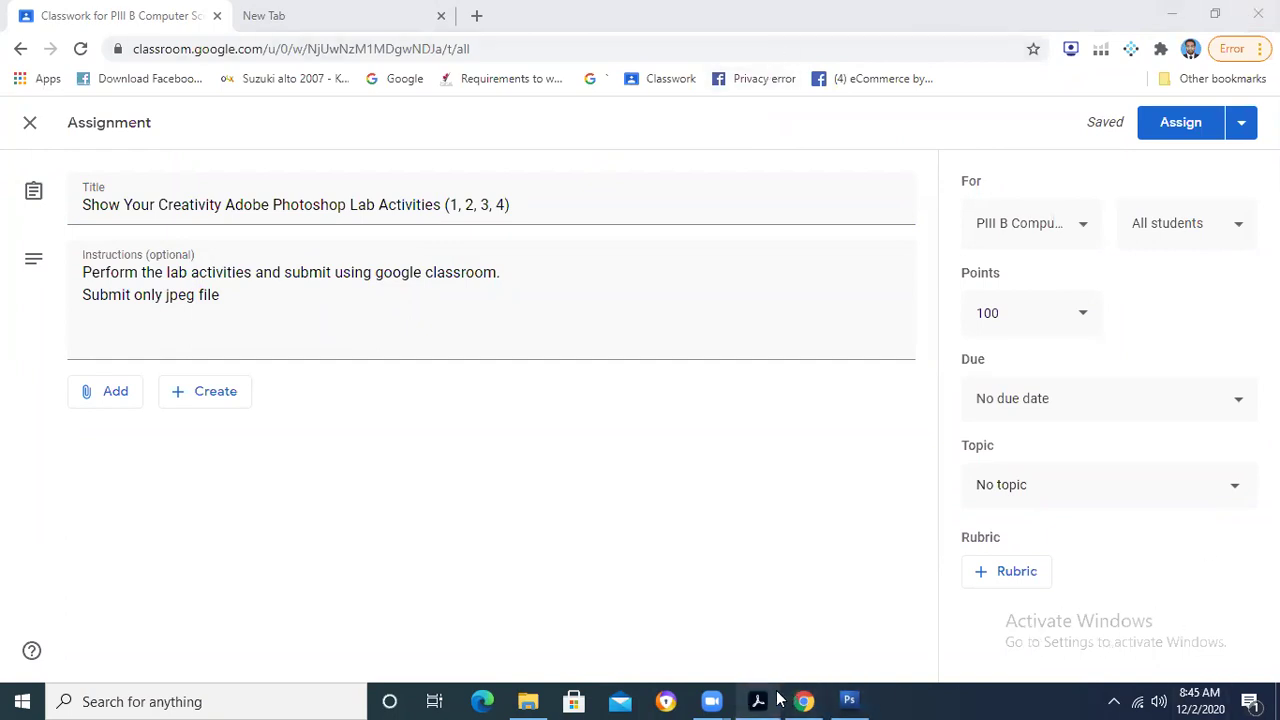
Step: Switch to Photoshop, open Save for Web & Devices for the blank cover, examine the JPEG quality options, and close it without saving
left_click(849, 701)
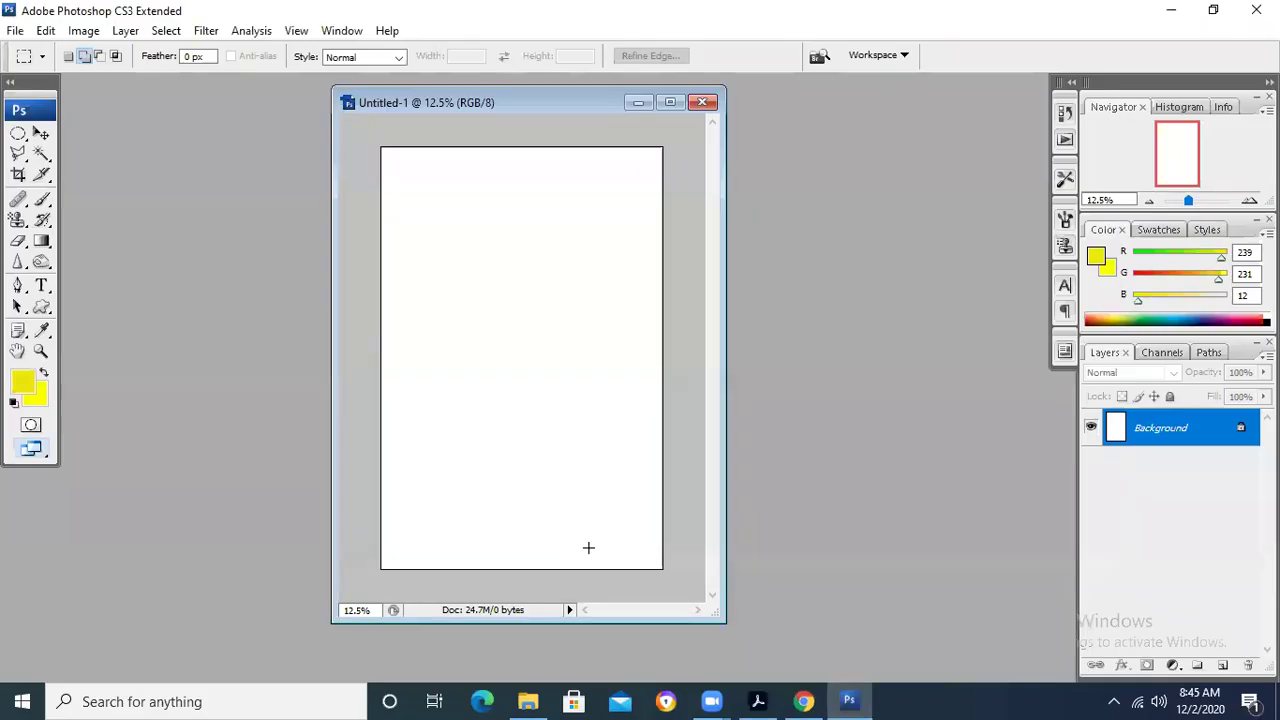
left_click(15, 30)
left_click(60, 294)
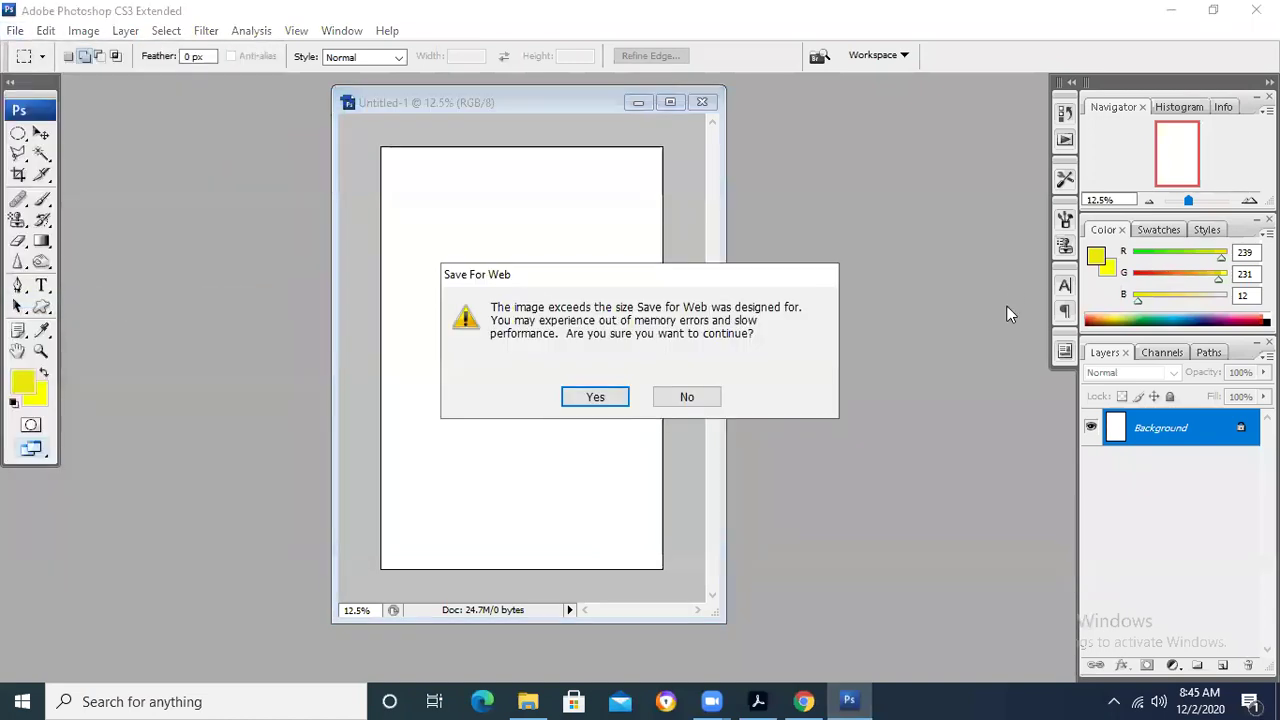
left_click(595, 397)
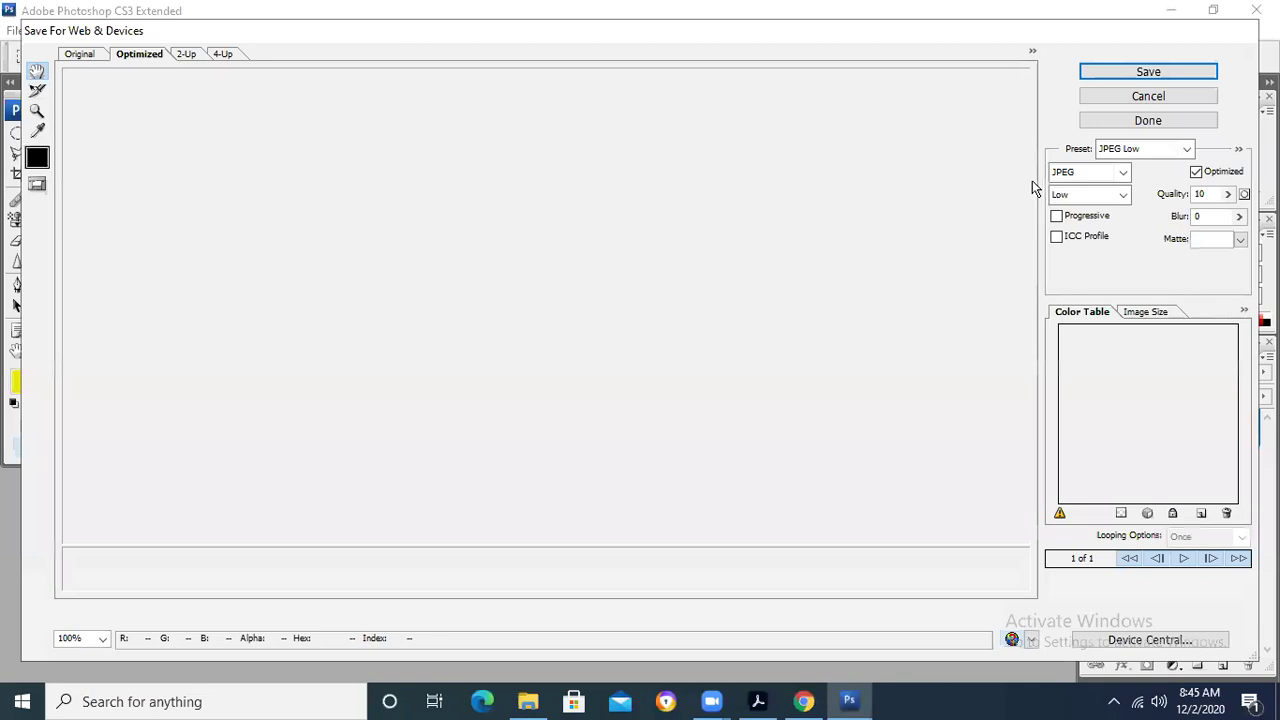
left_click(1120, 194)
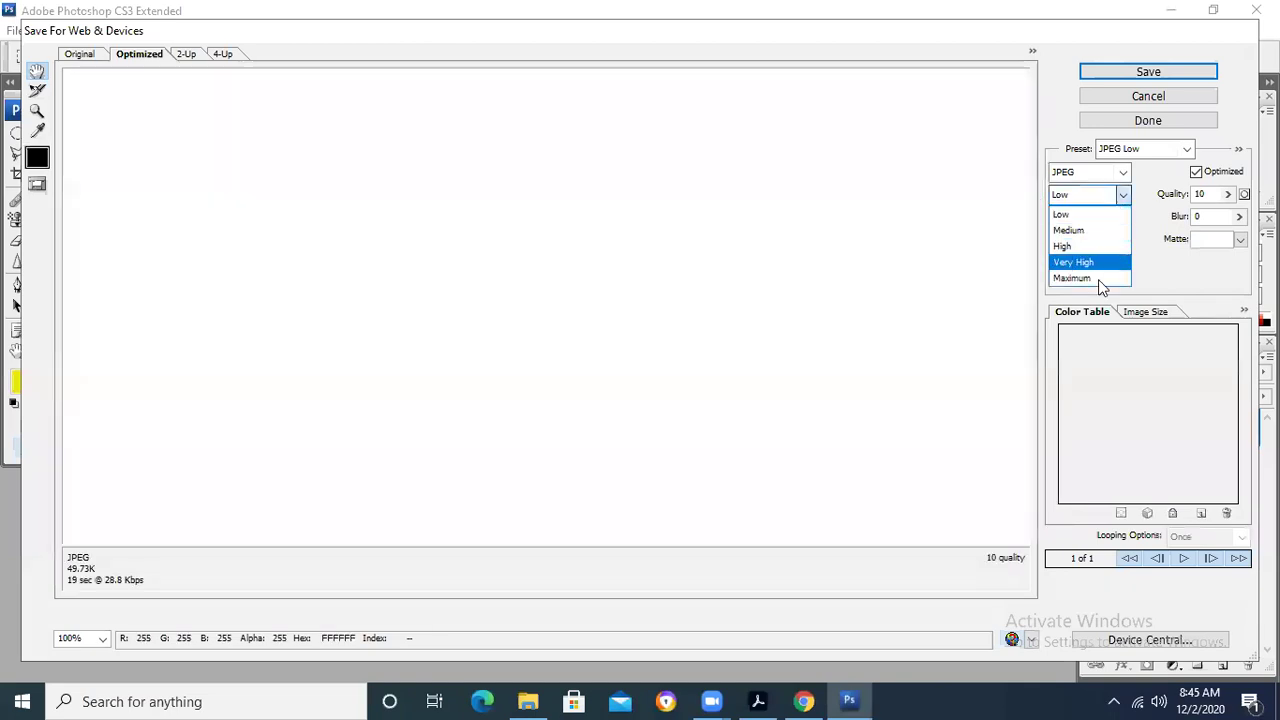
left_click(1108, 214)
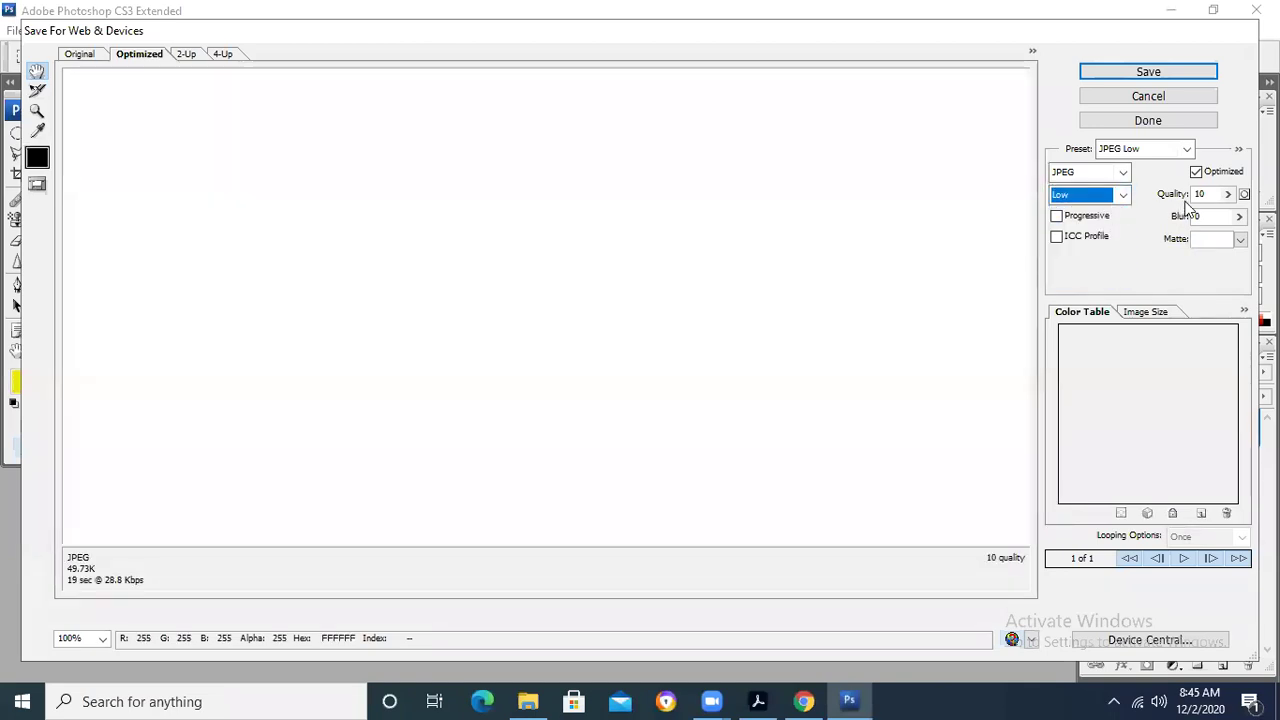
left_click(1178, 101)
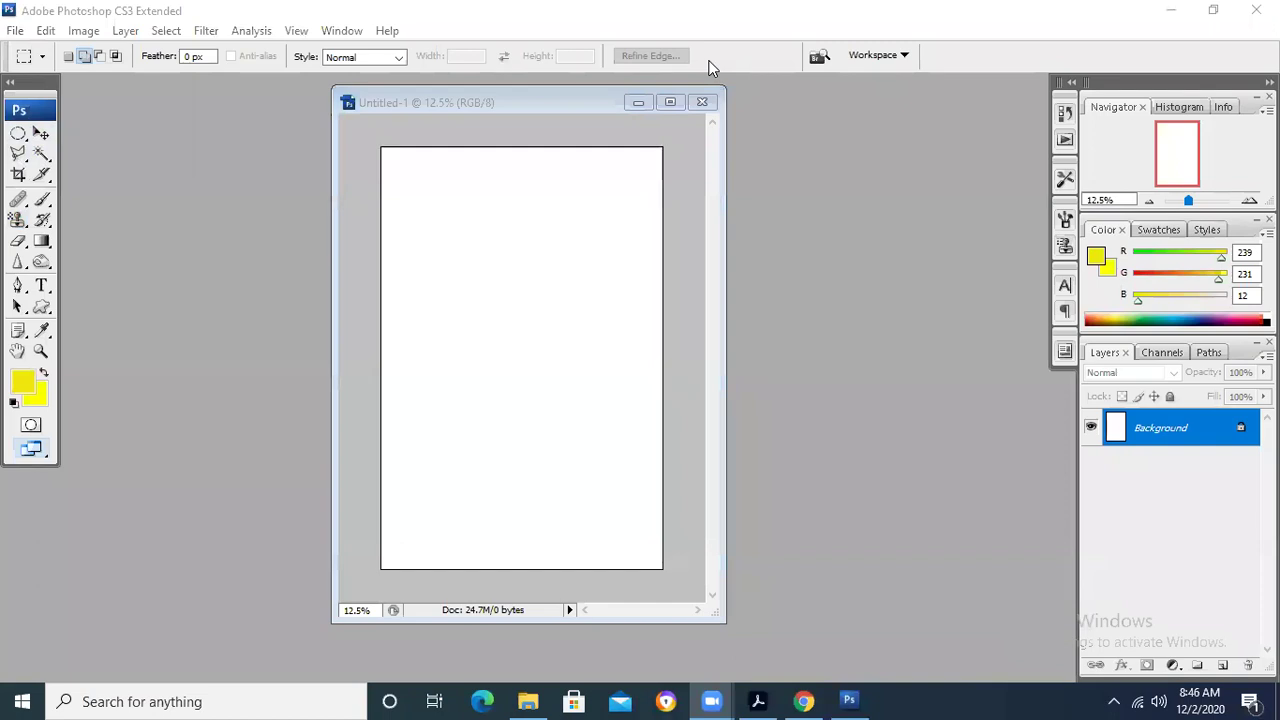
Step: Switch to Chrome and run a Google image search for "short stories book cover" in the second tab
key("alt+Tab")
left_click(313, 10)
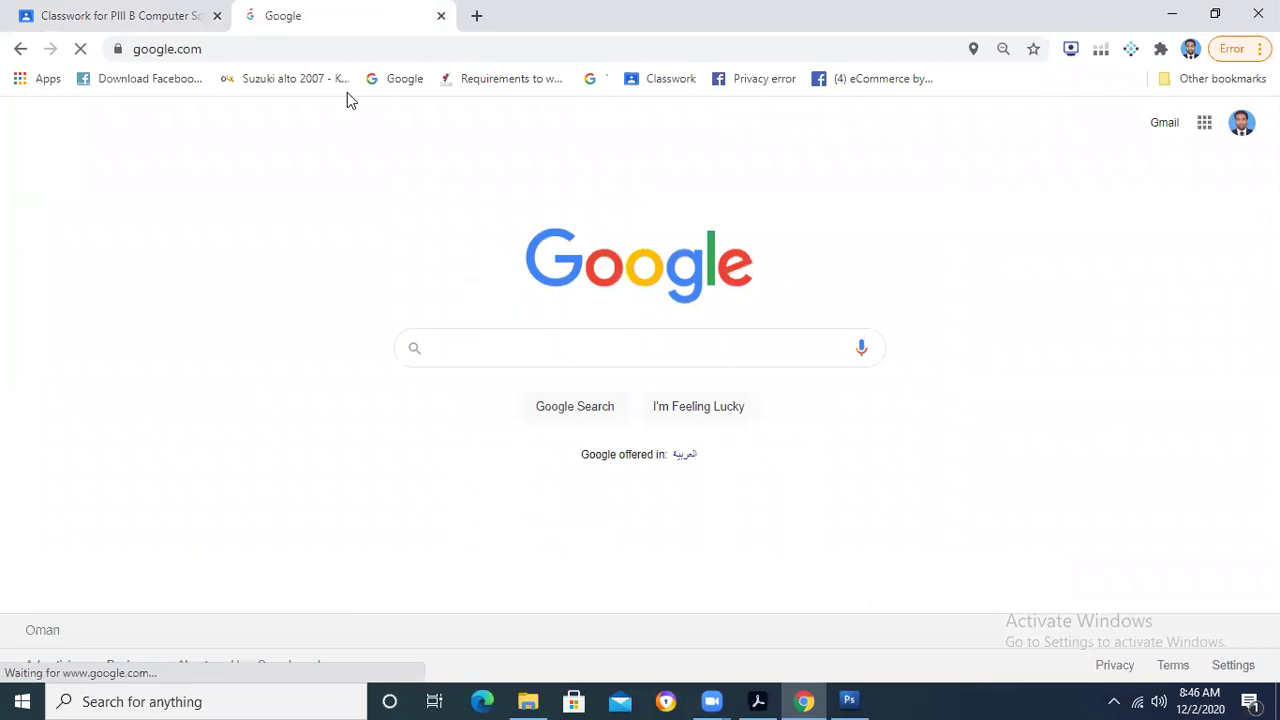
left_click(600, 355)
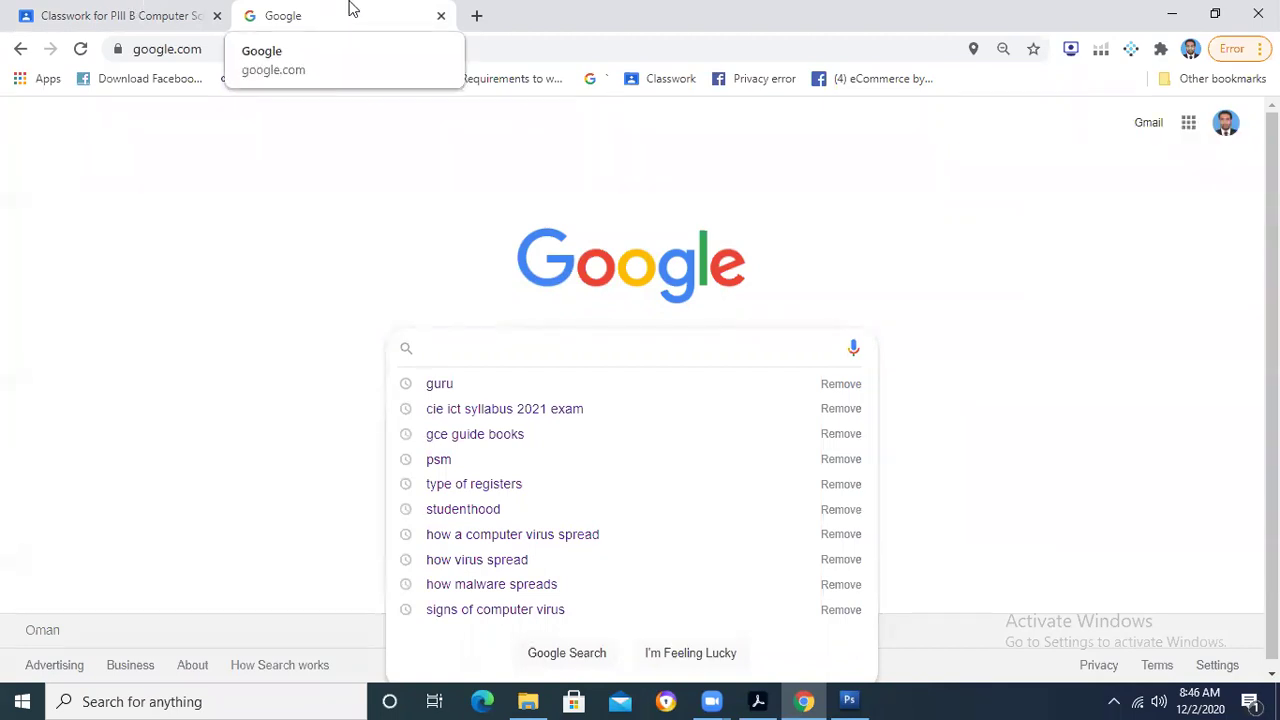
type("d")
key("BackSpace")
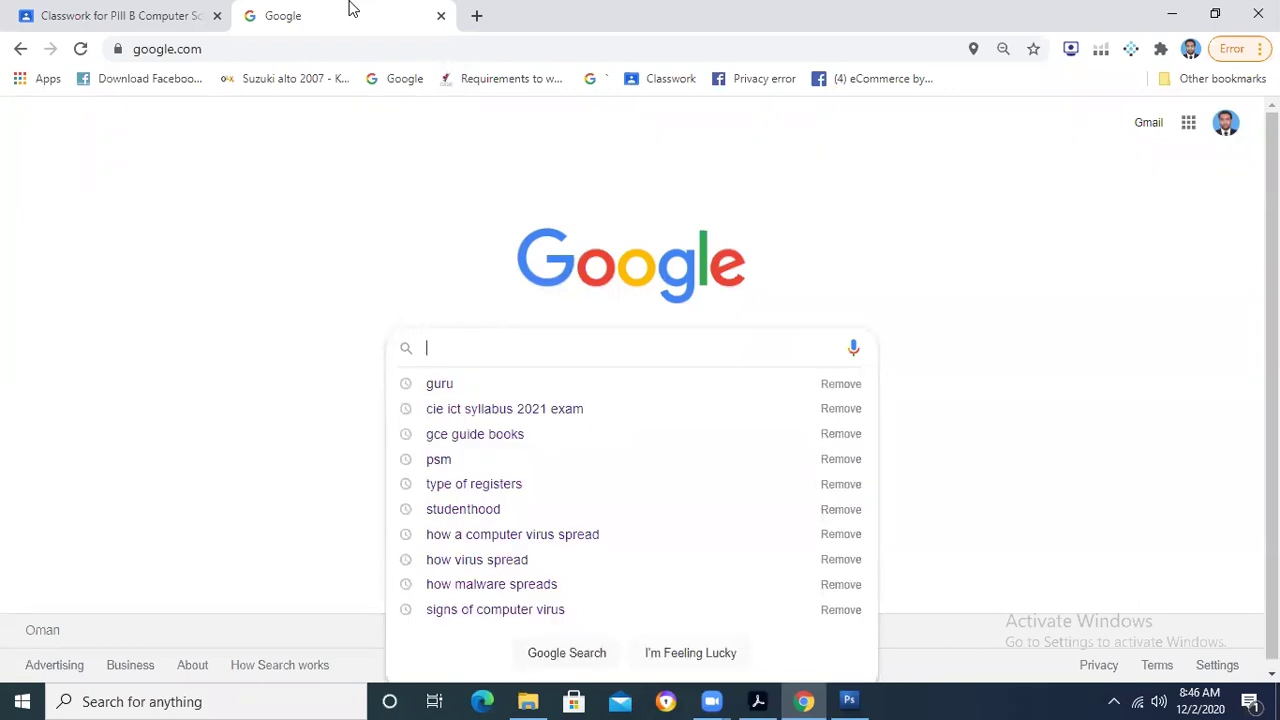
type("de")
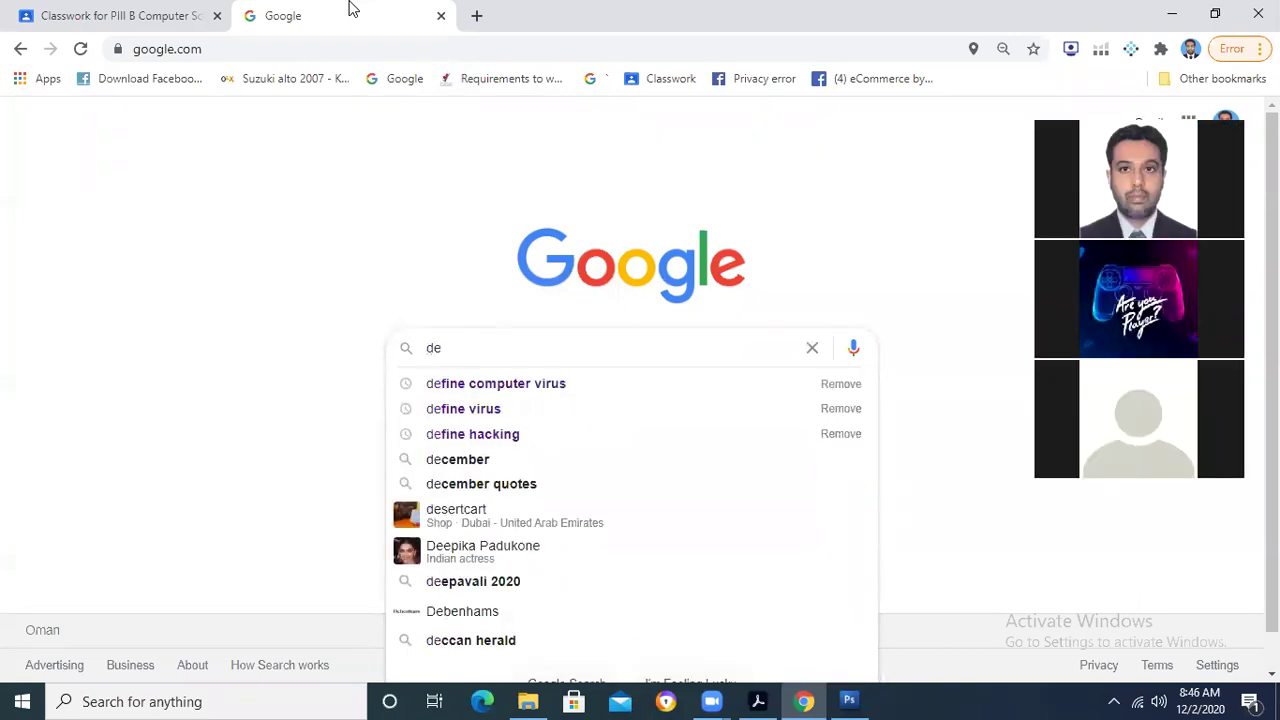
key("BackSpace")
key("BackSpace")
type("t")
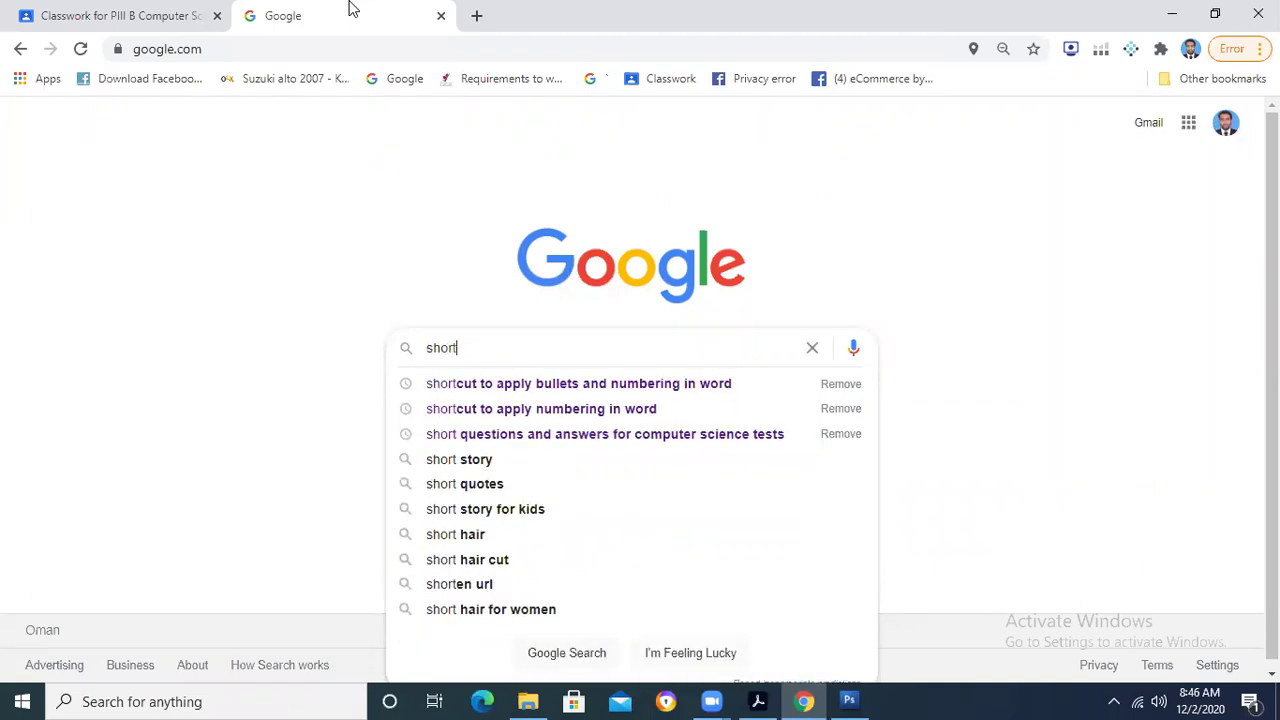
type(" stories book cover")
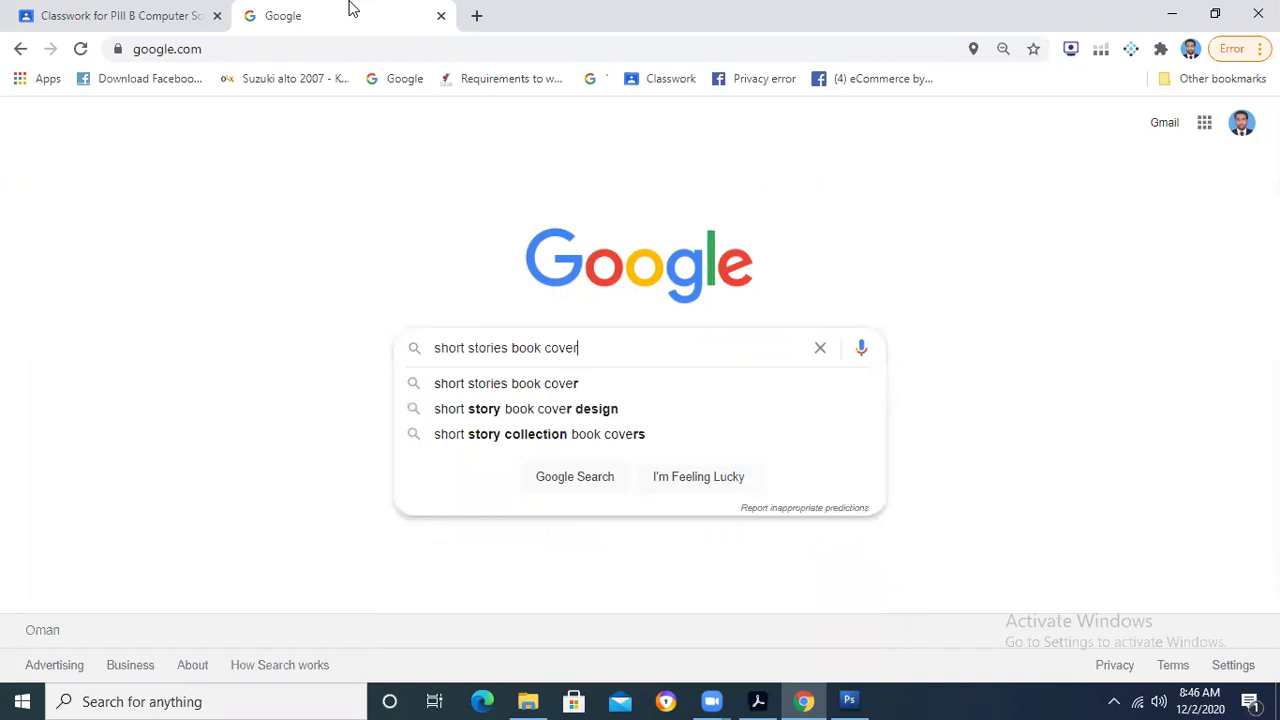
key("Return")
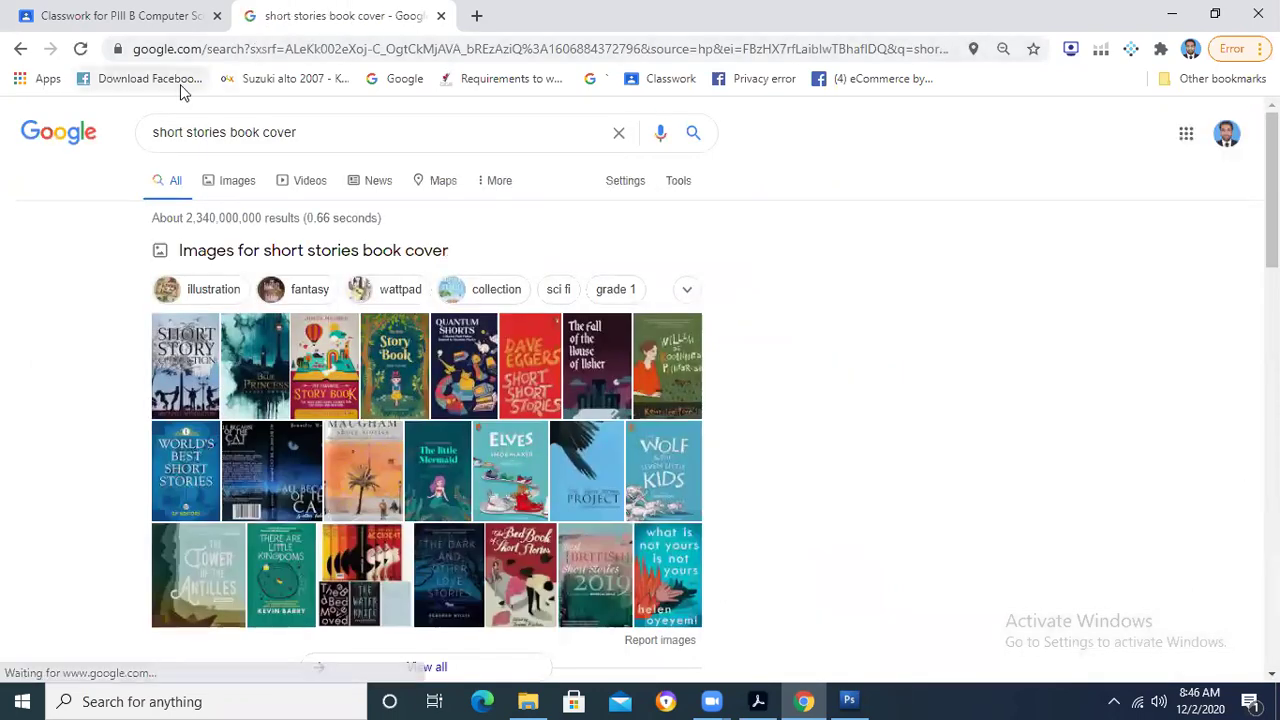
left_click(240, 180)
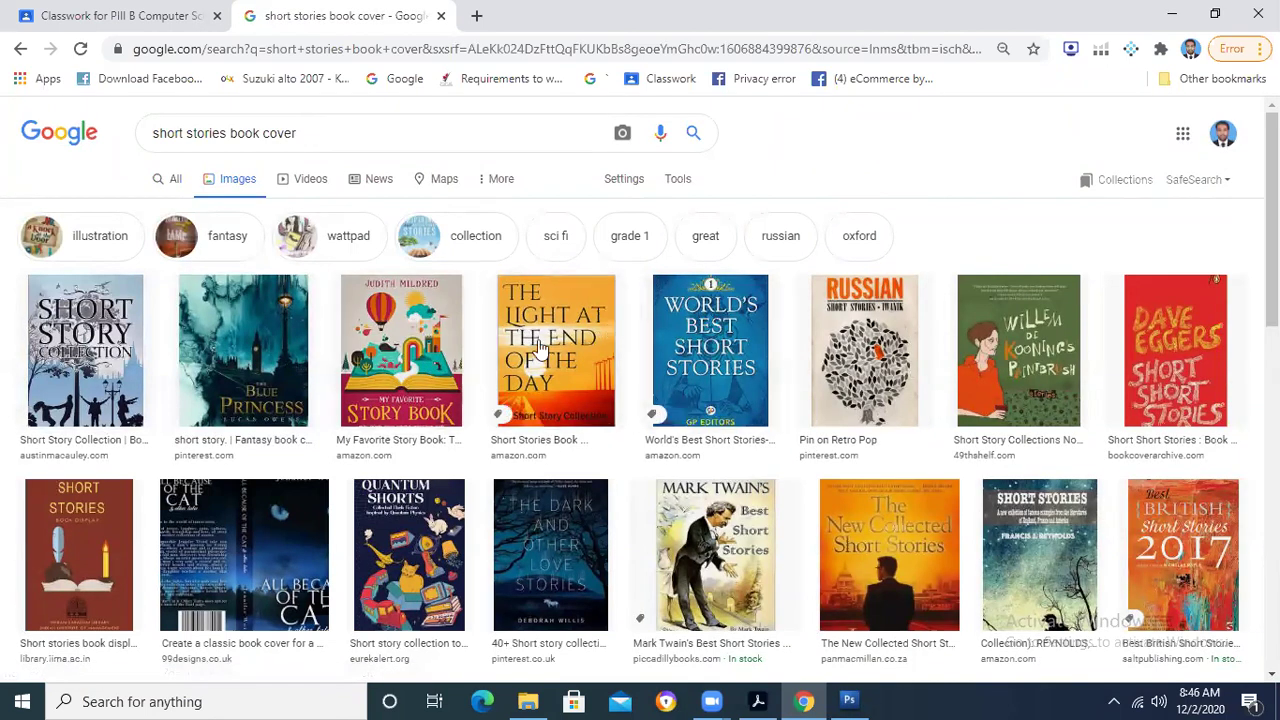
Step: Browse the image results for short story book cover designs that can serve as layout ideas
scroll(628, 352, "down", 1)
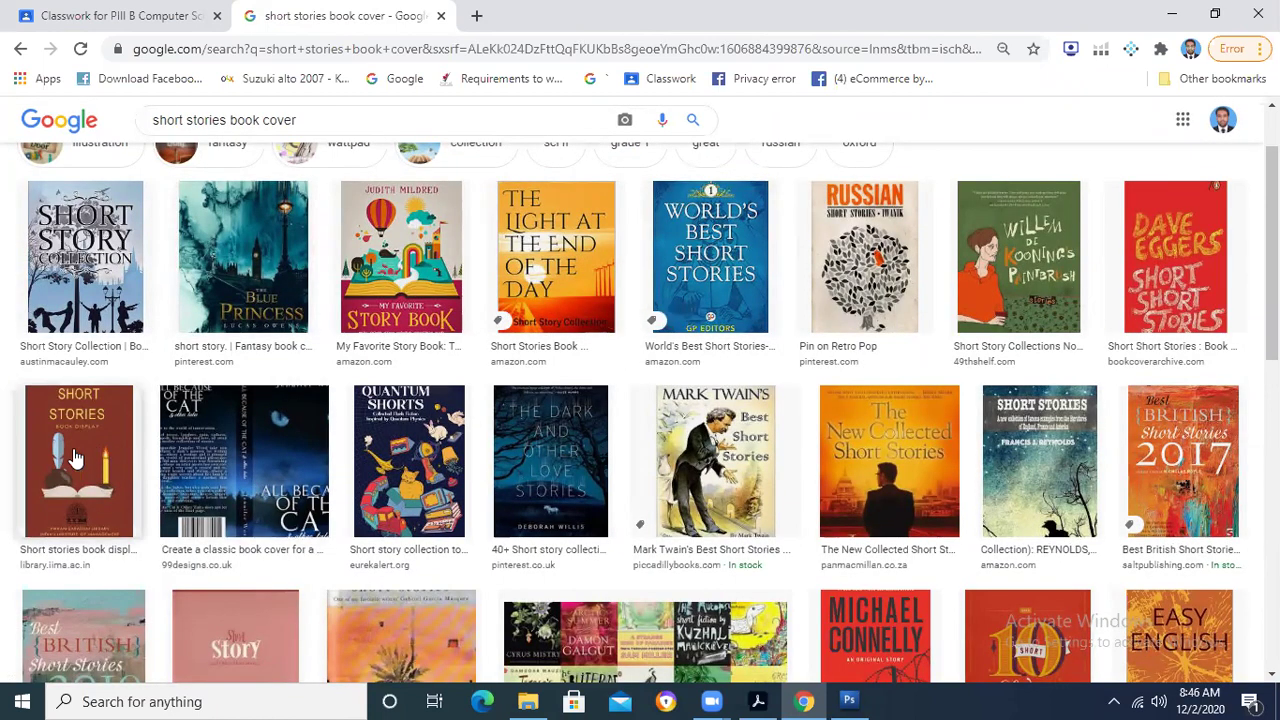
scroll(100, 452, "down", 2)
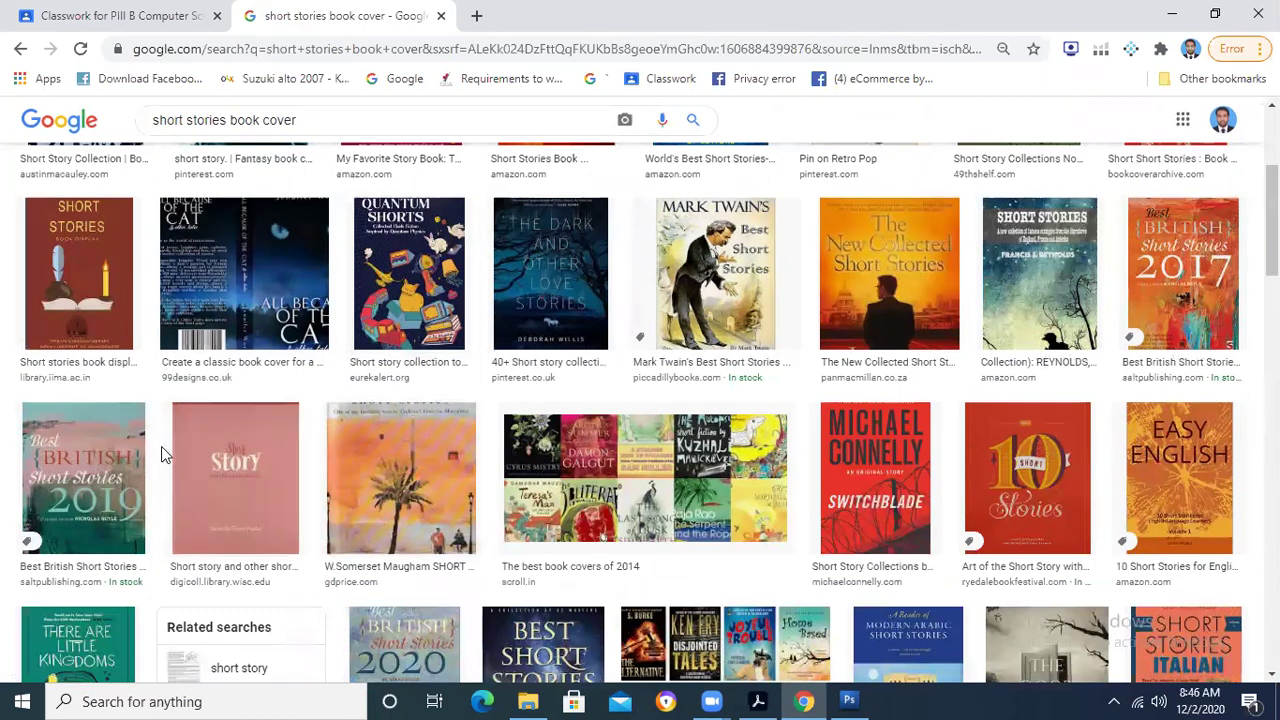
scroll(161, 446, "down", 3)
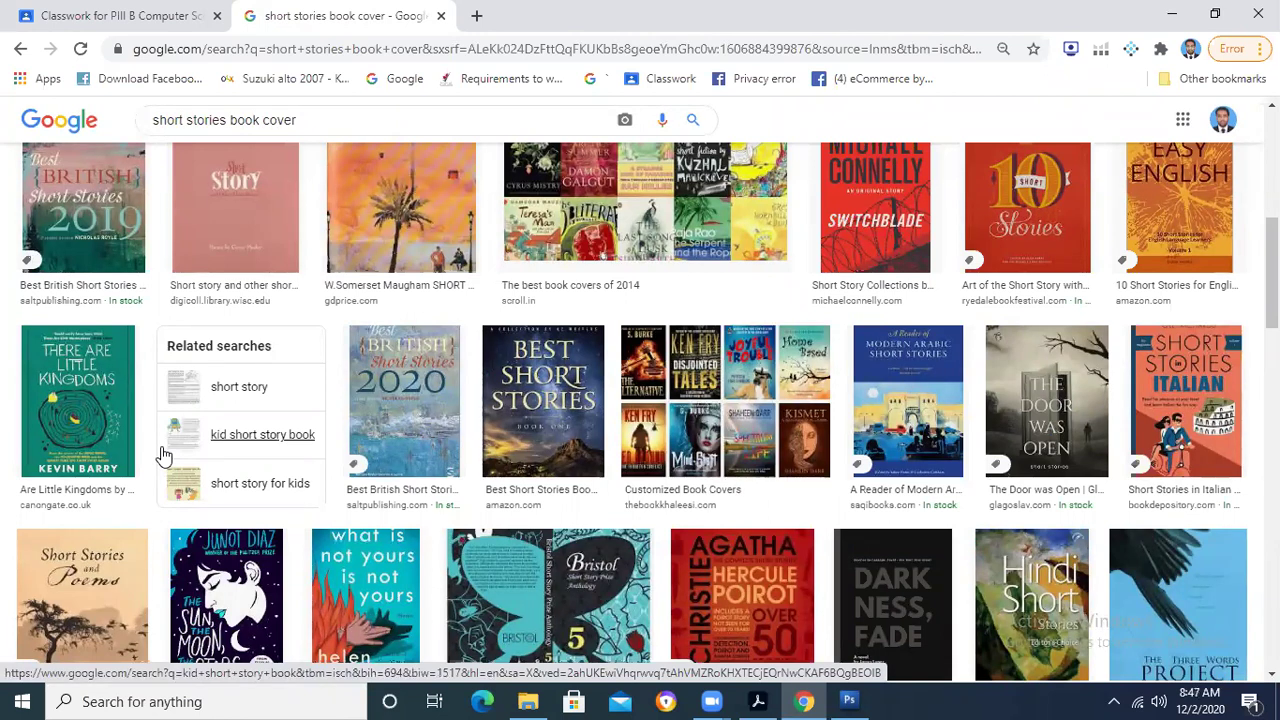
scroll(162, 452, "up", 1)
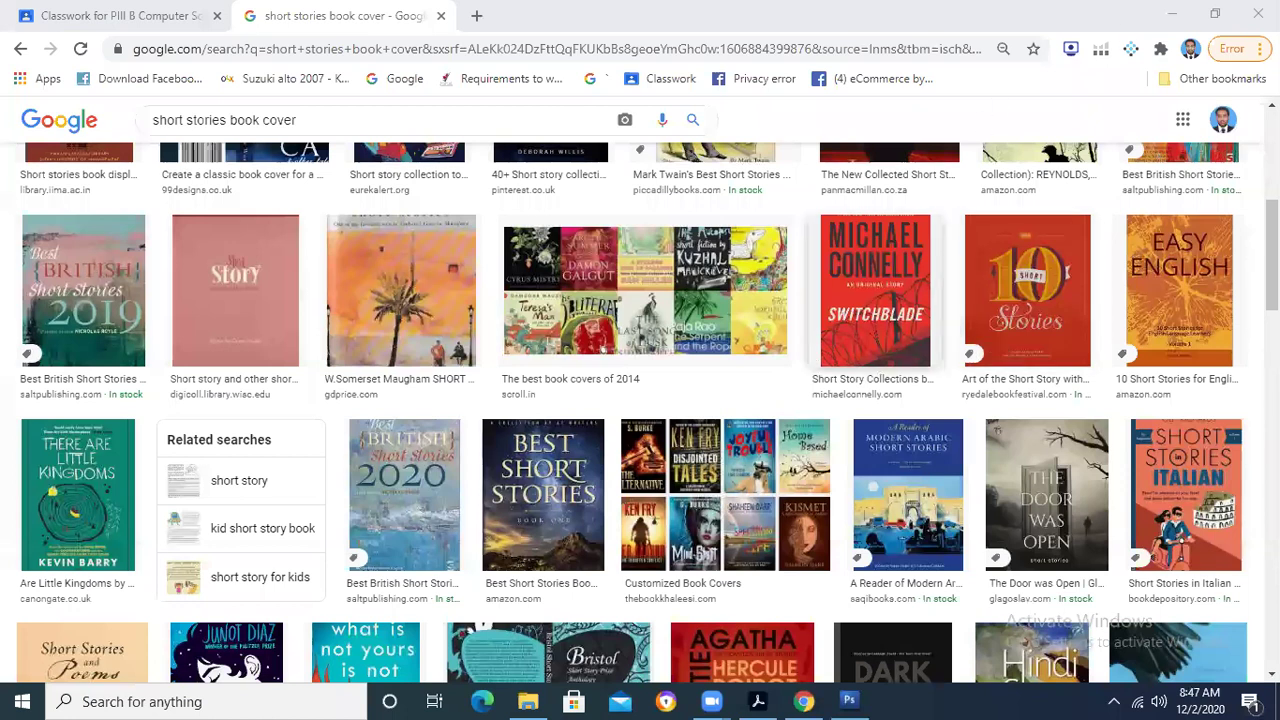
scroll(640, 410, "down", 1)
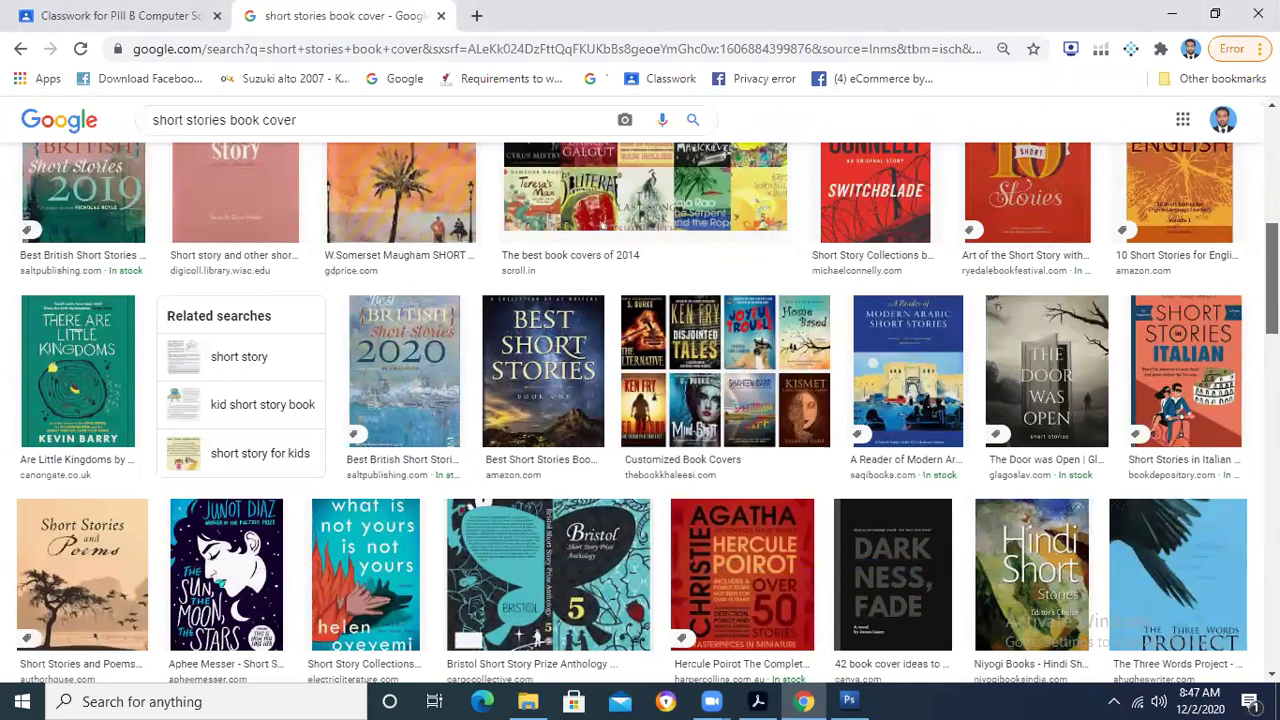
scroll(640, 410, "up", 5)
scroll(640, 410, "down", 4)
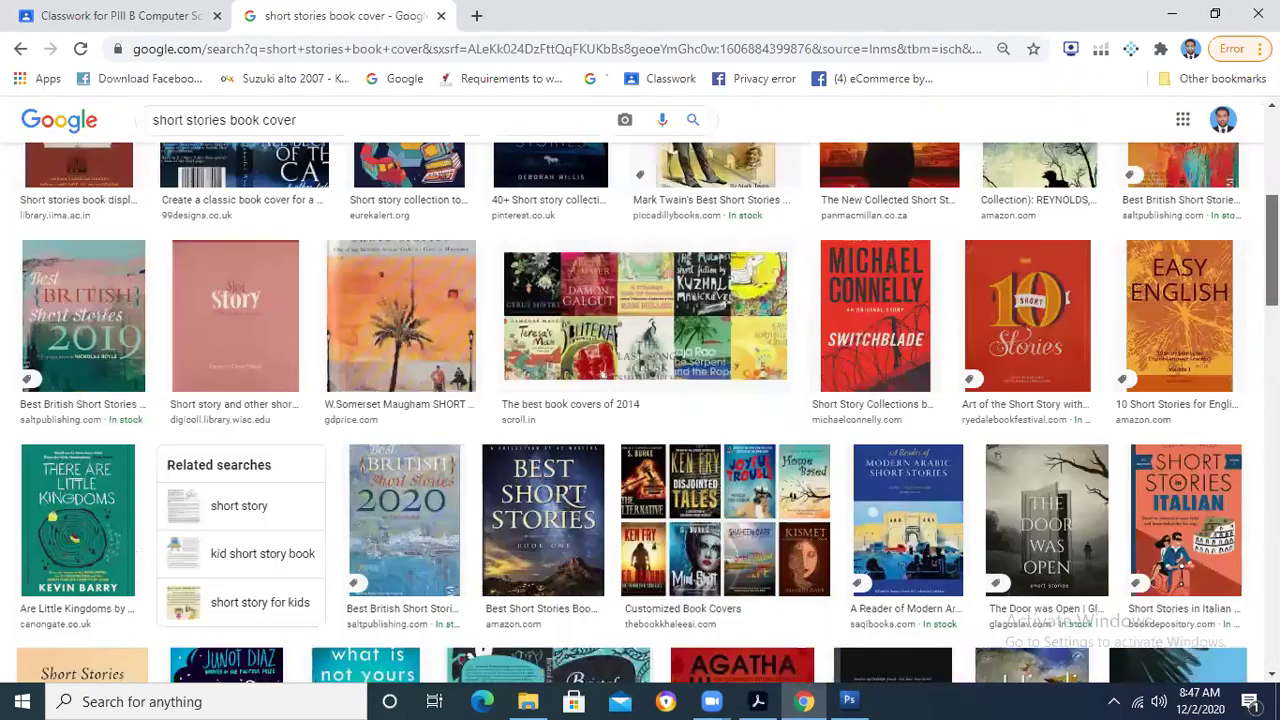
scroll(640, 410, "down", 1)
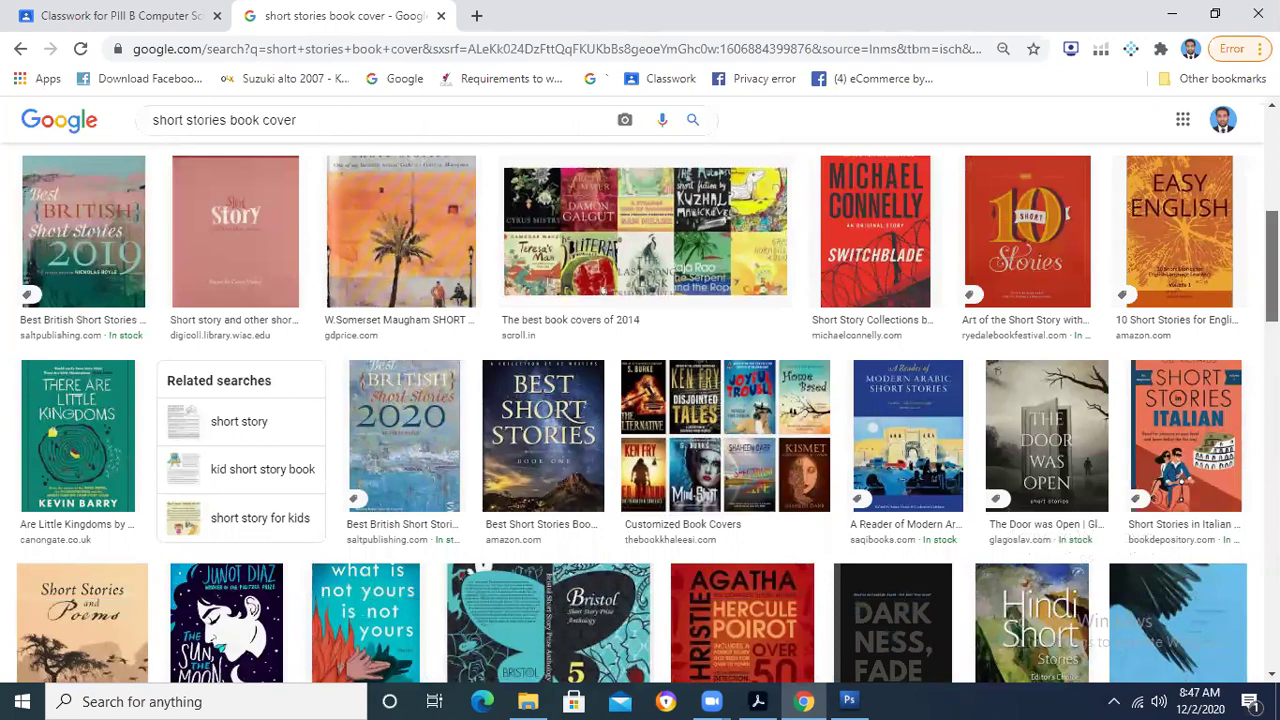
scroll(640, 410, "down", 2)
scroll(640, 410, "down", 1)
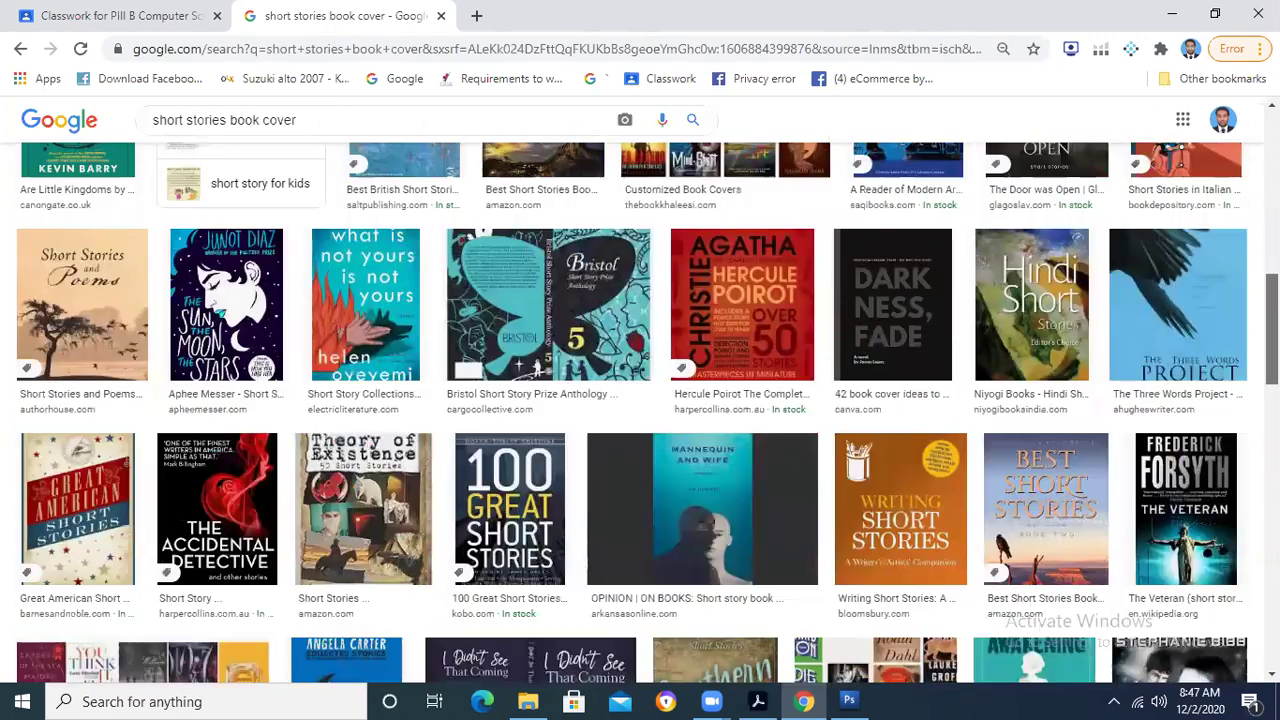
scroll(640, 410, "down", 2)
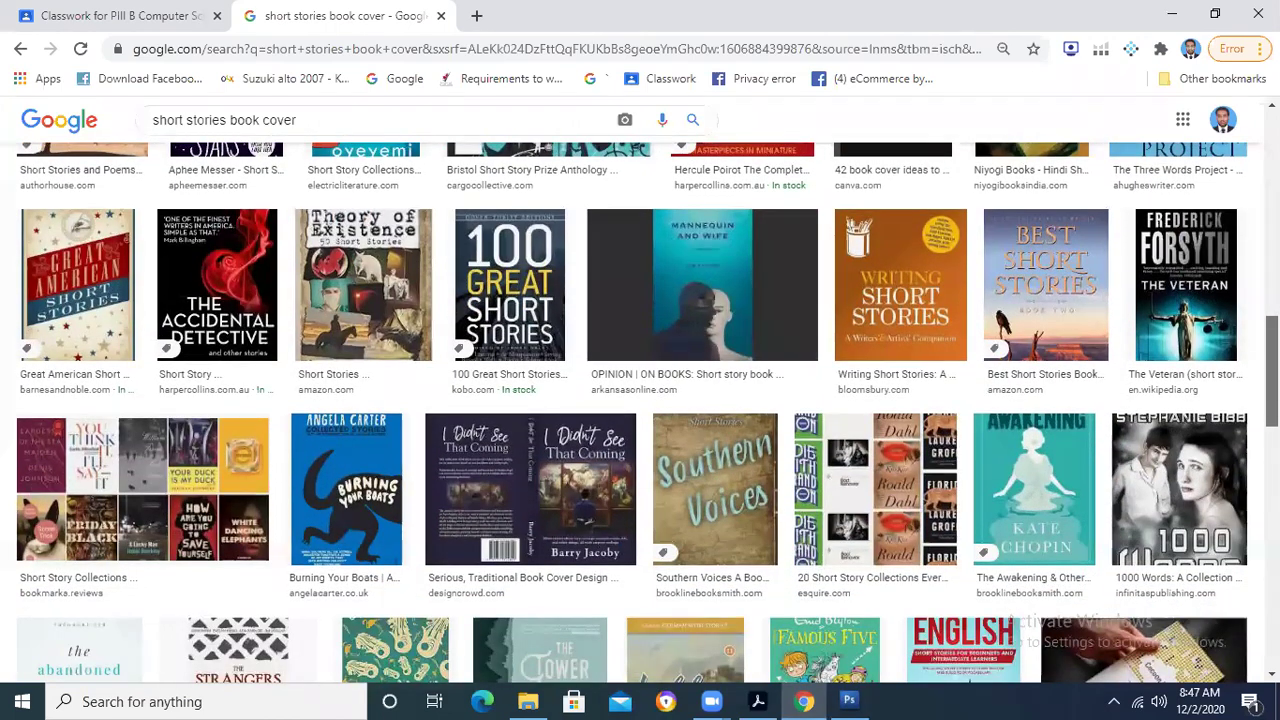
scroll(640, 410, "up", 3)
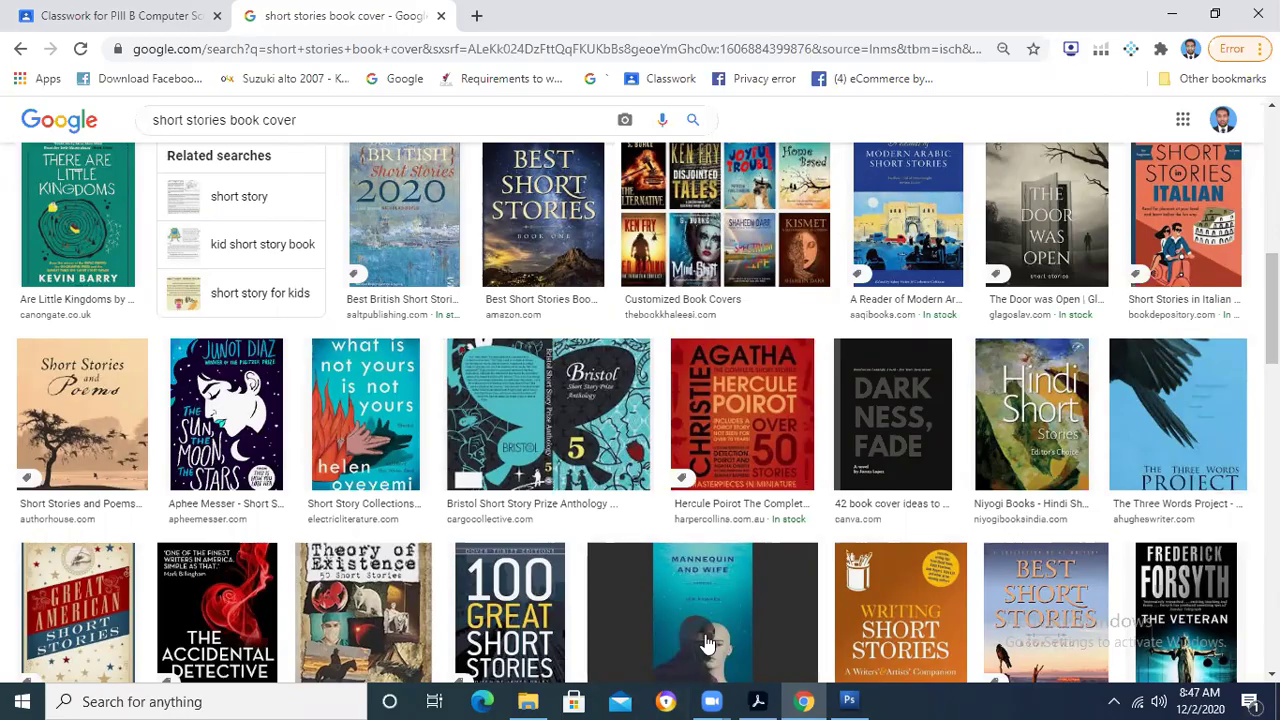
Step: Switch to Photoshop and outline a triangular selection across the page's upper-left corner with the Polygonal Lasso tool
key("alt+Tab")
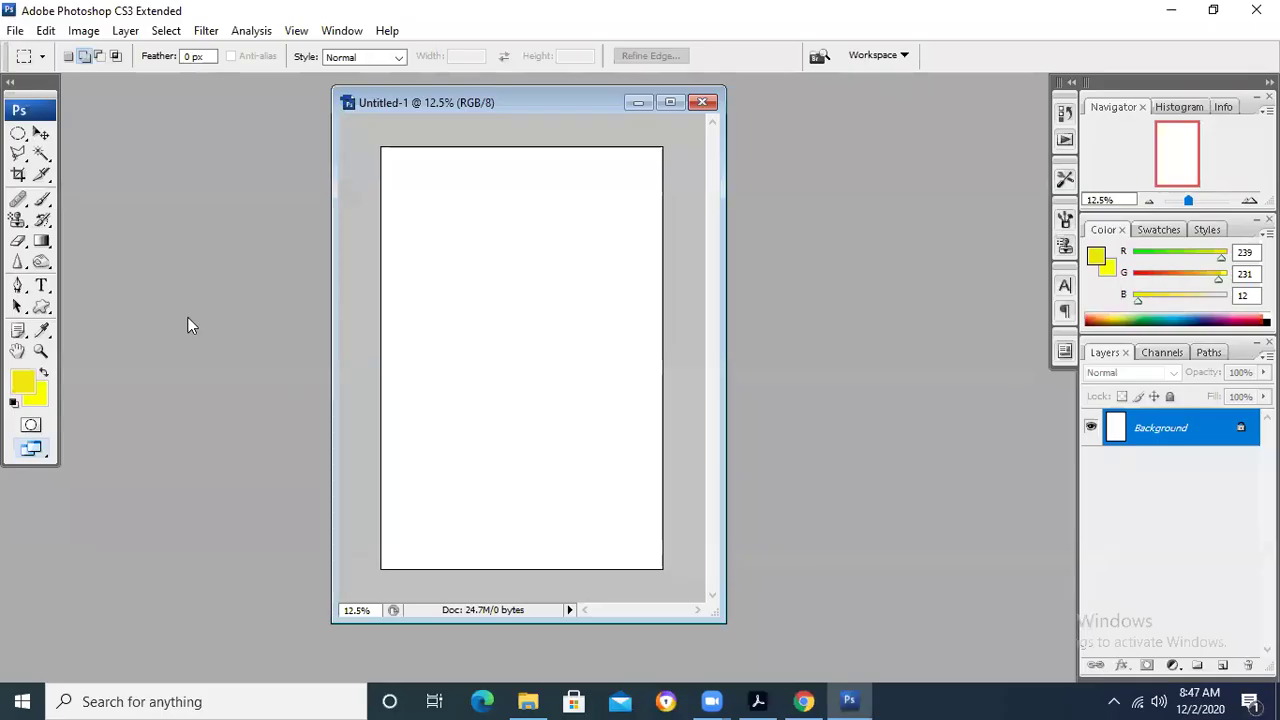
left_click(20, 140)
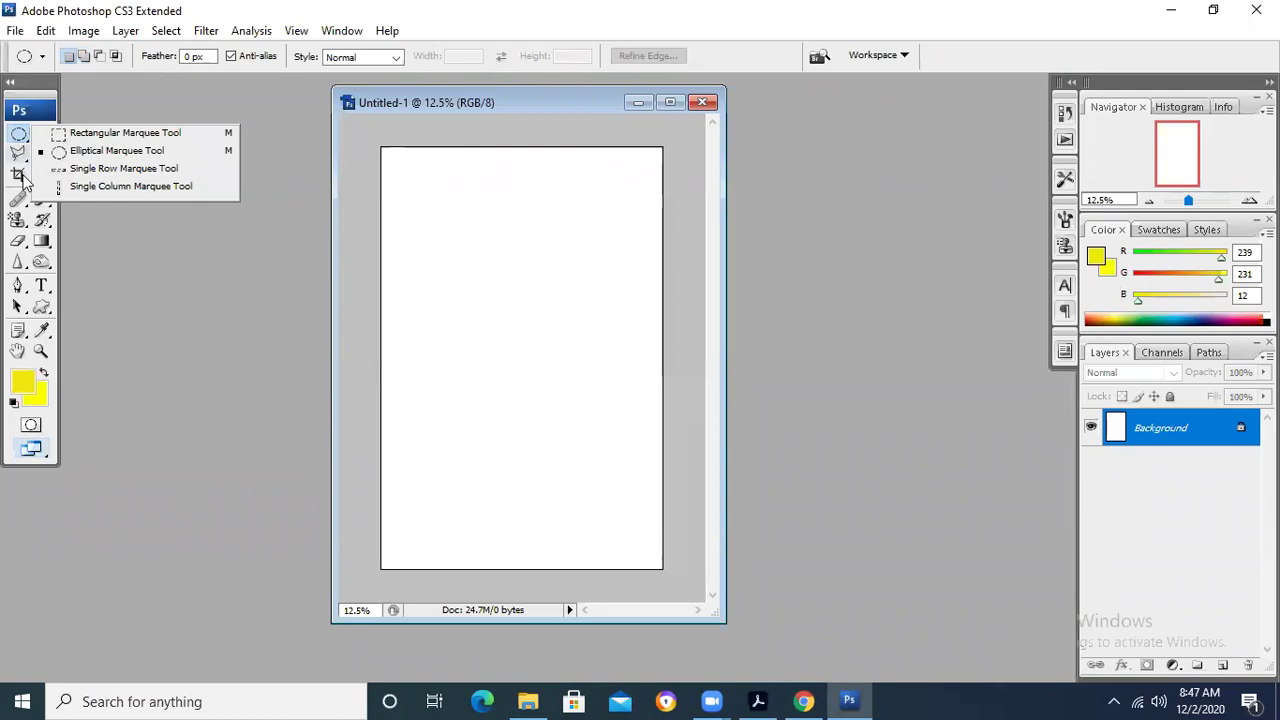
left_click(24, 160)
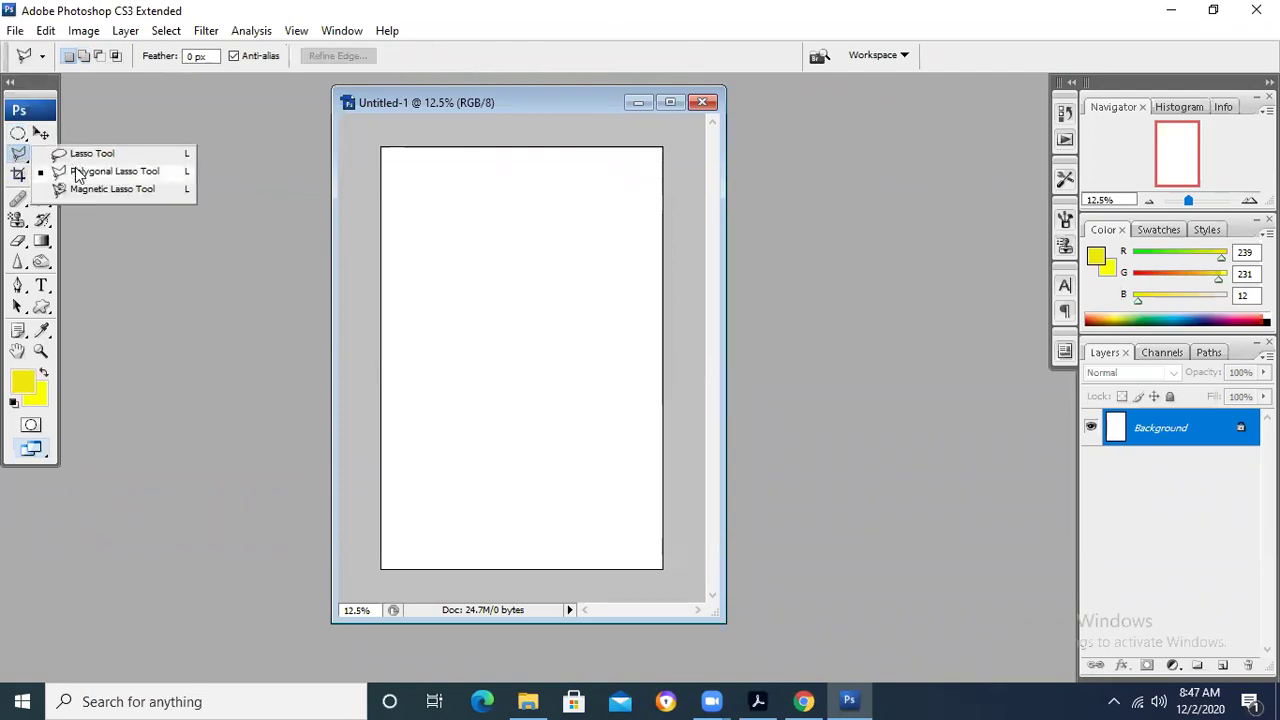
left_click(112, 170)
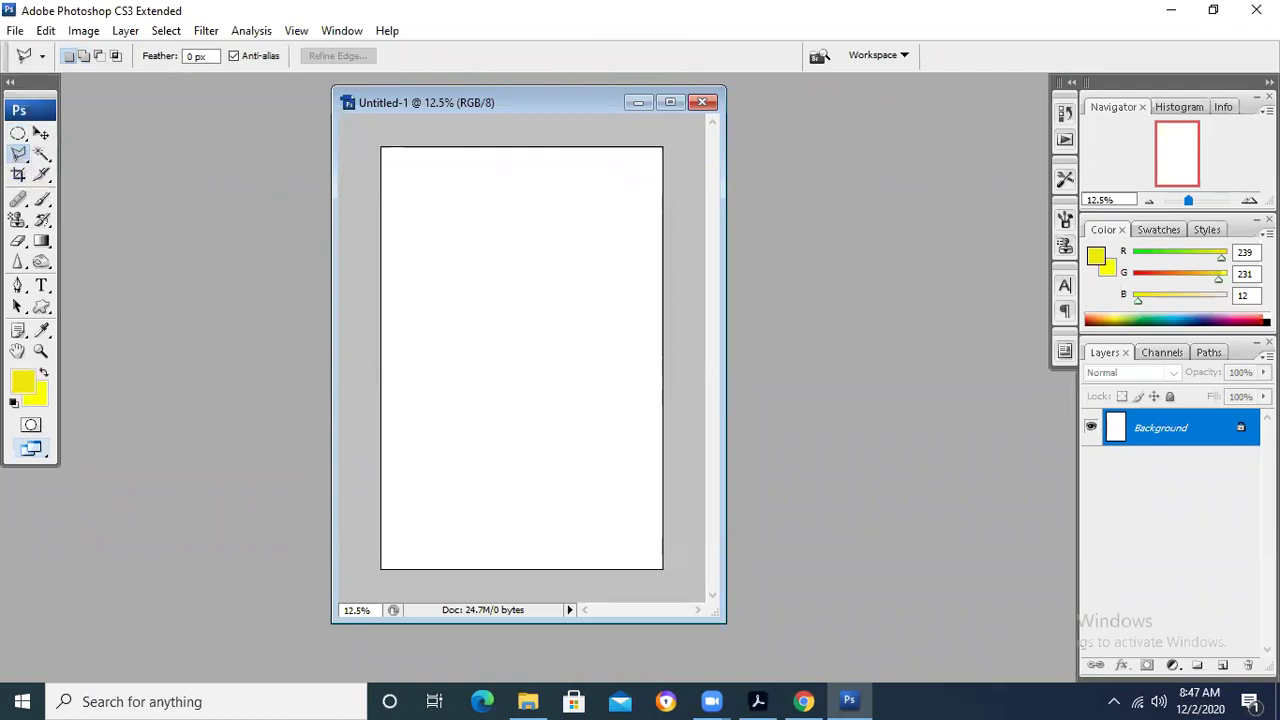
left_click(382, 250)
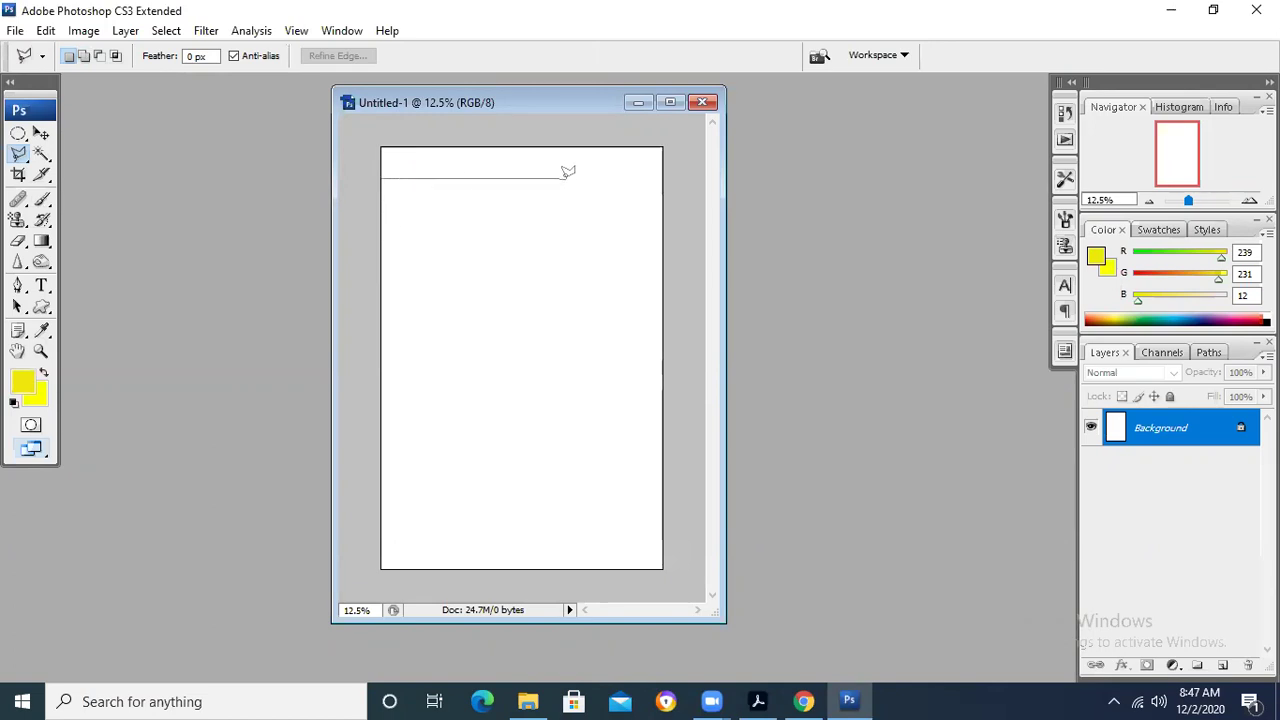
double_click(660, 174)
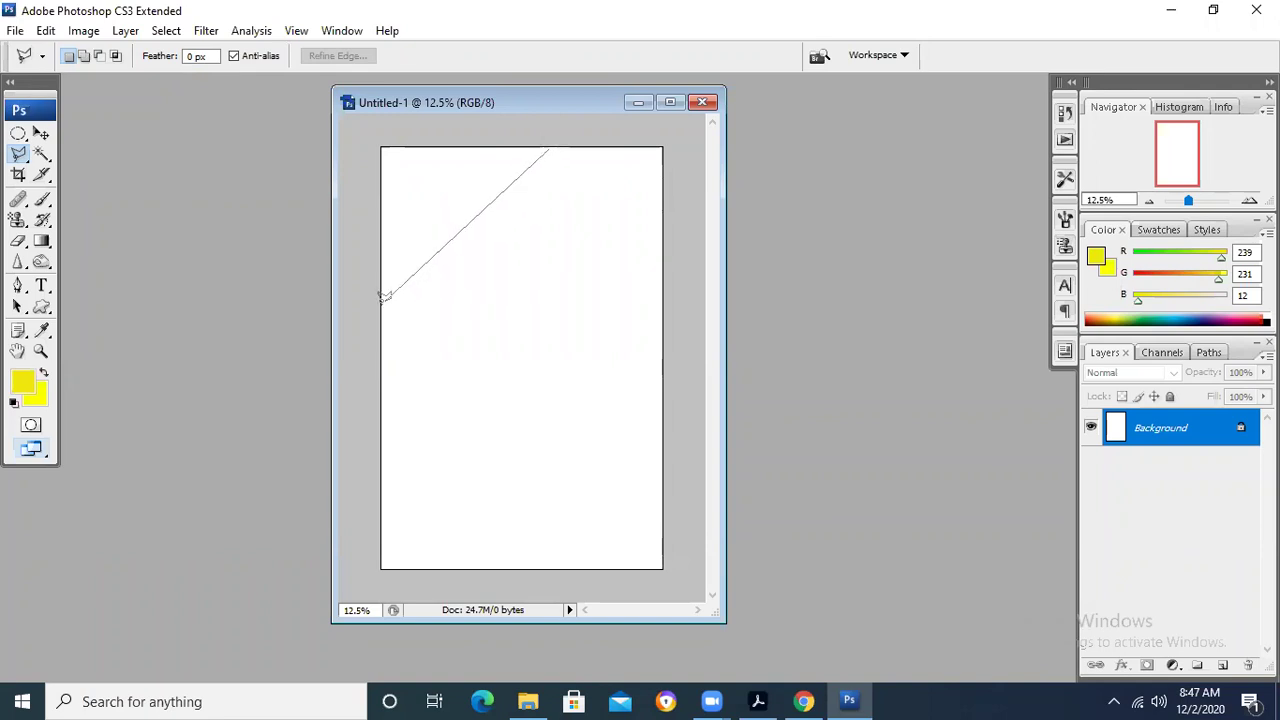
left_click(382, 145)
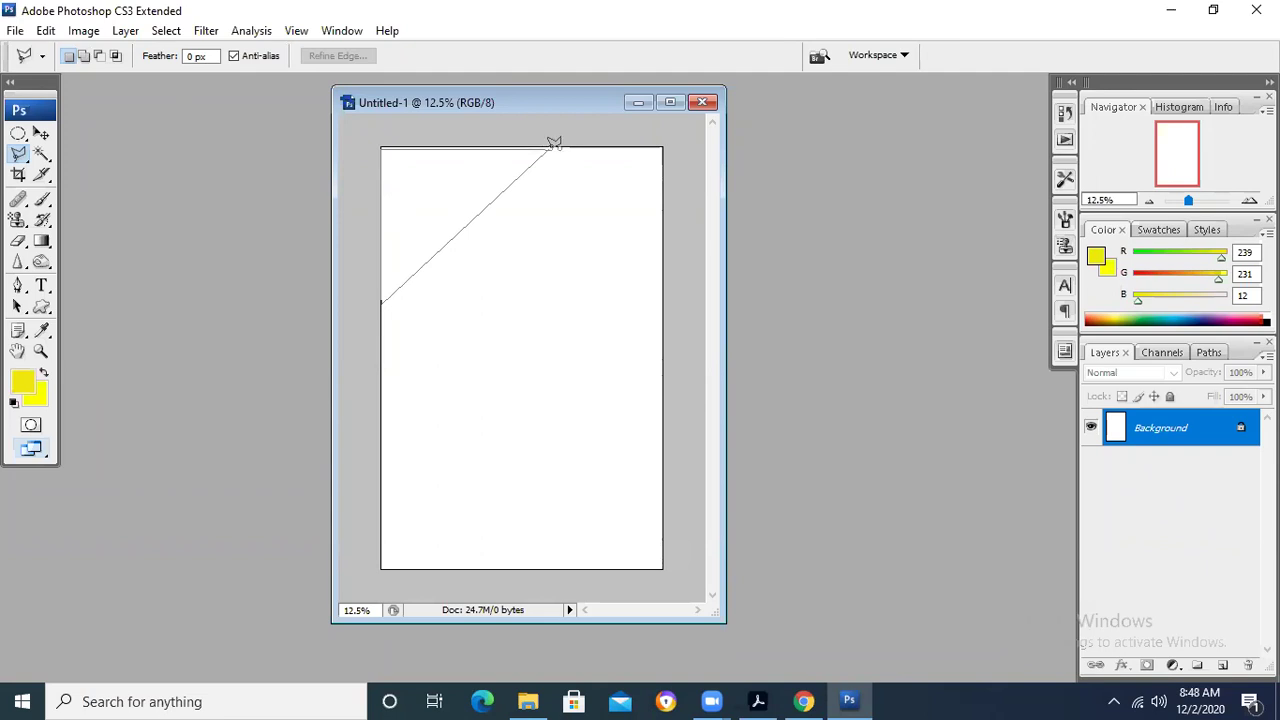
left_click(552, 143)
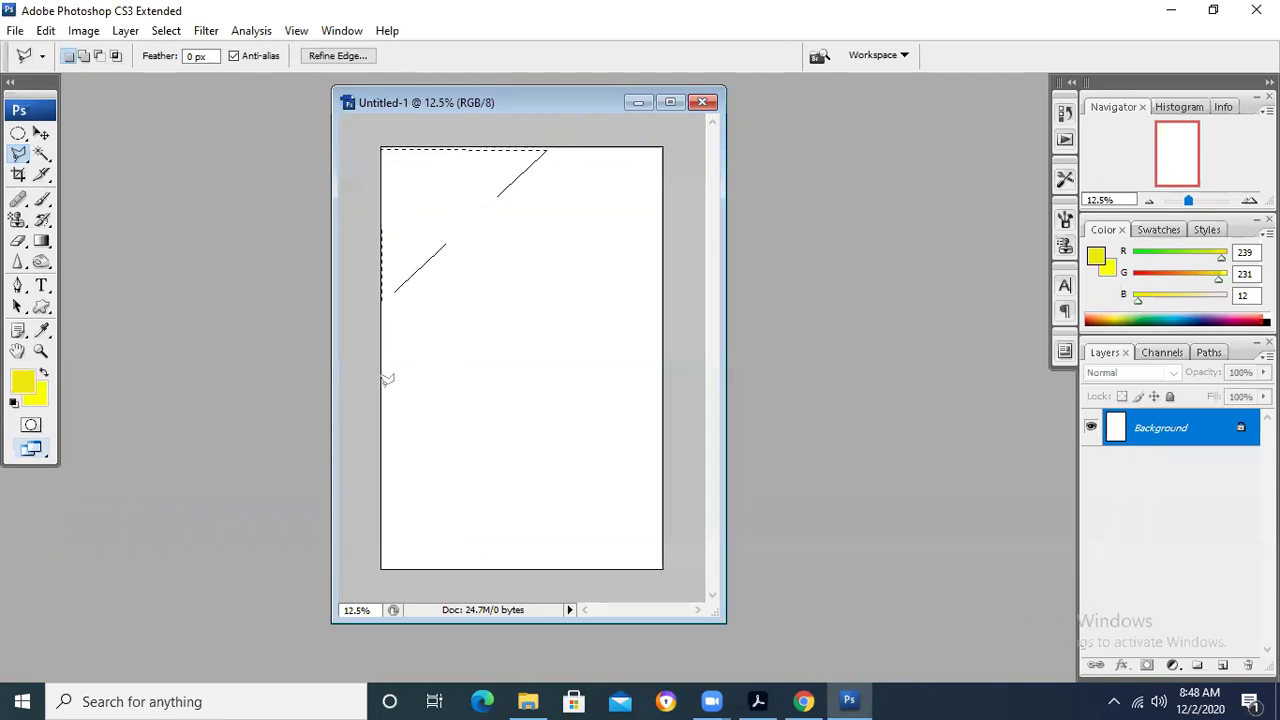
Step: Set the foreground colour to blue (R 12, G 12, B 239) and fill the triangular selection with it
left_click(41, 330)
left_click(24, 380)
left_click_drag(671, 241, 671, 157)
left_click(838, 66)
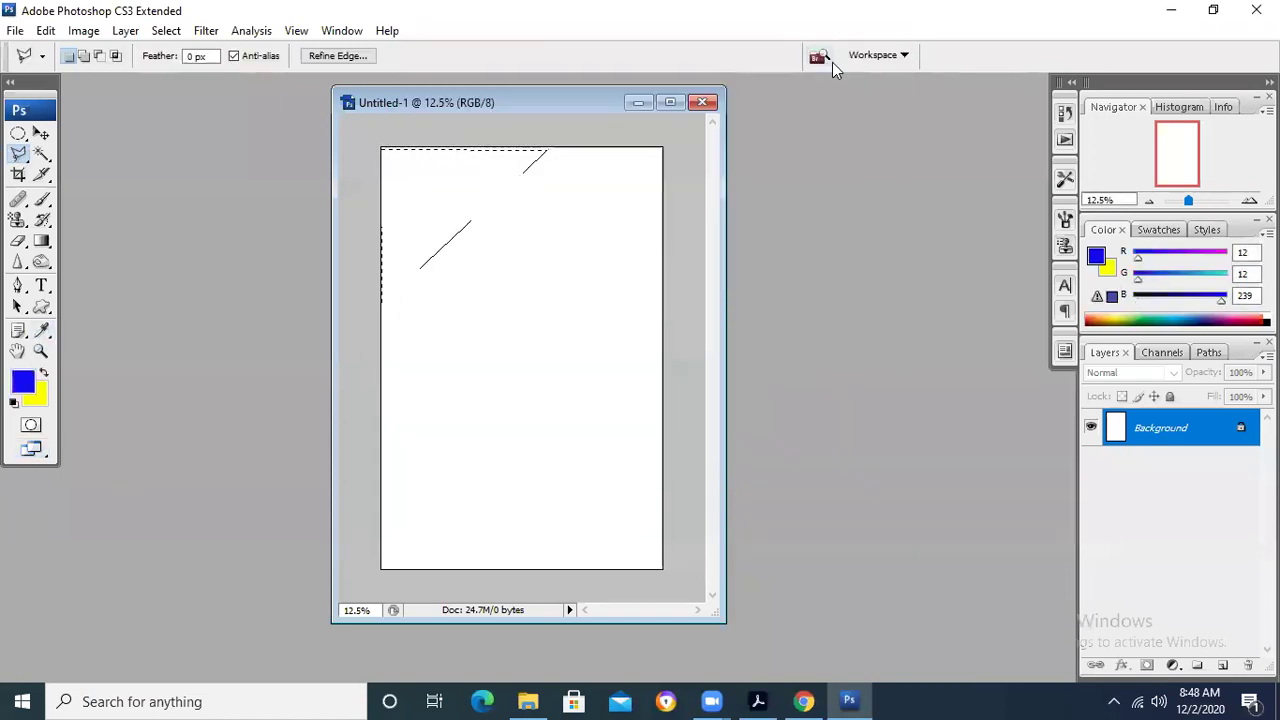
key("alt+BackSpace")
Step: Deselect the blue triangle and try to move it on the Background layer with the Move tool
left_click(41, 133)
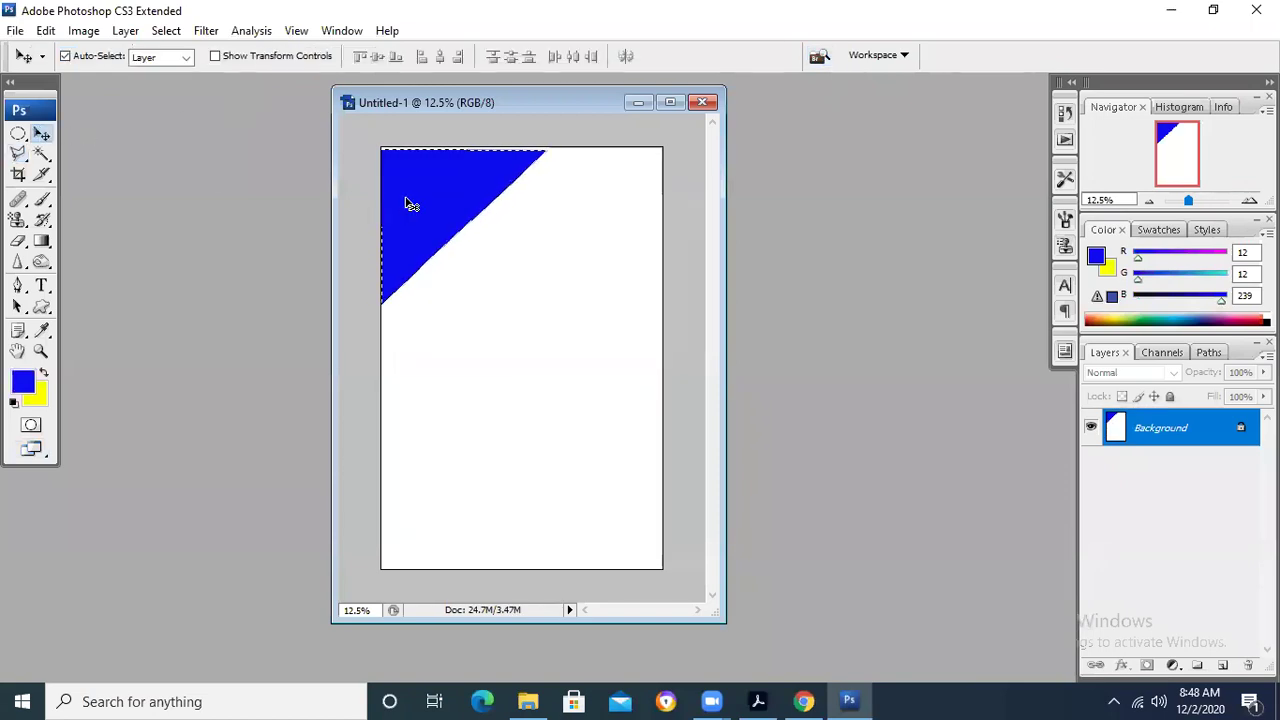
key("ctrl+d")
left_click(476, 232)
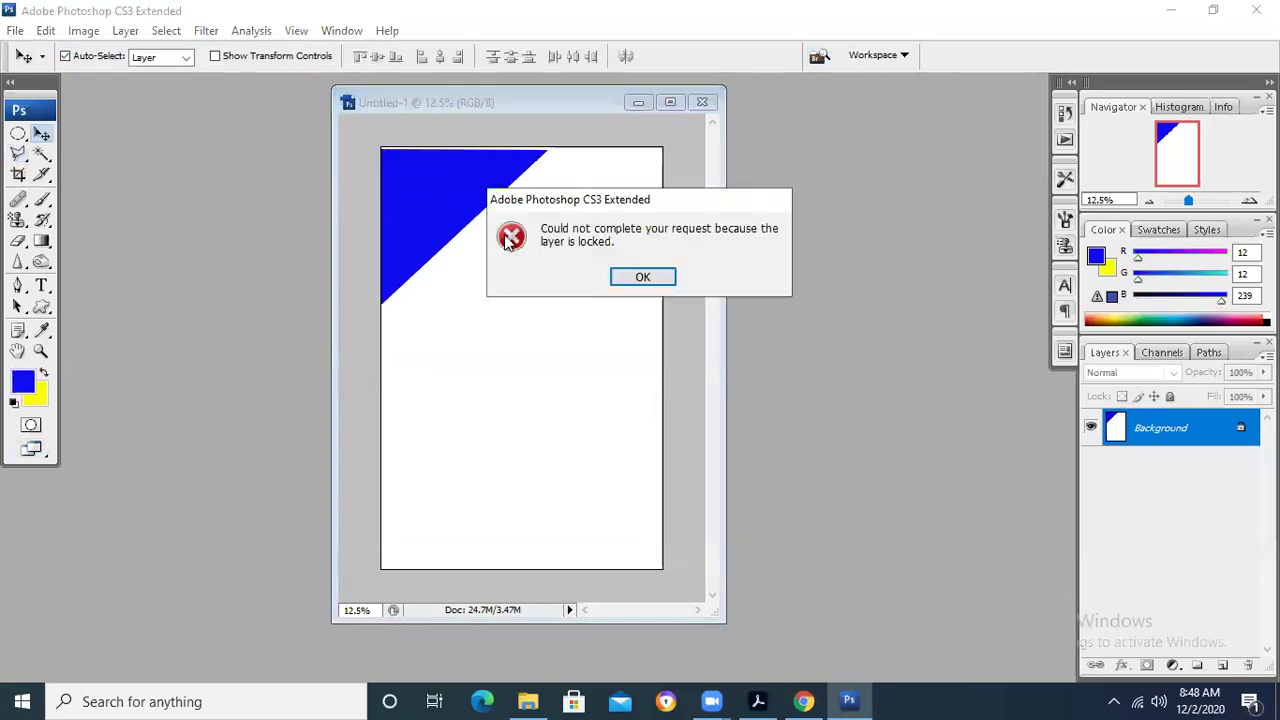
left_click(645, 276)
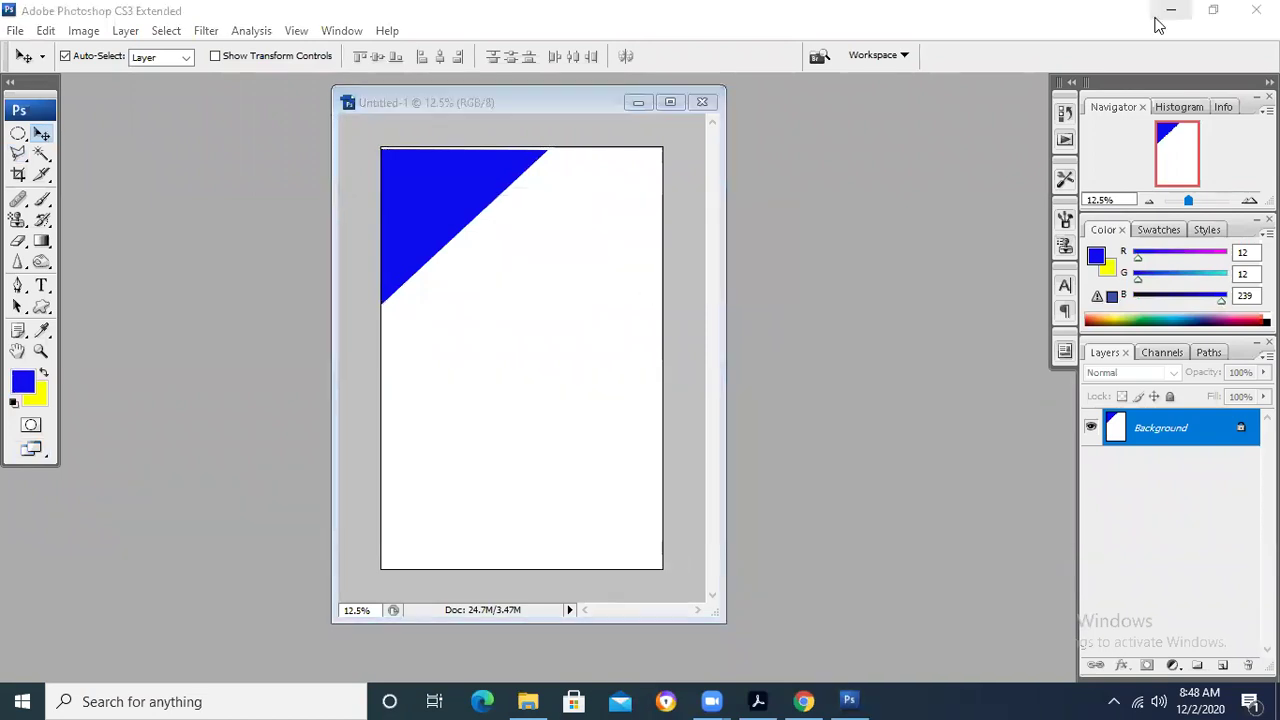
left_click(454, 198)
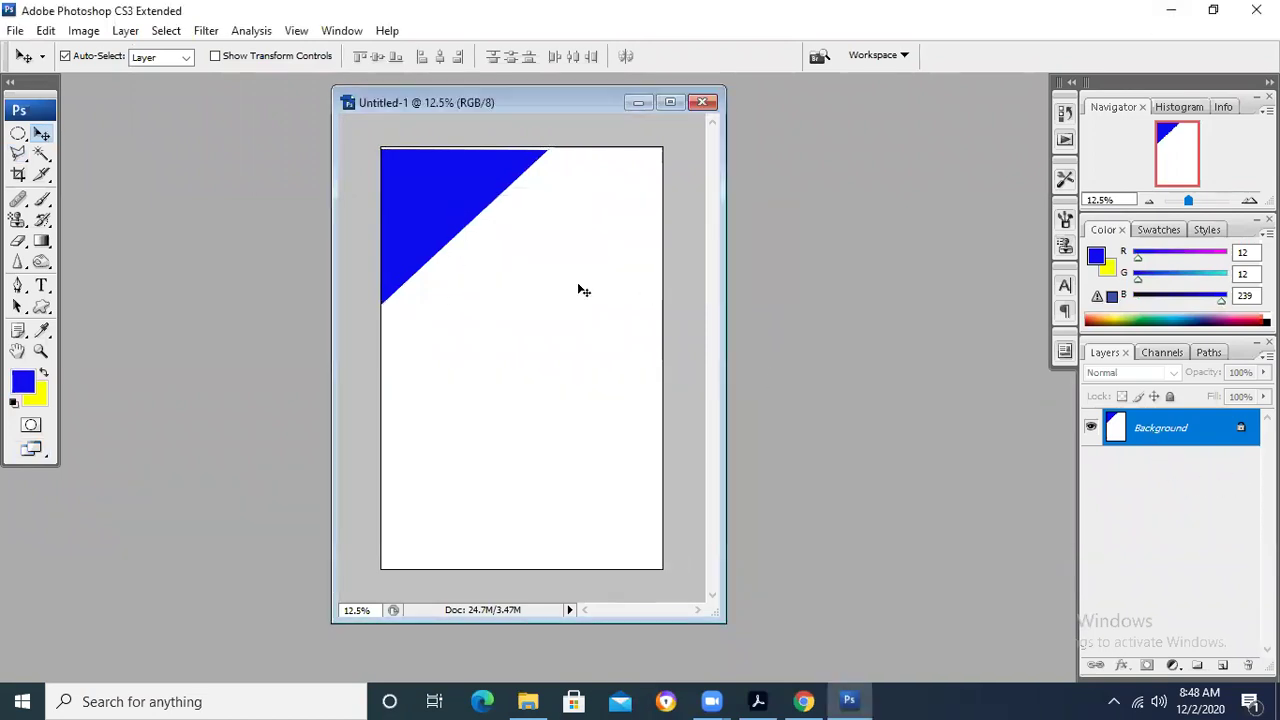
left_click(584, 289)
left_click(645, 277)
Step: Add a new layer above the Background, and select the Background's blue triangle with the Magic Wand
left_click(1222, 665)
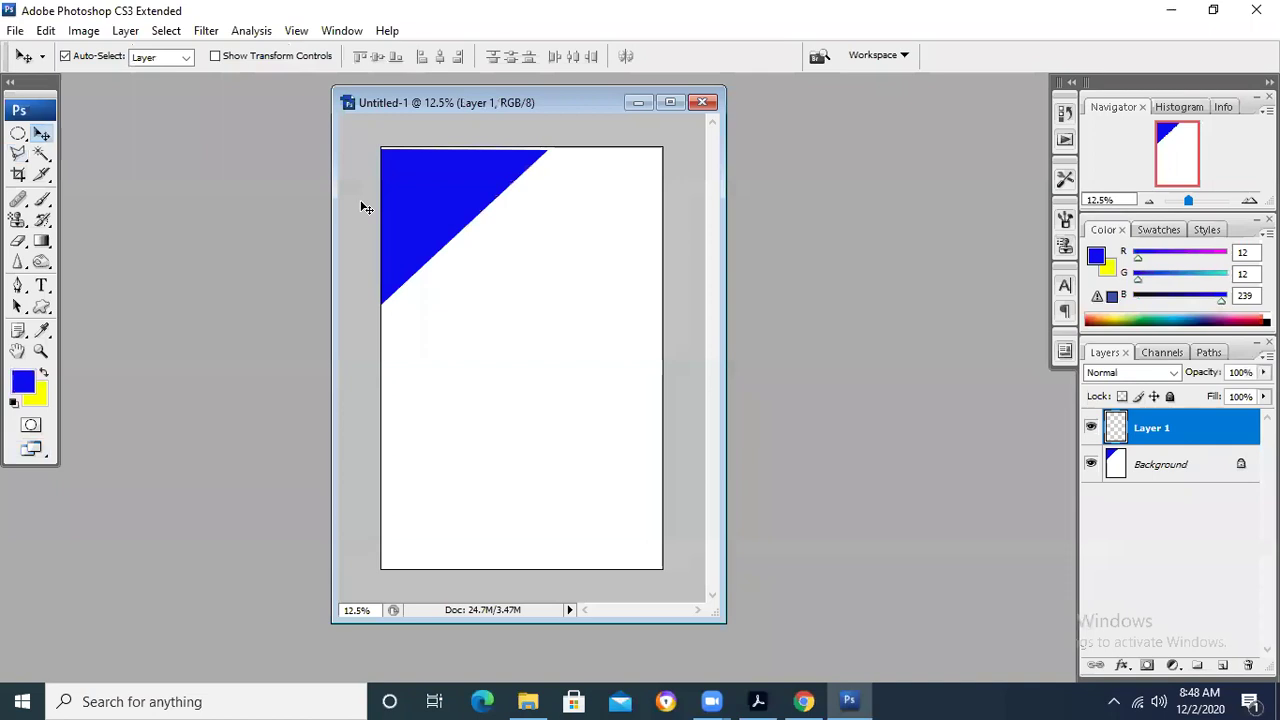
left_click(41, 153)
left_click(466, 224)
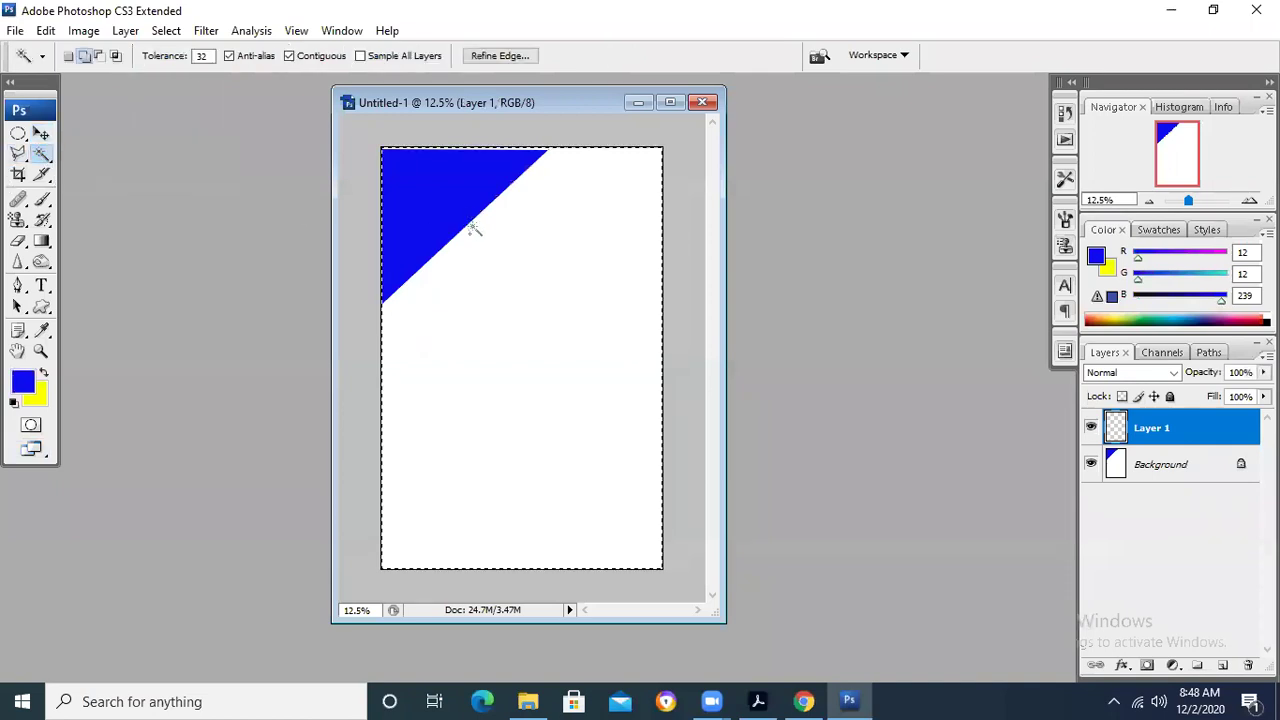
left_click(1190, 458)
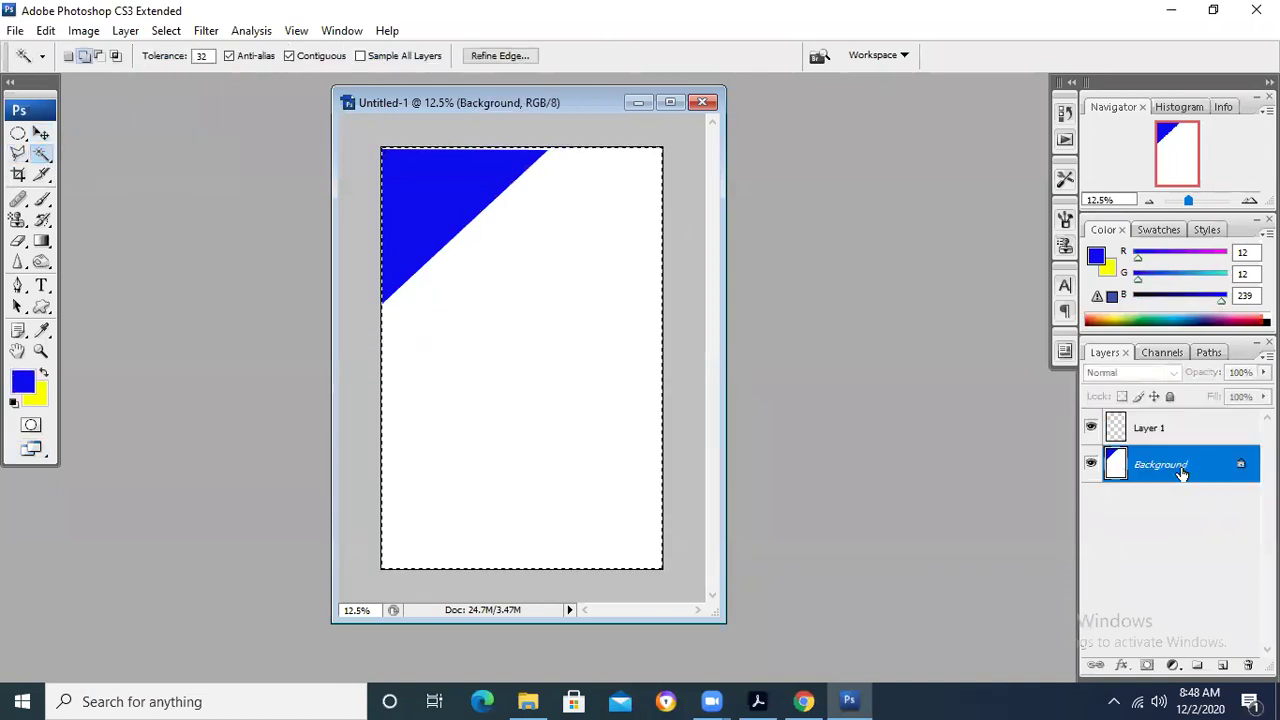
key("ctrl+d")
left_click(449, 186)
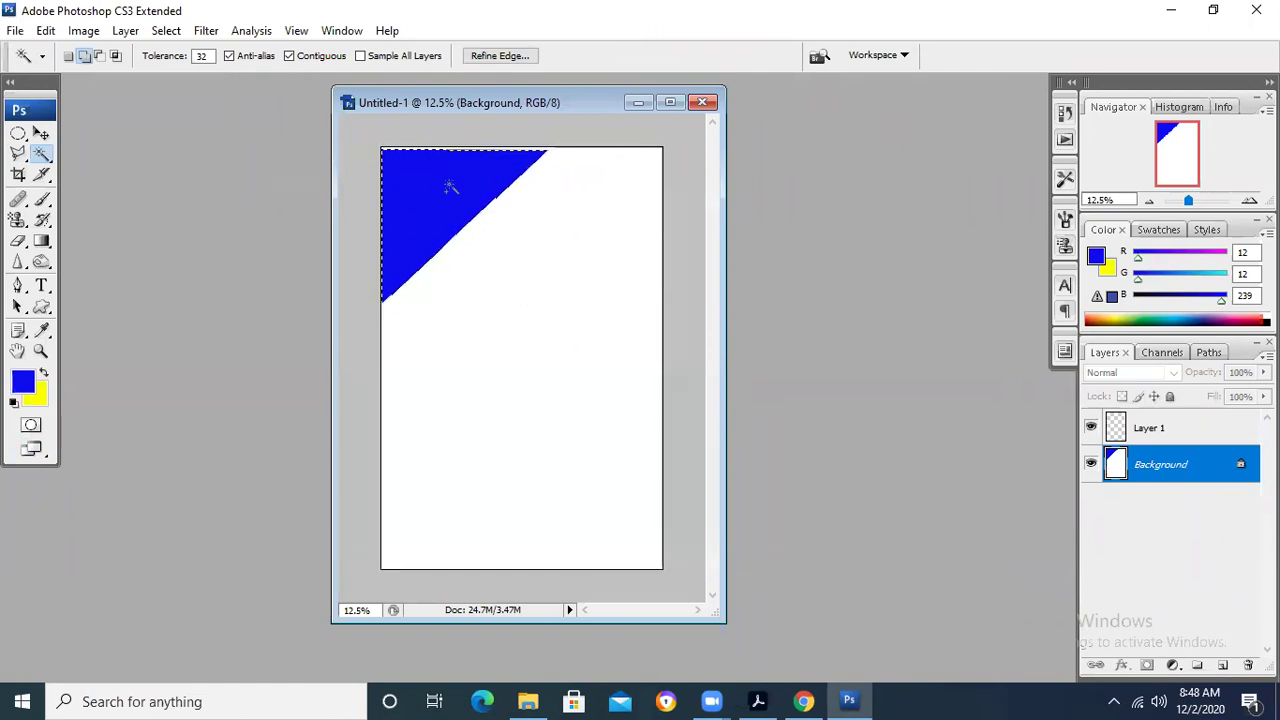
Step: Clear the selected triangle to the background colour, and refill it with the near-white foreground colour f0f0f6
key("Delete")
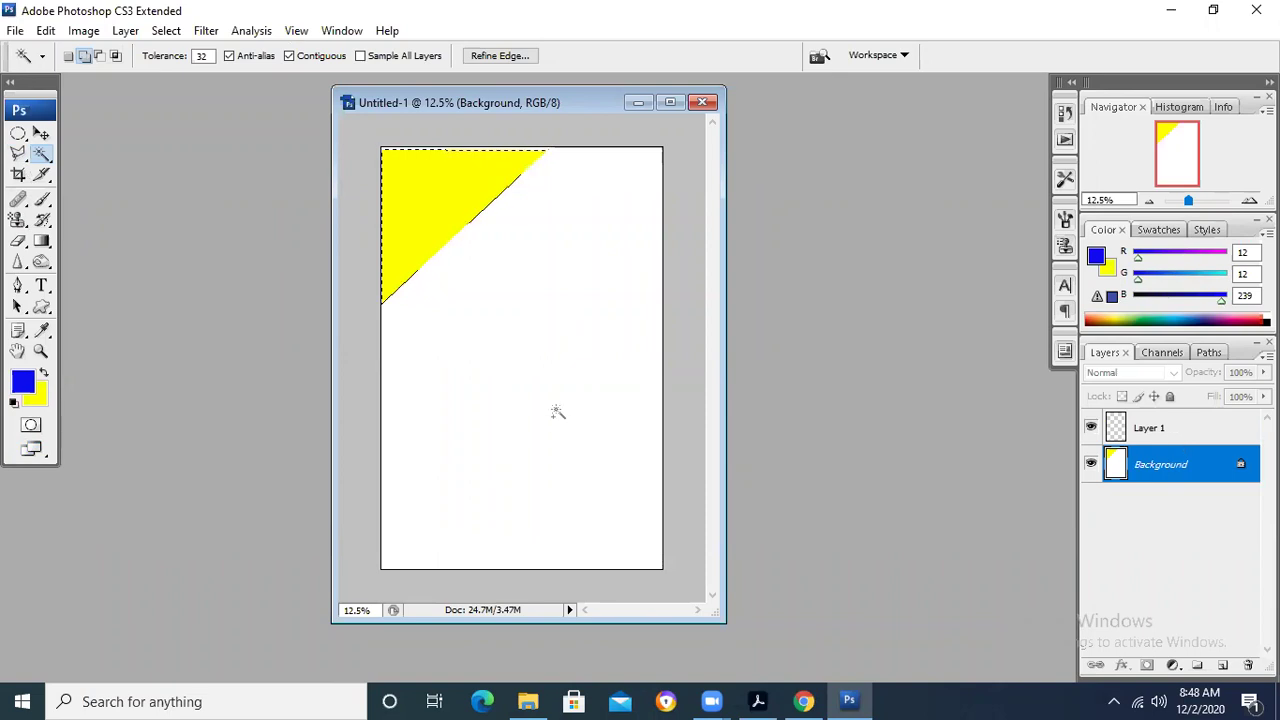
left_click(22, 381)
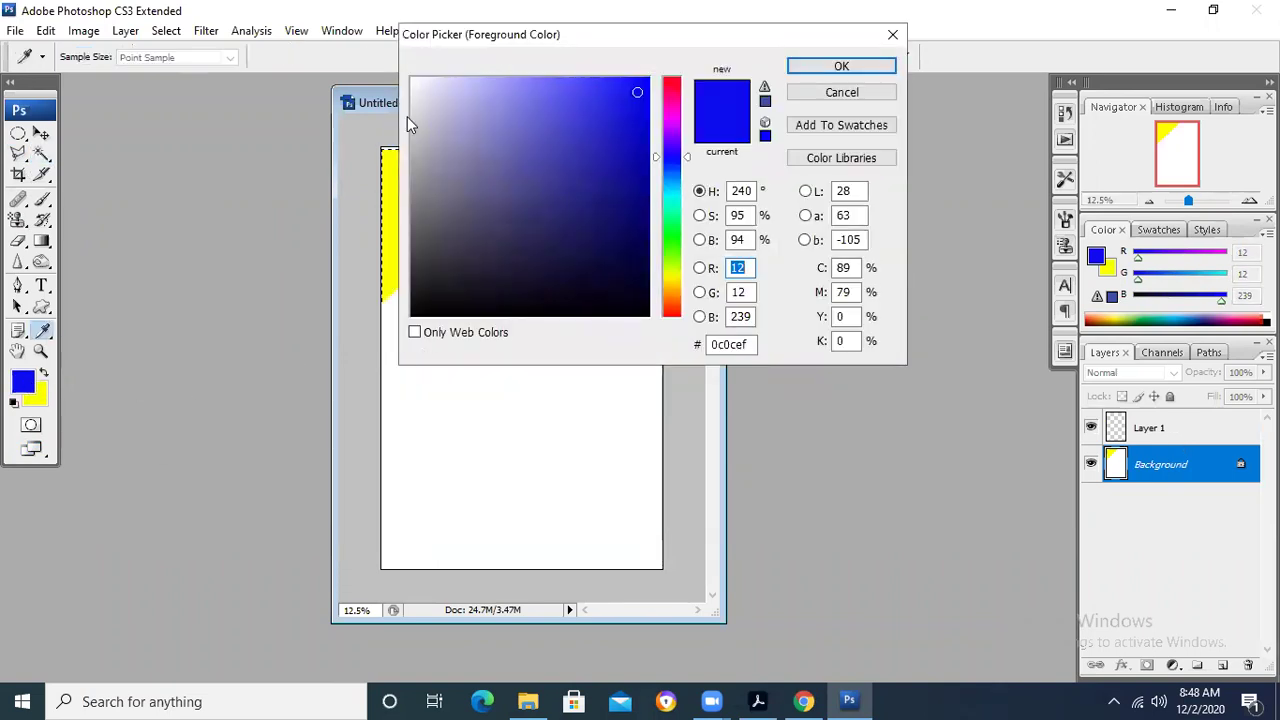
left_click(415, 86)
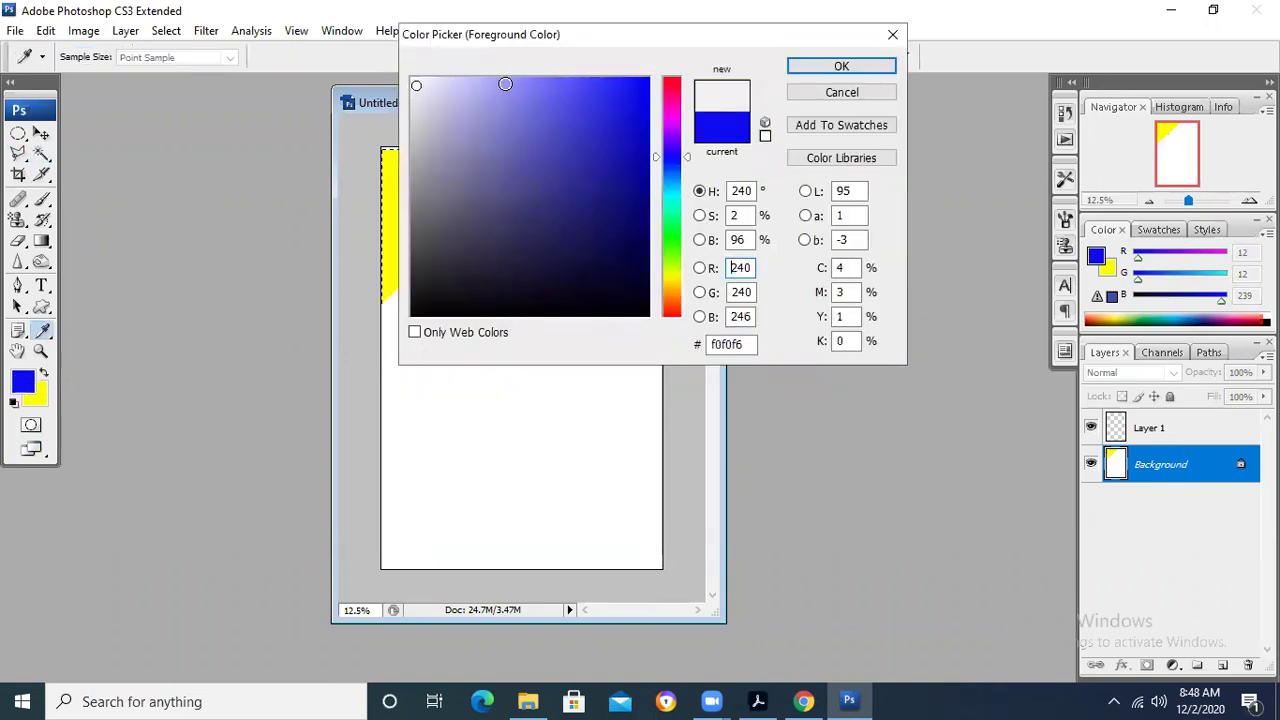
left_click(866, 70)
key("alt+BackSpace")
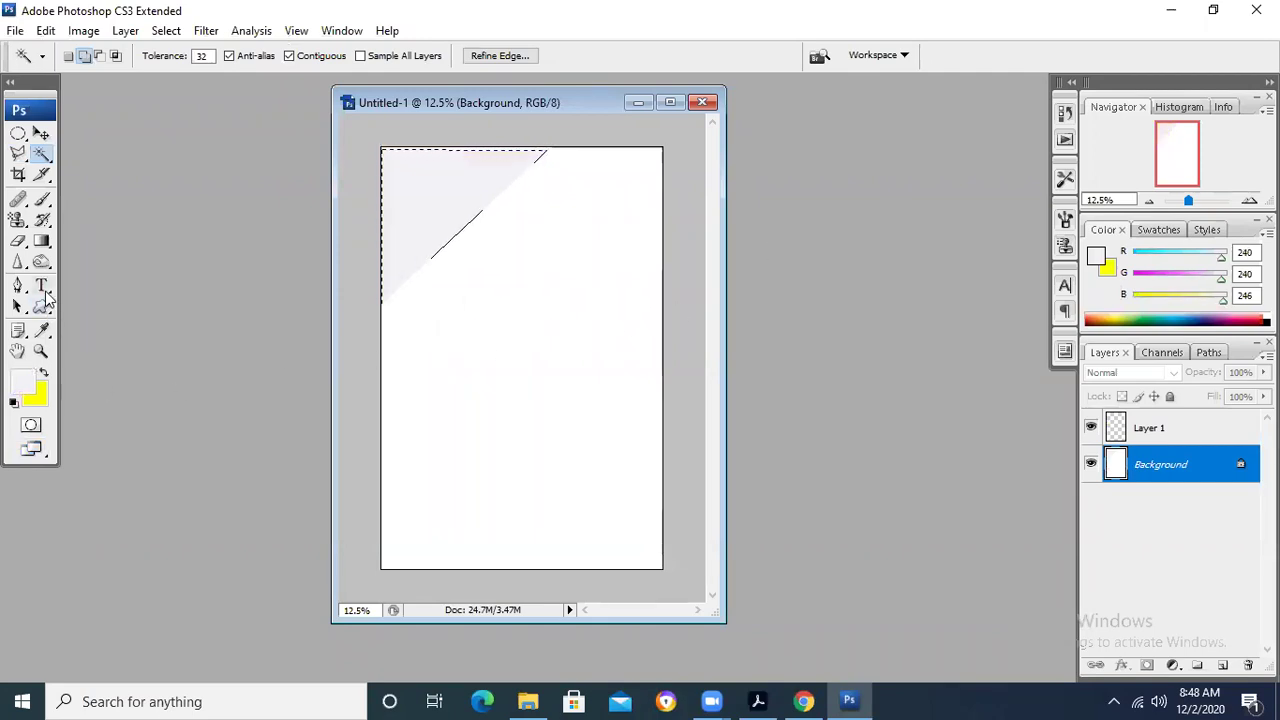
Step: Sample the page's white with the Eyedropper and fill the triangular selection on the Background with it
left_click(45, 333)
left_click(553, 380)
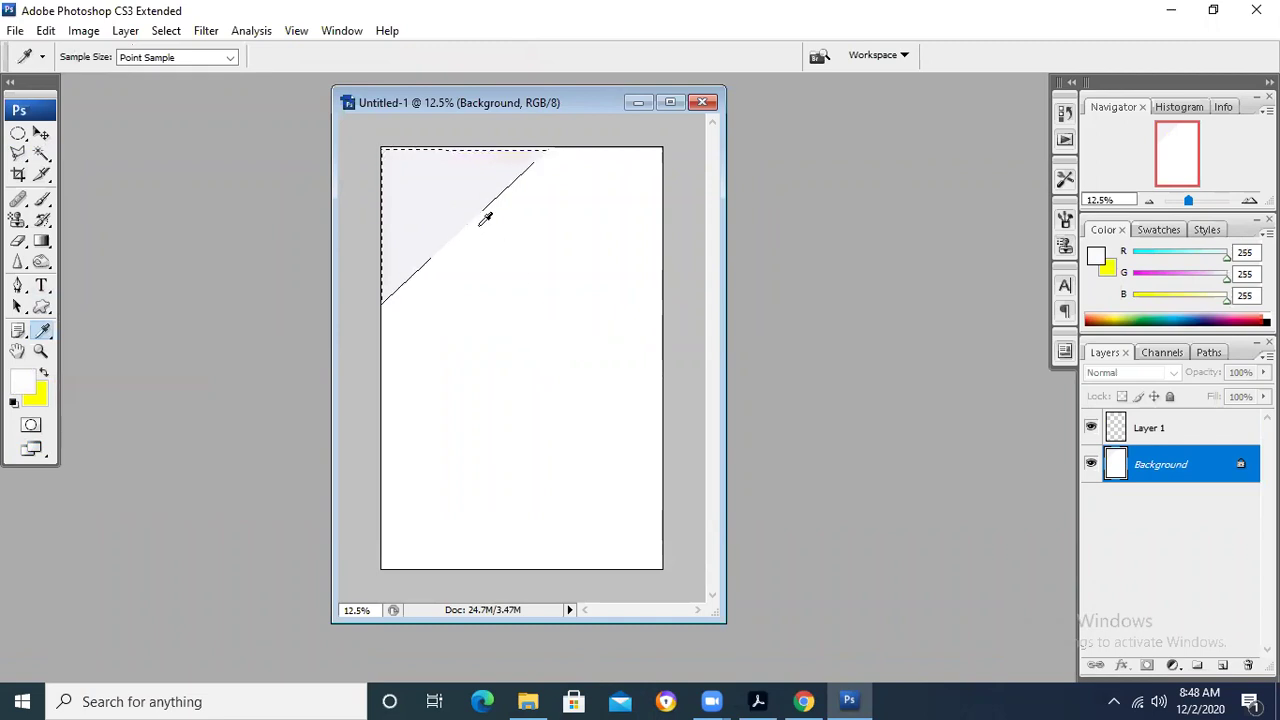
key("alt+BackSpace")
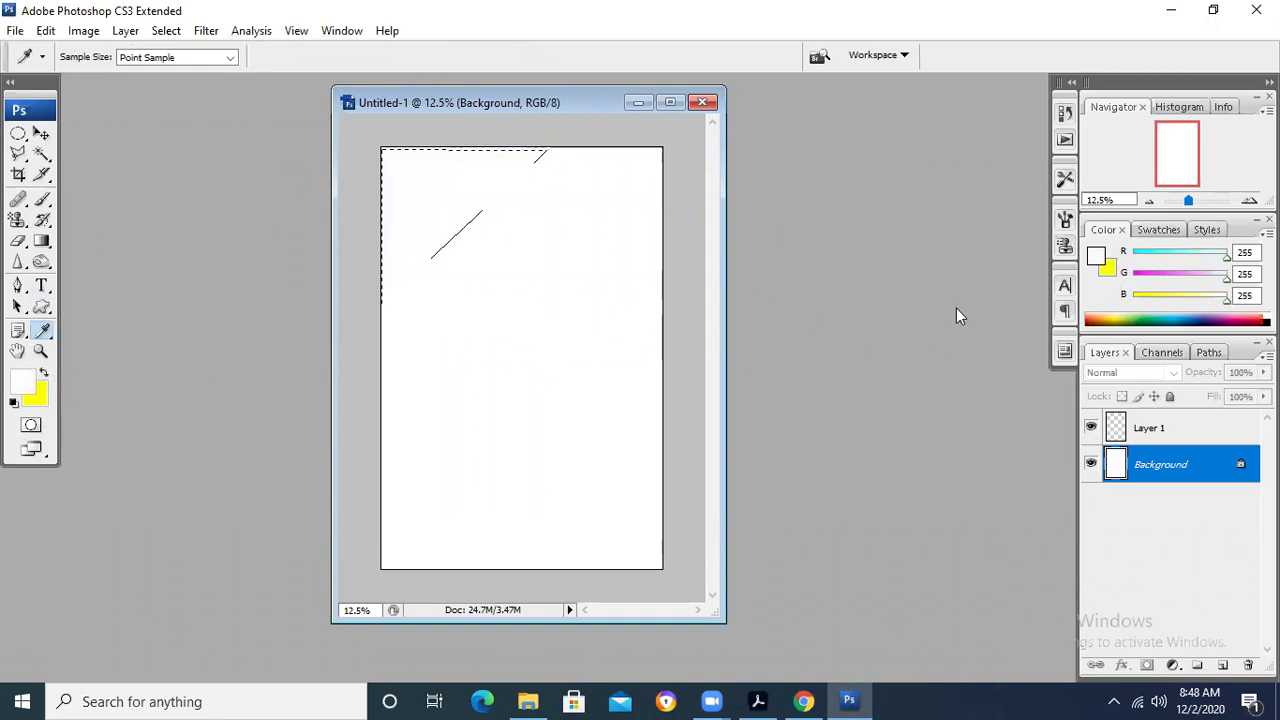
Step: Fill the triangular selection on Layer 1 with light blue (R 19, G 143, B 230)
left_click(1182, 424)
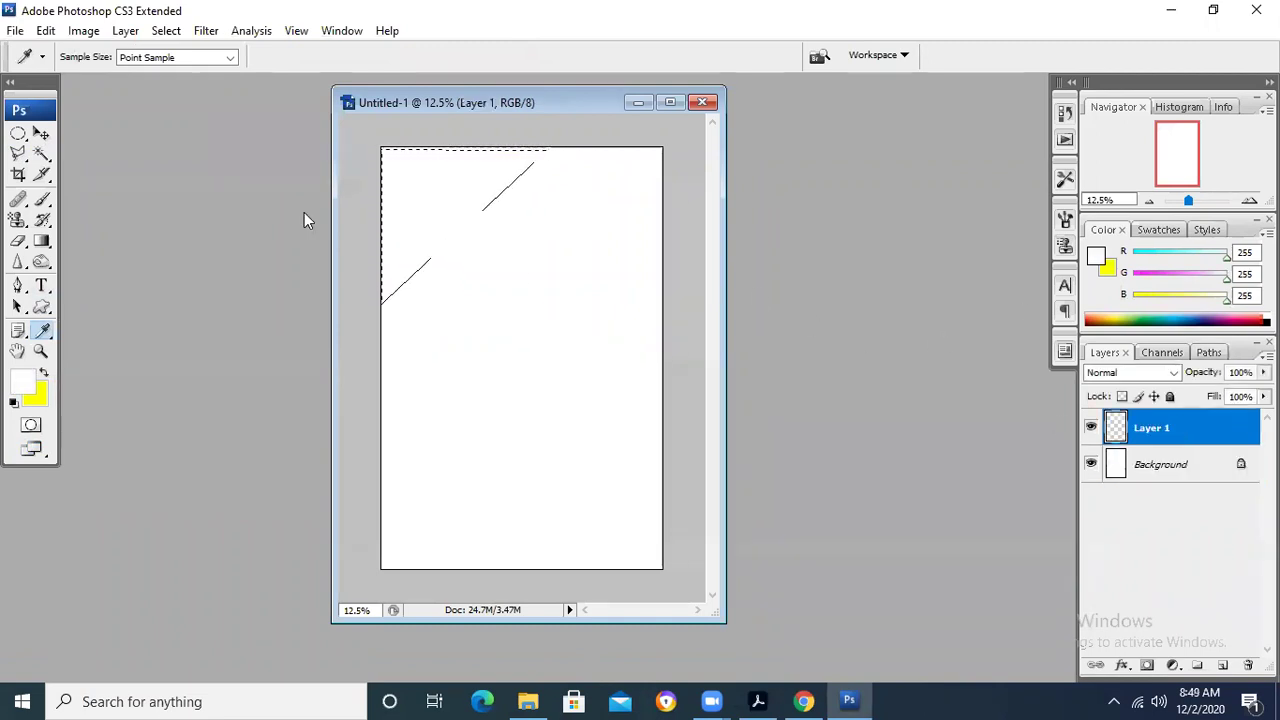
left_click(22, 381)
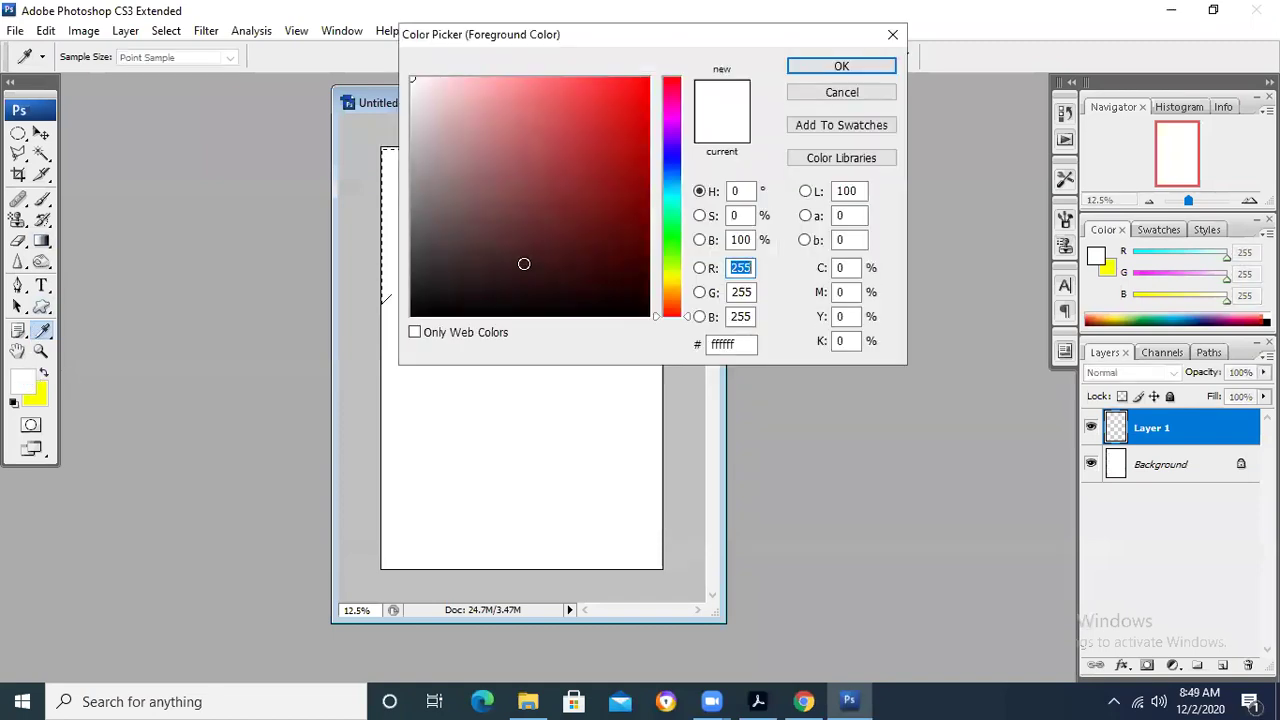
left_click(670, 180)
left_click(840, 92)
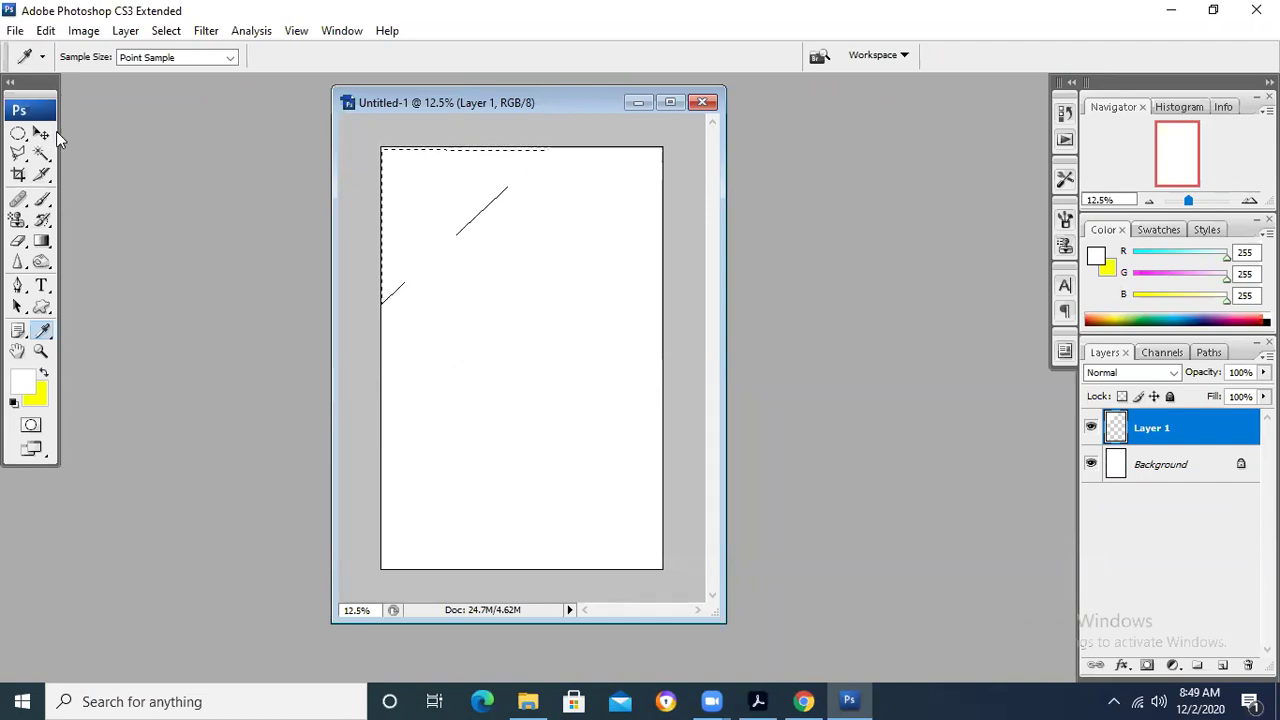
left_click(20, 382)
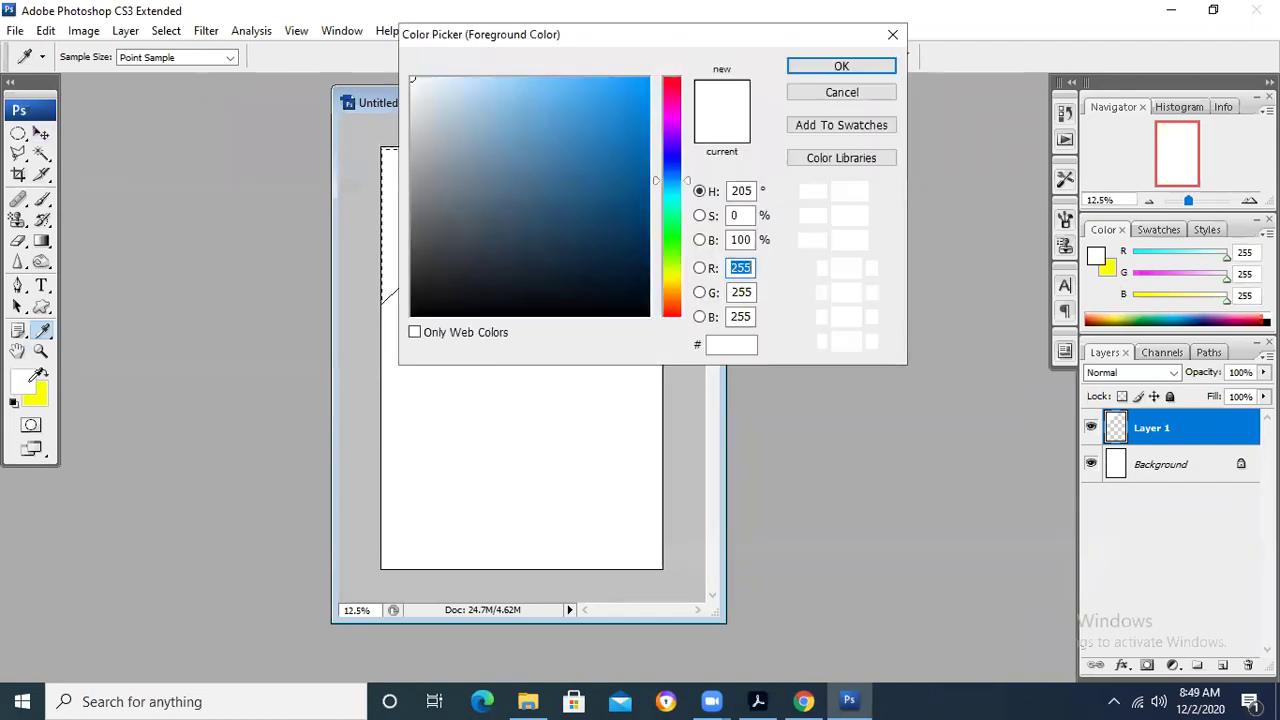
left_click(631, 100)
left_click(821, 70)
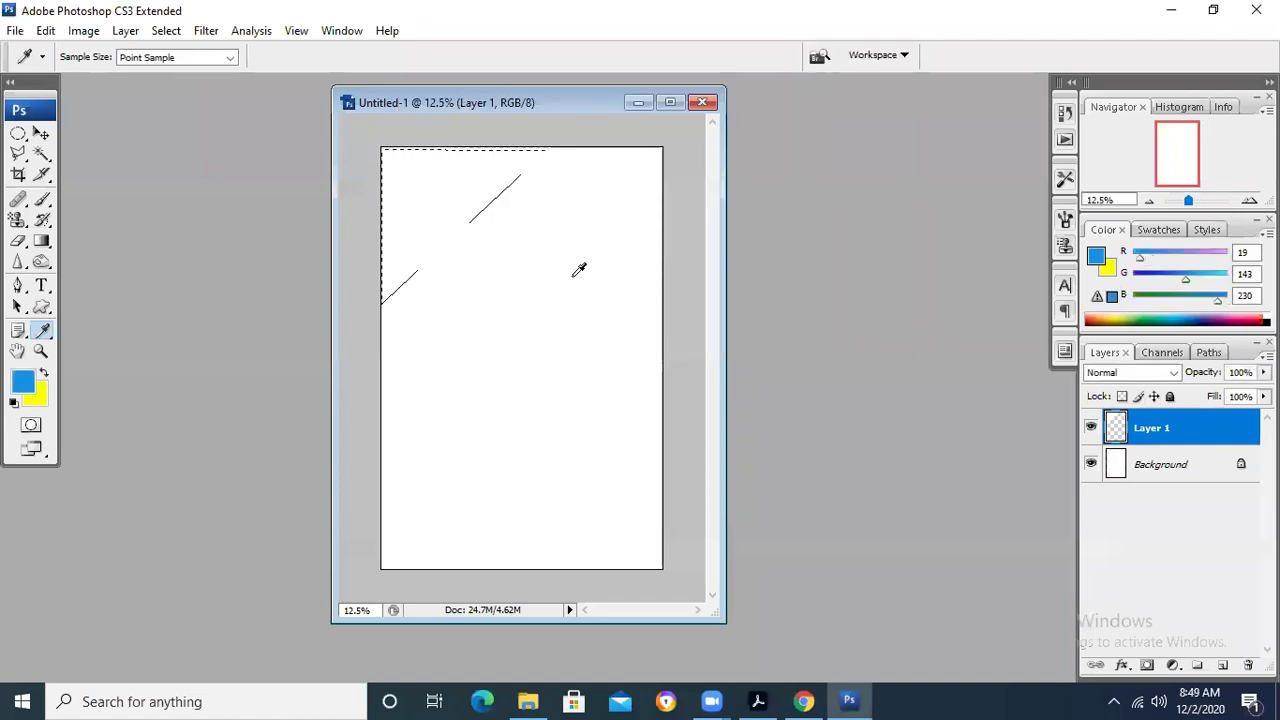
key("alt+BackSpace")
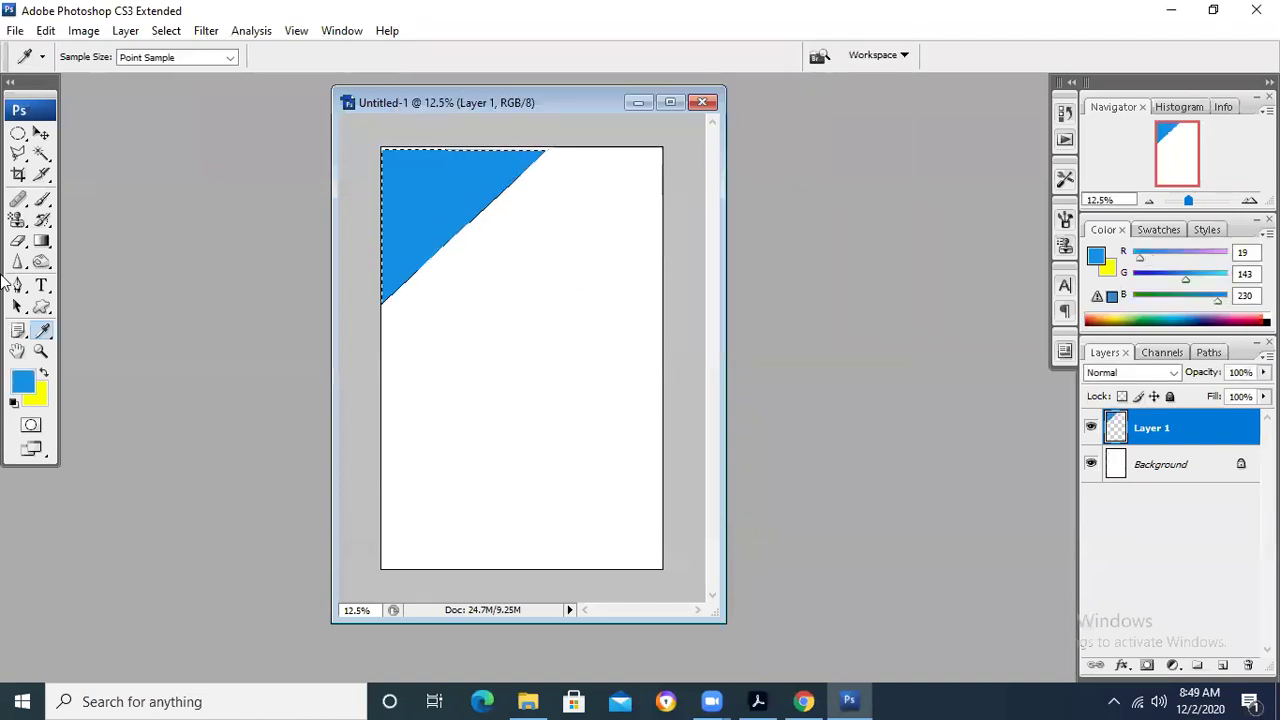
Step: Deselect the light blue triangle and move it flush into the page's upper-left corner
key("ctrl+d")
left_click(42, 133)
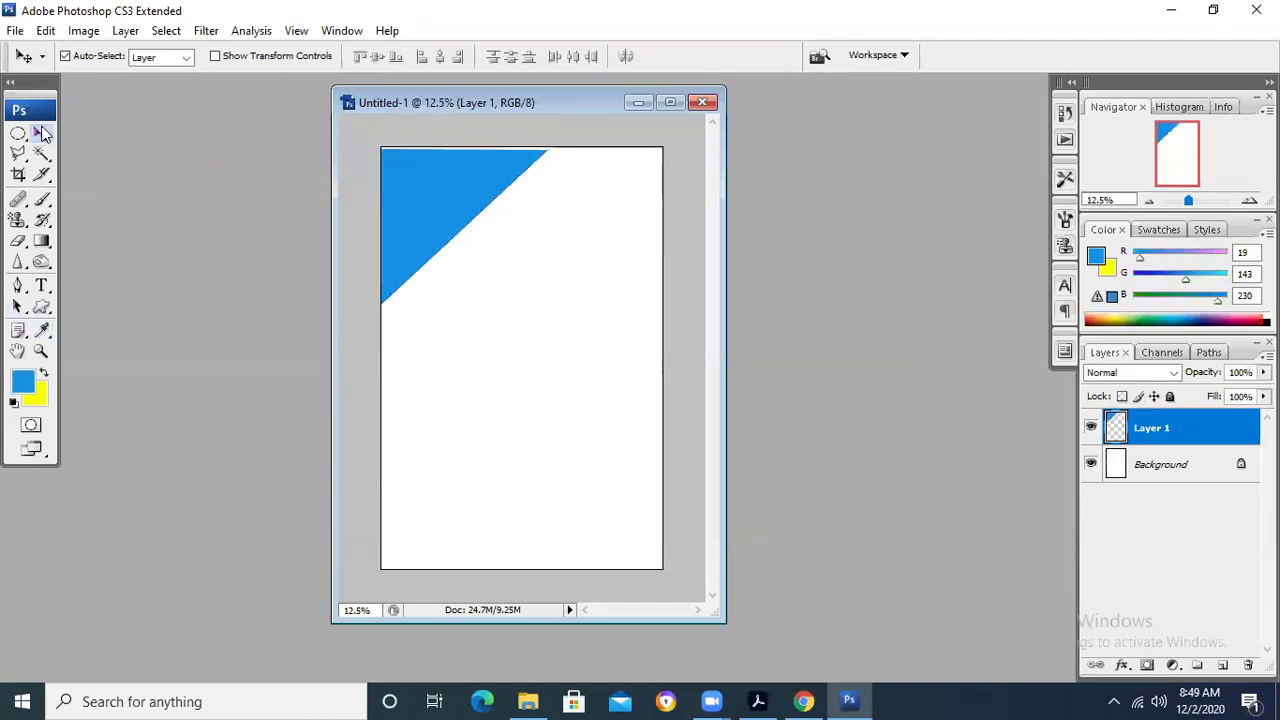
mouse_move(447, 215)
left_mouse_down()
mouse_move(509, 289)
mouse_move(451, 240)
mouse_move(437, 203)
left_mouse_up()
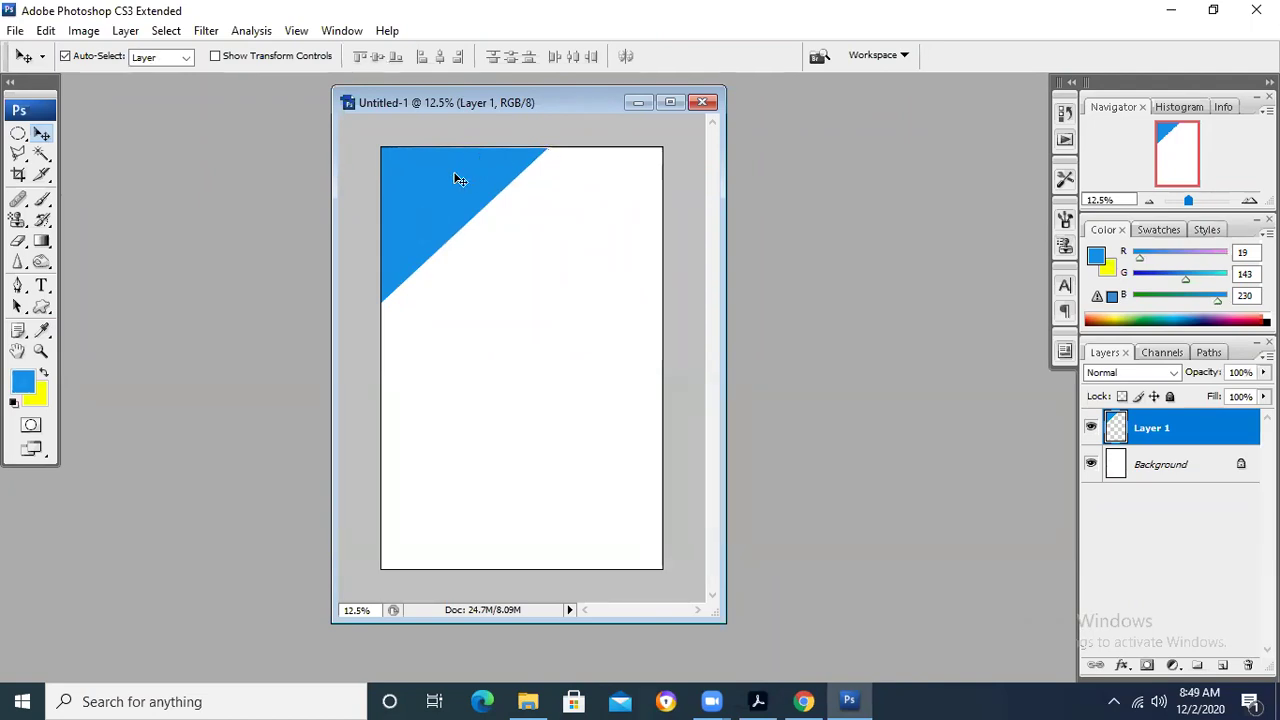
Step: Place a copy of the light blue triangle, rotated about 180°, flush in the page's lower-right corner
left_click_drag(455, 178, 547, 397)
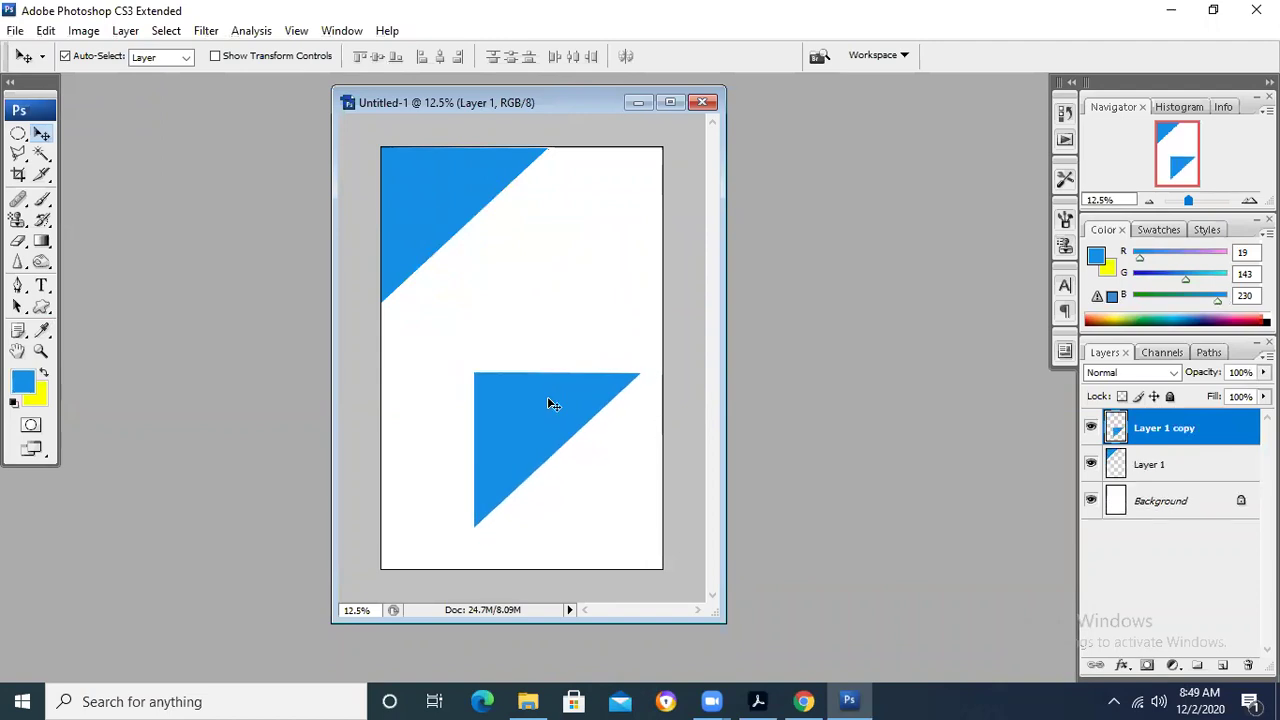
key("ctrl+t")
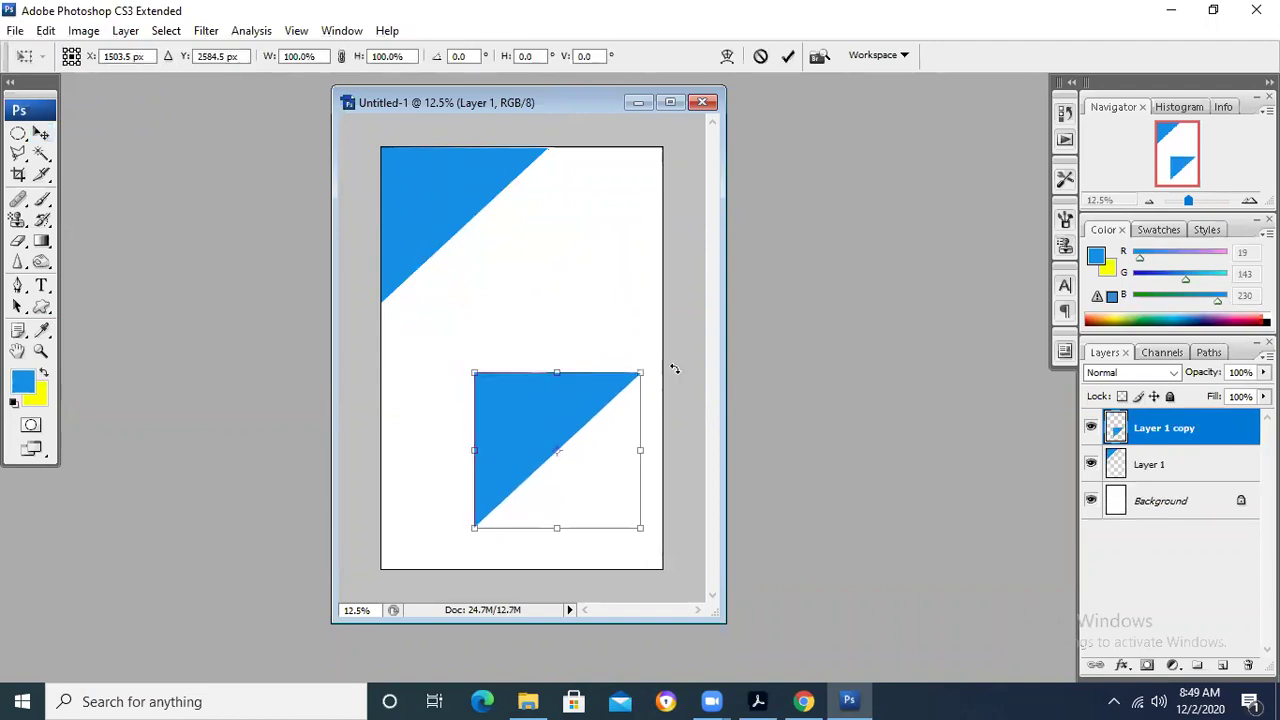
left_click_drag(665, 359, 484, 511)
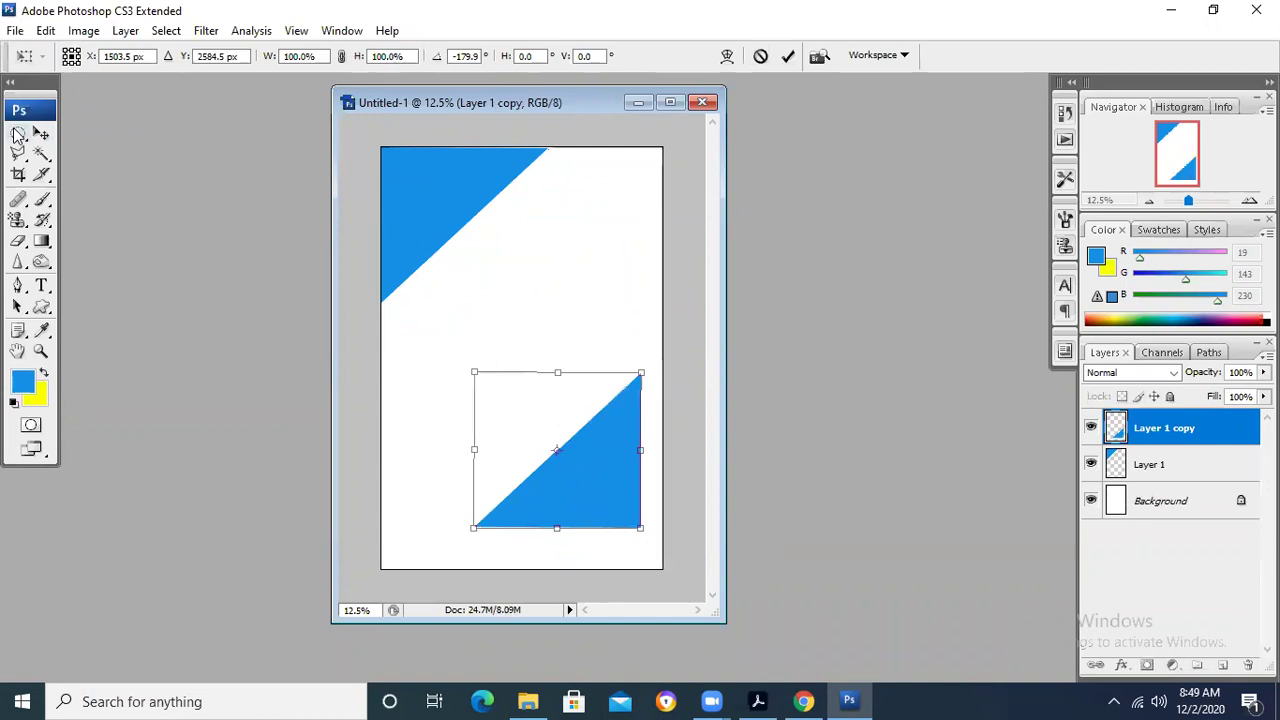
left_click(18, 133)
left_click(588, 277)
left_click_drag(569, 431, 616, 519)
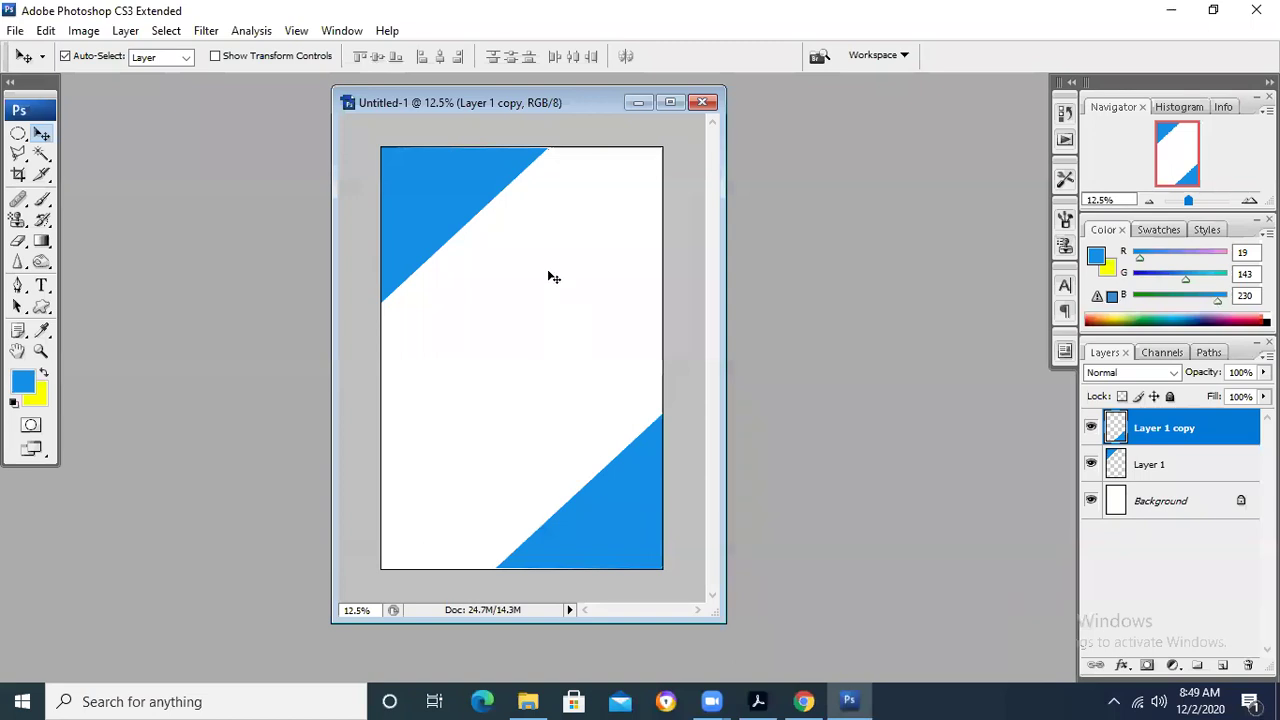
Step: Add the horizontal title text "Short Stores for Kids" in 25 pt Brush Script Std beside the upper-left triangle
left_click(40, 286)
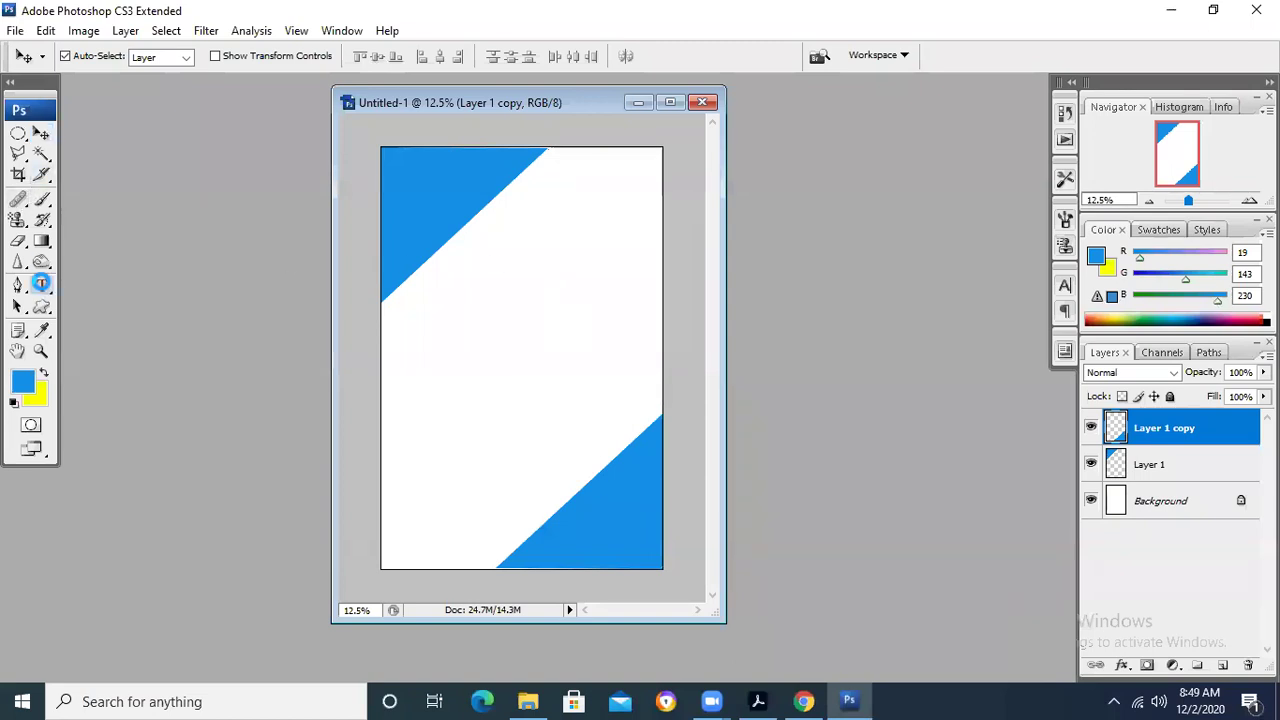
left_click(484, 242)
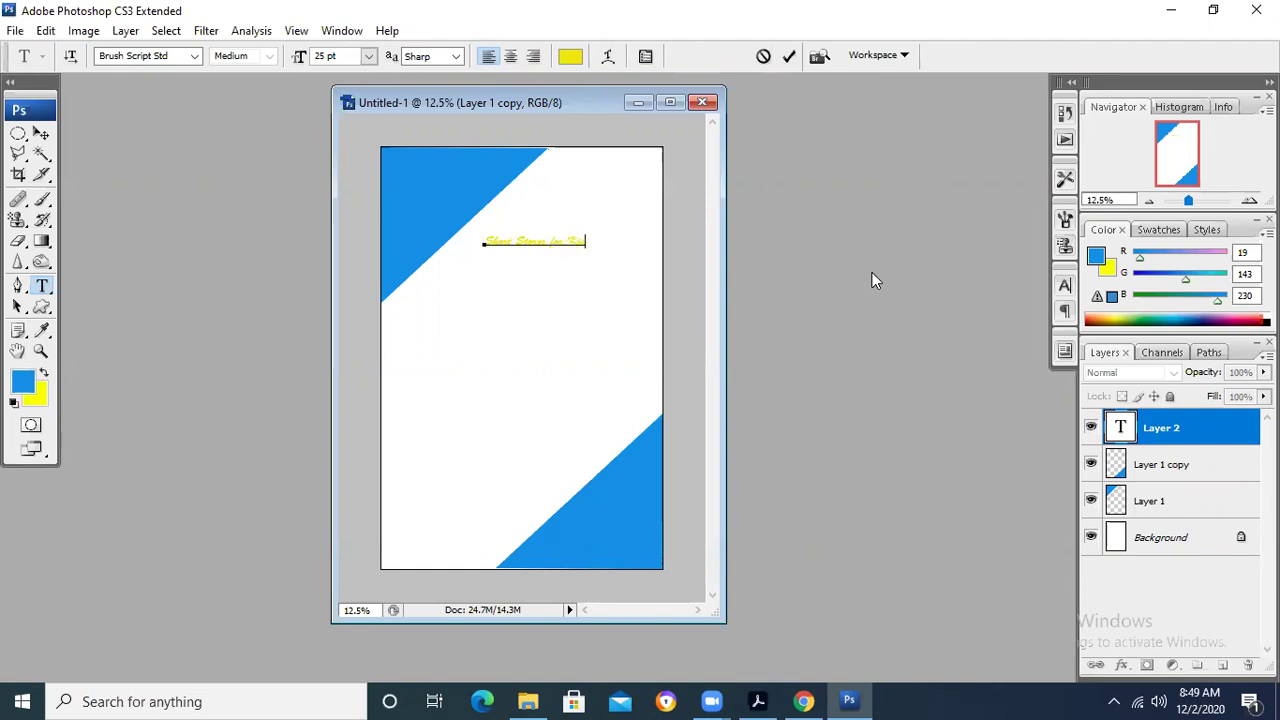
type("ids")
Step: Set the title text, except its first letter, to 36 pt
left_click(42, 285)
left_click(110, 290)
left_click_drag(488, 238, 604, 251)
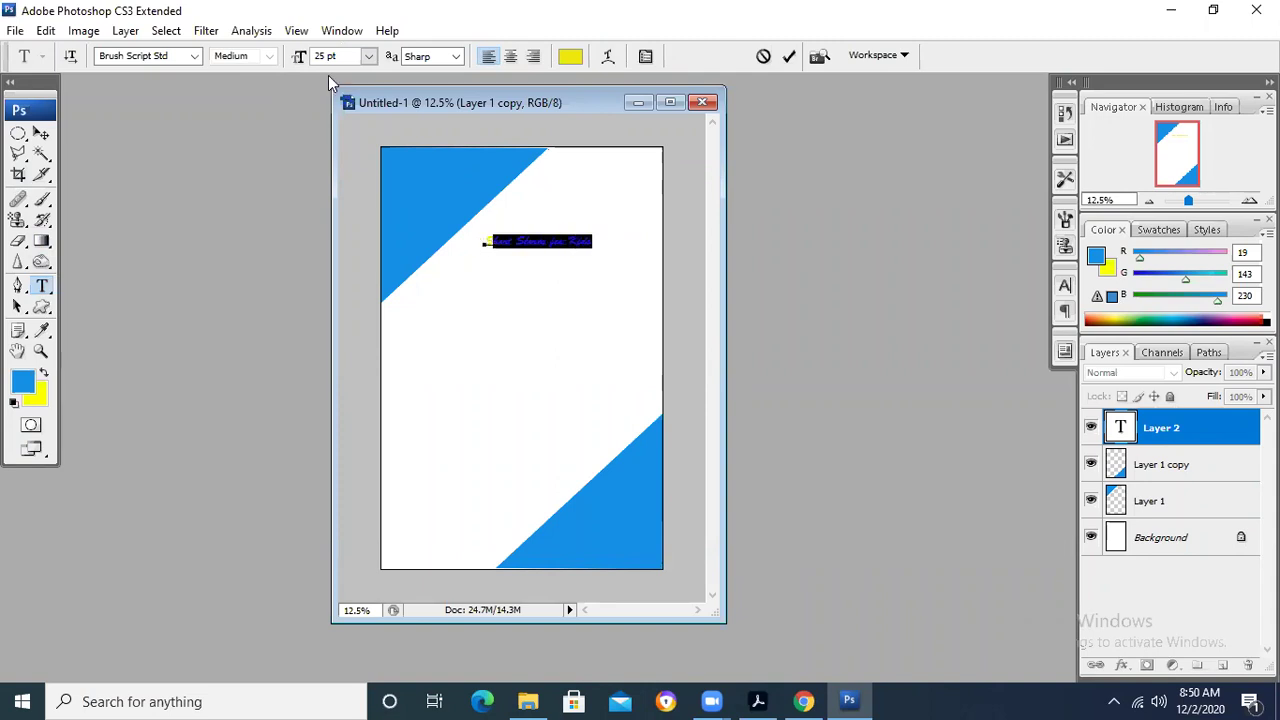
left_click(346, 53)
type("36")
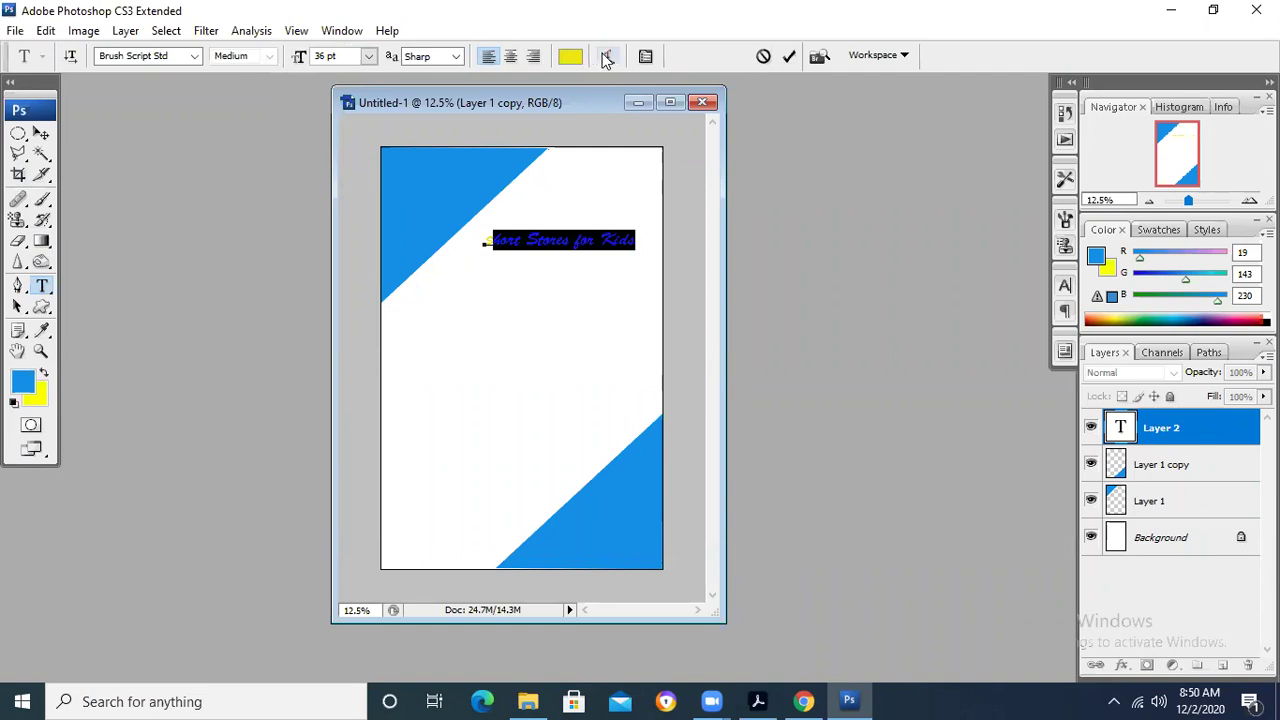
Step: Change the hue of the selected title text from yellow to a blue shade
left_click(570, 56)
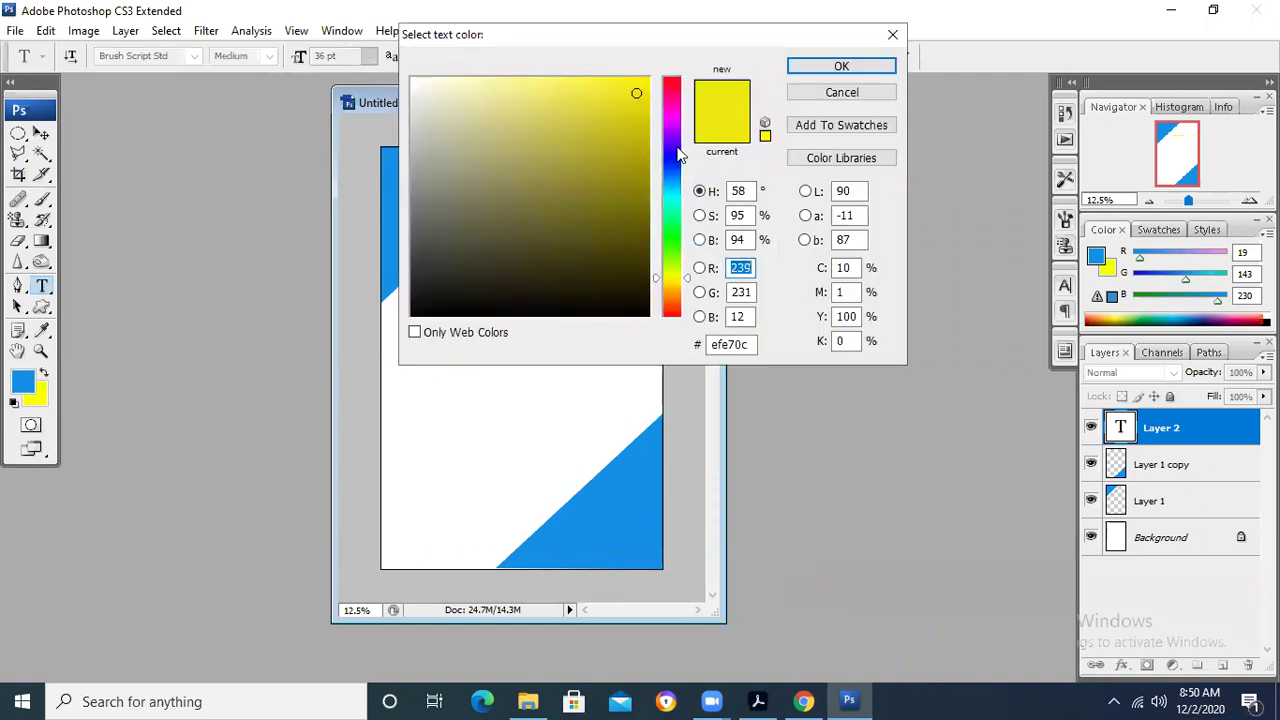
left_click_drag(678, 155, 689, 129)
left_click(812, 68)
Step: Select the whole title, including its first letter, and set its size to 36 pt
left_click_drag(482, 232, 638, 240)
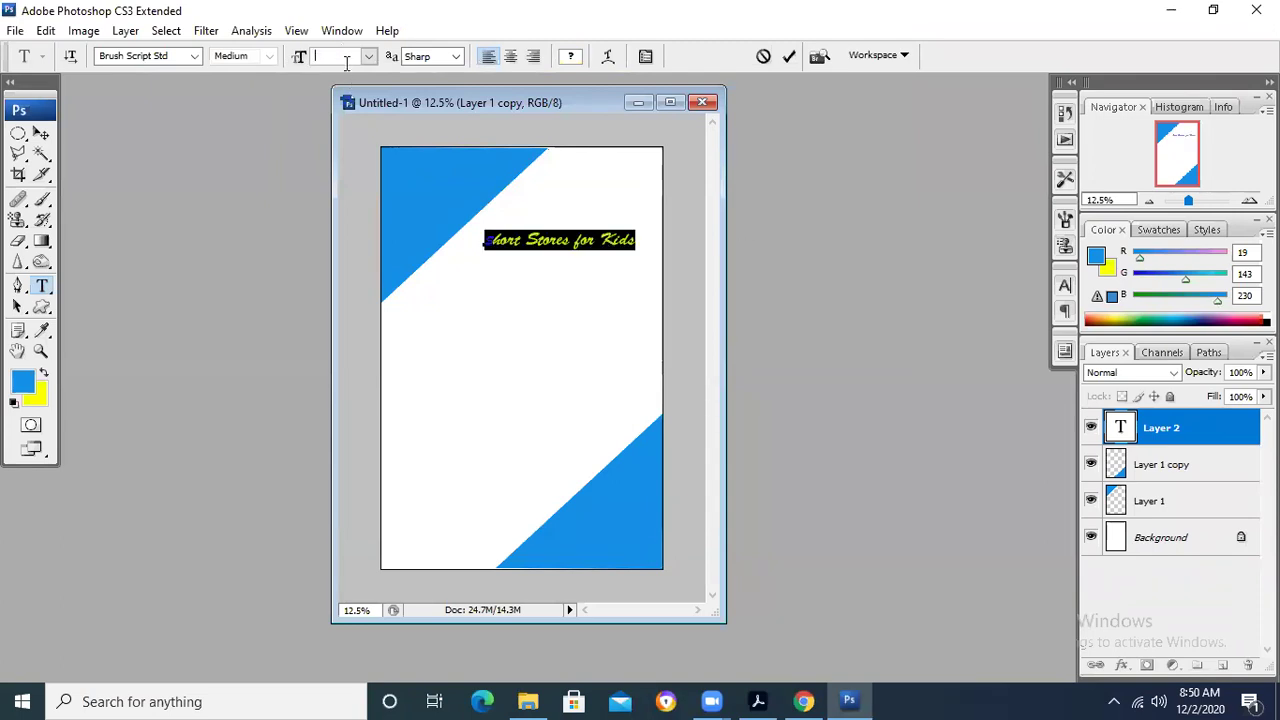
type("36")
key("Return")
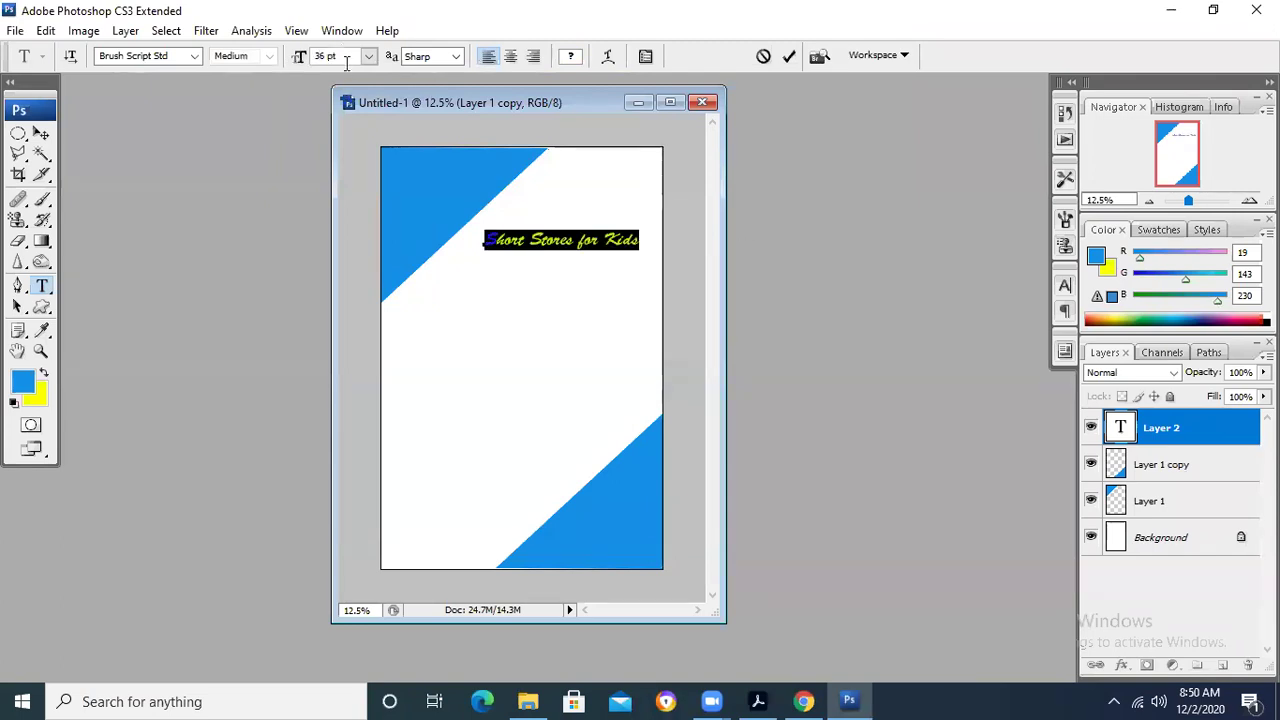
Step: Colour the selected title text dark blue (R 10, G 69, B 110) through the foreground colour
left_click(21, 382)
type("10")
key("Tab")
type("69")
key("Tab")
type("110")
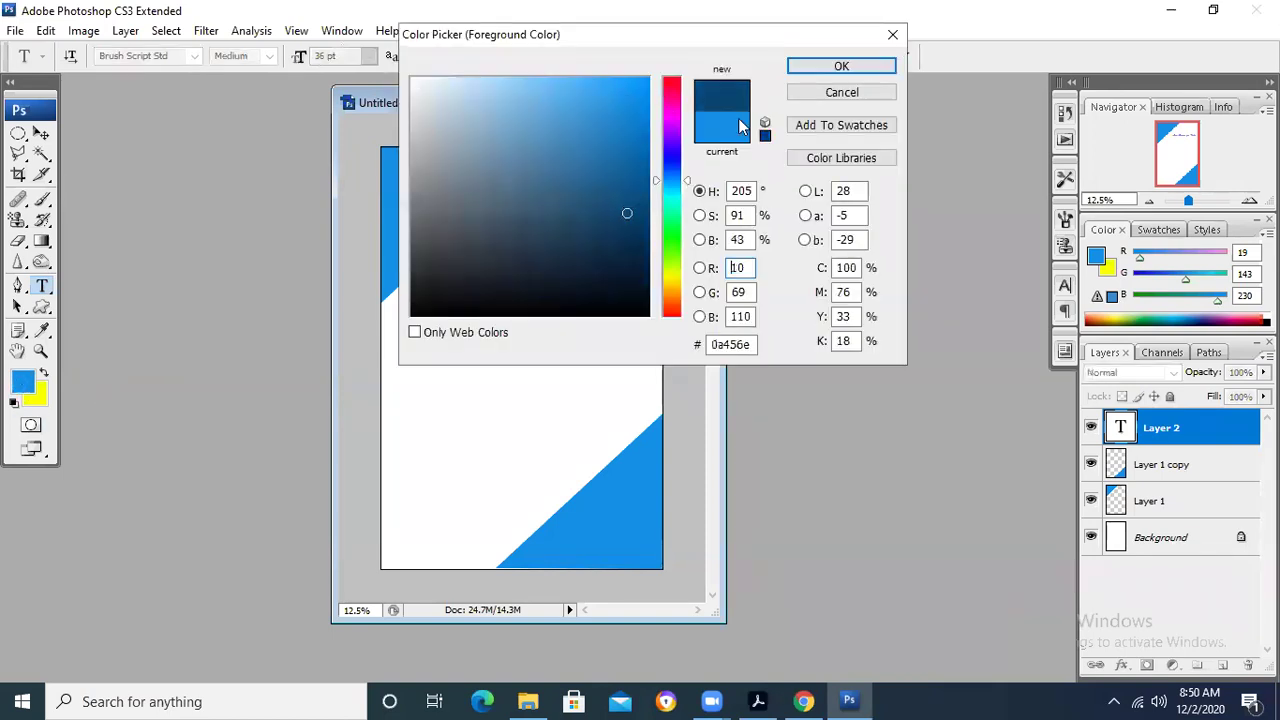
left_click(824, 70)
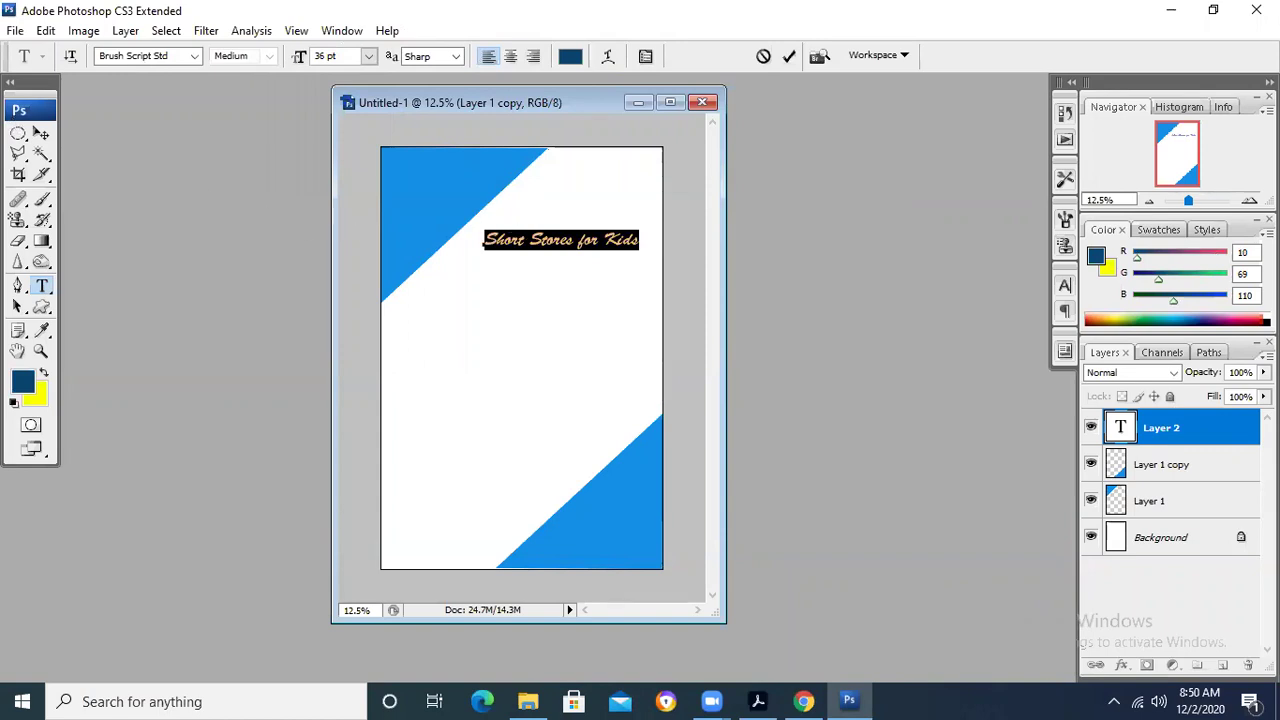
Step: Correct "Stores" to "Stories" in the title and move the title slightly higher on the page
left_click(558, 249)
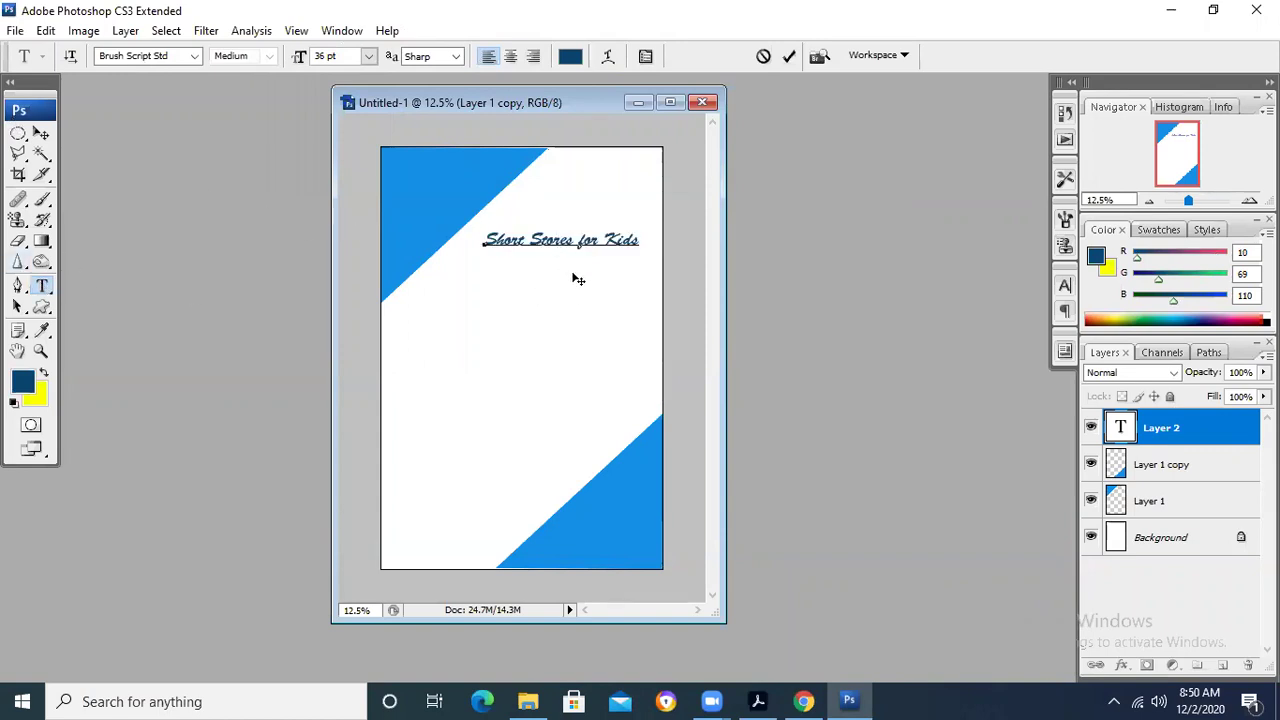
type("i")
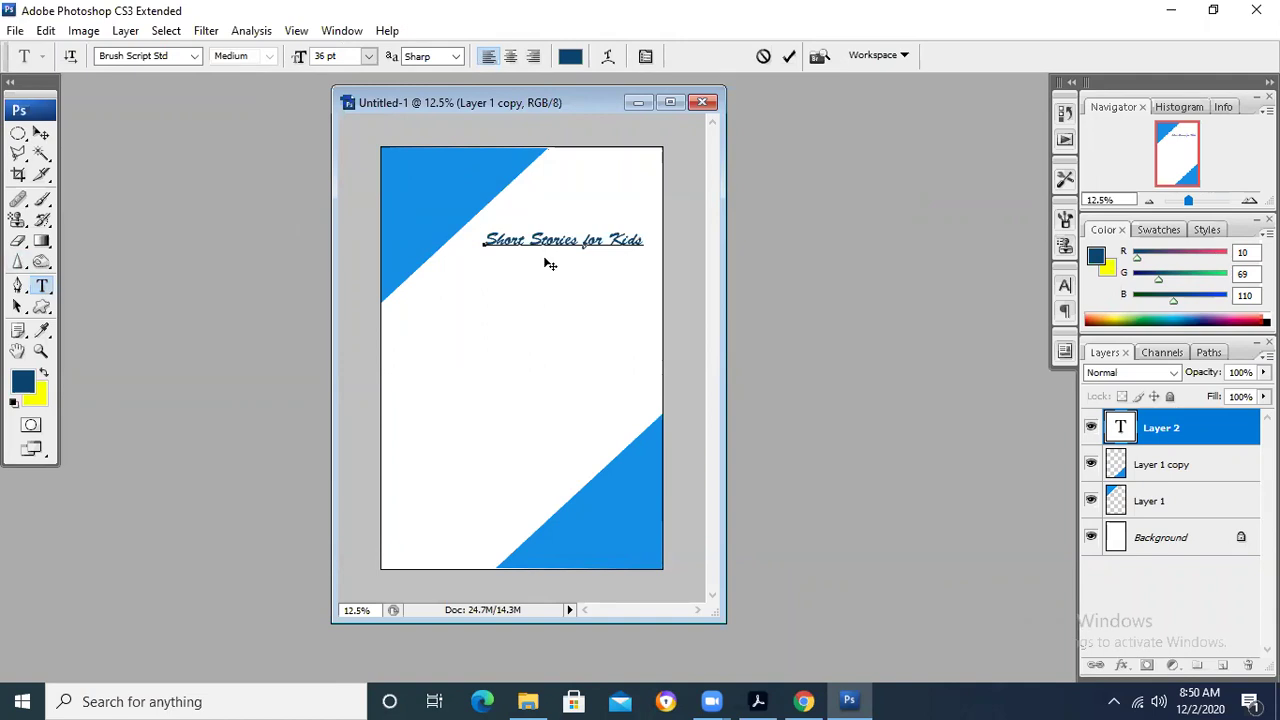
left_click(41, 133)
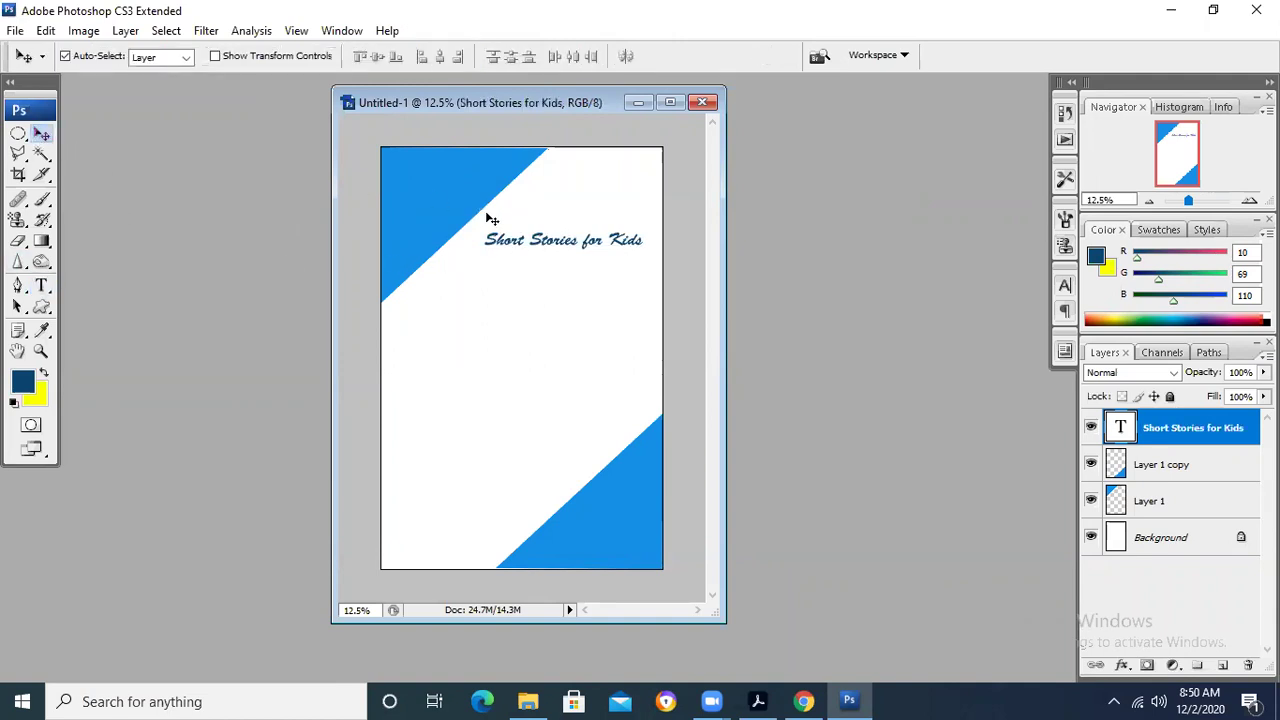
left_click_drag(553, 241, 554, 226)
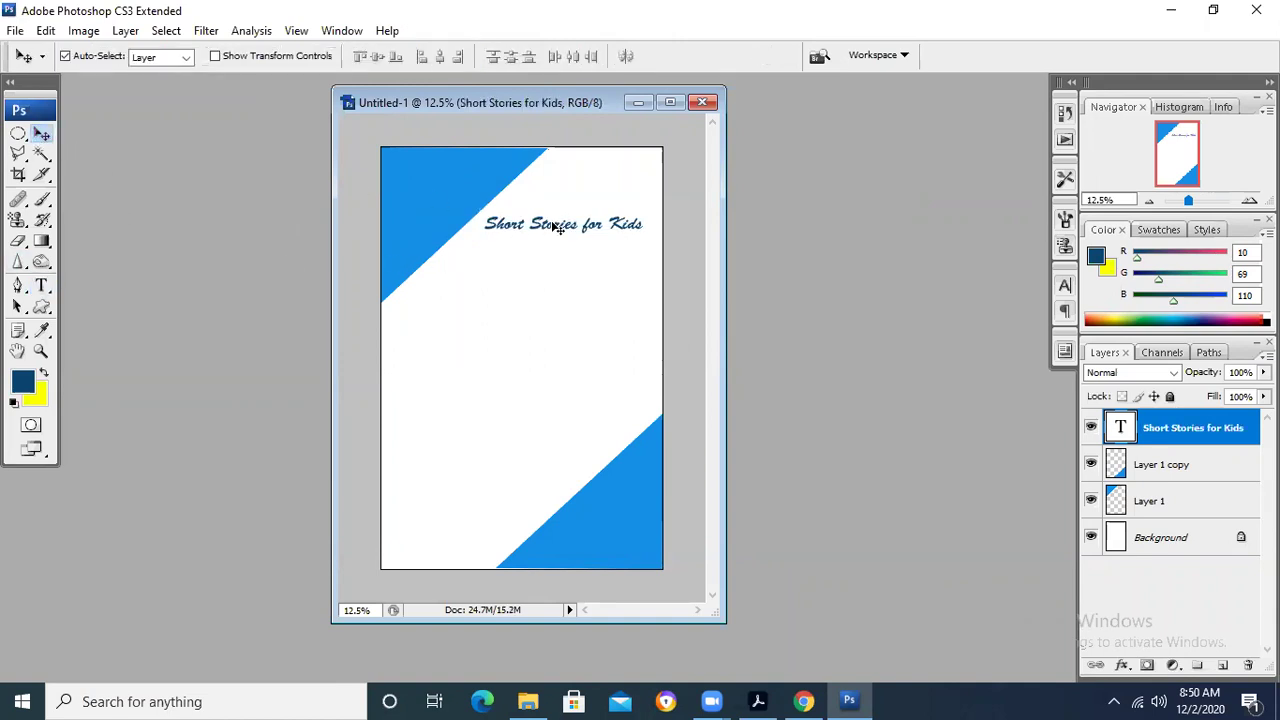
Step: Warp the title text with the horizontal Wave style and a bend of +88%
left_click(41, 285)
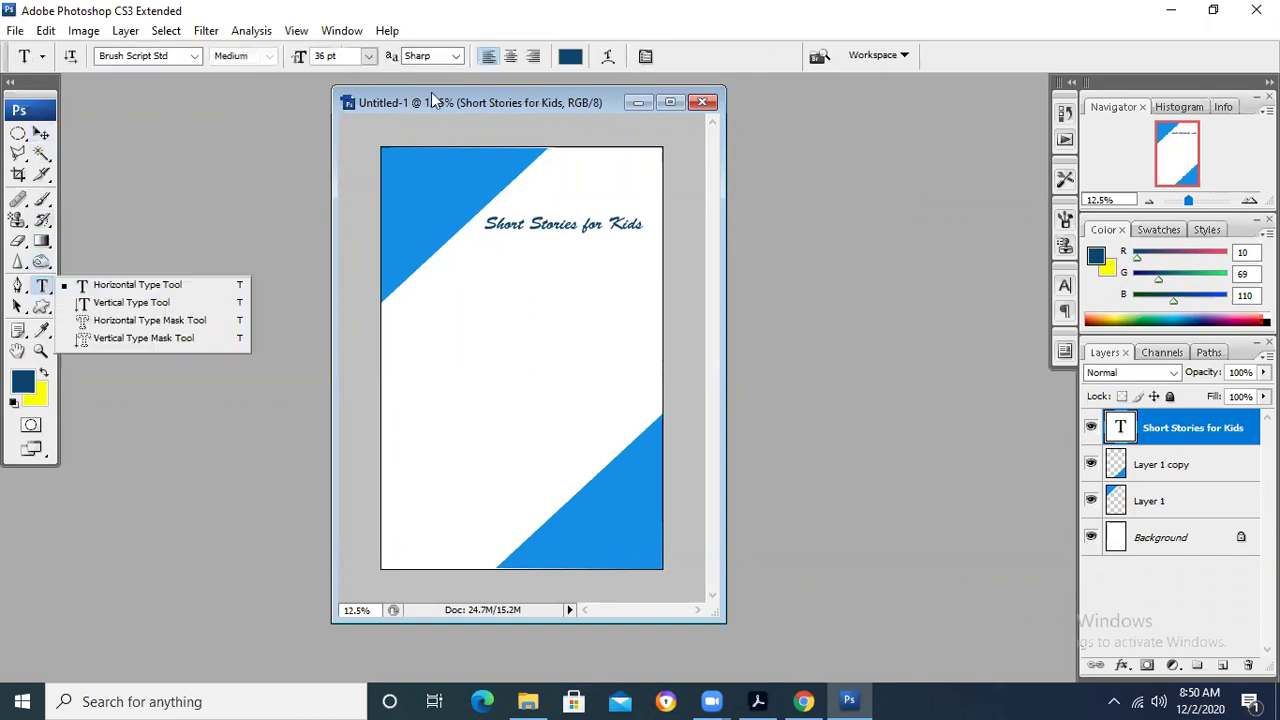
left_click(607, 56)
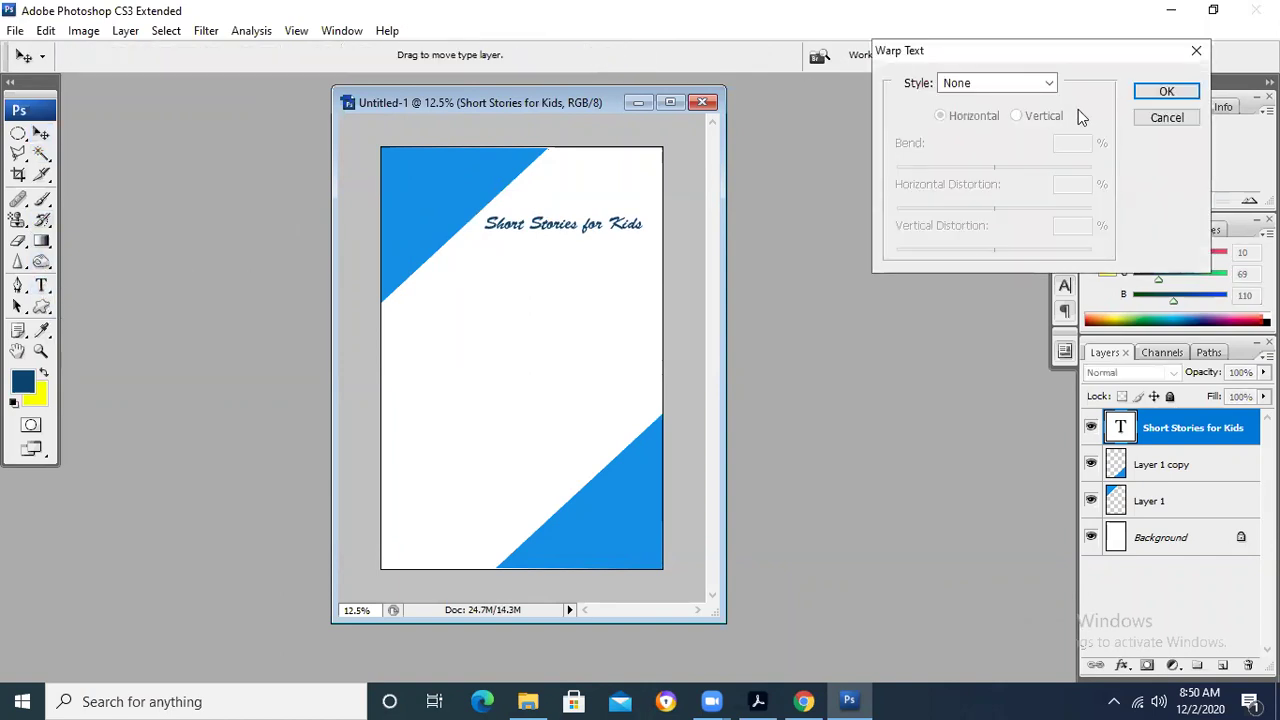
left_click(1049, 82)
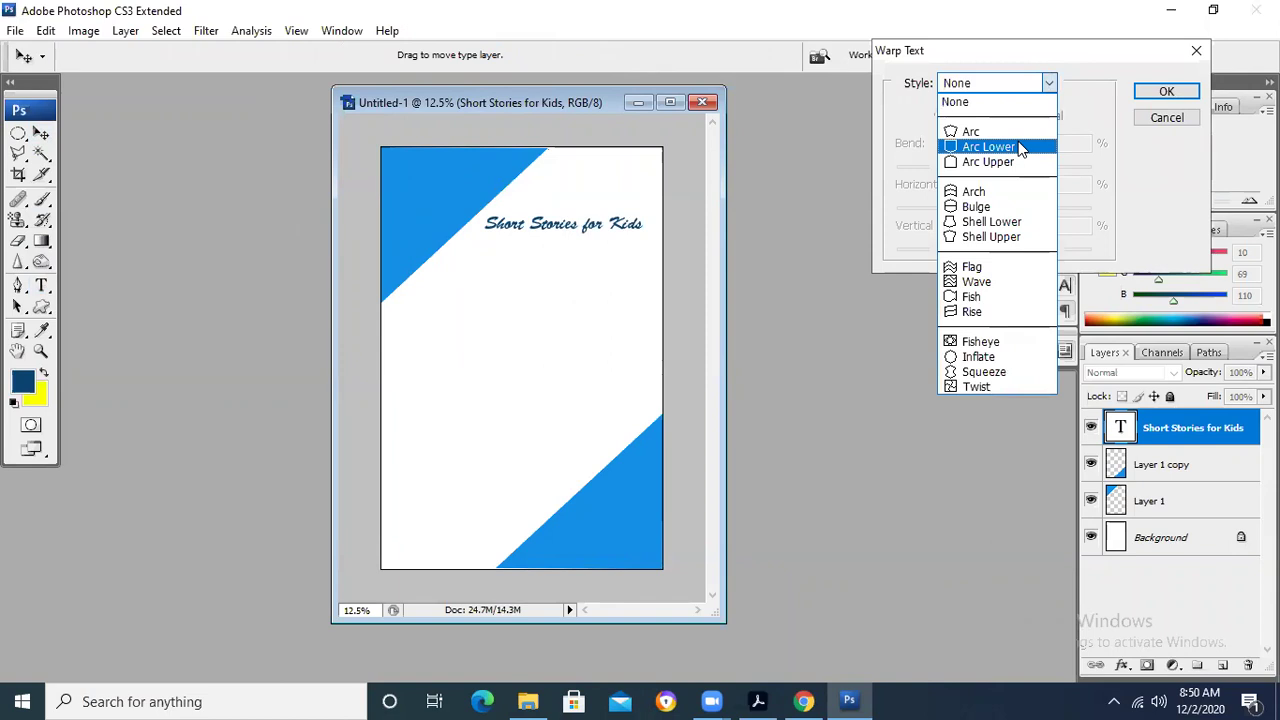
left_click(1010, 283)
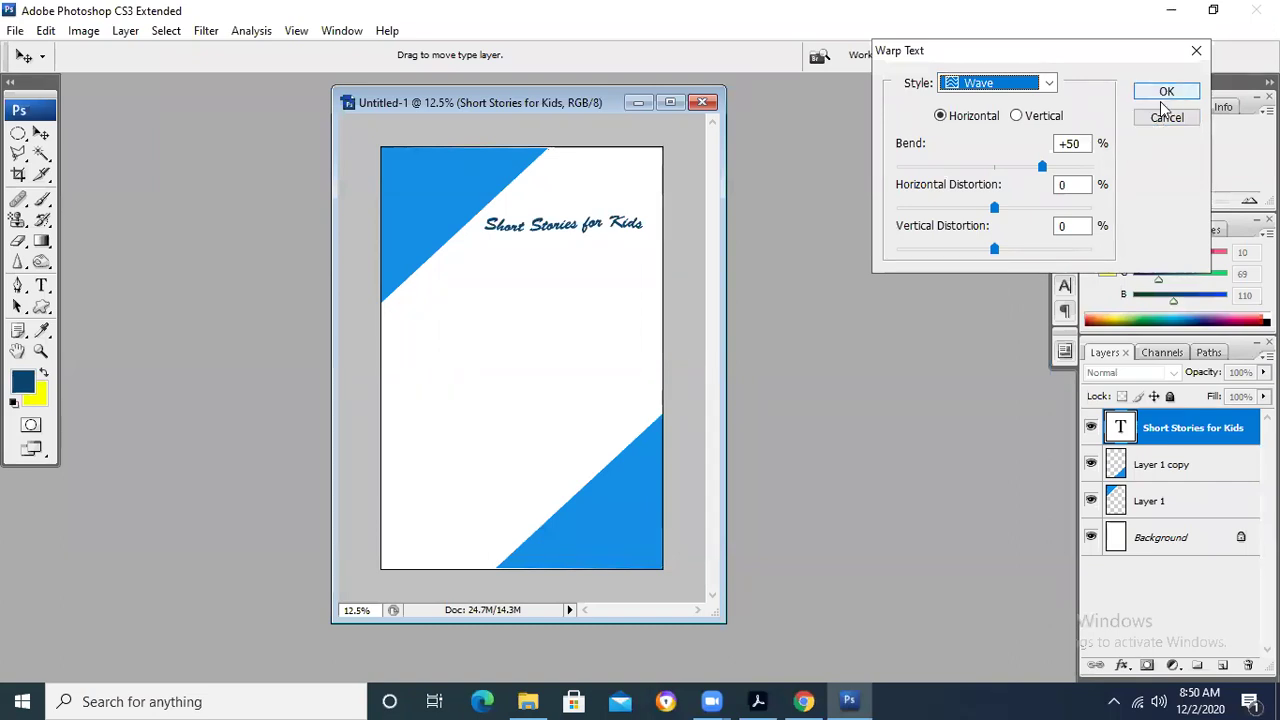
left_click_drag(1042, 166, 1080, 170)
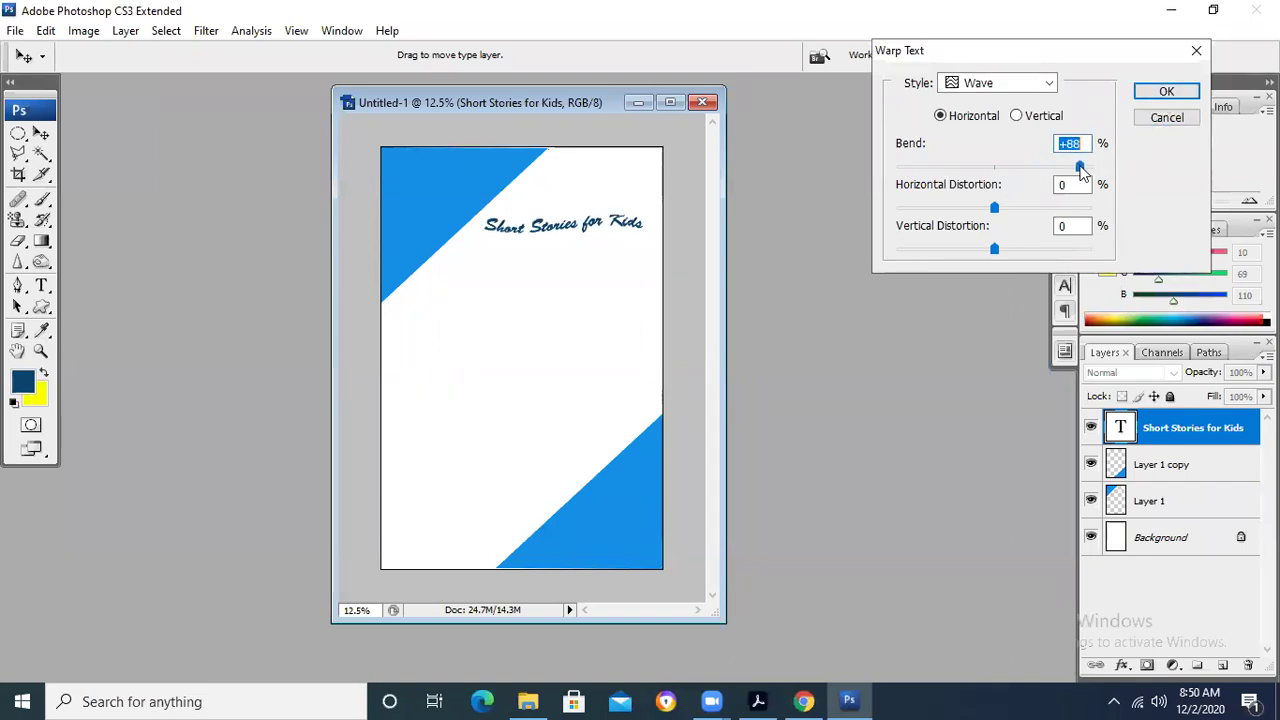
left_click(1167, 92)
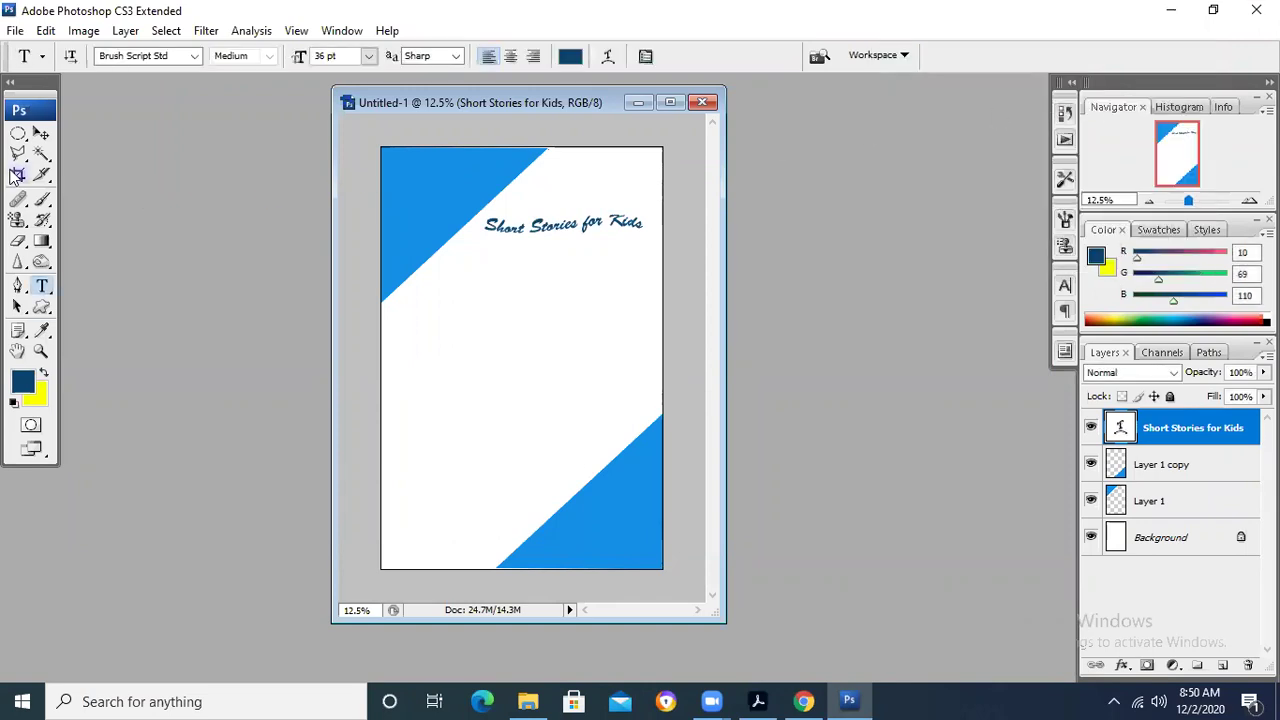
Step: Stretch the warped title vertically to 119.1% height with Free Transform and apply the transformation
key("ctrl+t")
mouse_move(562, 257)
left_mouse_down()
mouse_move(563, 235)
mouse_move(565, 267)
left_mouse_up()
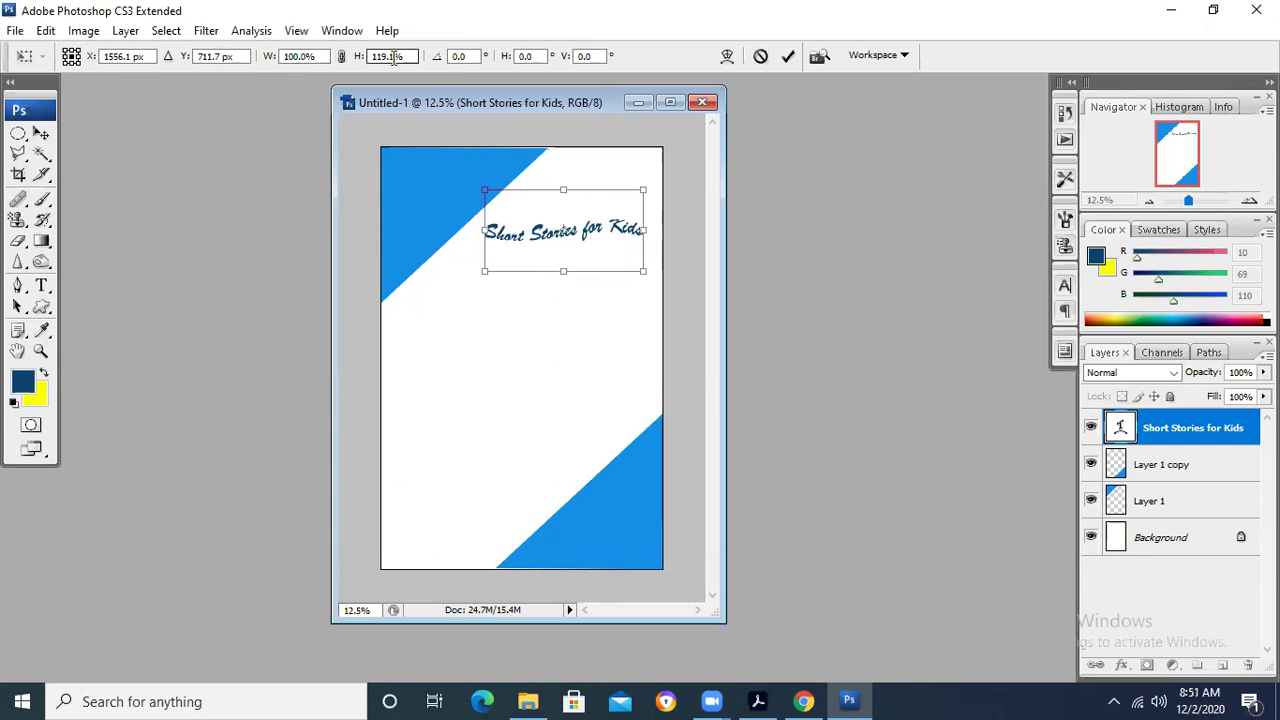
left_click(41, 285)
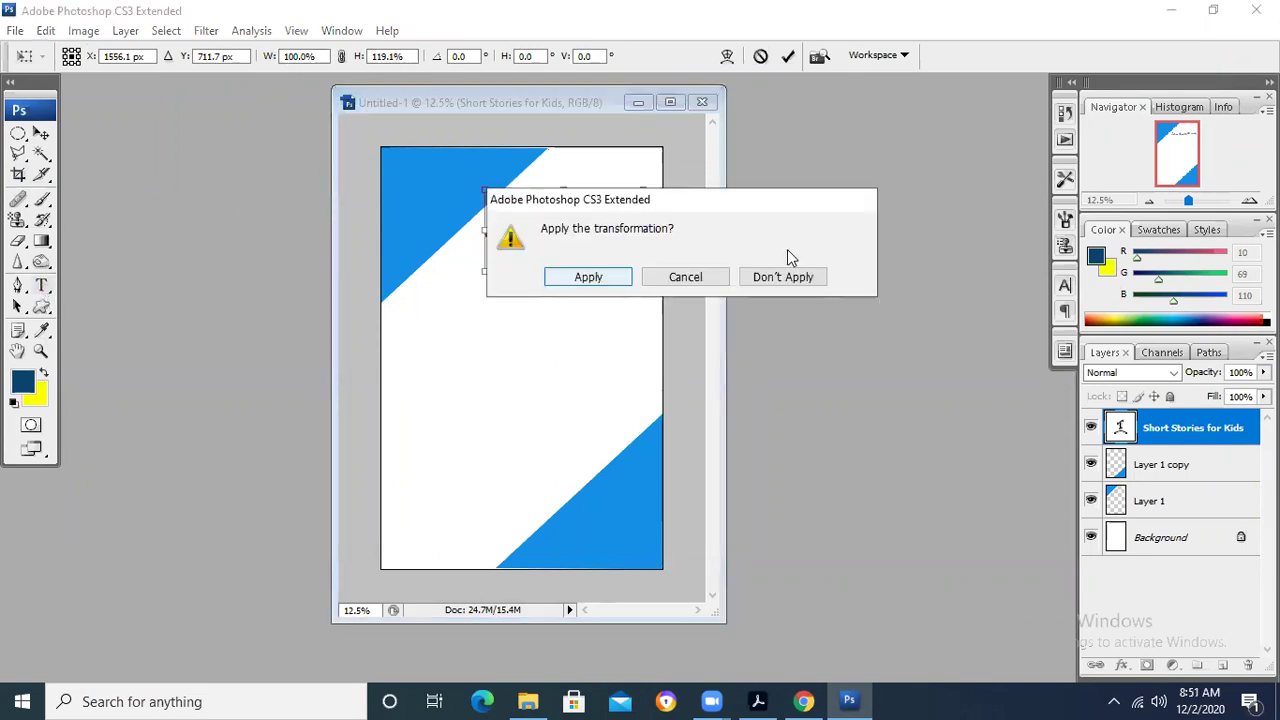
left_click(611, 281)
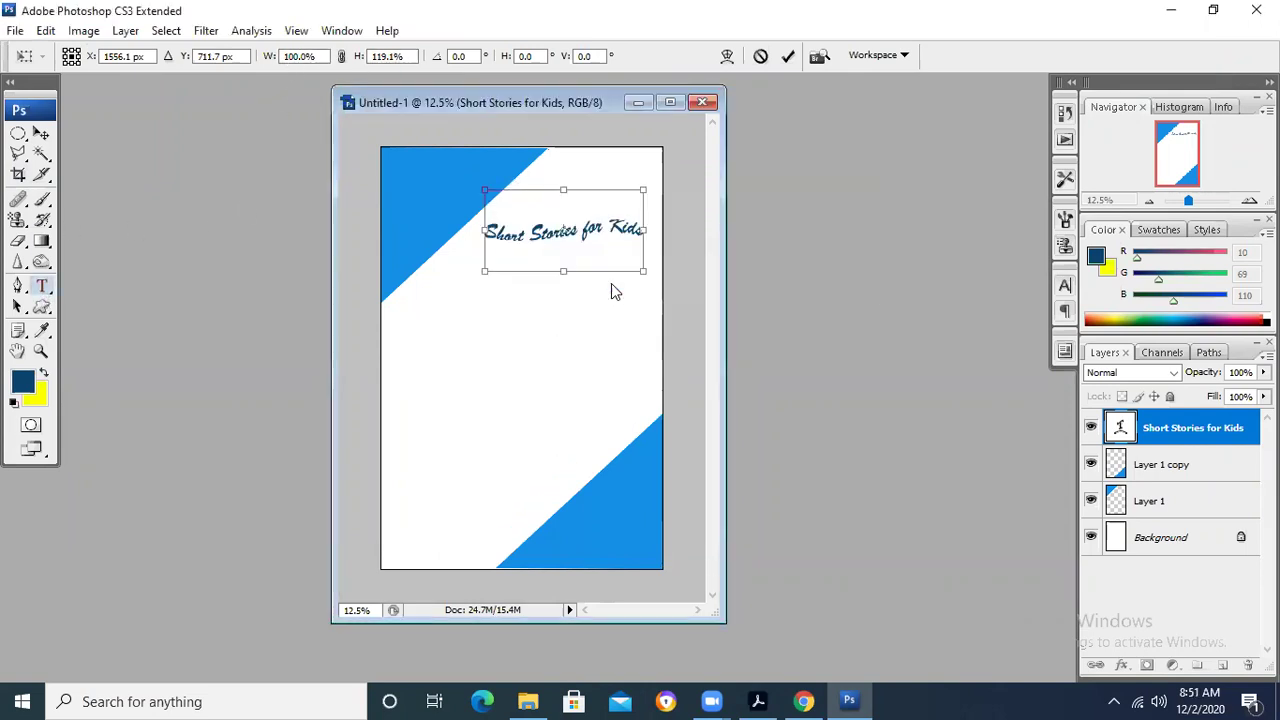
Step: Set the title's font size to 50 pt and move it down and left so it fits within the page
right_click(41, 285)
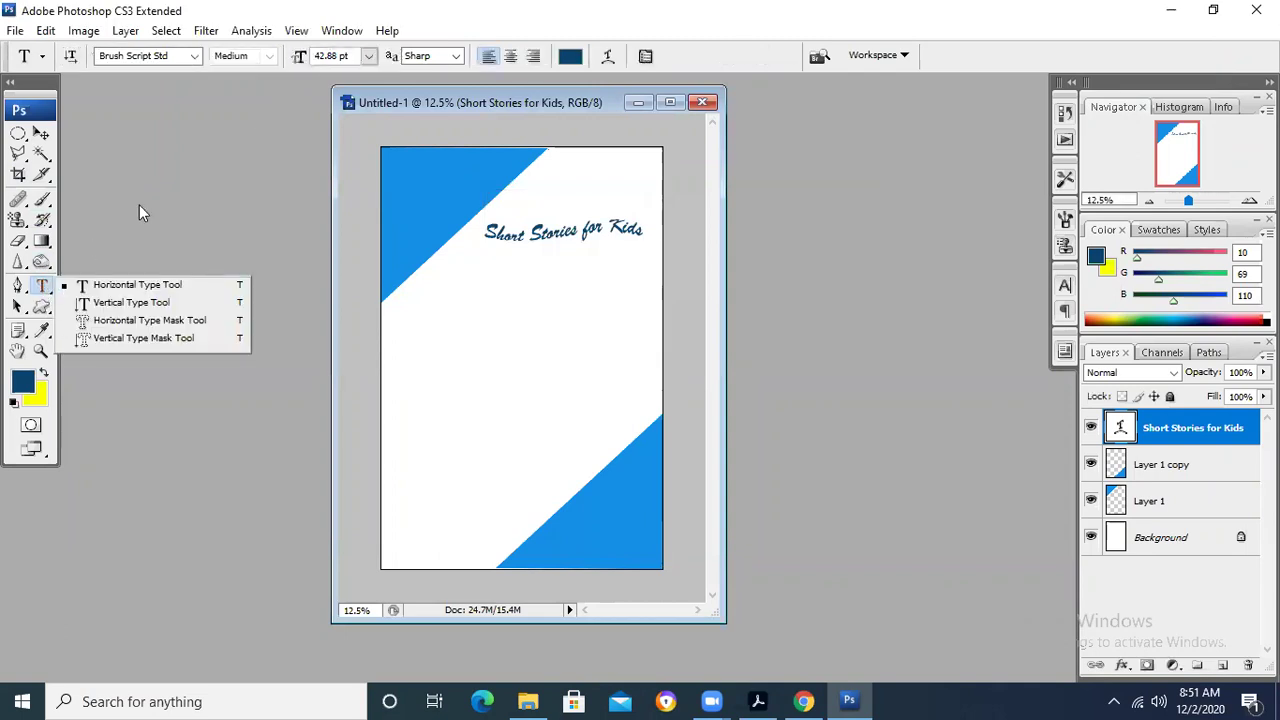
left_click(352, 48)
left_click(350, 57)
type("50")
key("Return")
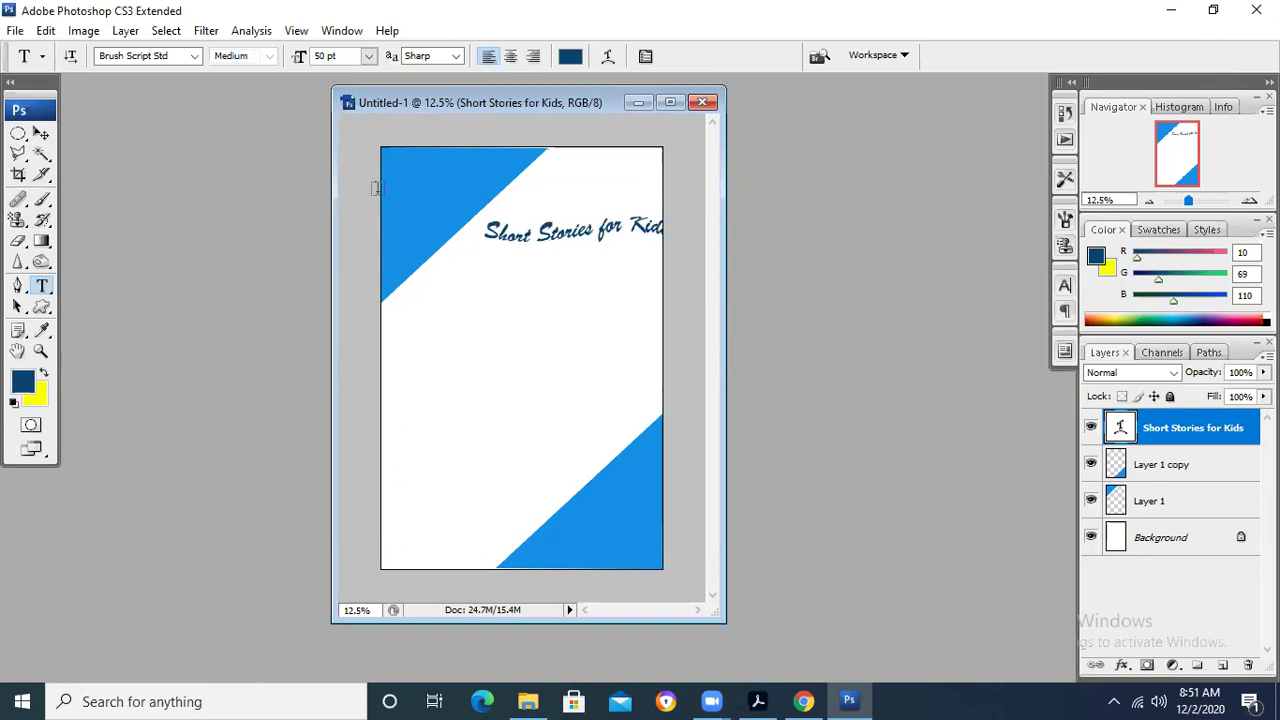
left_click(41, 133)
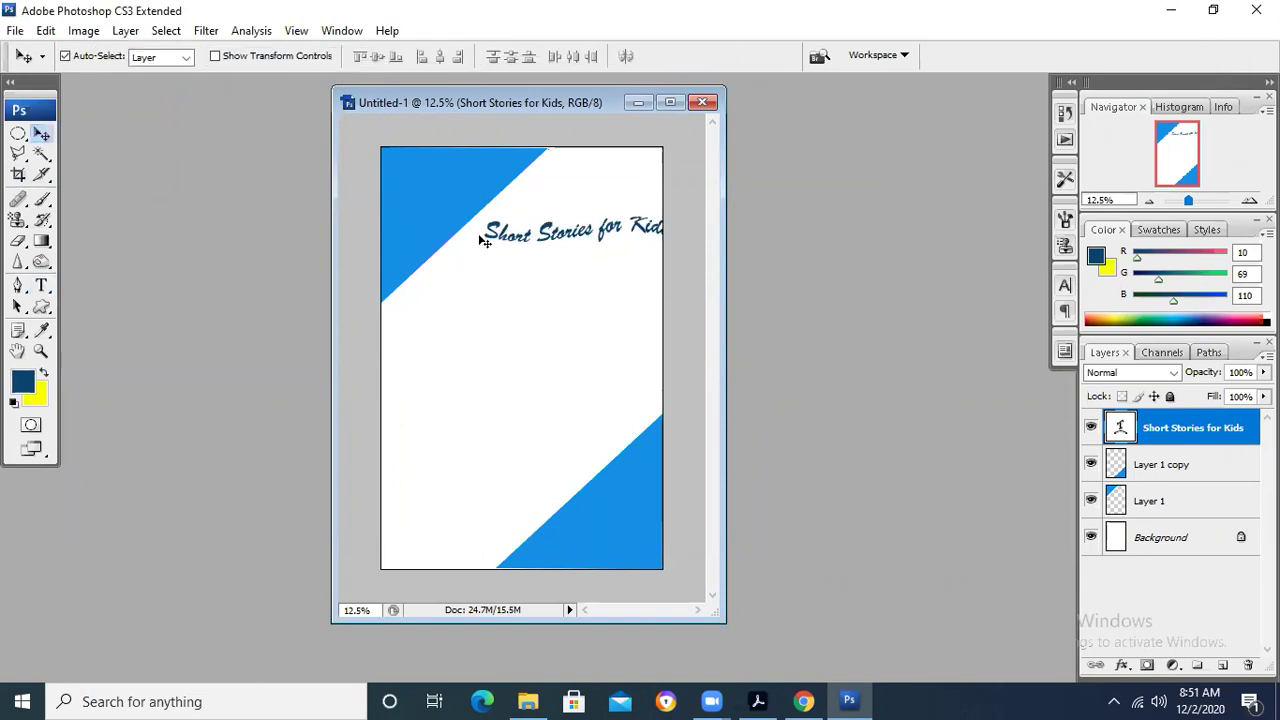
mouse_move(538, 247)
left_mouse_down()
mouse_move(518, 241)
mouse_move(521, 256)
left_mouse_up()
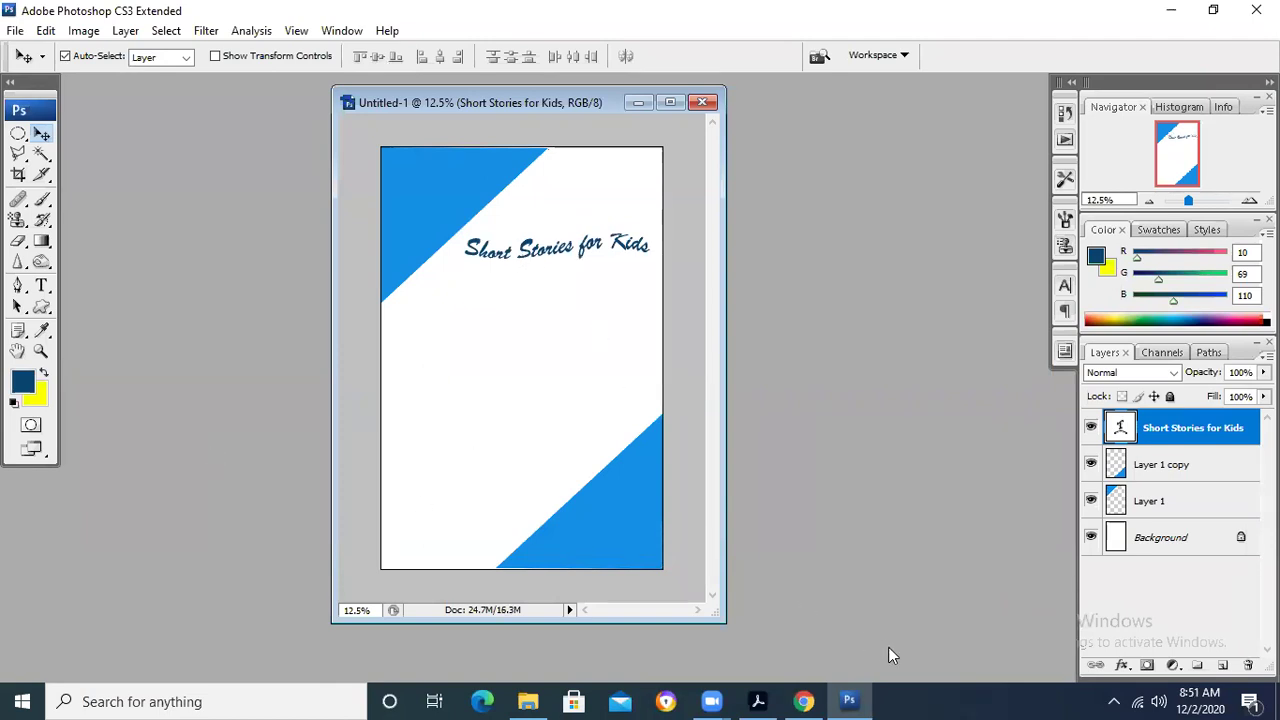
Step: Switch to Chrome and examine the "short stories book cover" image results for cover design ideas
left_click(804, 701)
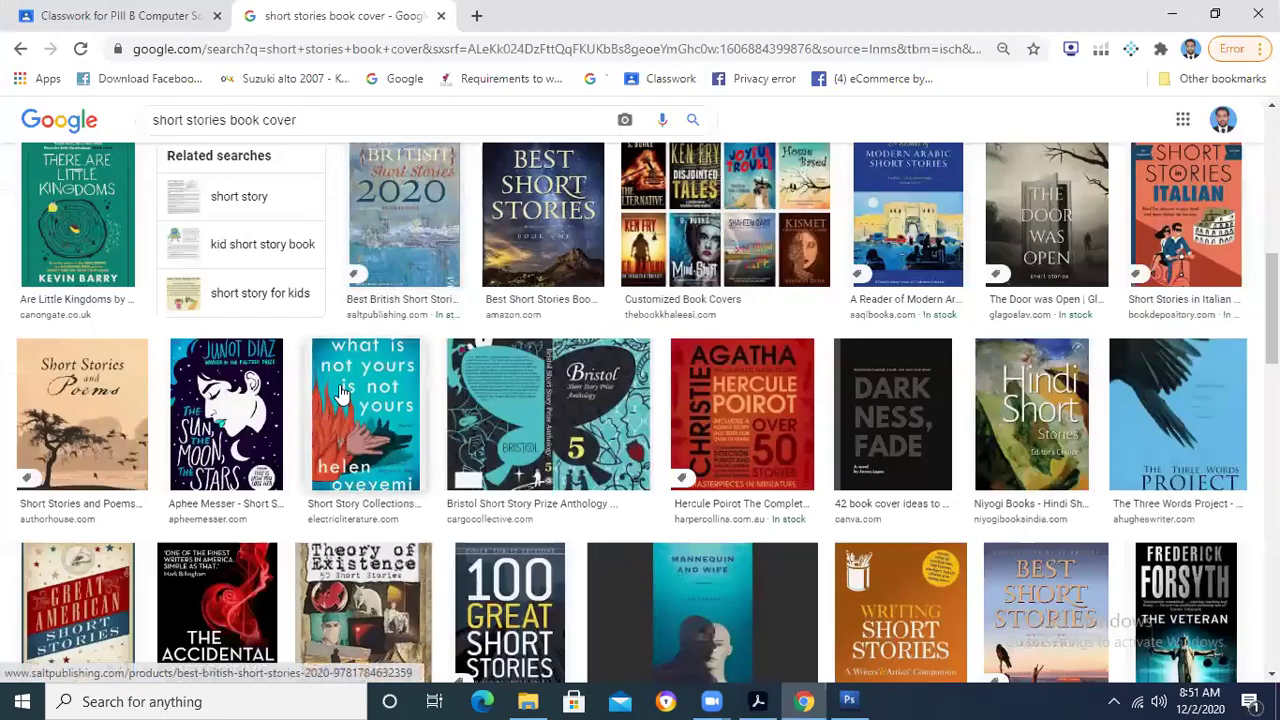
scroll(335, 396, "up", 2)
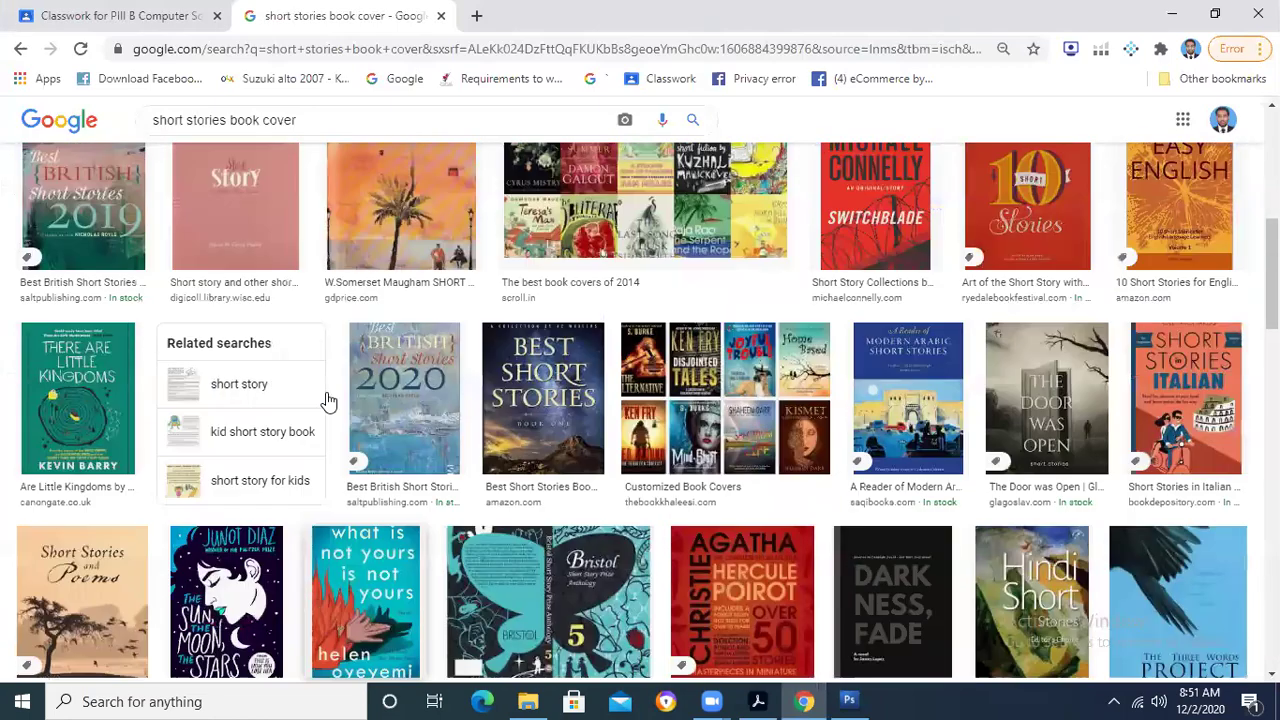
scroll(326, 392, "up", 5)
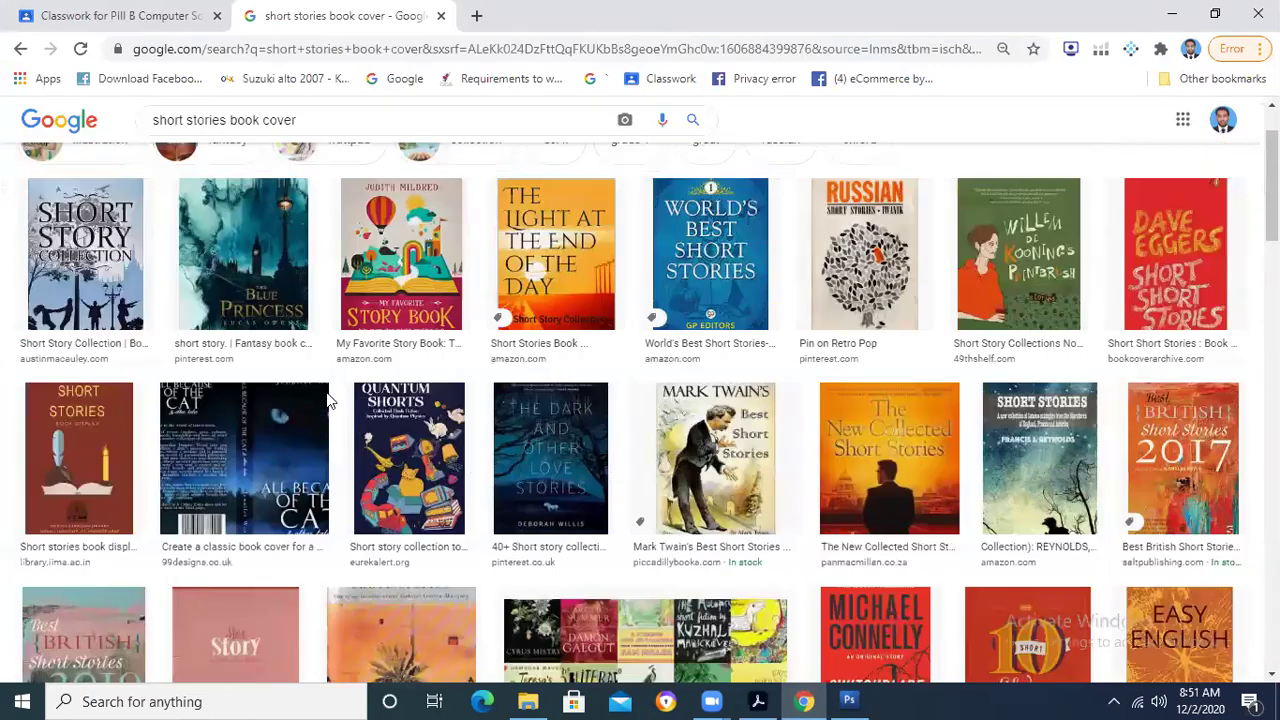
scroll(326, 400, "up", 1)
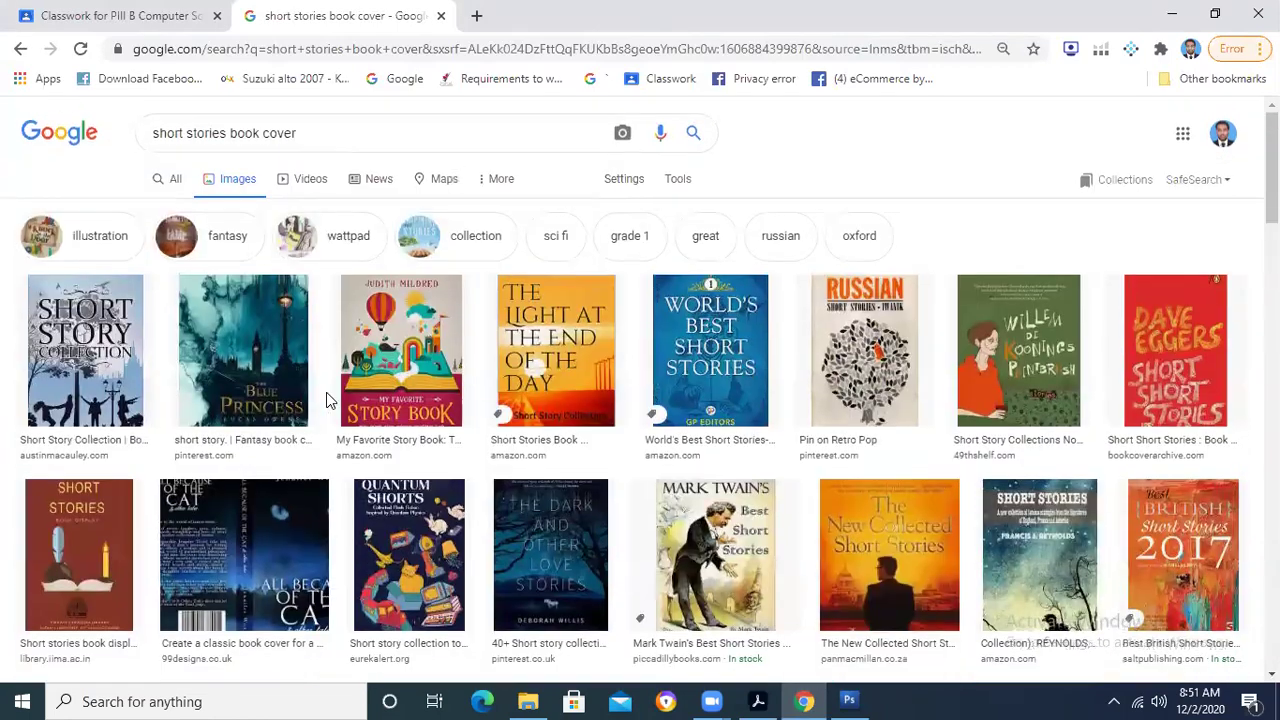
scroll(330, 400, "down", 6)
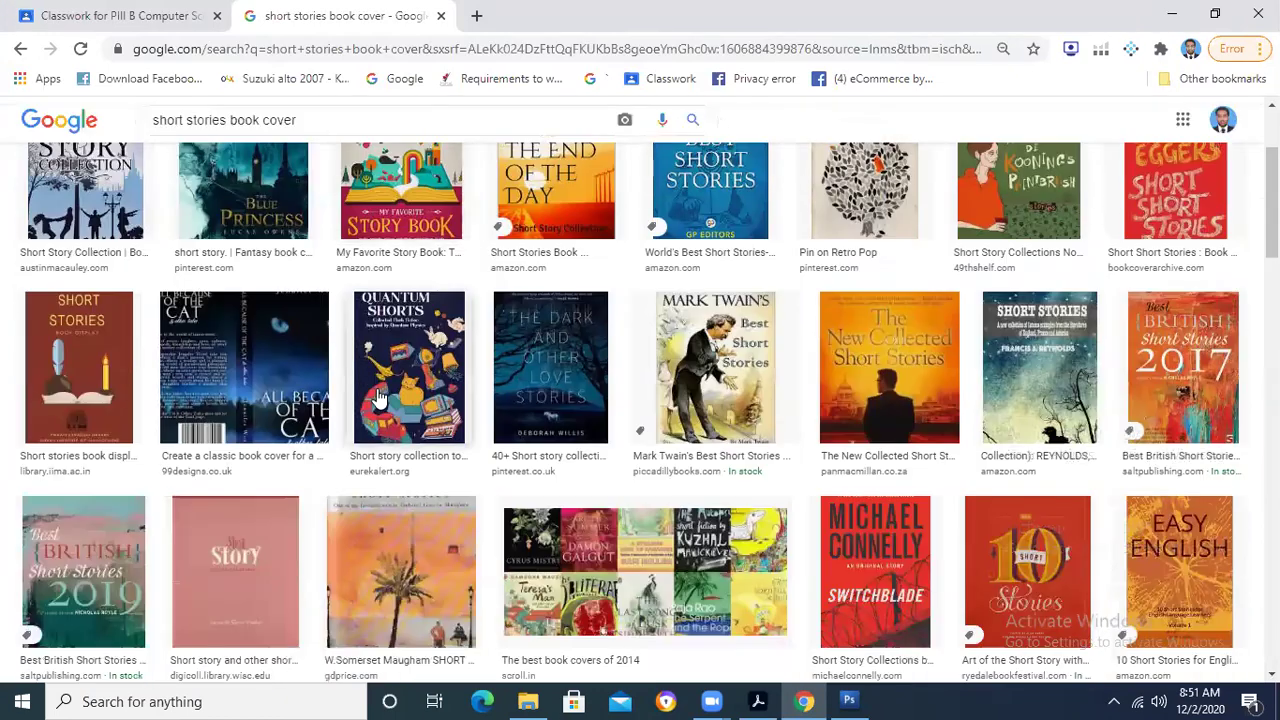
scroll(378, 398, "down", 20)
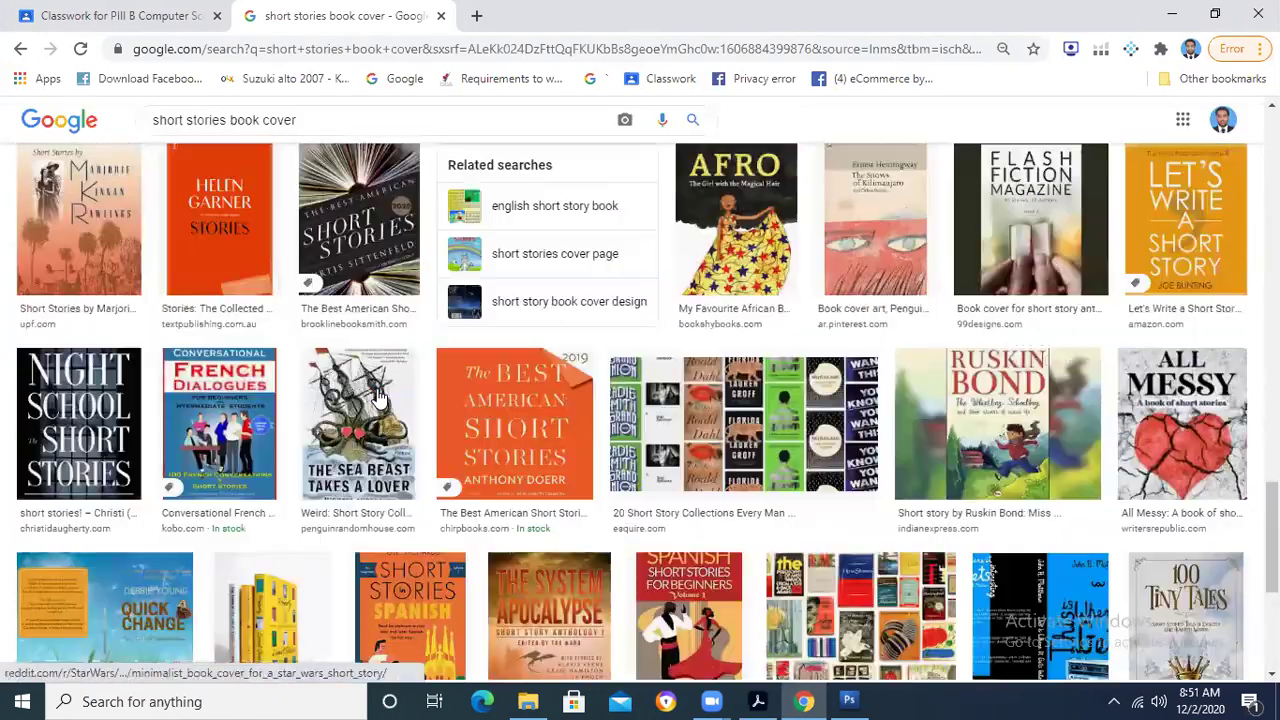
scroll(378, 398, "down", 1)
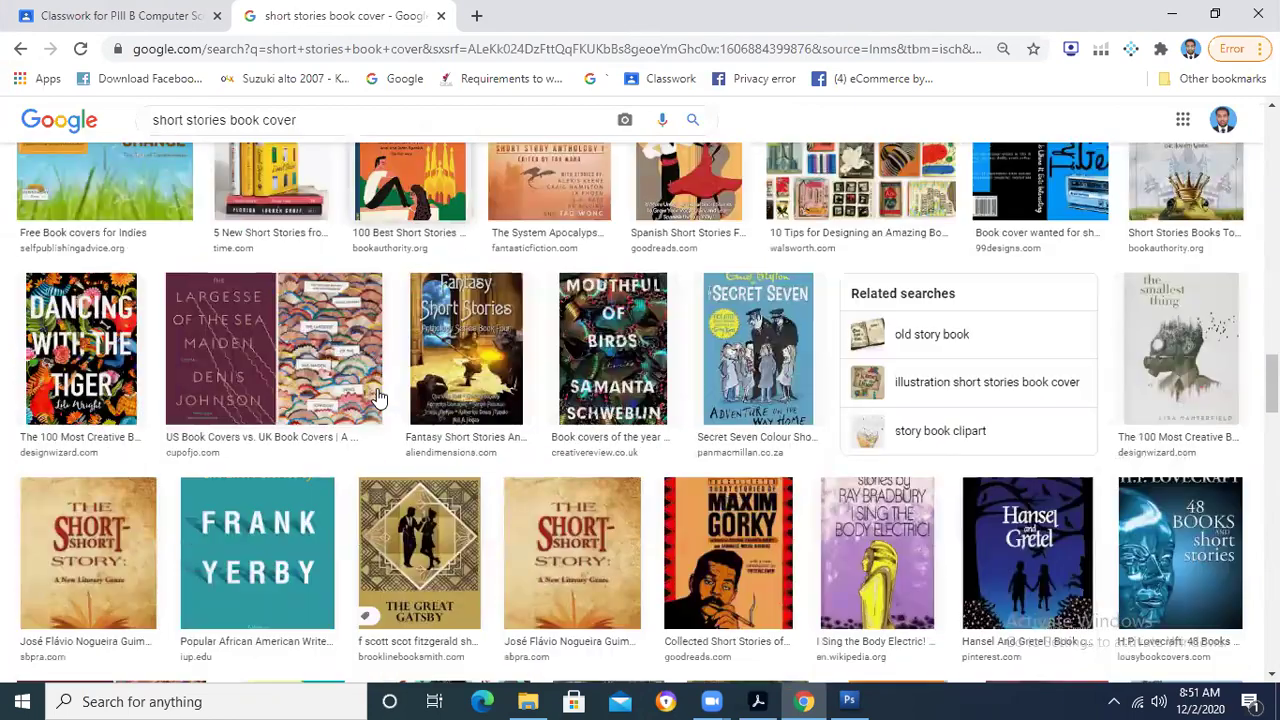
scroll(378, 398, "down", 5)
scroll(378, 398, "down", 2)
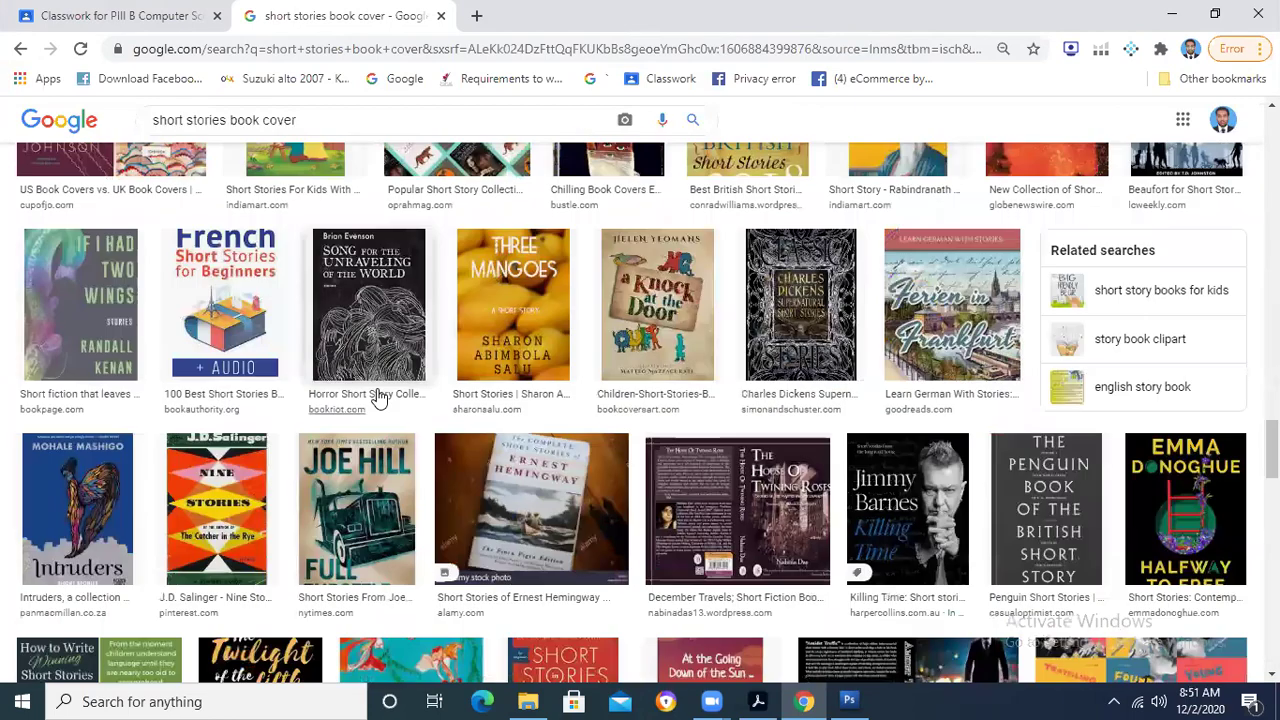
scroll(378, 398, "up", 4)
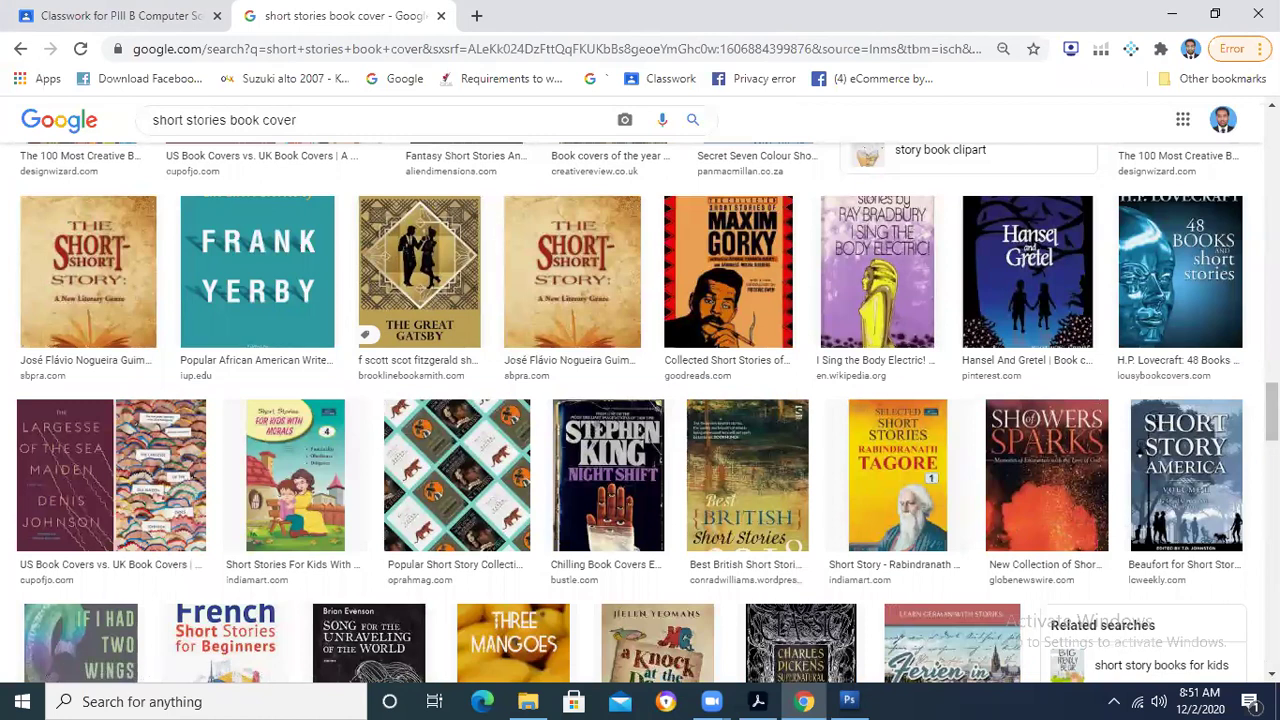
Step: Search the image results for "kids stories" instead of short stories book covers
scroll(365, 116, "up", 5)
left_click(150, 133)
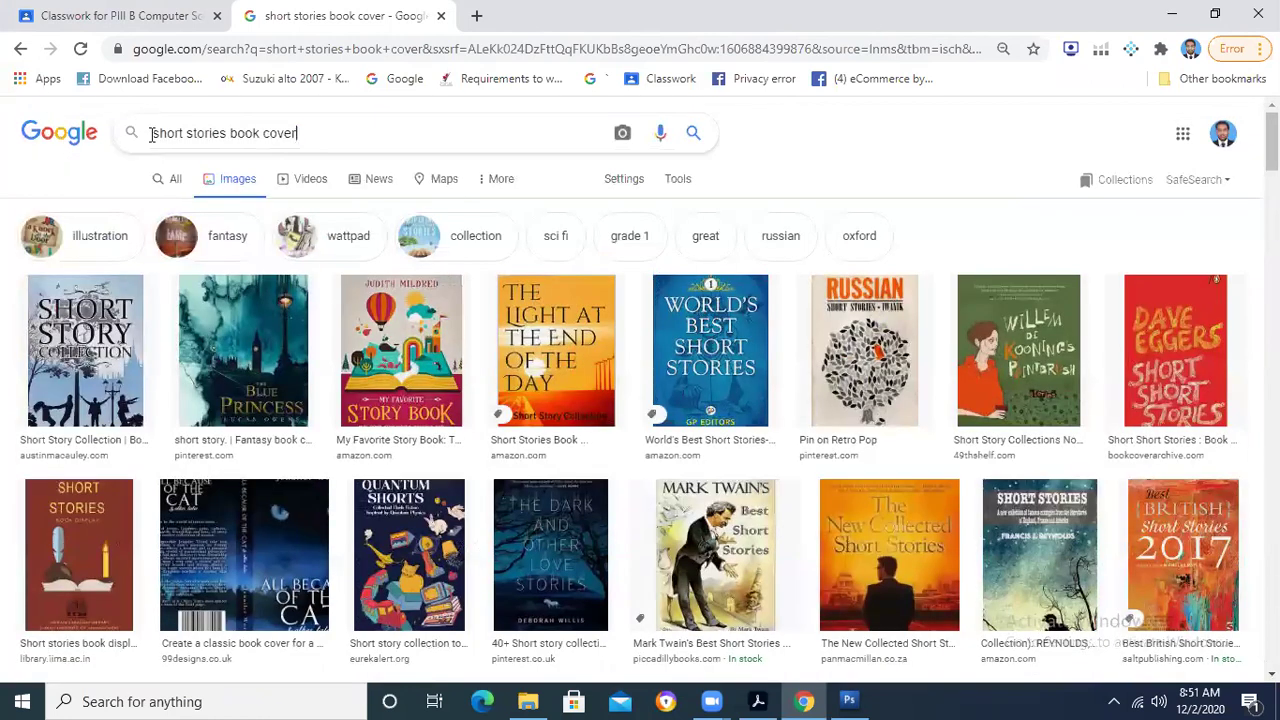
triple_click(150, 133)
type("kids storie")
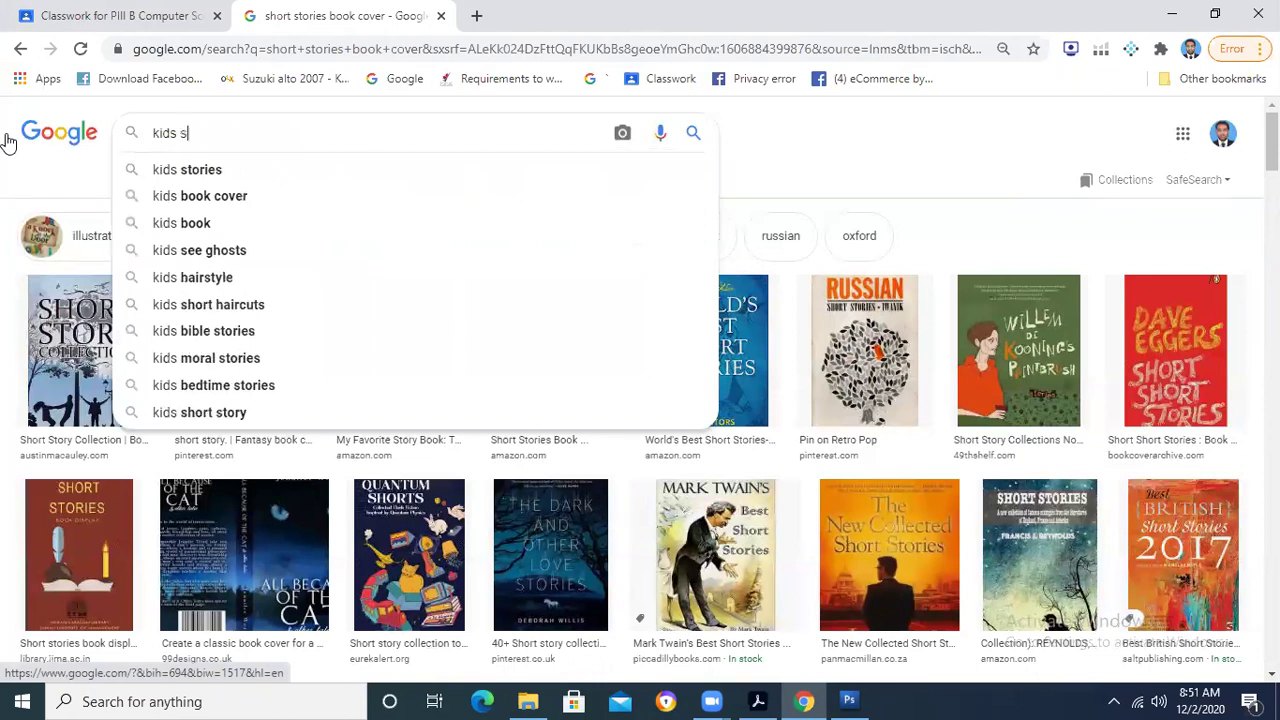
type("s")
key("Return")
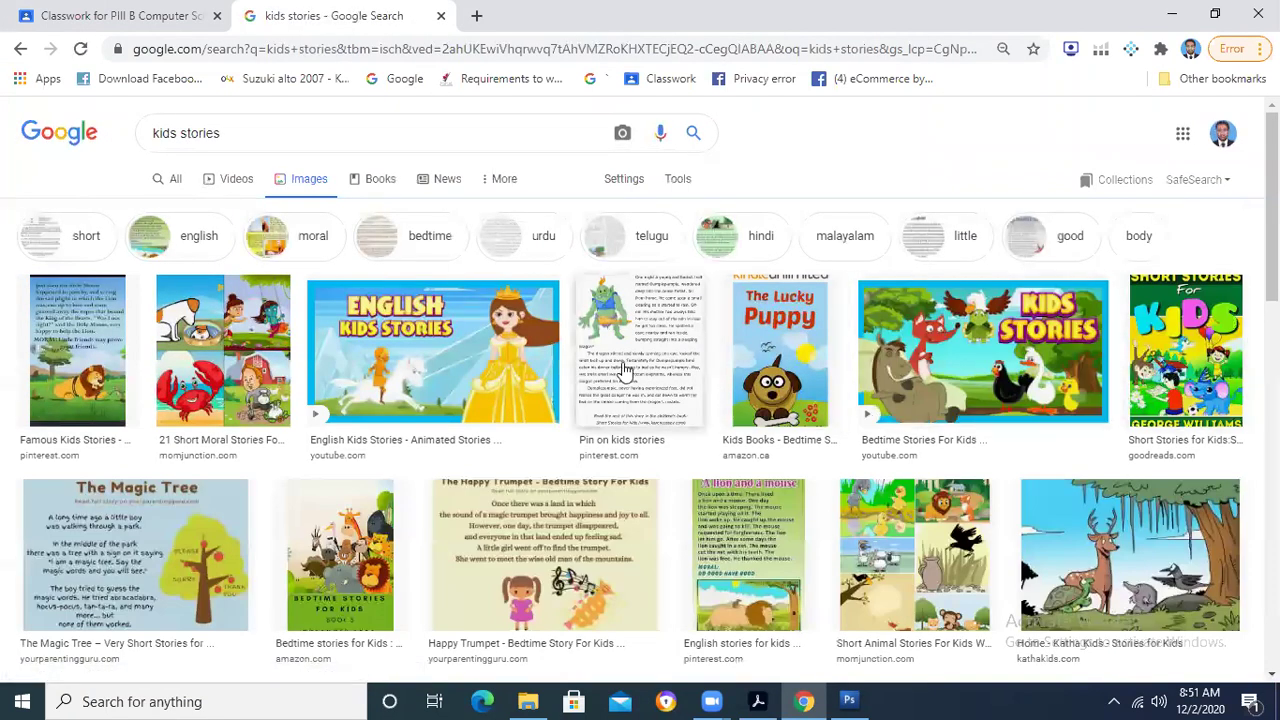
Step: Open the "Kids Stories" mermaid, ugly duckling and monkeys-by-the-river image results in separate new tabs
scroll(365, 418, "down", 1)
scroll(365, 418, "down", 1)
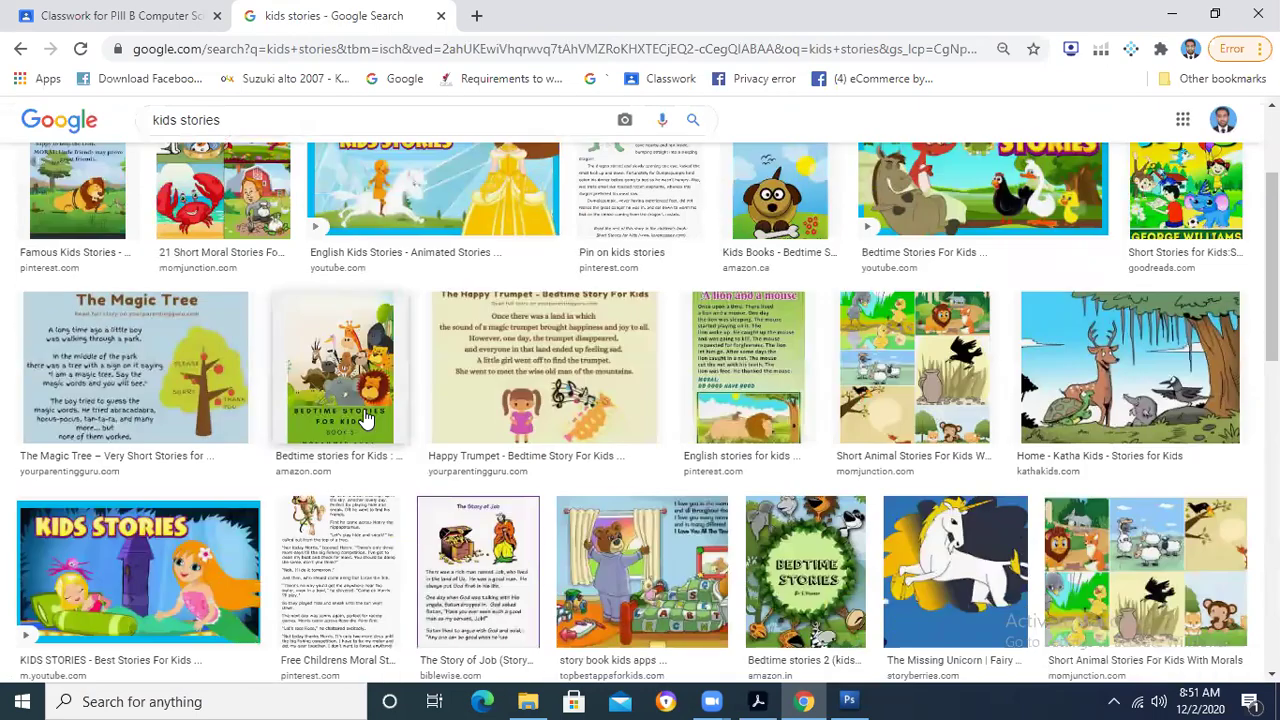
scroll(632, 410, "down", 1)
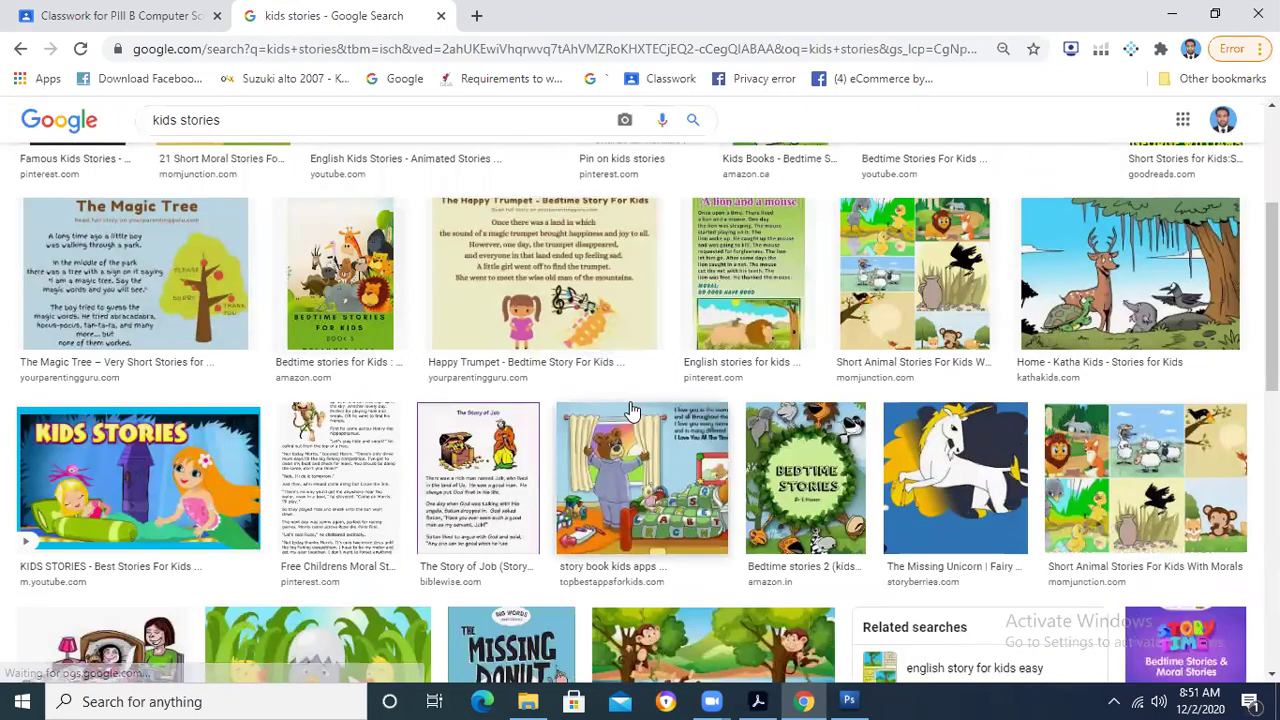
scroll(632, 410, "down", 2)
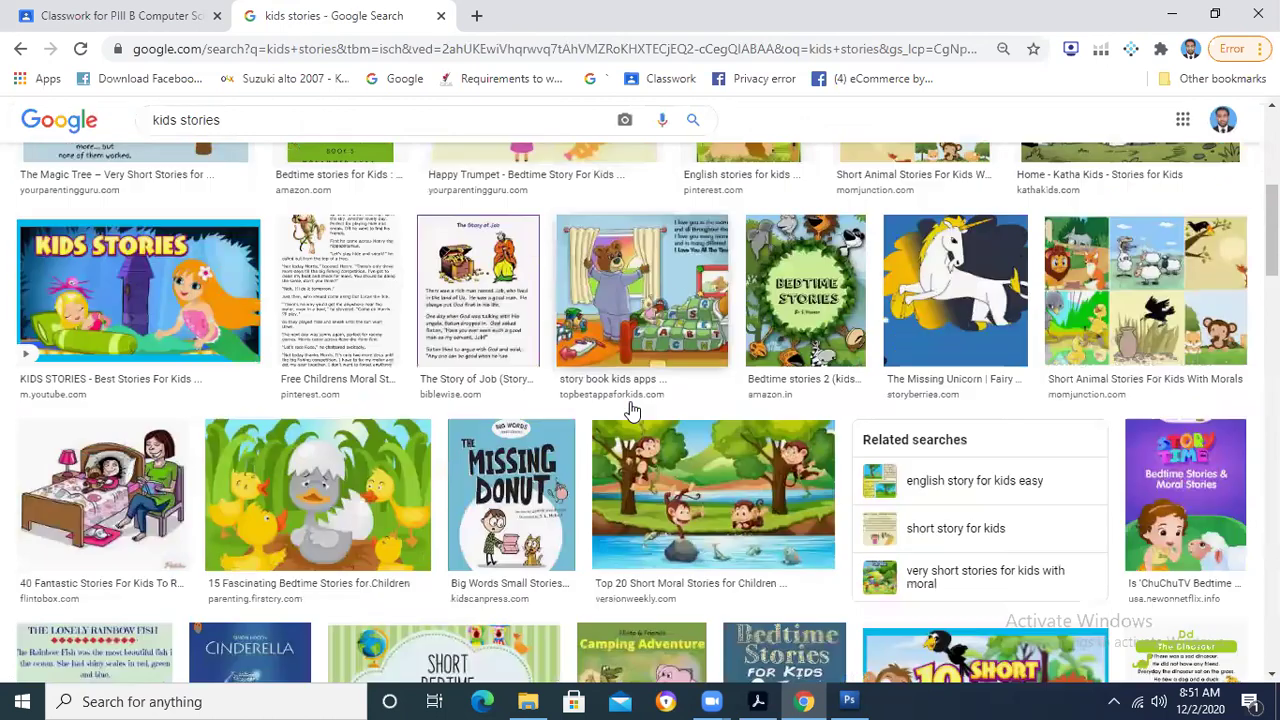
right_click(70, 316)
left_click(105, 323)
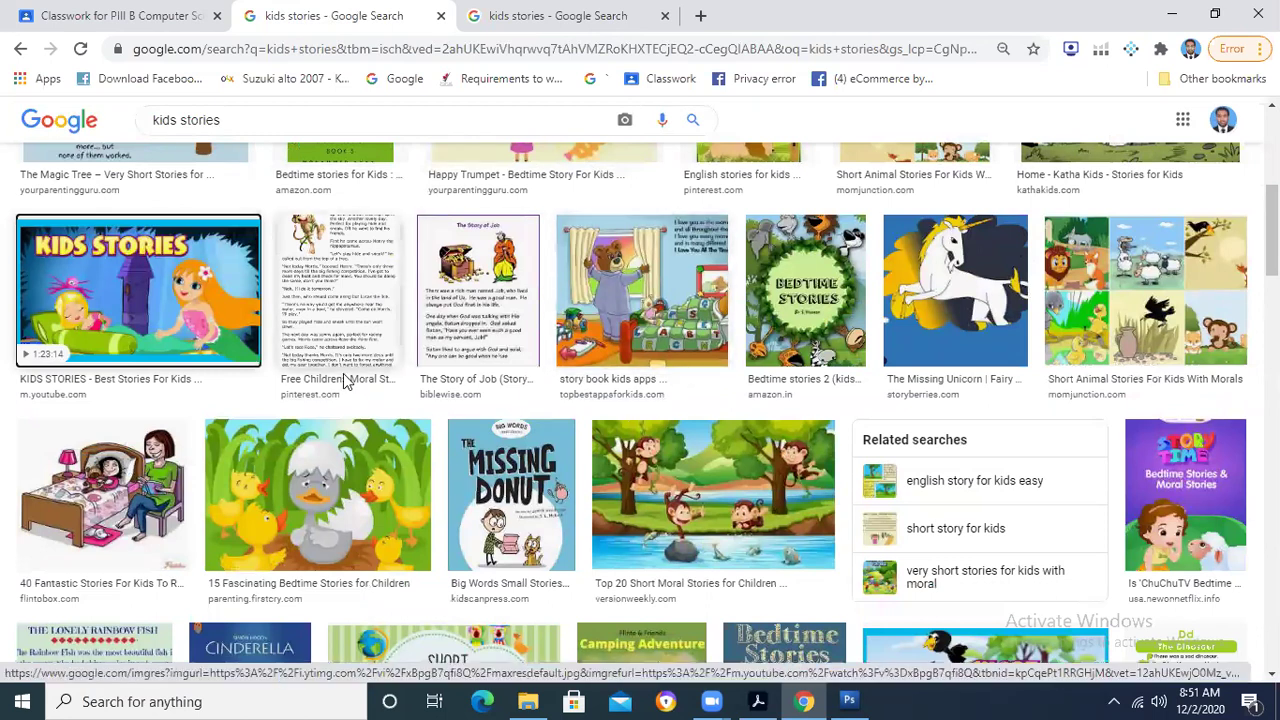
right_click(344, 483)
left_click(418, 234)
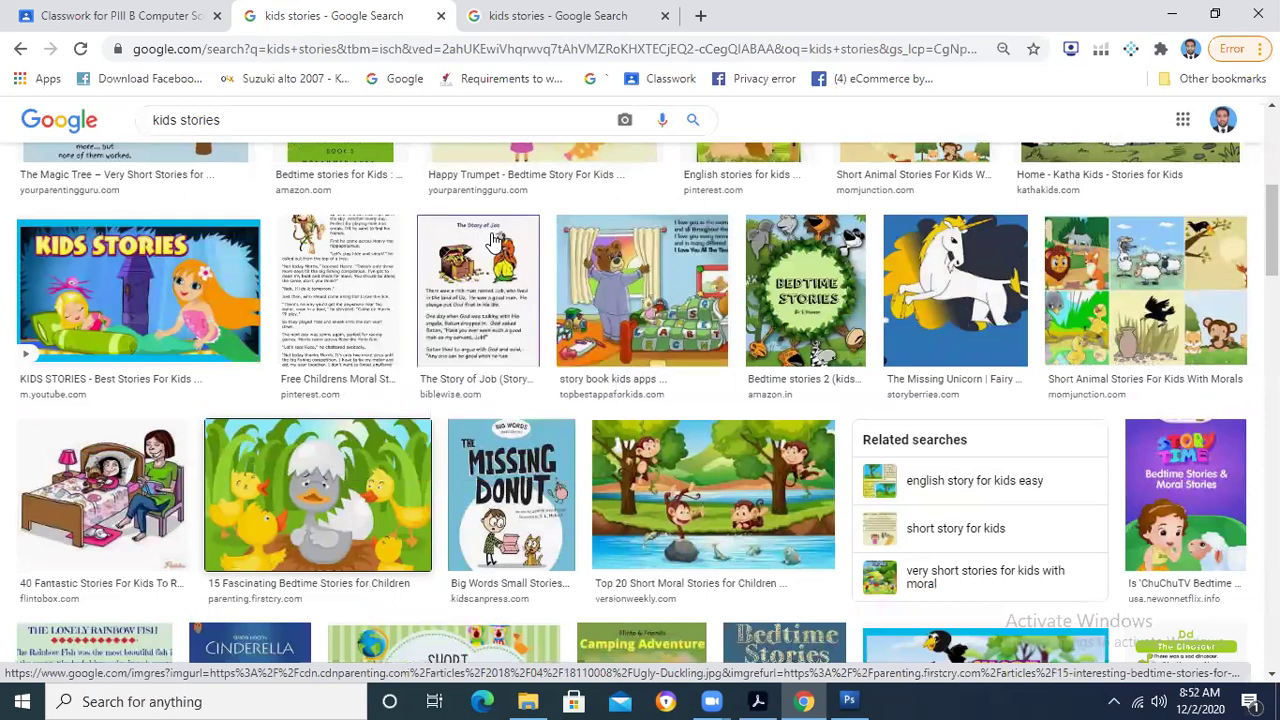
right_click(785, 470)
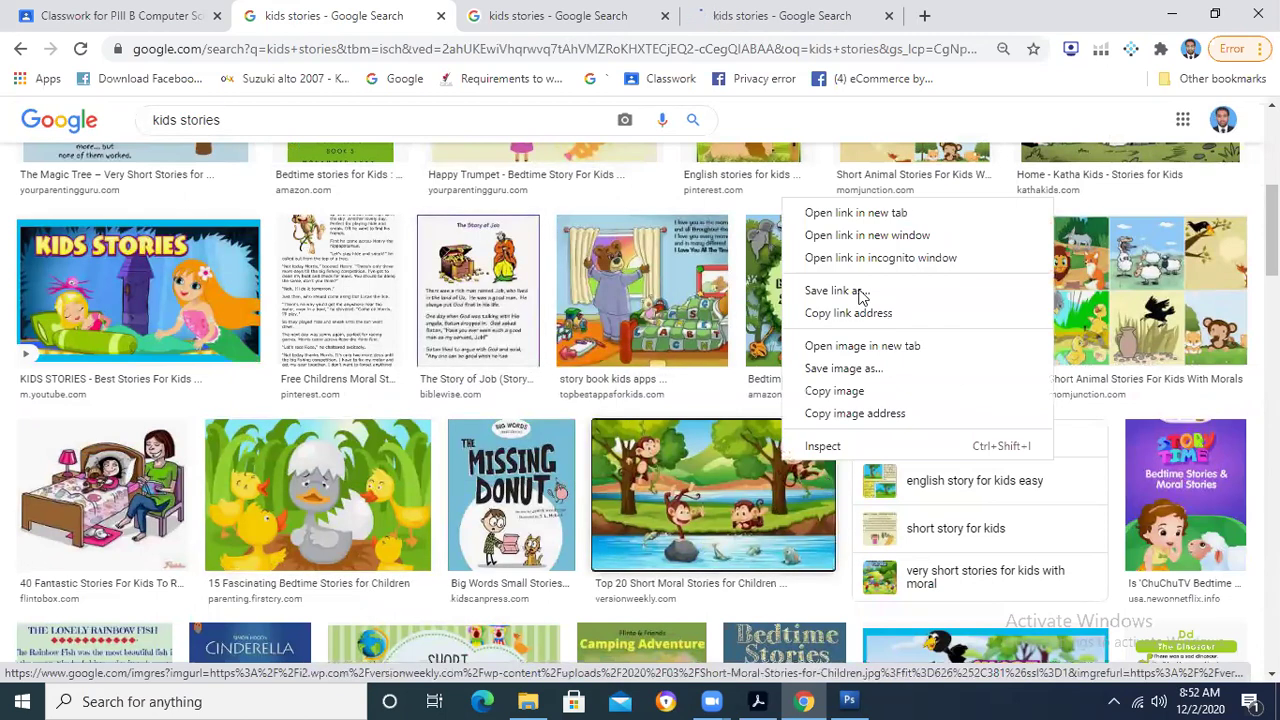
left_click(896, 210)
Step: Save the "Kids Stories" mermaid image to the Desktop as the JPEG maxresdefault
left_click(768, 12)
left_click(586, 14)
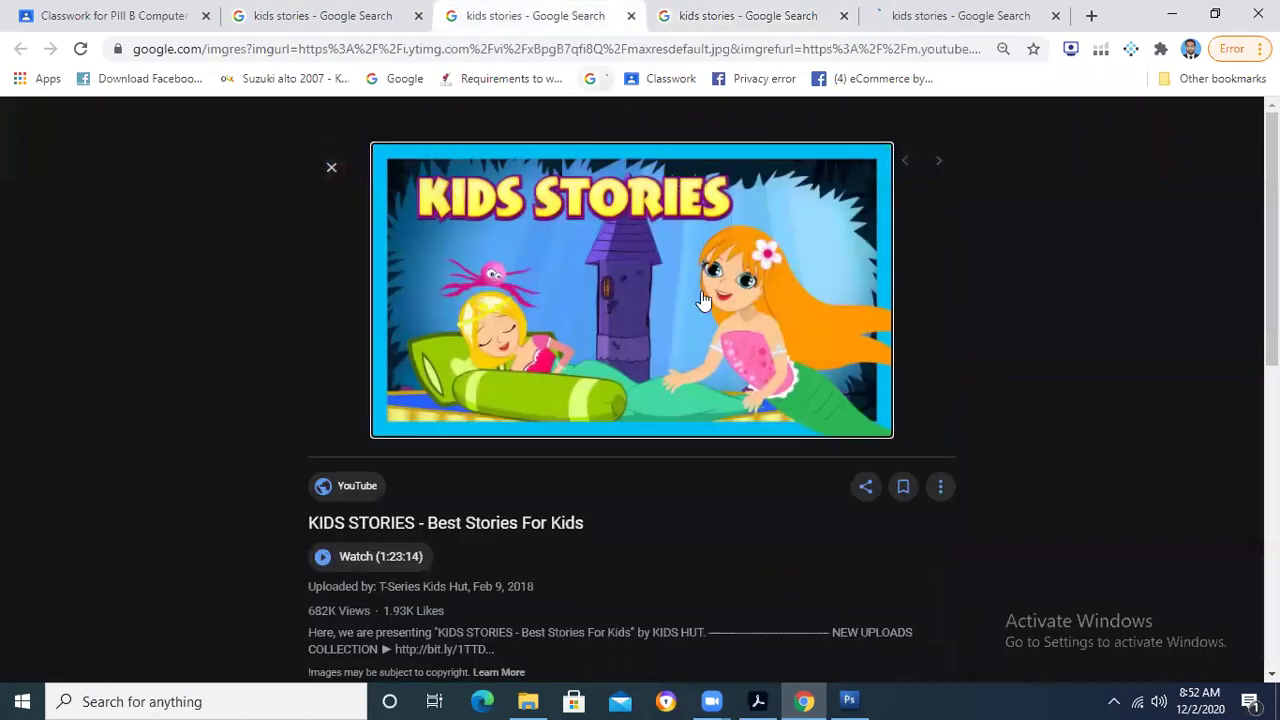
right_click(643, 281)
left_click(724, 461)
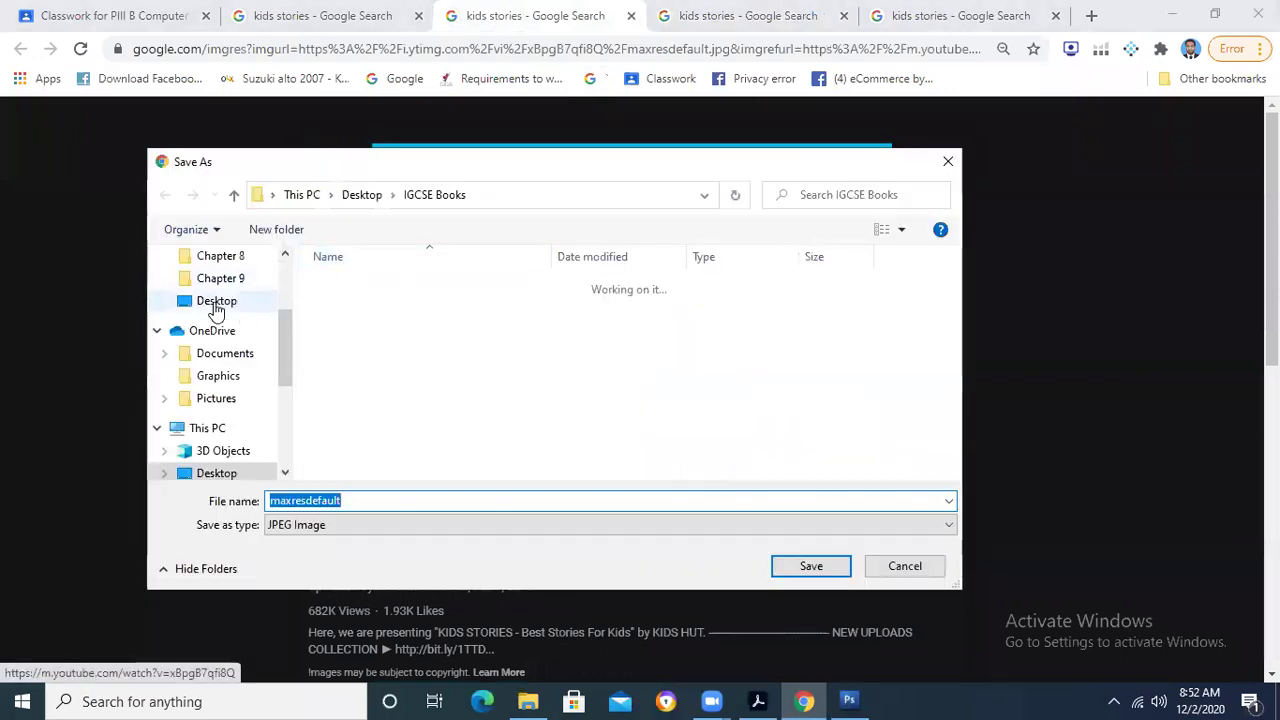
left_click(235, 300)
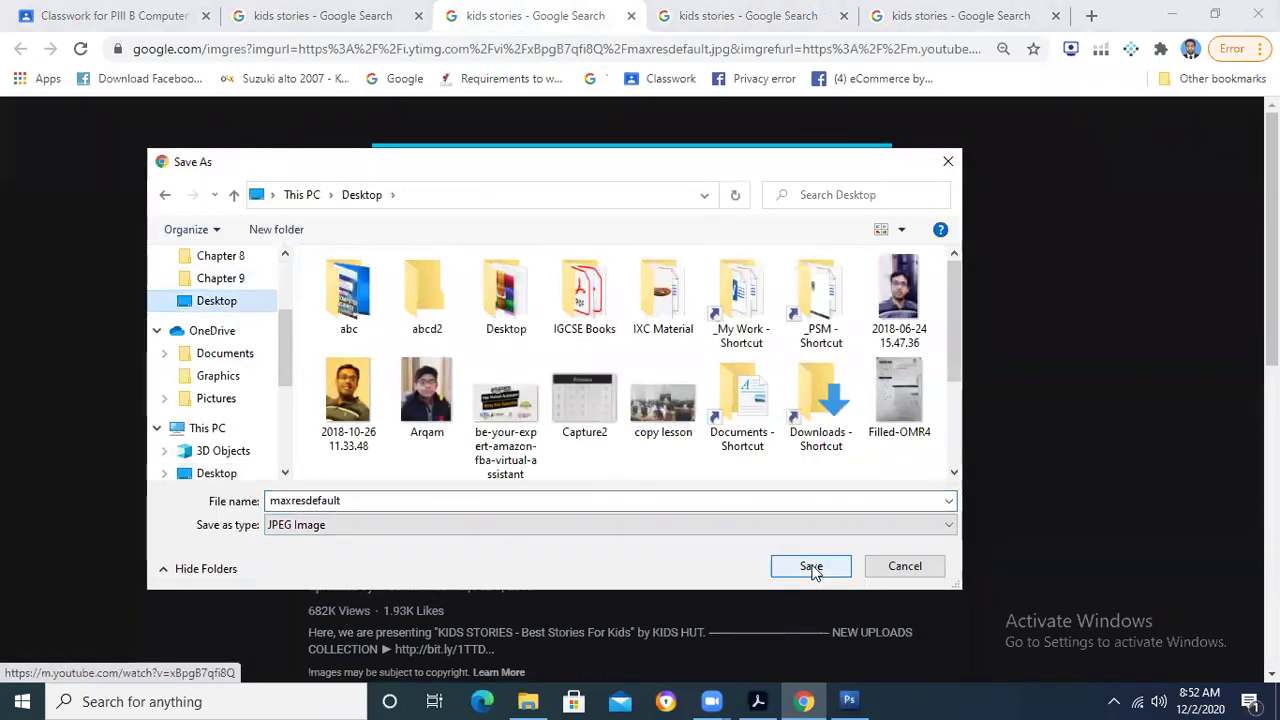
left_click(811, 568)
Step: Save the ugly duckling image to the Desktop as the JPEG Ugly-Duckling
left_click(750, 15)
right_click(635, 318)
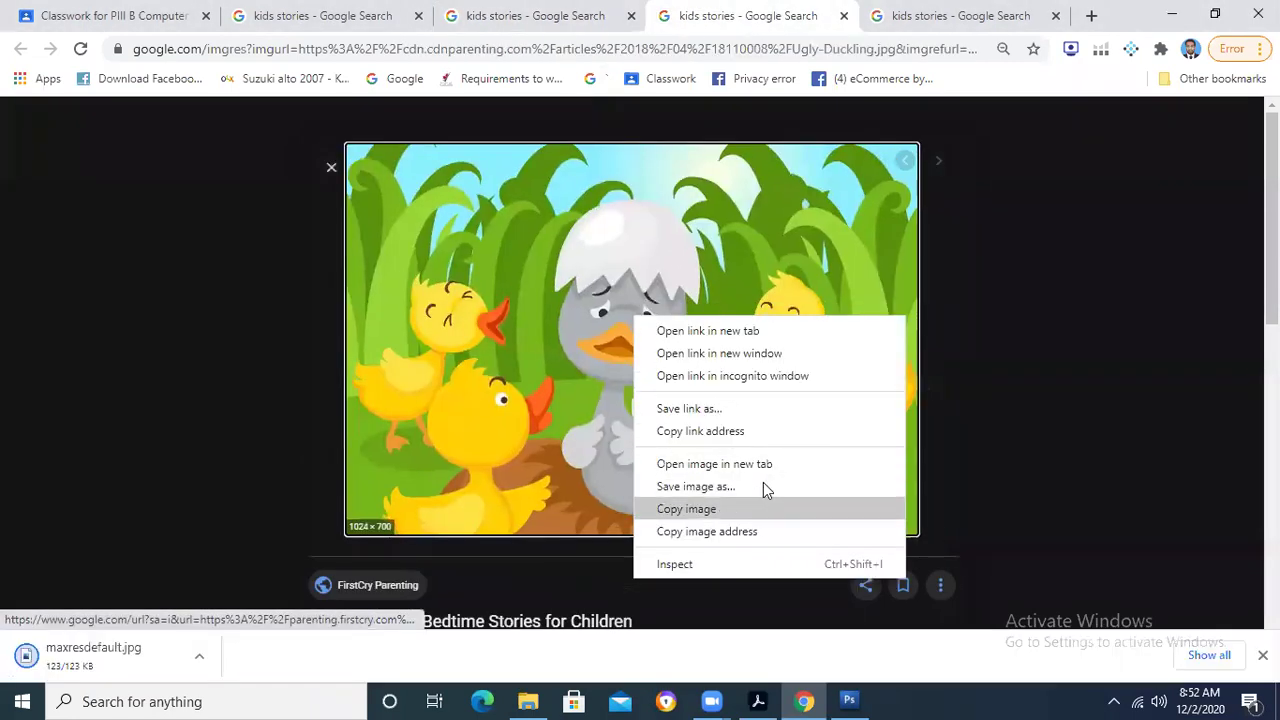
left_click(746, 486)
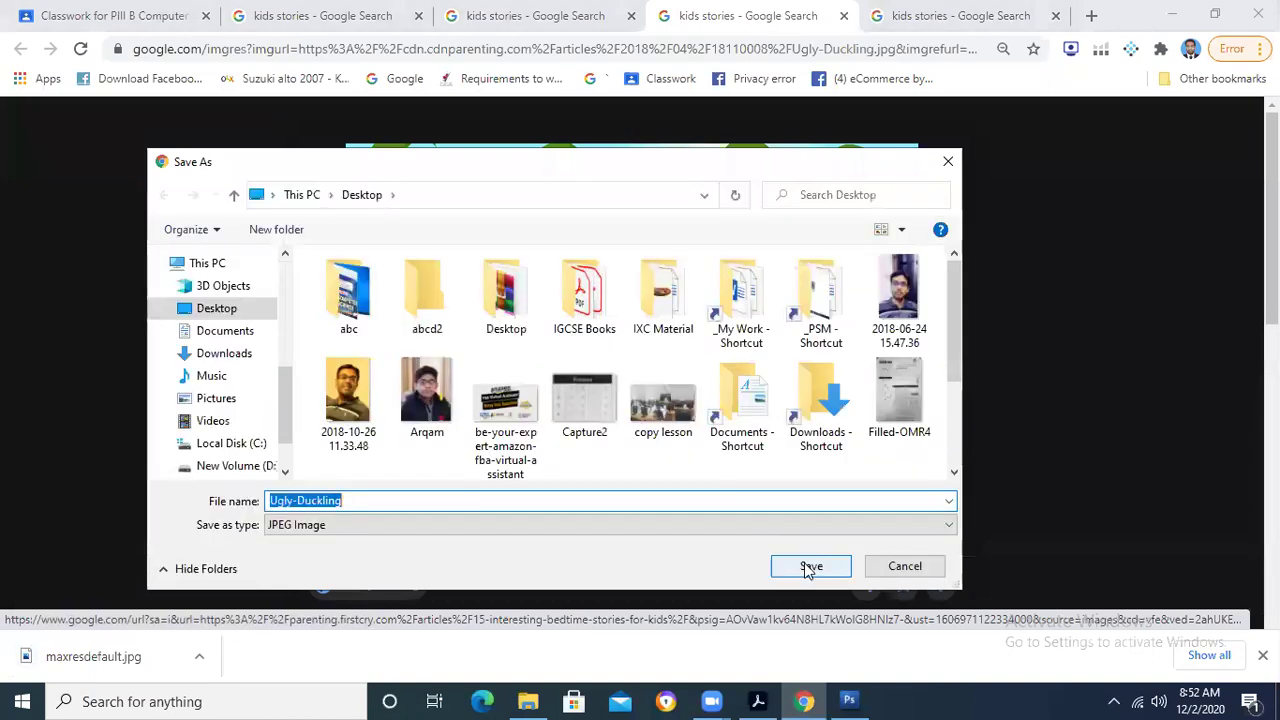
left_click(811, 566)
Step: Save the monkeys-by-the-river image to the Desktop as the JPEG Short-Moral-Stories-for-Children
left_click(868, 14)
right_click(681, 381)
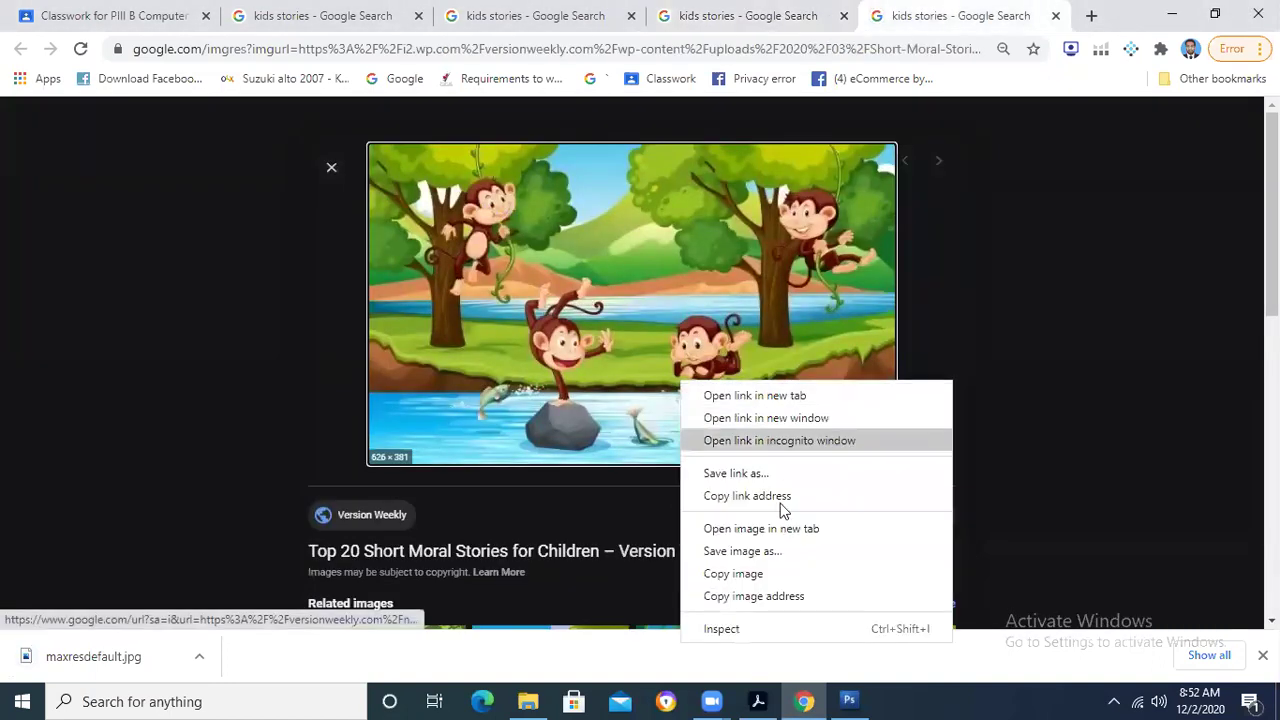
left_click(745, 551)
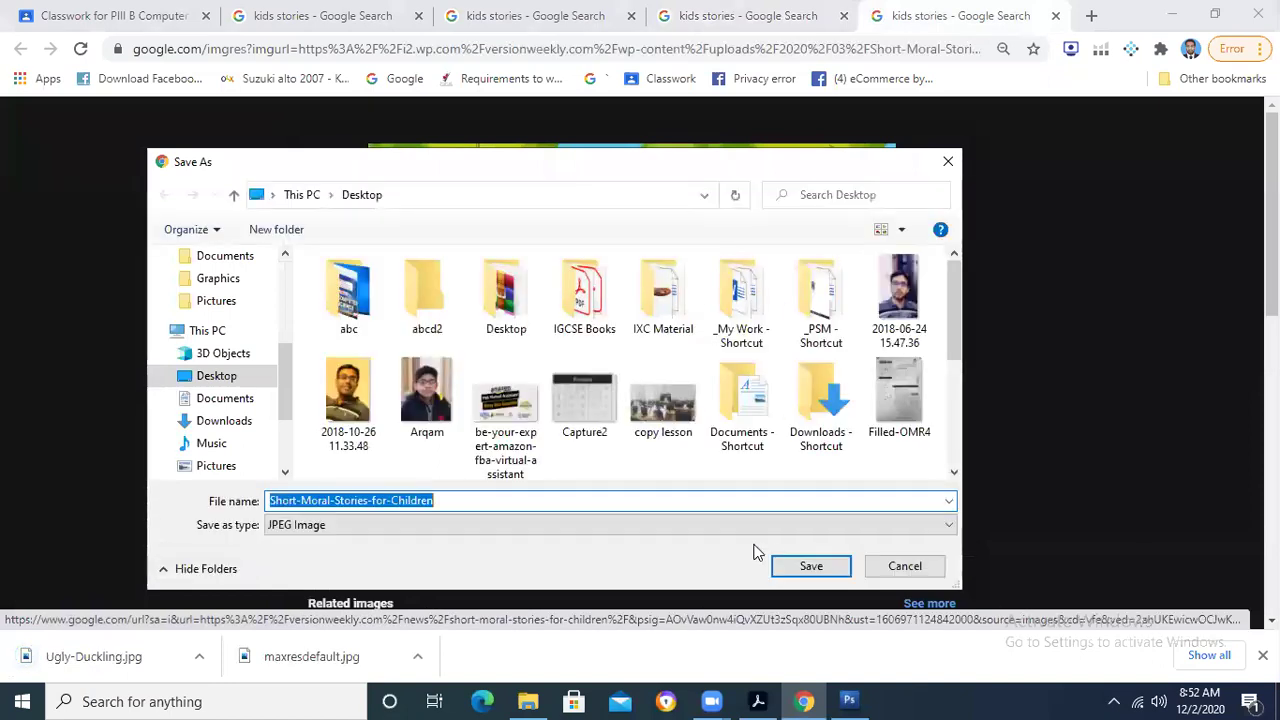
left_click(811, 566)
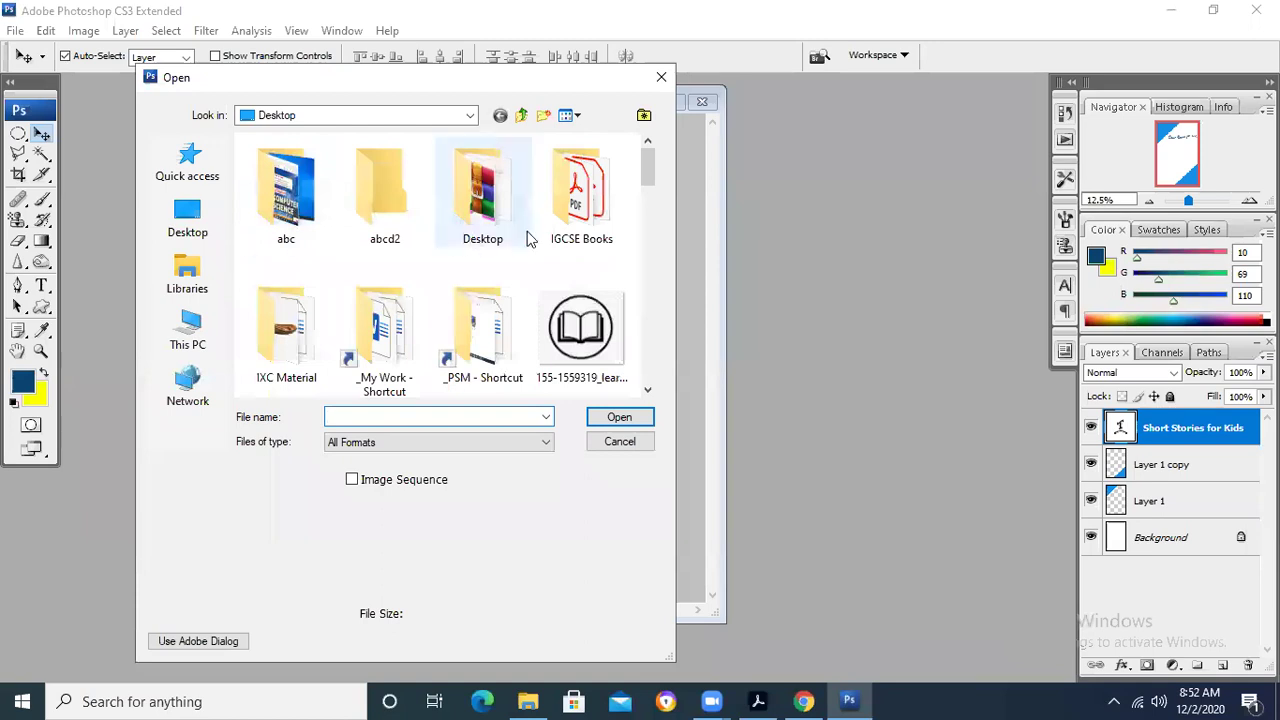
Step: Switch to Photoshop and open maxresdefault, Short-Moral-Stories-for-Children and Ugly-Duckling together from the Desktop
left_click_drag(641, 174, 648, 340)
left_click(285, 185)
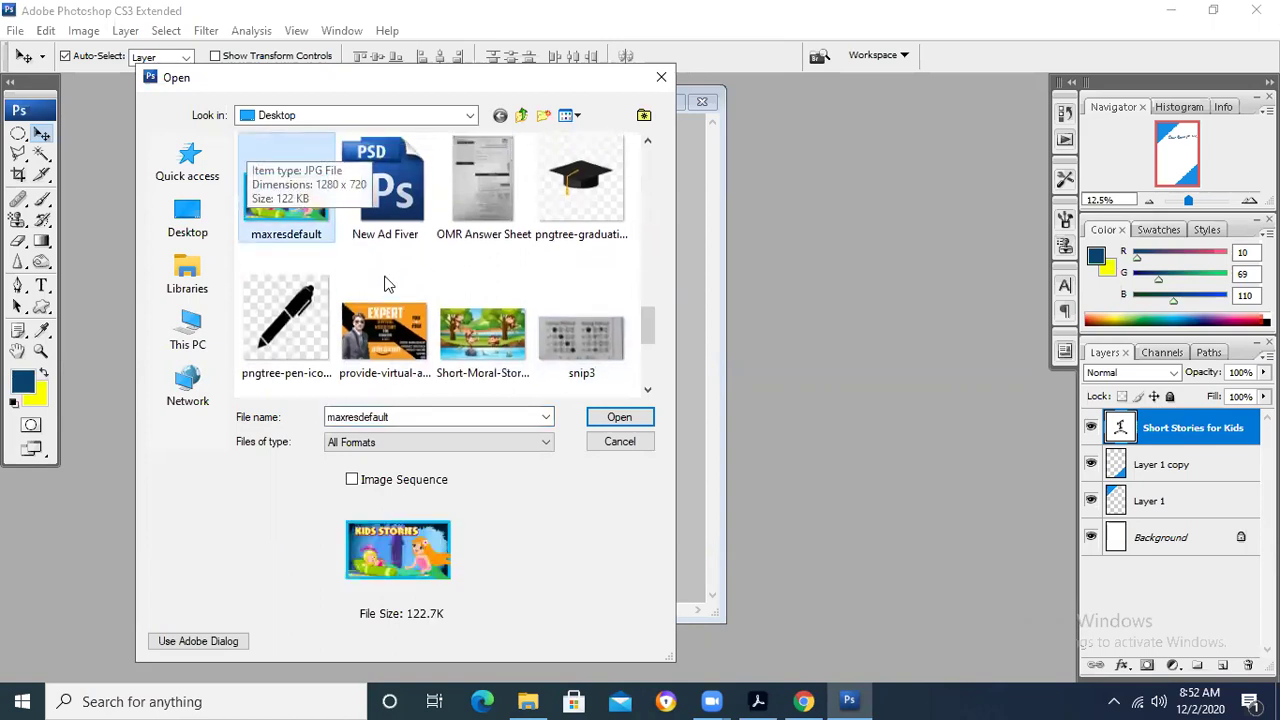
left_click(474, 334, "ctrl")
left_click_drag(651, 322, 651, 360)
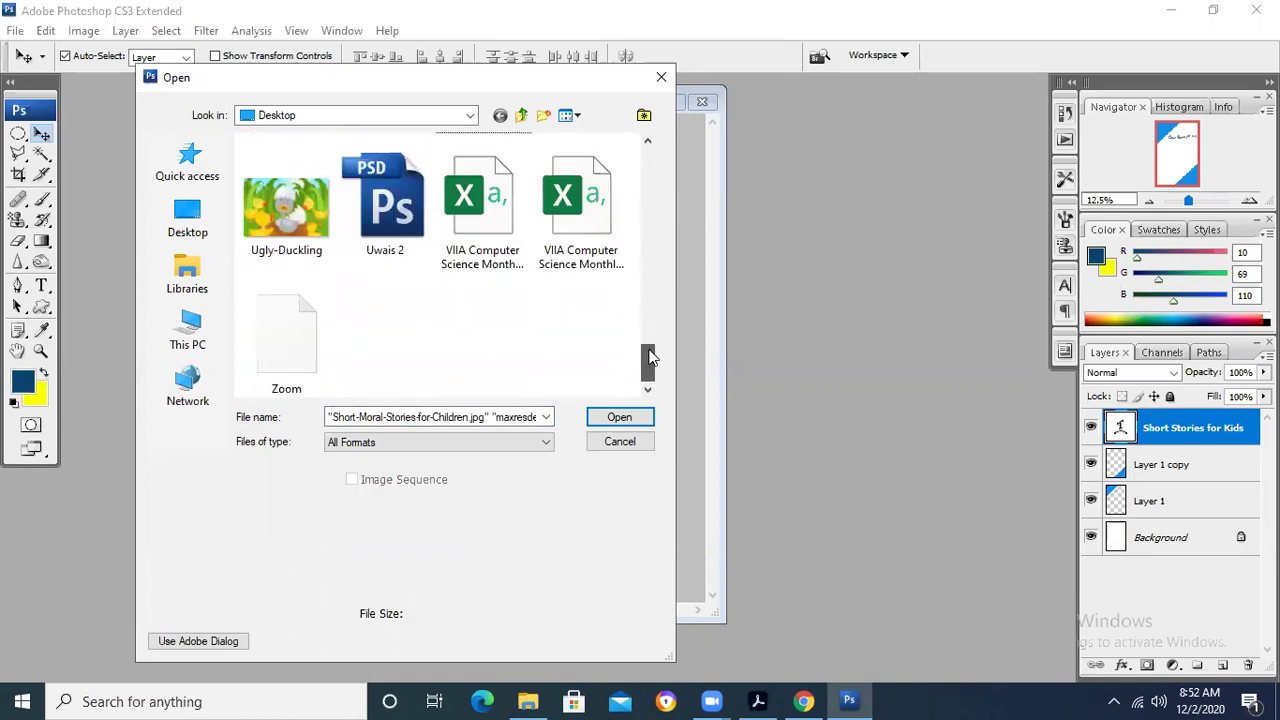
left_click(309, 197, "ctrl")
left_click(619, 417)
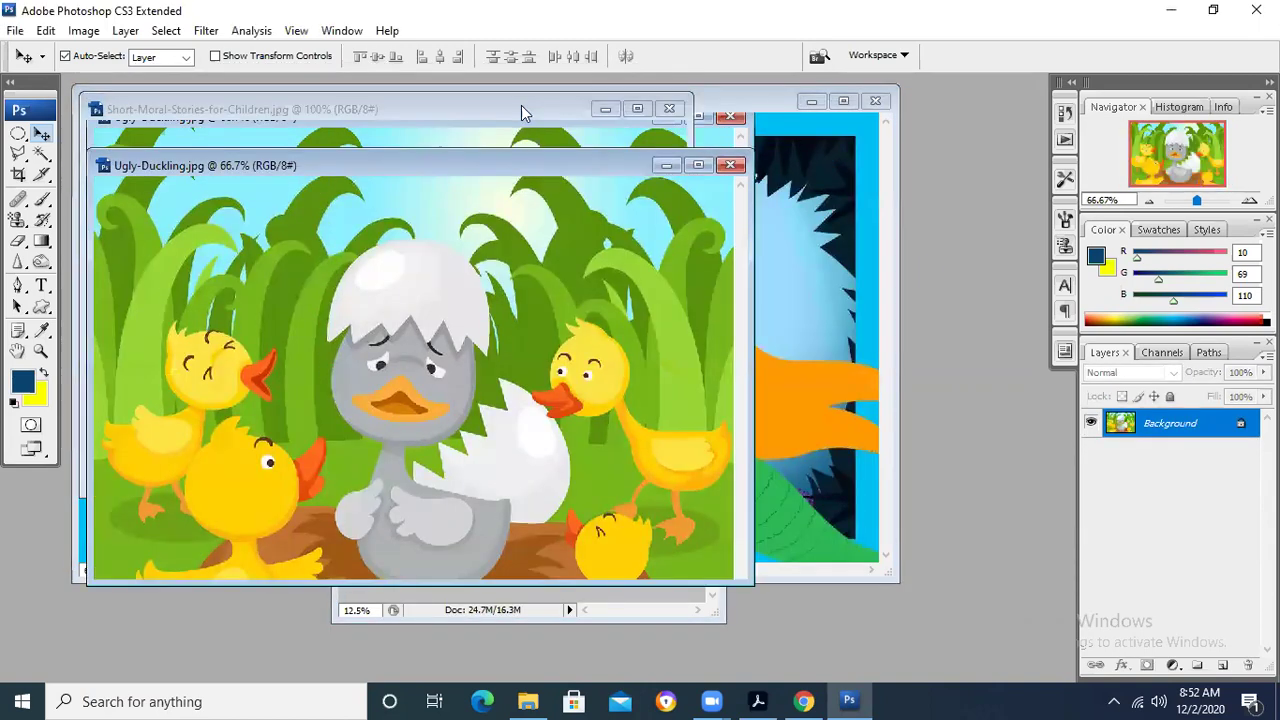
Step: Bring the monkeys image into clear view and outline its right-hand tree with the hanging monkey using the Lasso Tool
left_click(496, 127)
left_click_drag(502, 120, 827, 152)
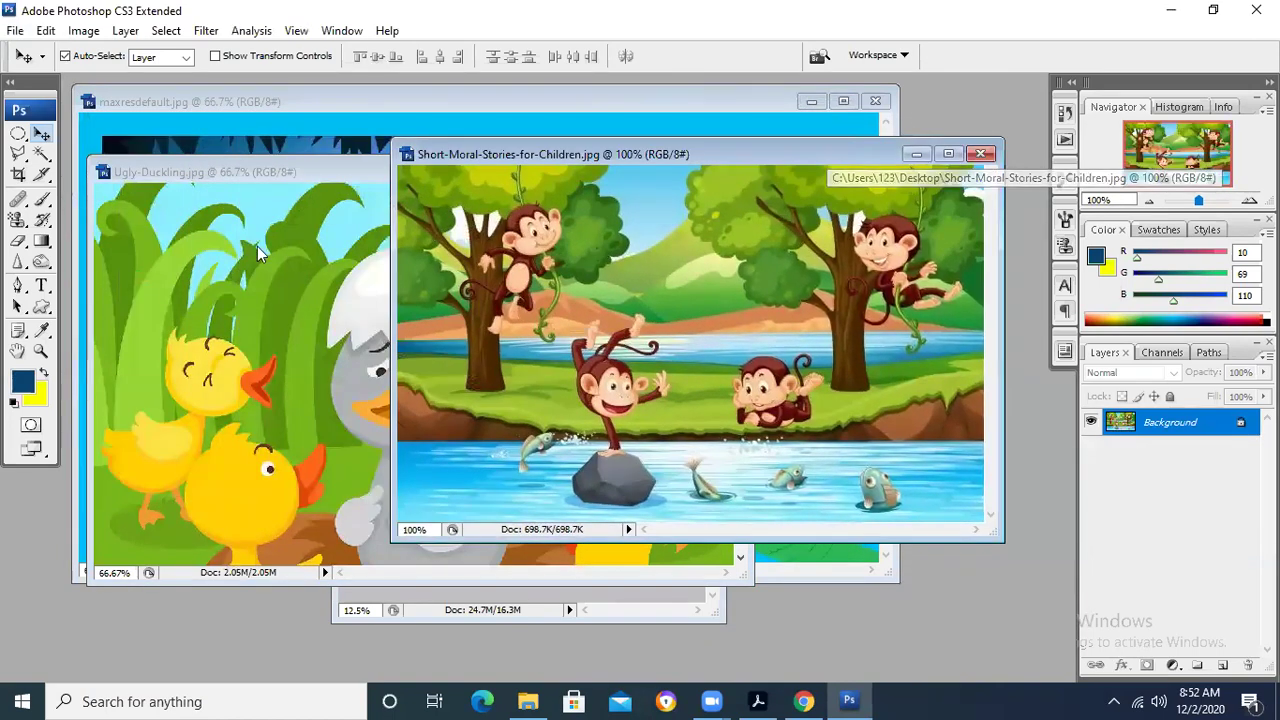
left_click(20, 155)
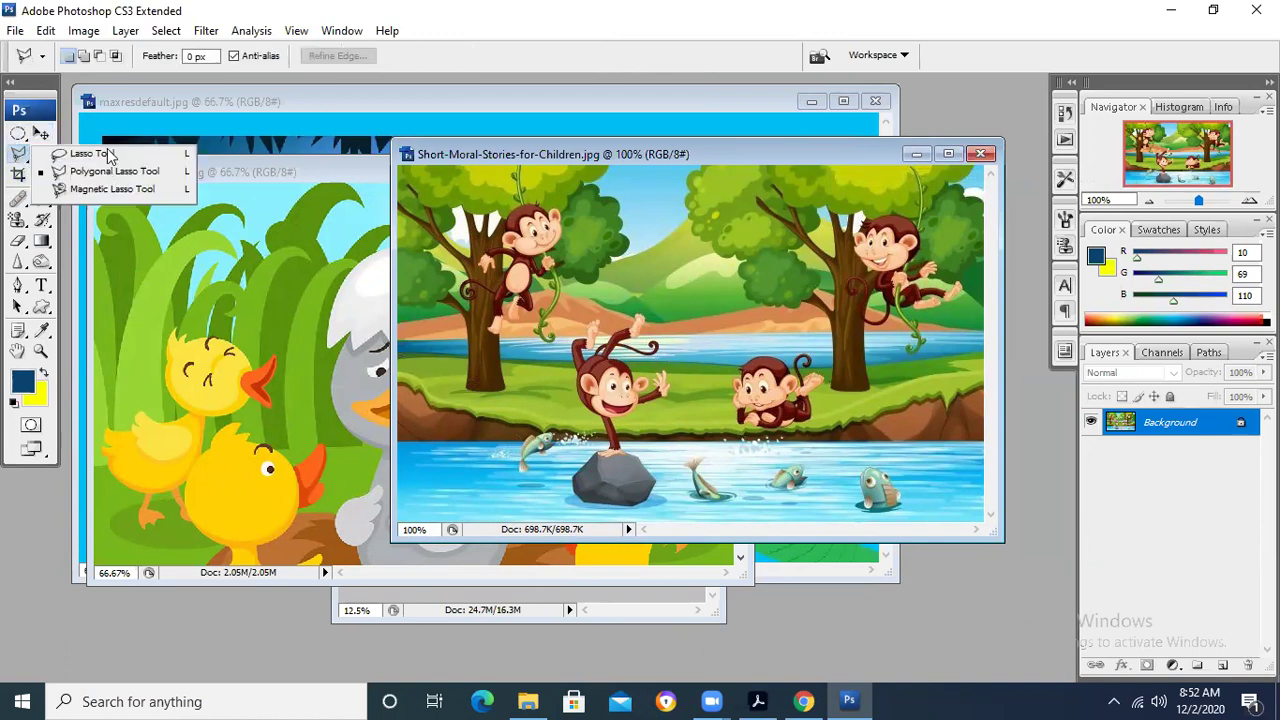
left_click(105, 154)
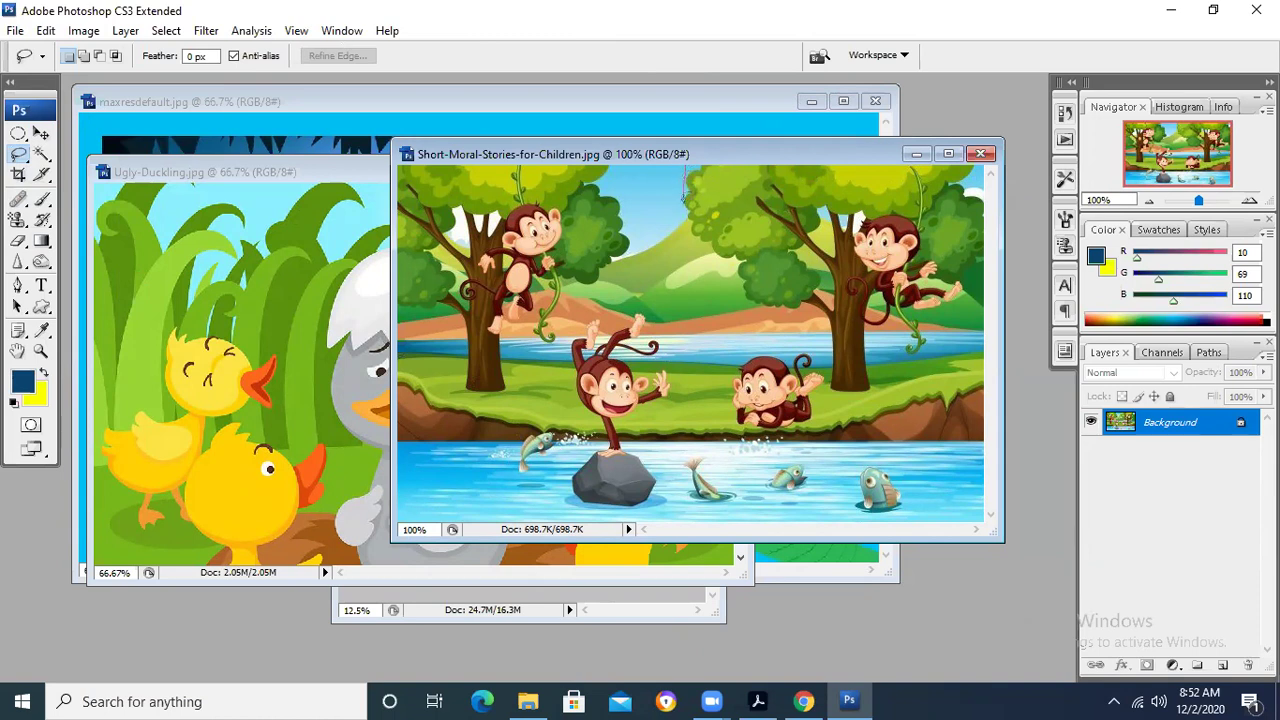
left_click_drag(742, 306, 812, 334)
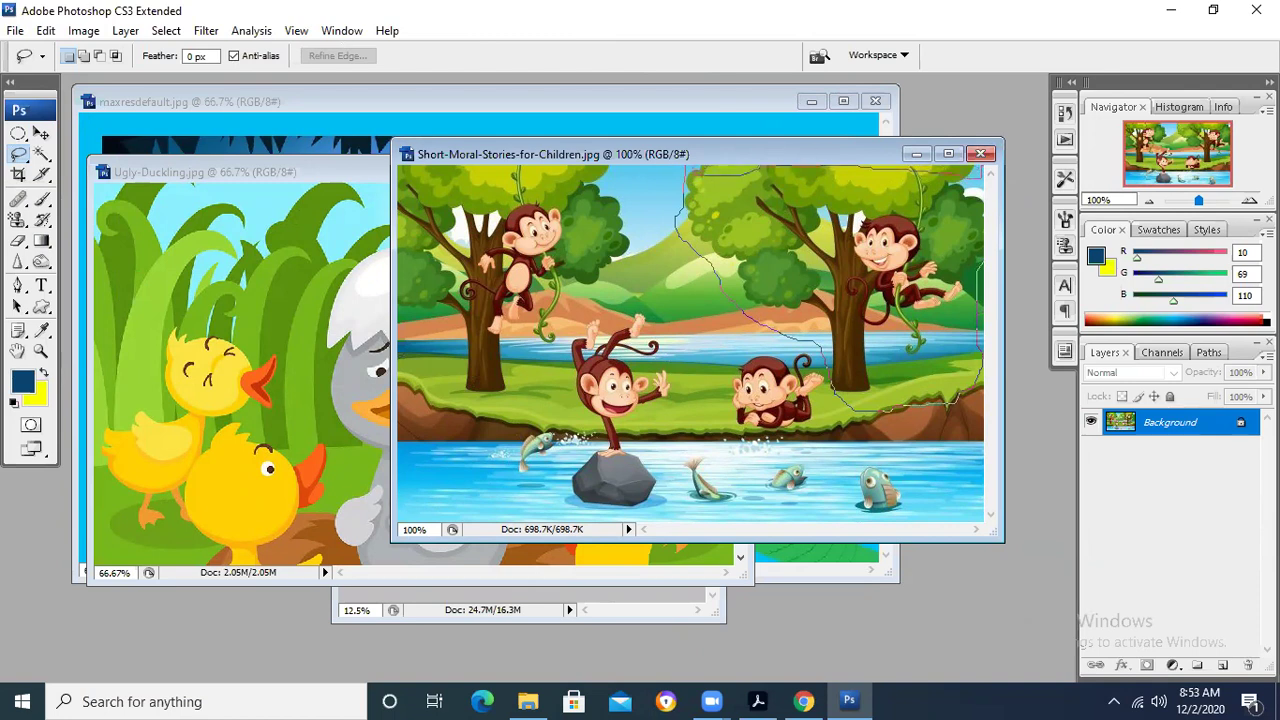
left_click_drag(980, 166, 750, 75)
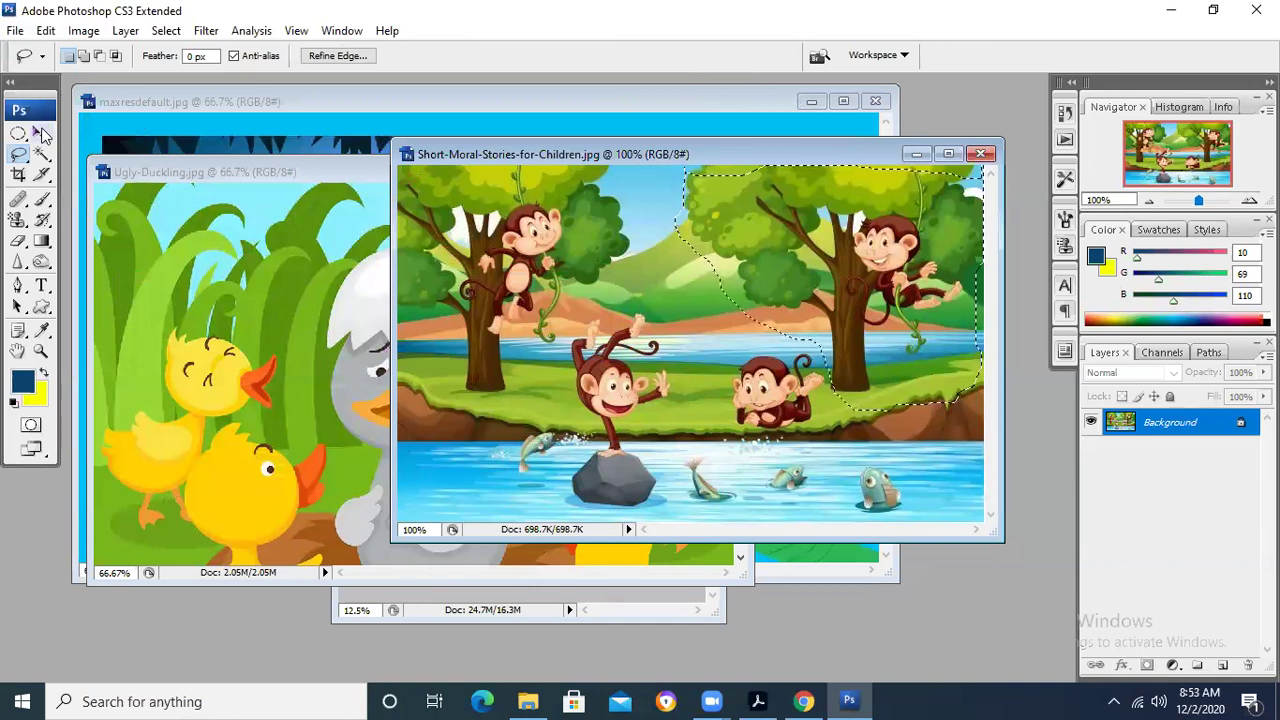
Step: Move the selected tree and monkey into the Untitled-1 cover document and place it below the title
key("v")
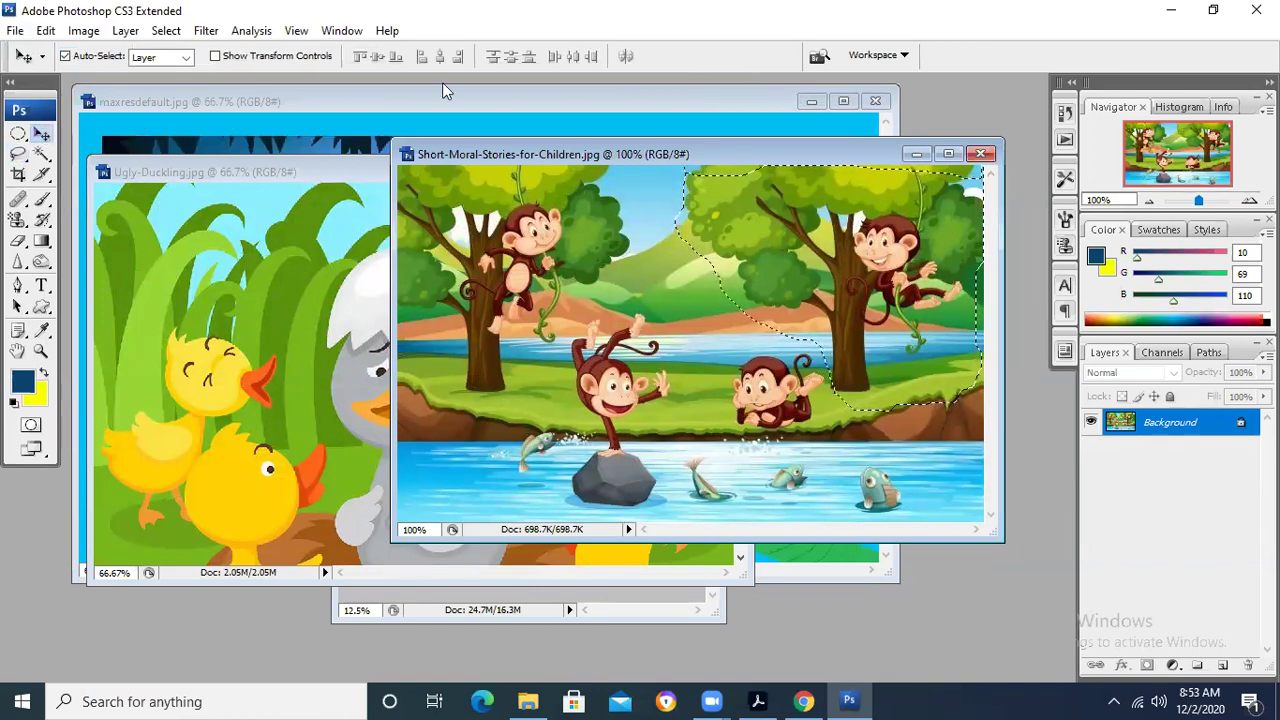
key("ctrl+Tab")
left_click_drag(898, 242, 364, 556)
left_click_drag(520, 375, 484, 347)
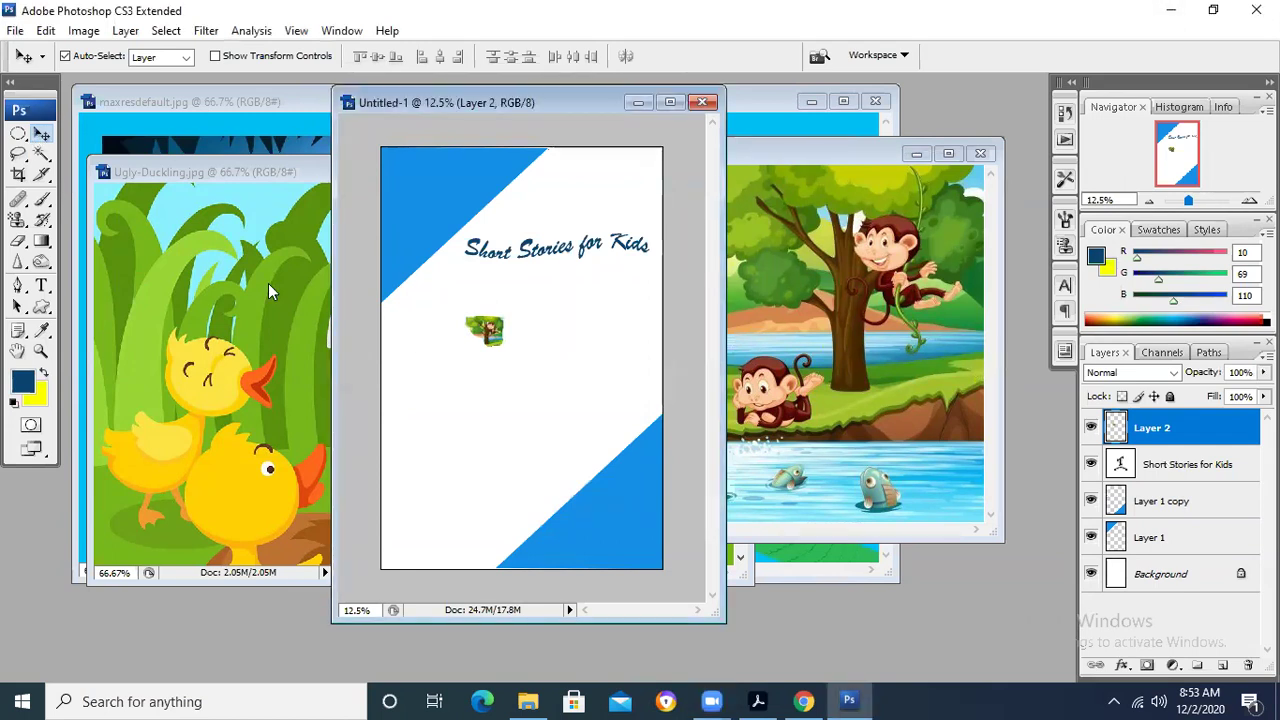
Step: Scale the pasted tree and monkey to 456% with Free Transform, centre it below the title and apply the transformation
key("ctrl+t")
left_click_drag(505, 347, 625, 472)
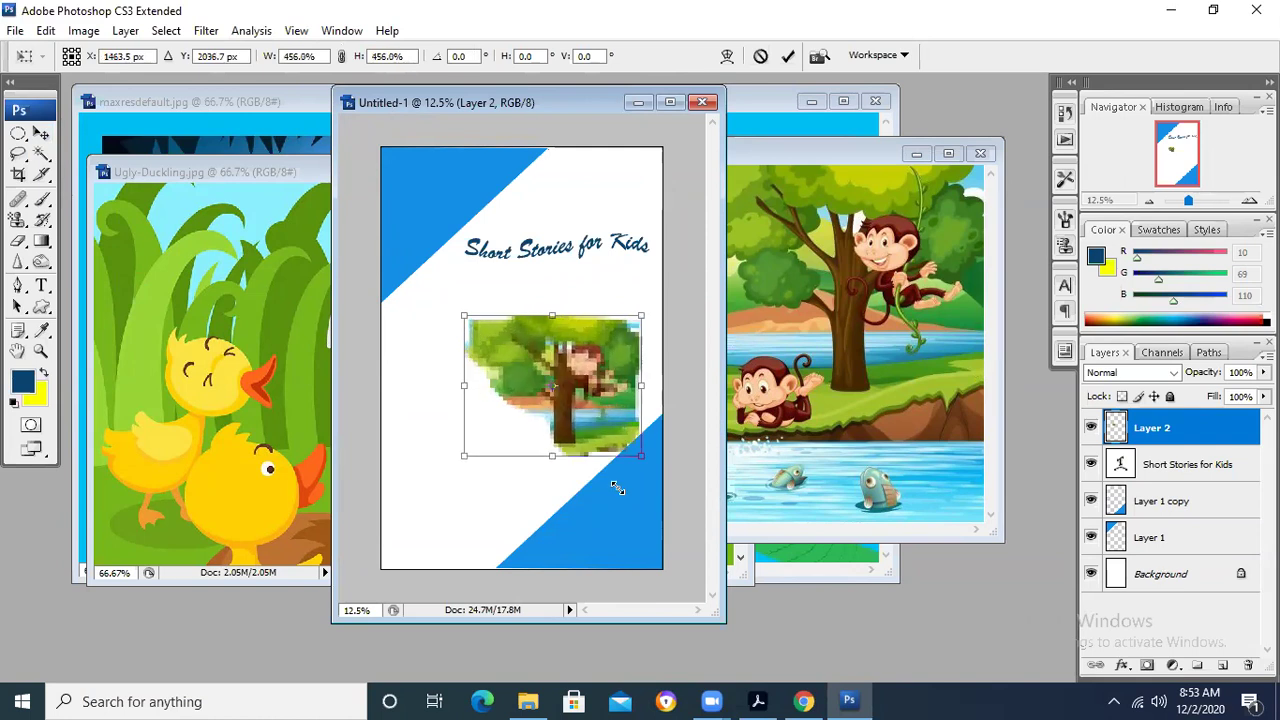
left_click_drag(573, 378, 511, 347)
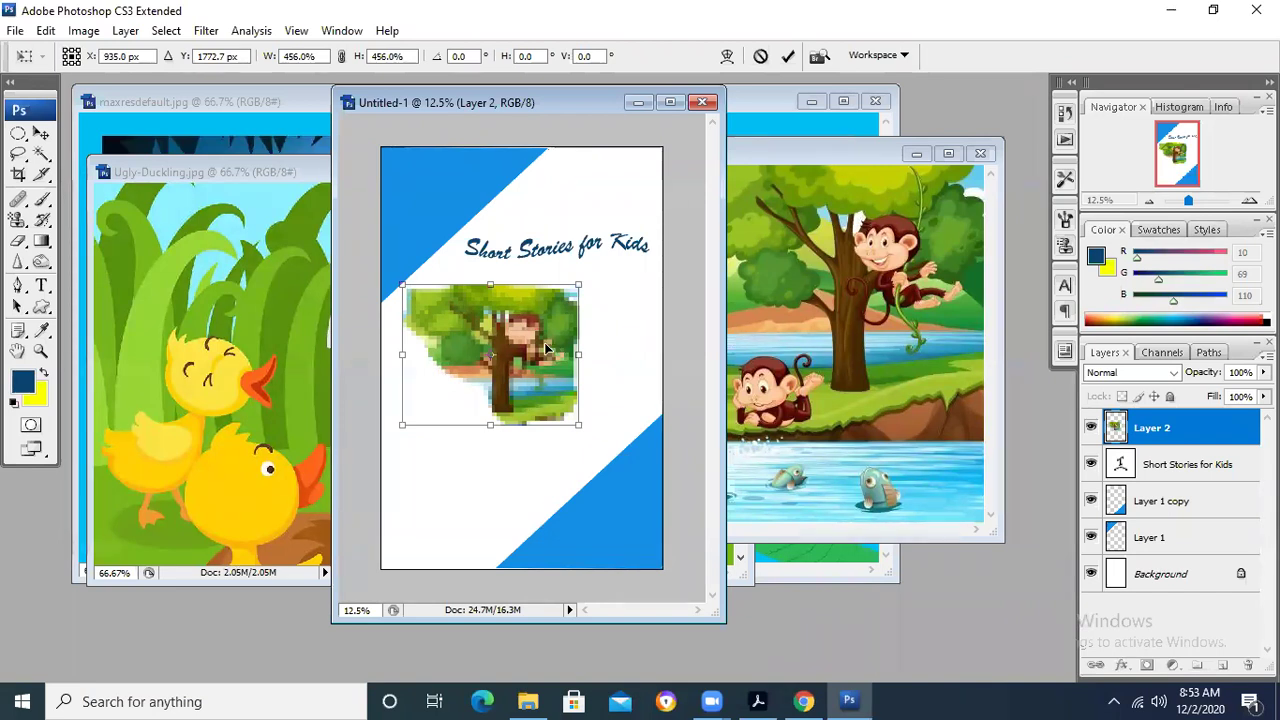
left_click_drag(545, 348, 573, 350)
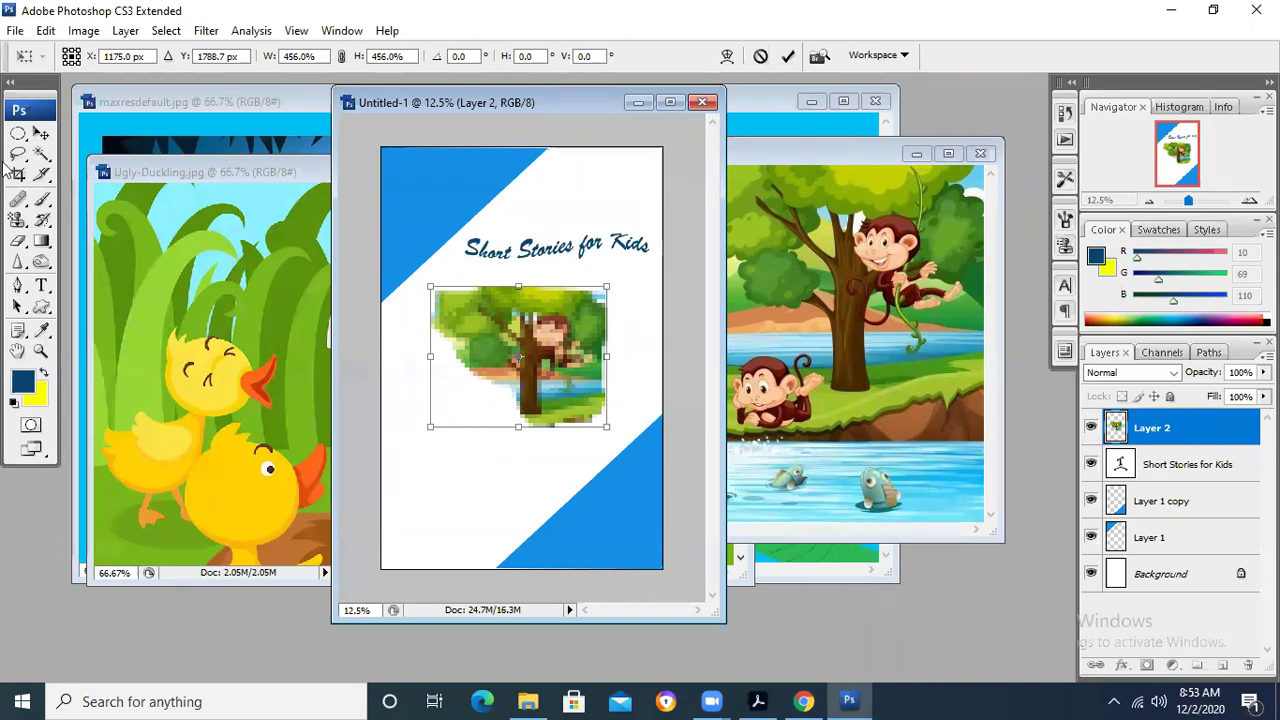
left_click(40, 134)
key("Return")
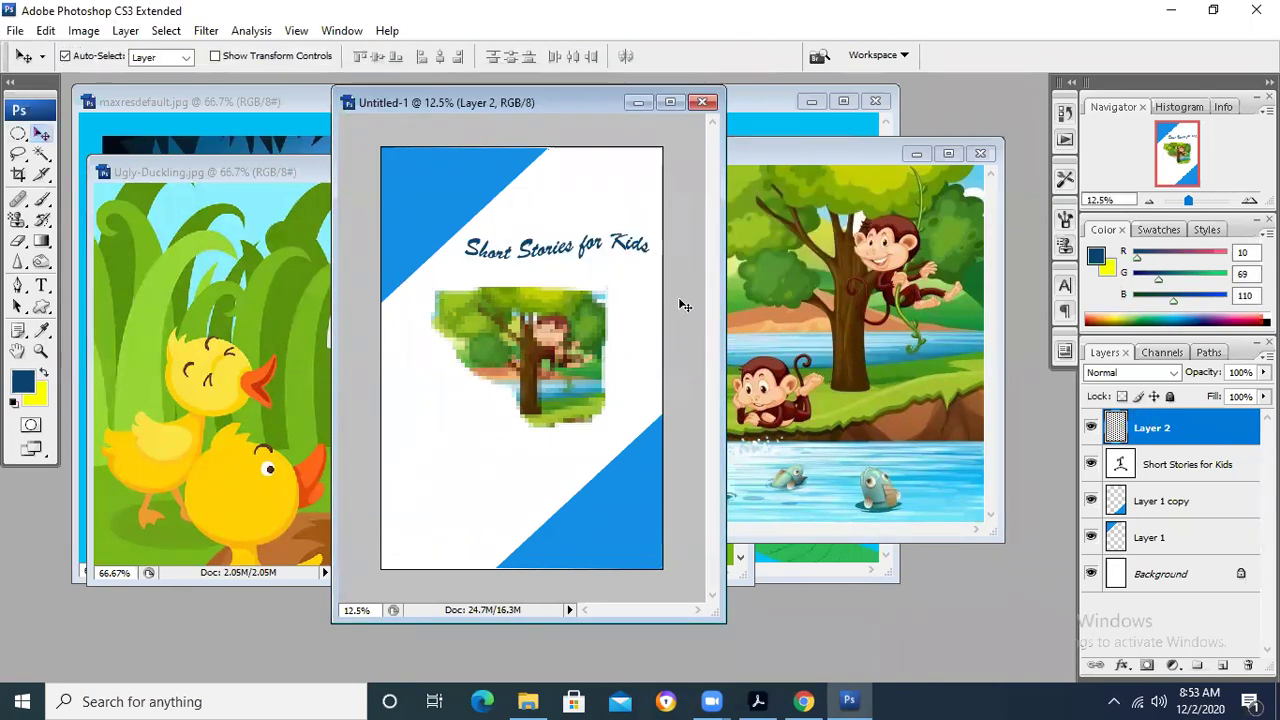
Step: Move the monkey-in-tree picture to the right edge of the cover, just beneath the title
right_click(1177, 411)
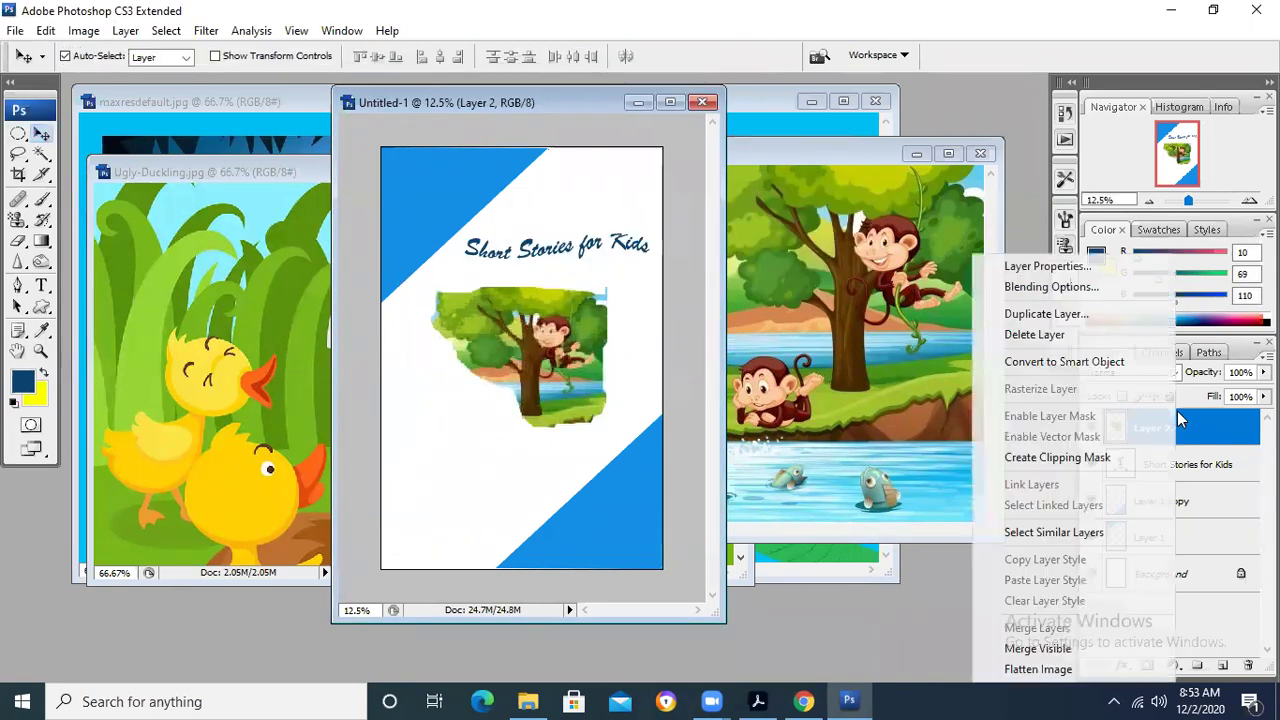
left_click(622, 379)
left_click_drag(562, 340, 620, 330)
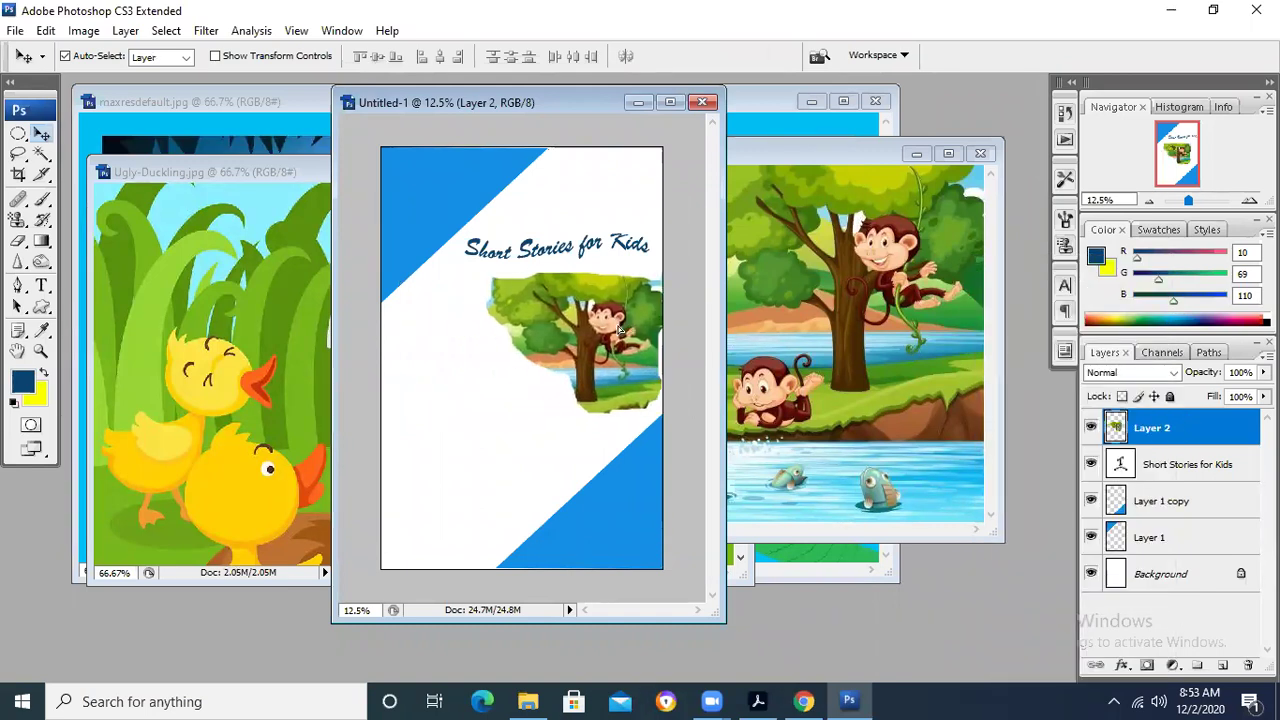
Step: In Ugly-Duckling.jpg, make a freehand Lasso selection around the grey duckling and the surrounding yellow ducklings
left_click(281, 172)
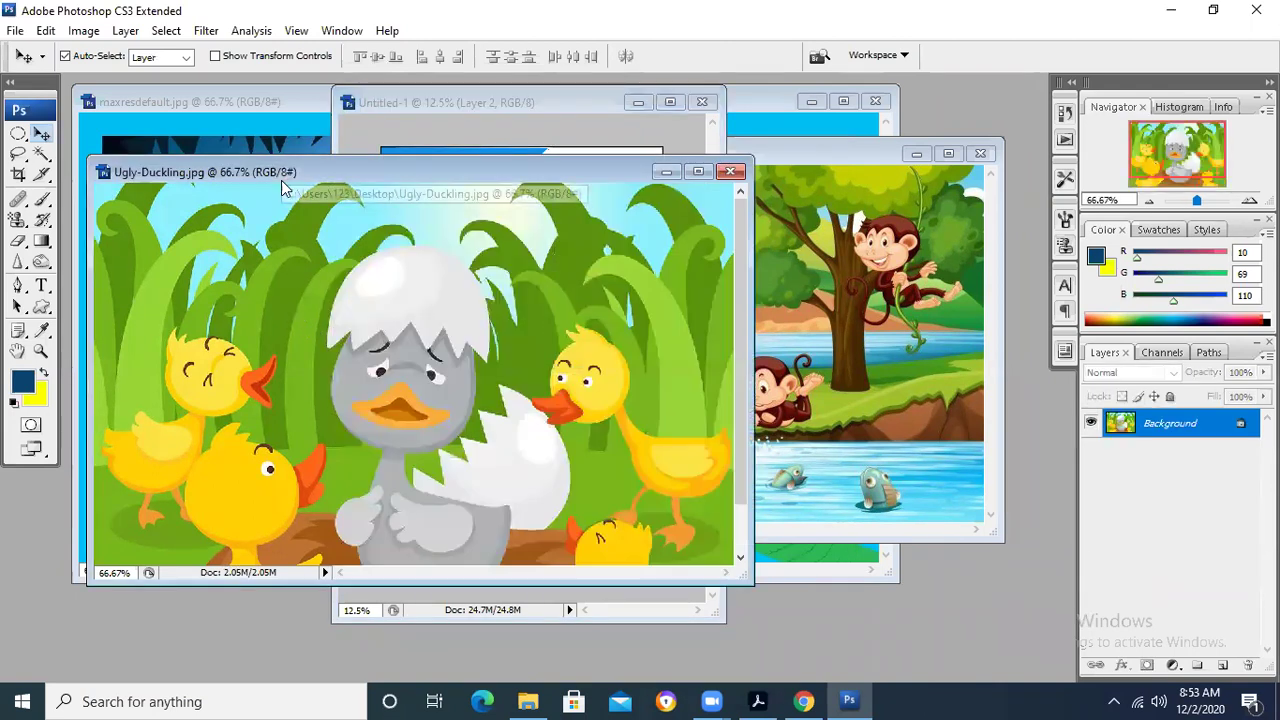
left_click(18, 154)
left_click(90, 154)
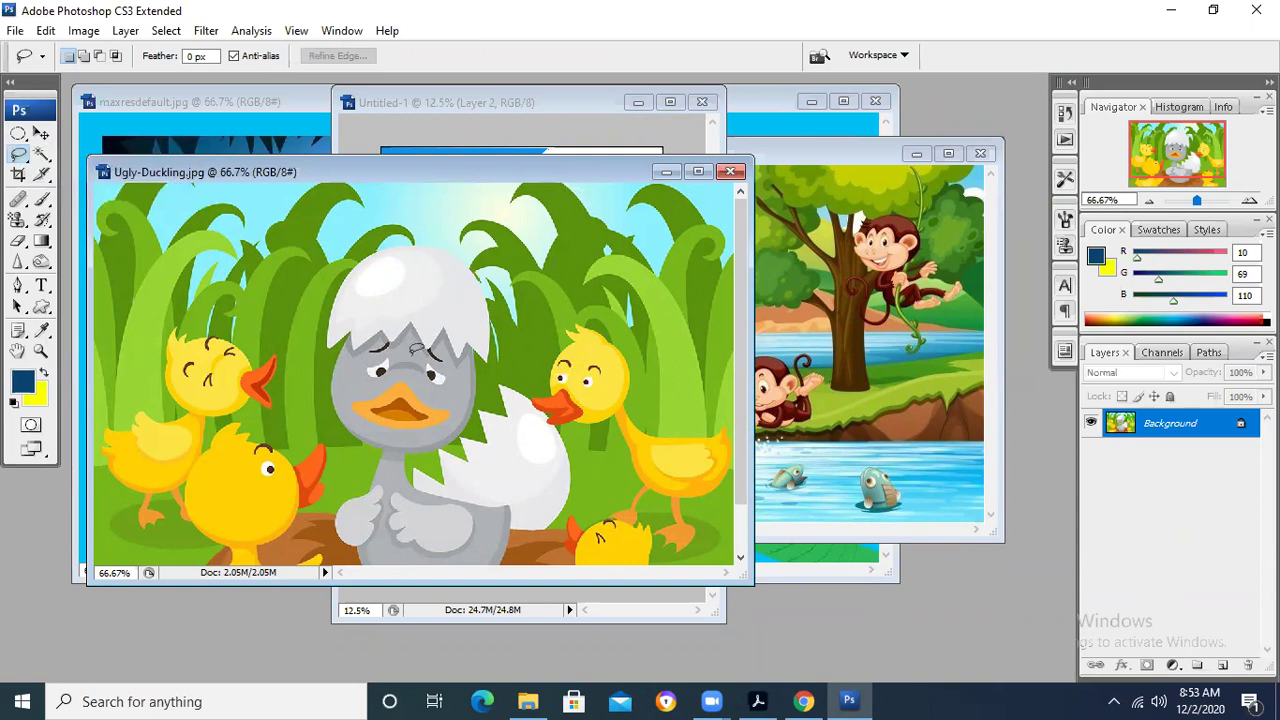
left_click_drag(196, 545, 142, 518)
mouse_move(108, 437)
left_mouse_down()
mouse_move(98, 392)
mouse_move(160, 305)
mouse_move(220, 298)
left_mouse_up()
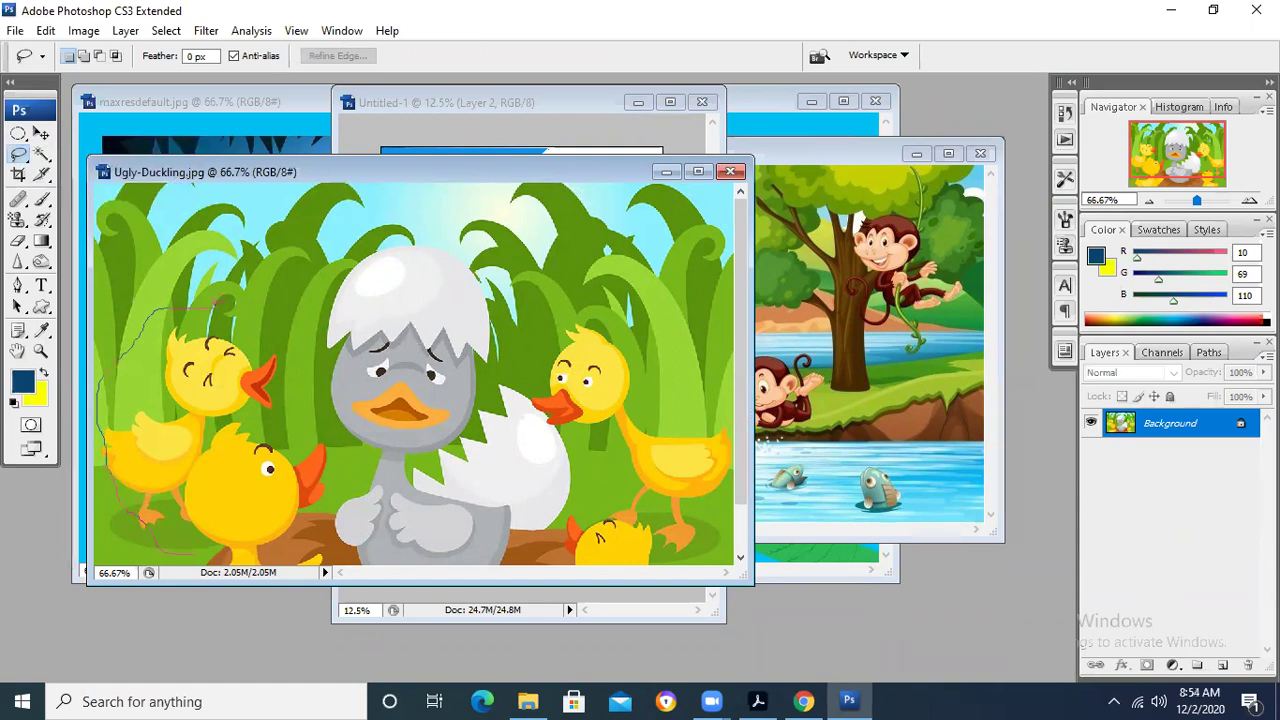
mouse_move(322, 258)
left_mouse_down()
mouse_move(384, 228)
mouse_move(462, 230)
left_mouse_up()
left_click_drag(622, 280, 728, 358)
left_click_drag(757, 468, 737, 528)
left_click_drag(560, 562, 452, 562)
left_click_drag(330, 250, 330, 250)
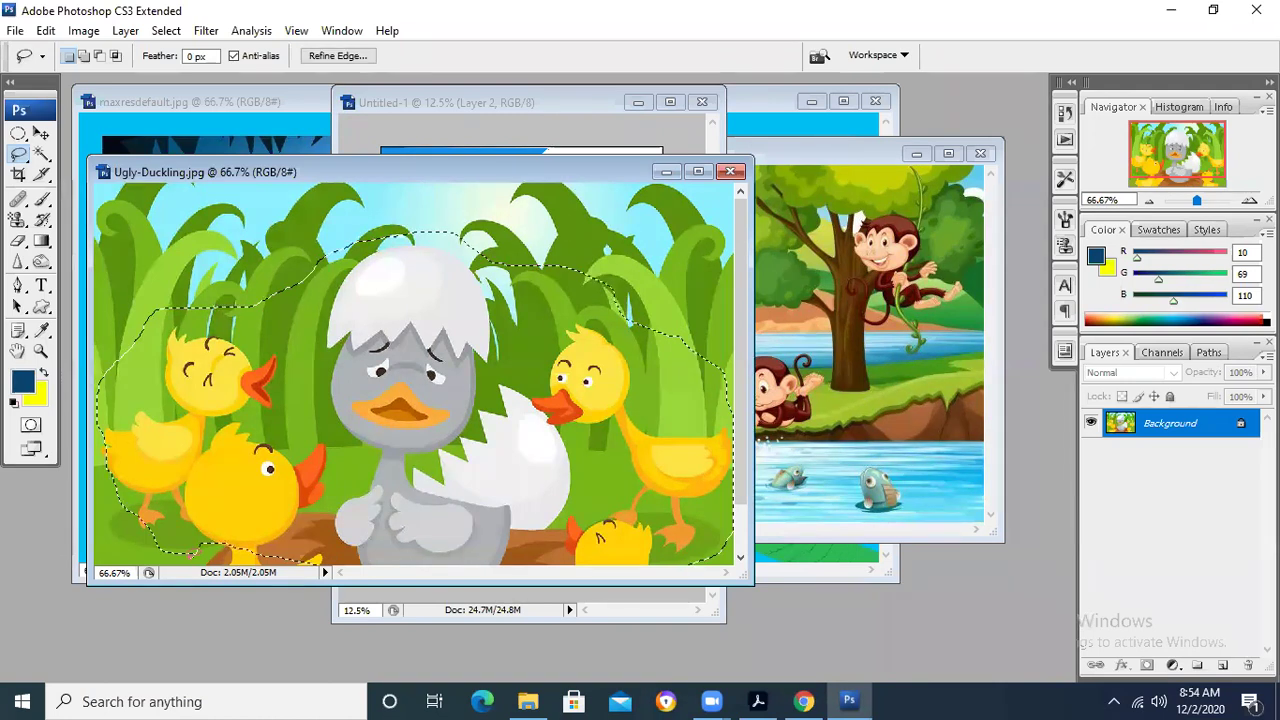
Step: Copy the selected ducklings onto the Untitled-1 cover, left of the monkey picture, and minimize Ugly-Duckling.jpg
left_click(41, 133)
left_click_drag(559, 105, 846, 131)
mouse_move(356, 287)
left_mouse_down()
mouse_move(640, 355)
mouse_move(821, 422)
mouse_move(790, 440)
left_mouse_up()
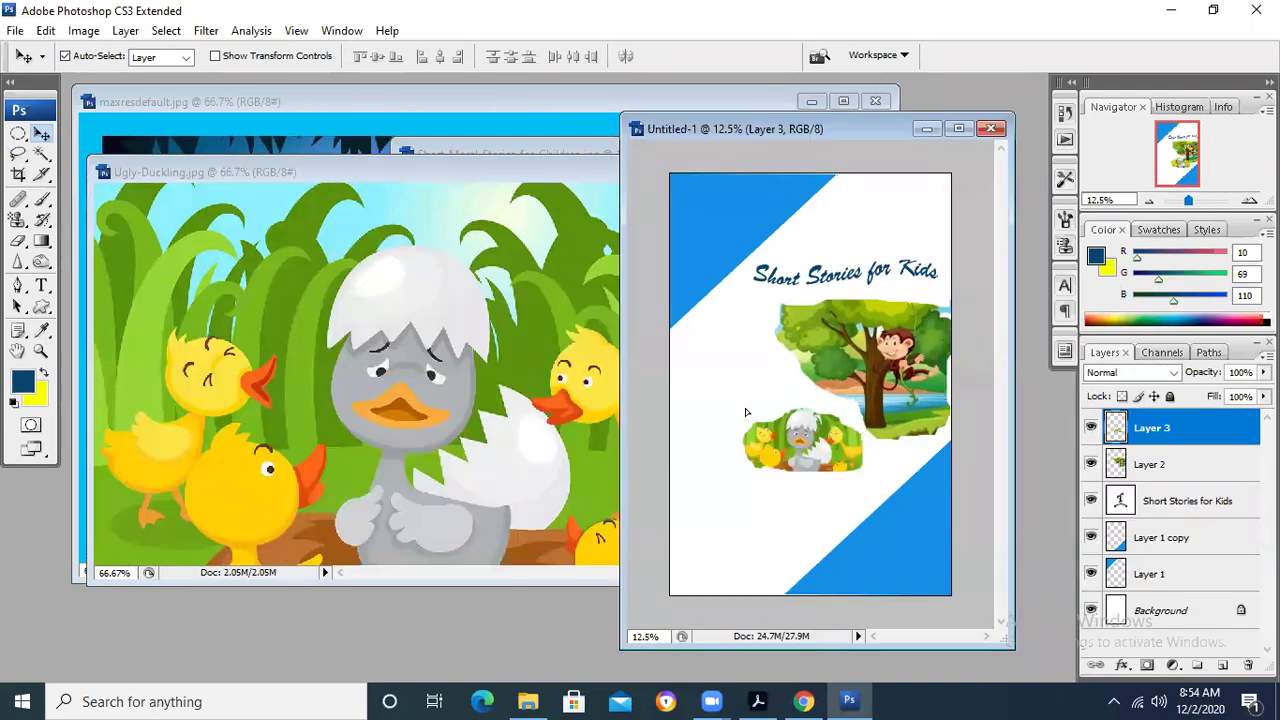
left_click_drag(744, 397, 736, 370)
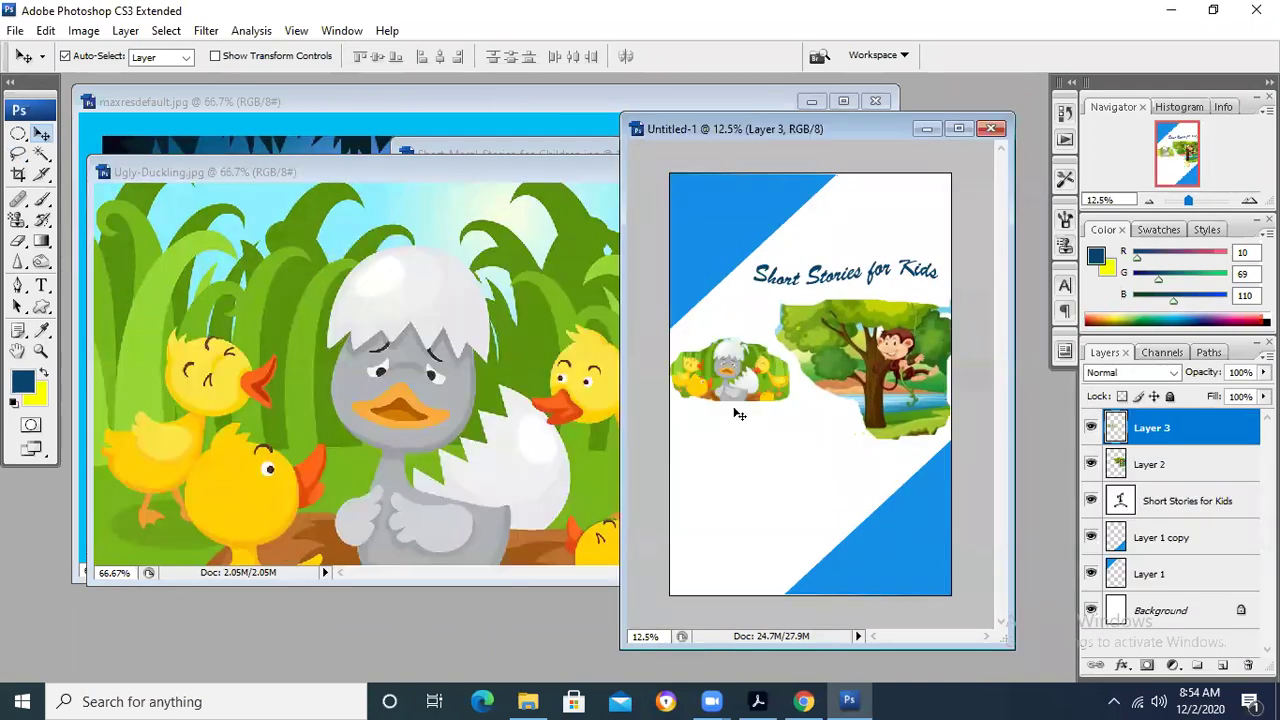
left_click_drag(491, 178, 341, 174)
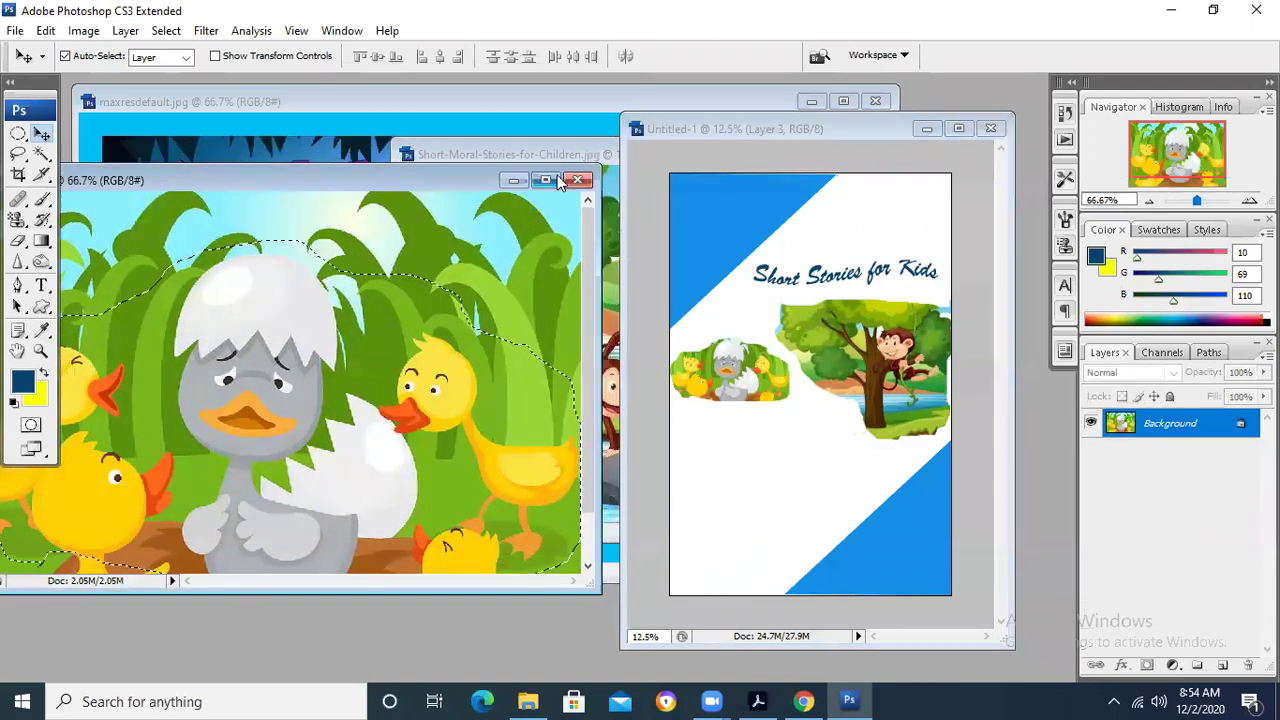
left_click(508, 186)
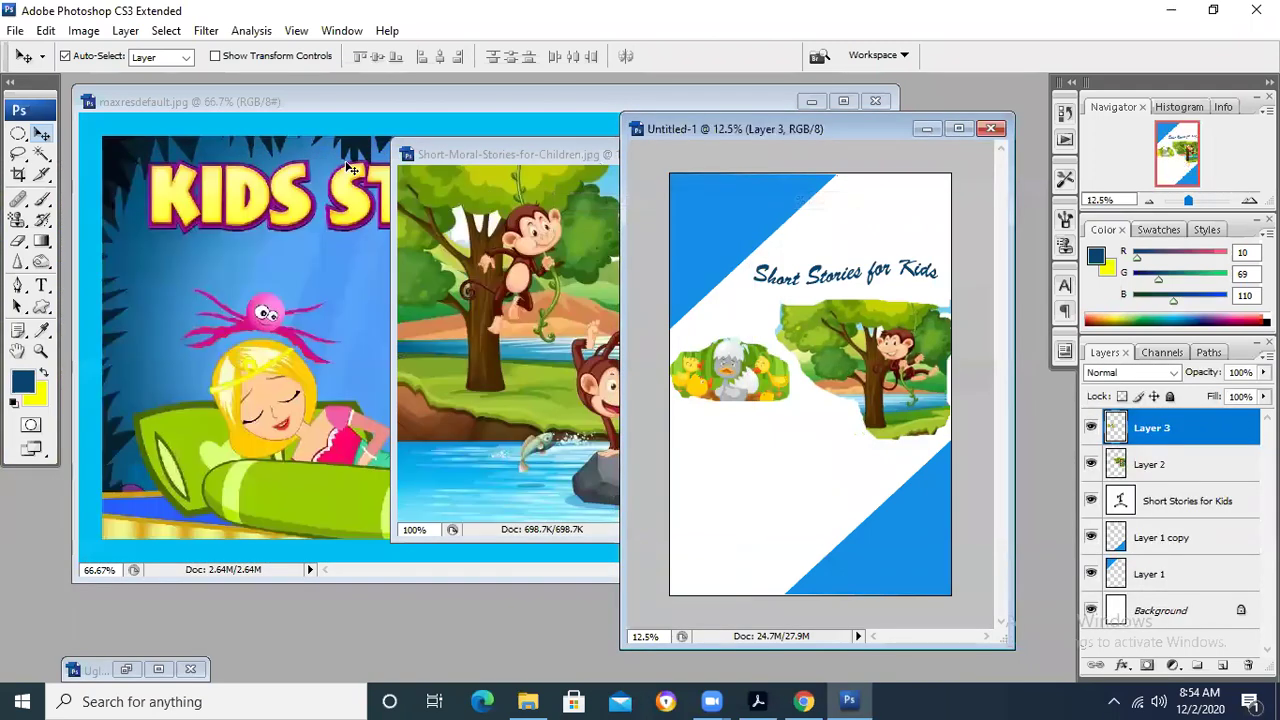
Step: In maxresdefault.jpg, make a freehand Lasso selection around the sleeping girl and the pink octopus
left_click(204, 293)
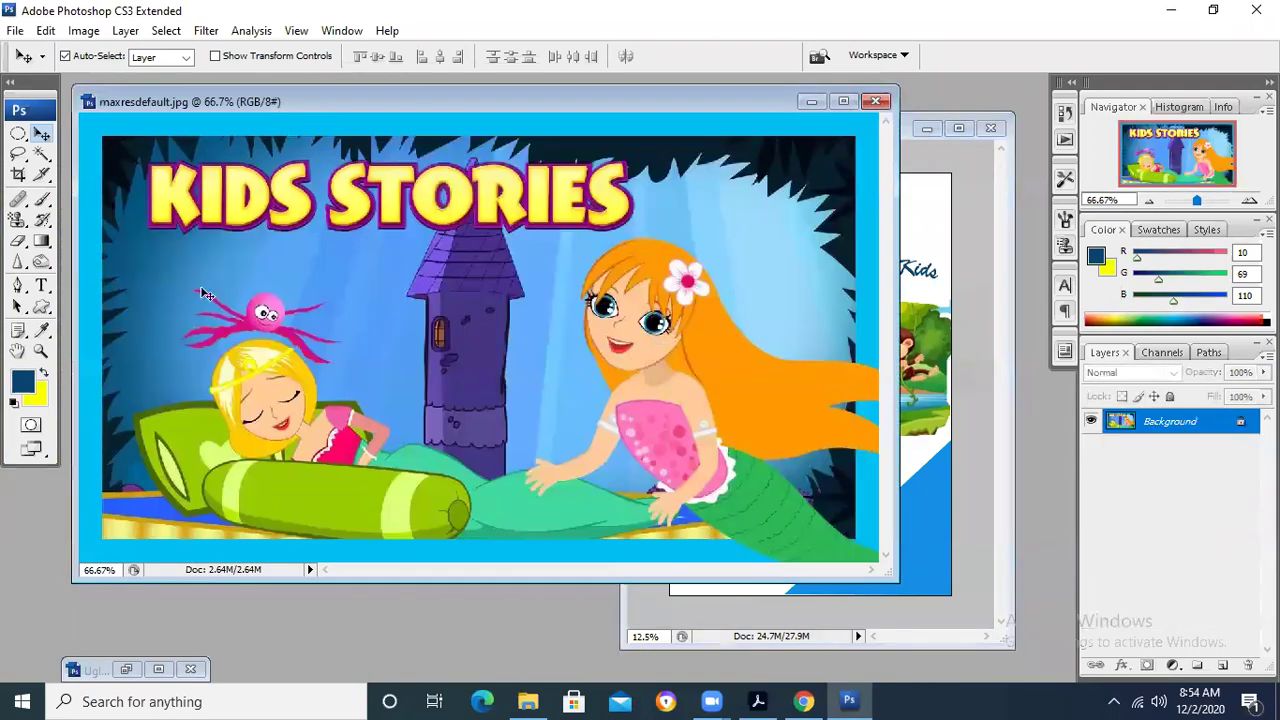
left_click(24, 162)
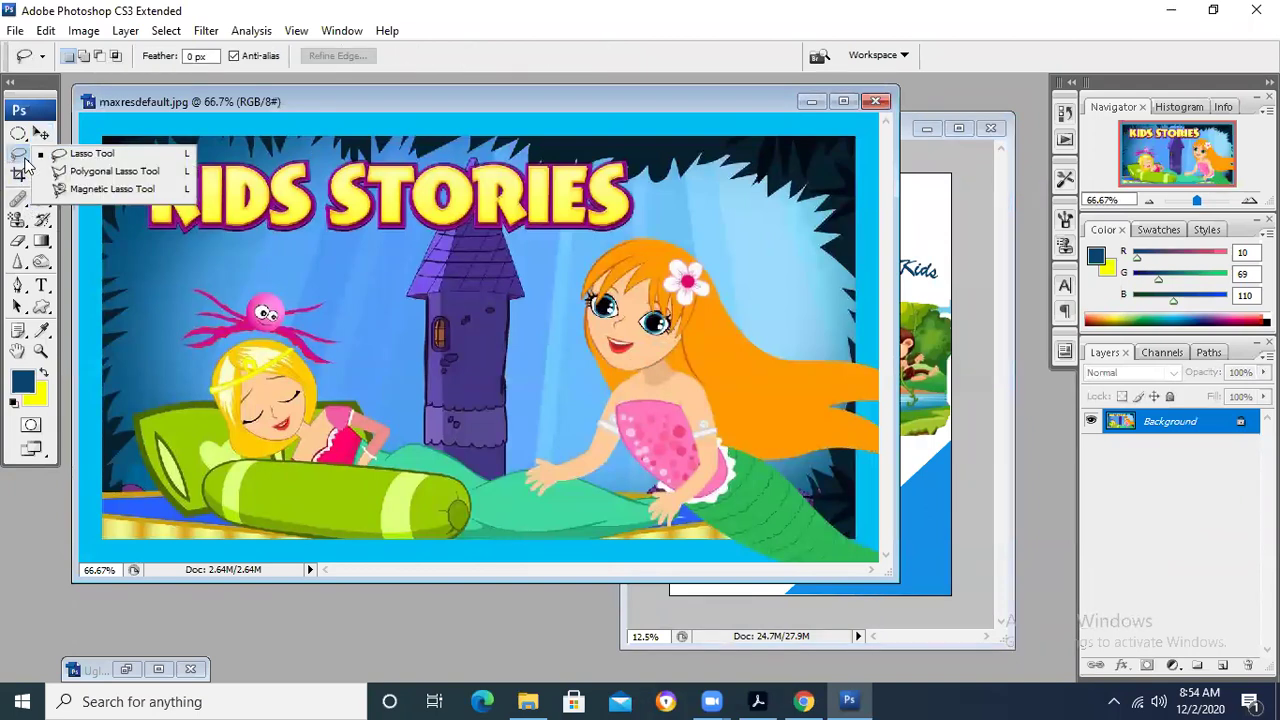
left_click(88, 151)
left_click_drag(158, 524, 125, 438)
left_click_drag(158, 288, 344, 266)
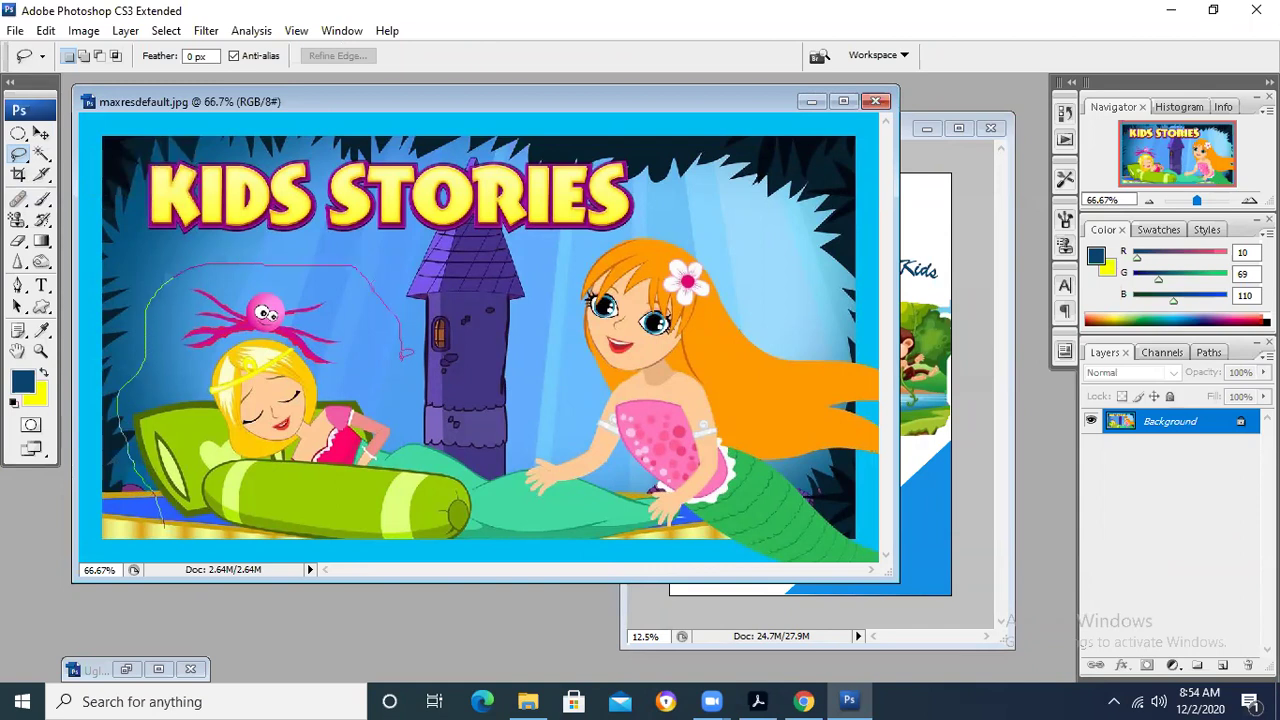
mouse_move(508, 552)
left_mouse_down()
mouse_move(218, 545)
mouse_move(162, 522)
left_mouse_up()
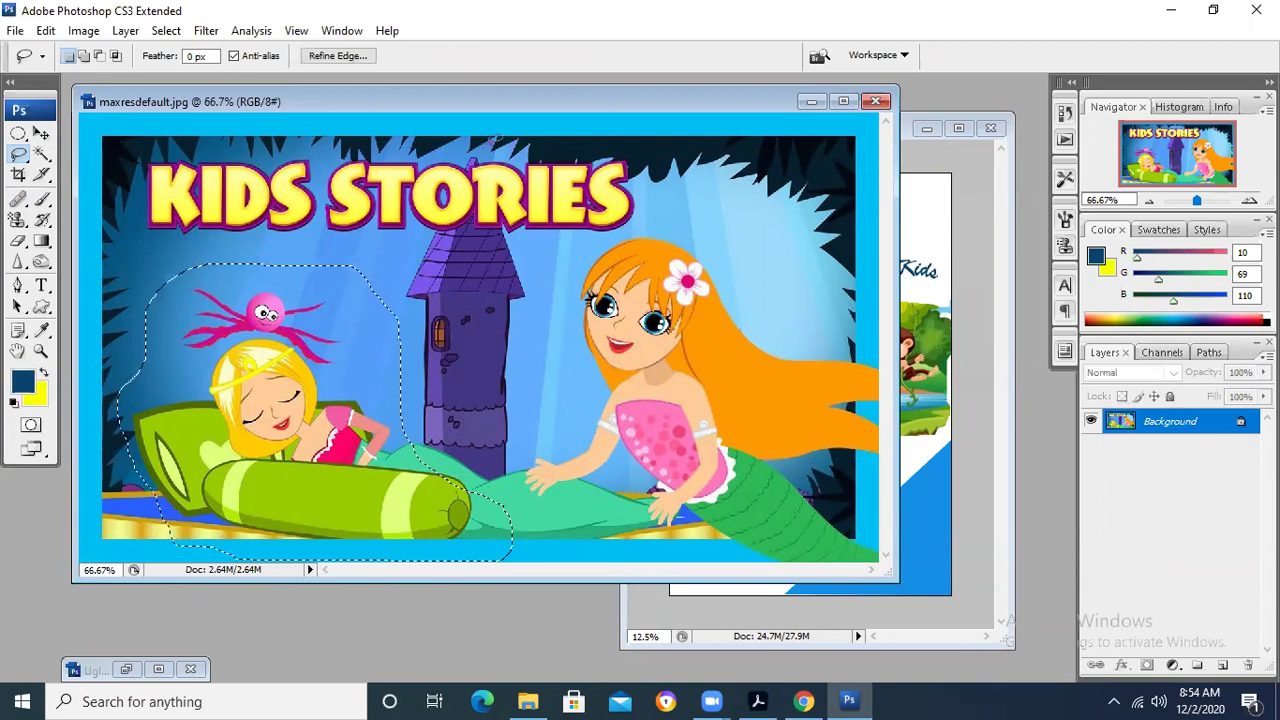
Step: Copy the selected sleeping girl onto the Untitled-1 cover, below the duckling picture
left_click_drag(486, 104, 306, 94)
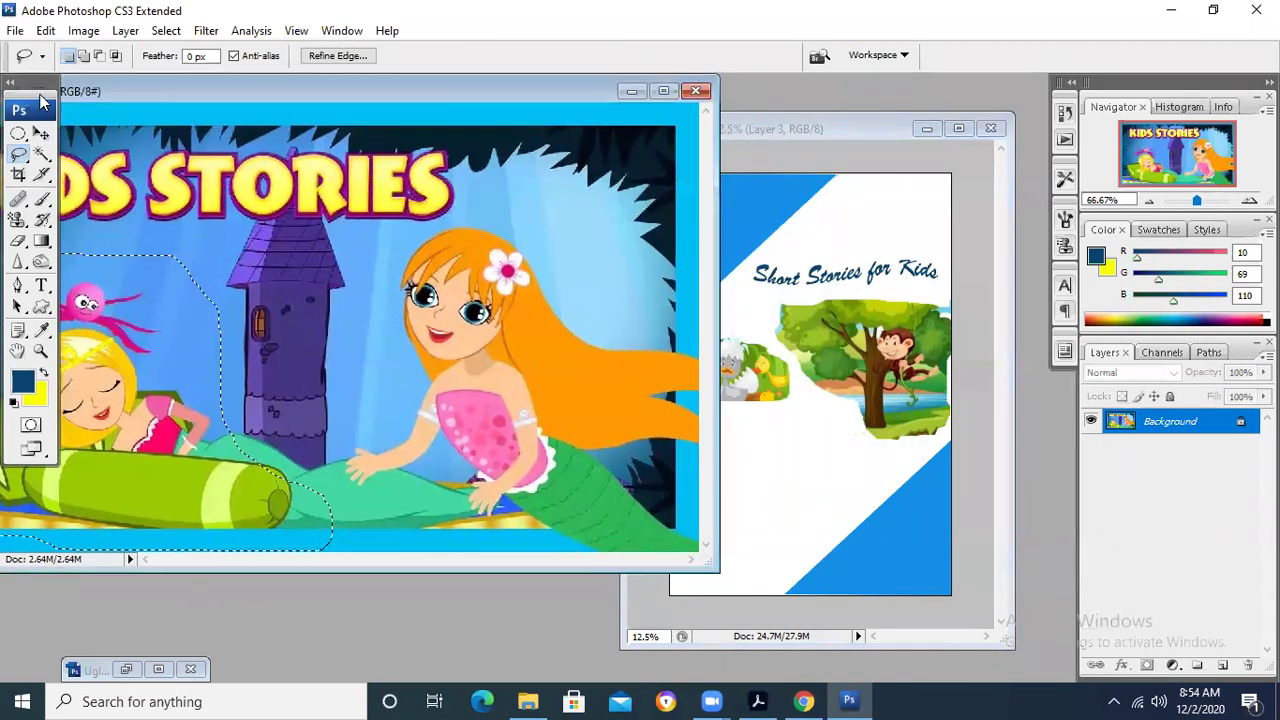
left_click(41, 133)
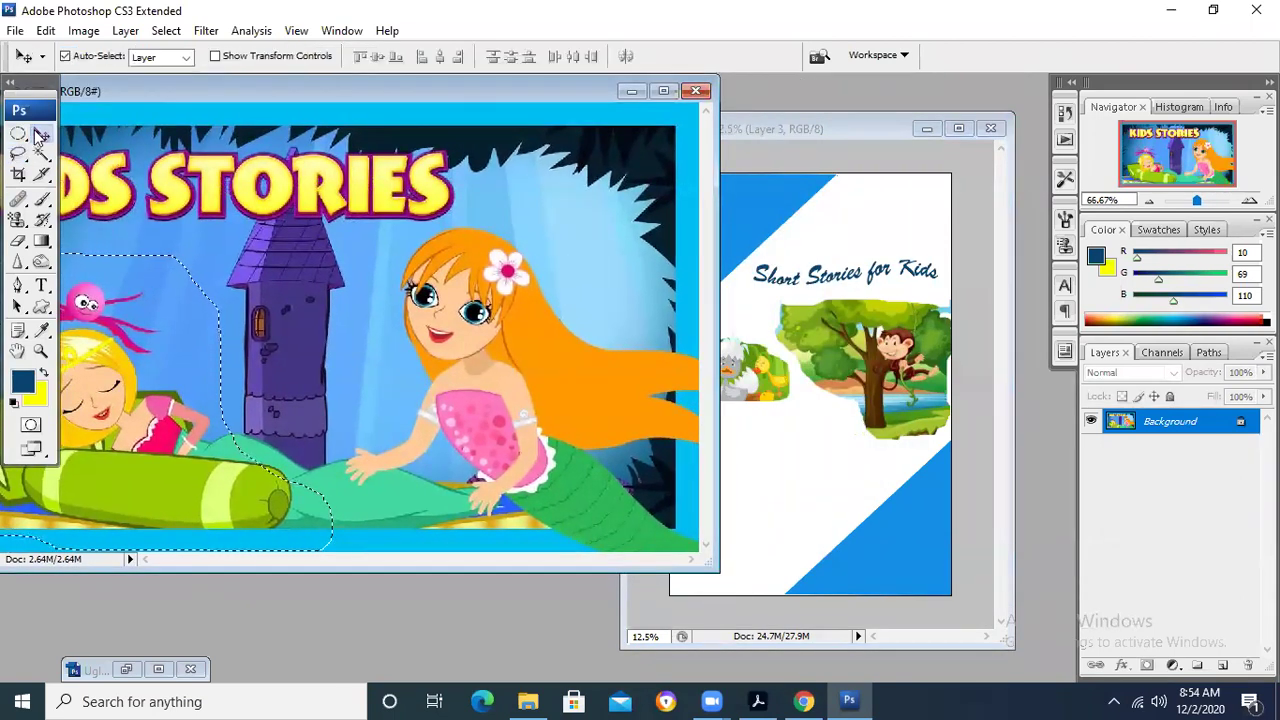
mouse_move(178, 349)
left_mouse_down()
mouse_move(710, 397)
mouse_move(843, 480)
mouse_move(738, 472)
left_mouse_up()
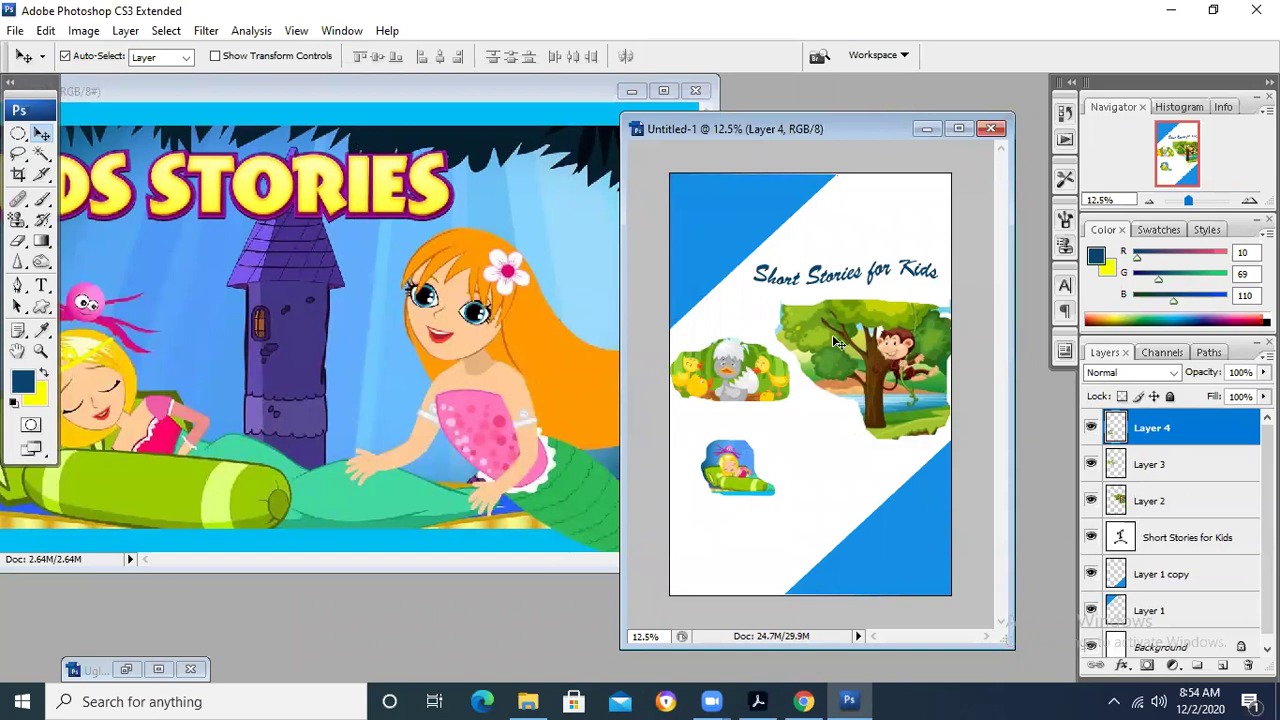
Step: Shift the monkey and duckling pictures slightly down on the cover and select the sleeping girl's layer
left_click_drag(896, 377, 893, 385)
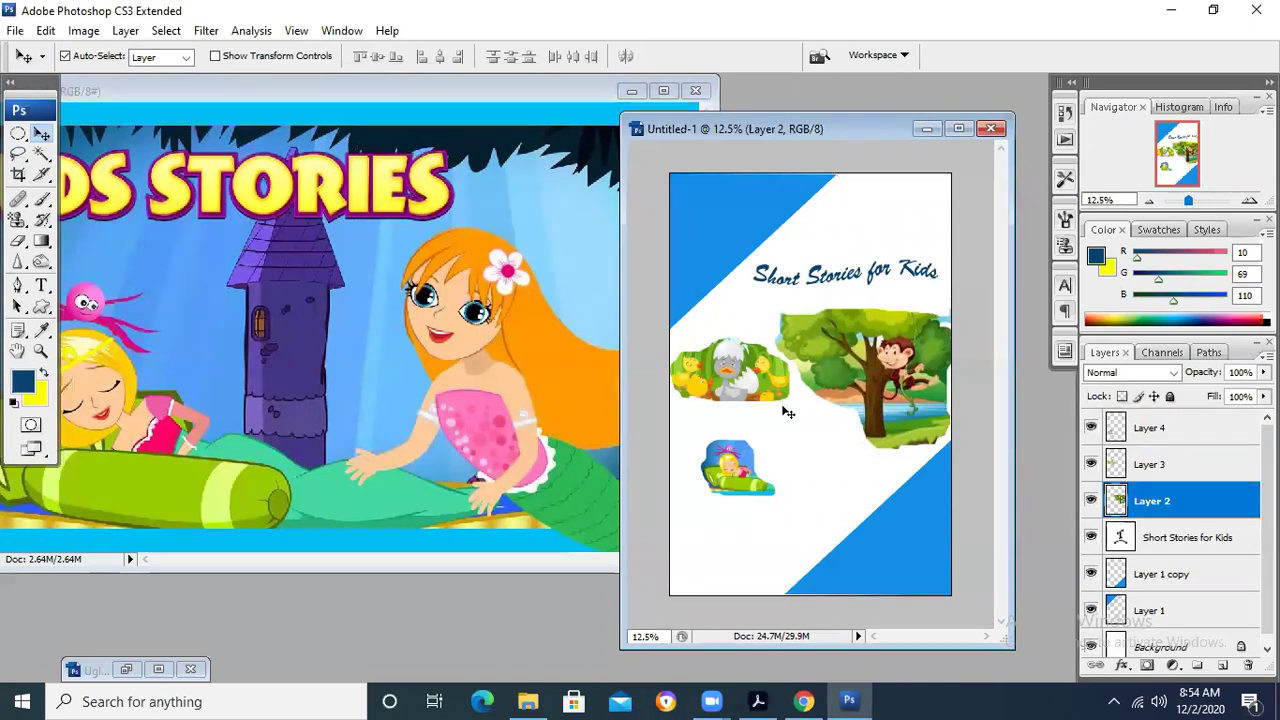
left_click_drag(762, 395, 758, 405)
left_click(728, 468)
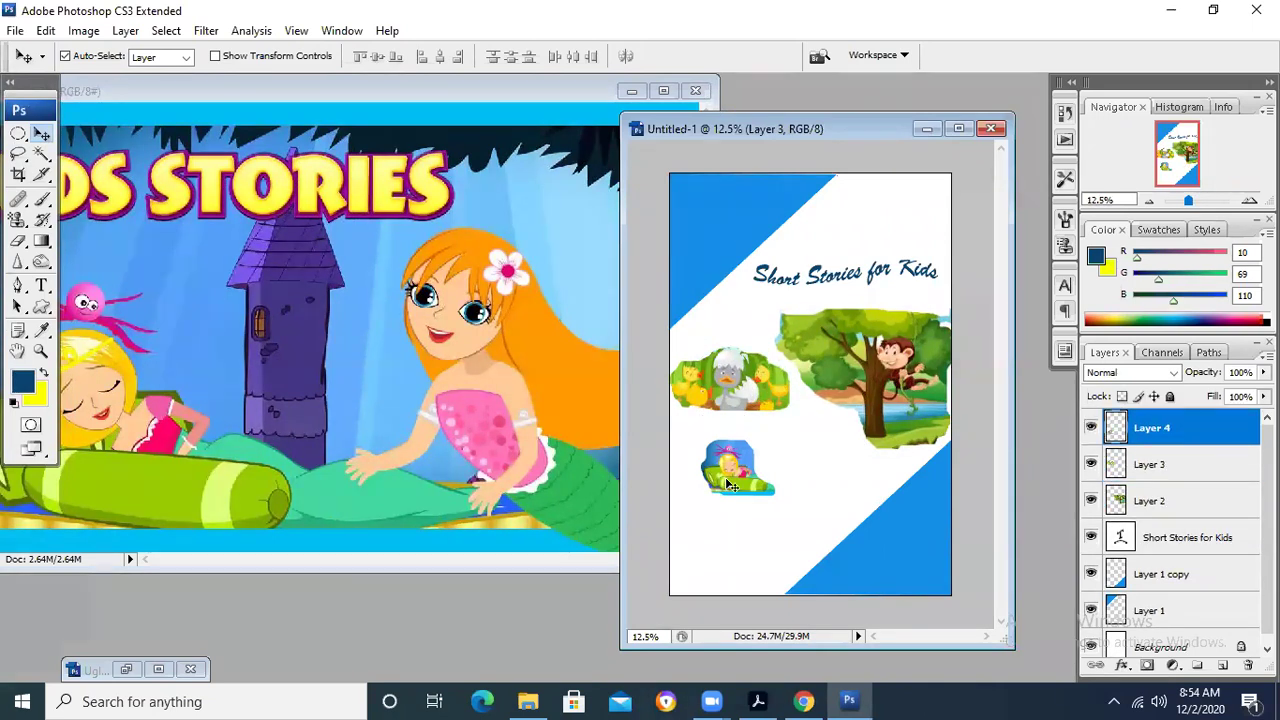
Step: Close maxresdefault.jpg and Short-Moral-Stories-for-Children.jpg, and move the cover document to the middle of the workspace
left_click(362, 506)
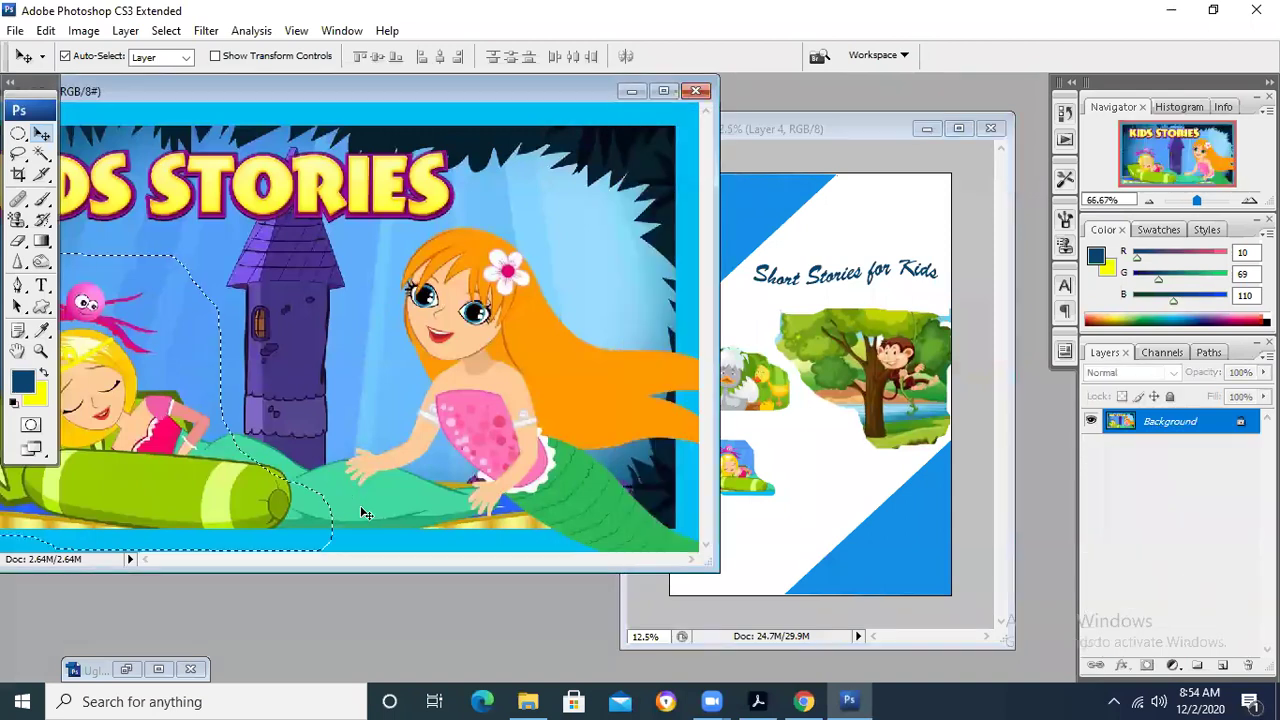
left_click(786, 434)
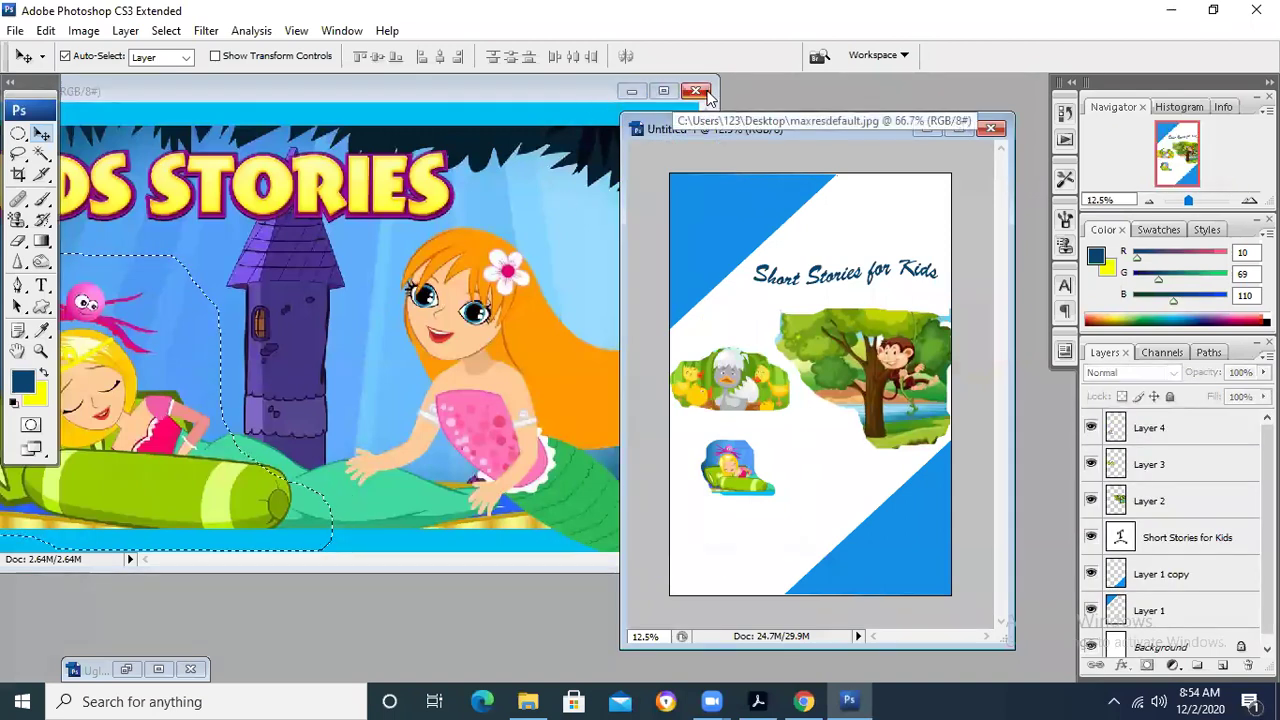
left_click(695, 92)
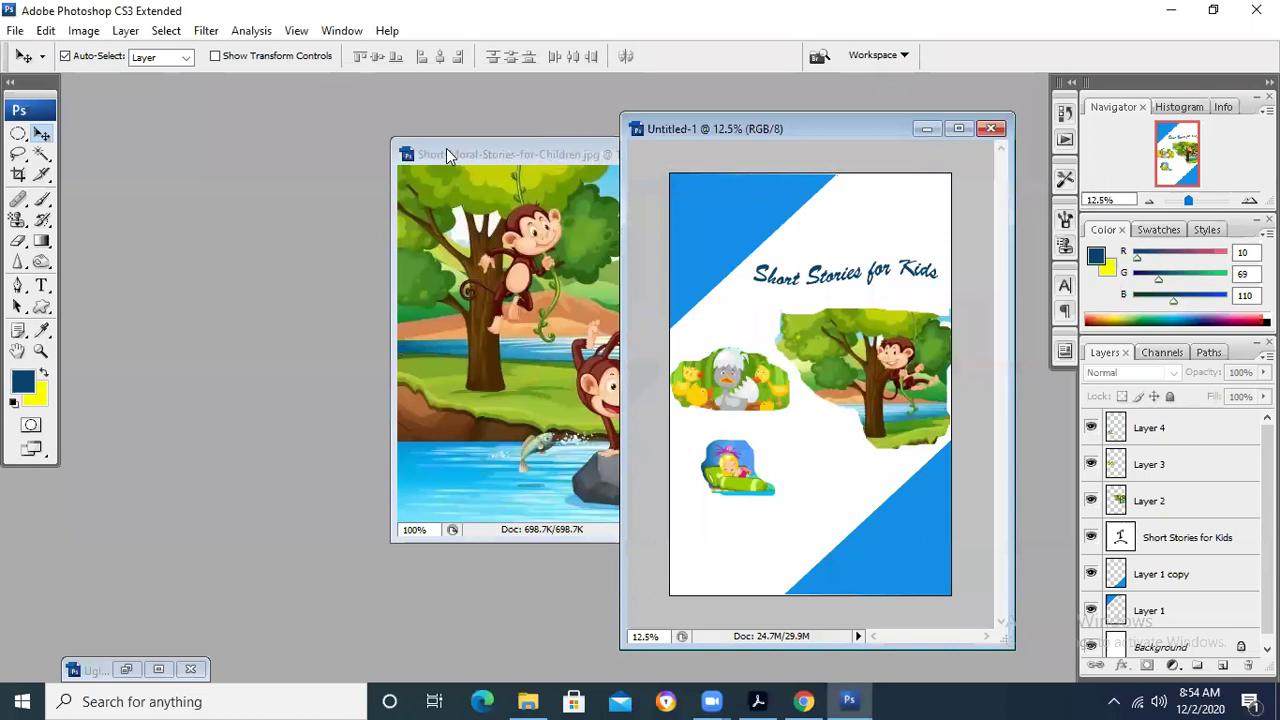
left_click(499, 168)
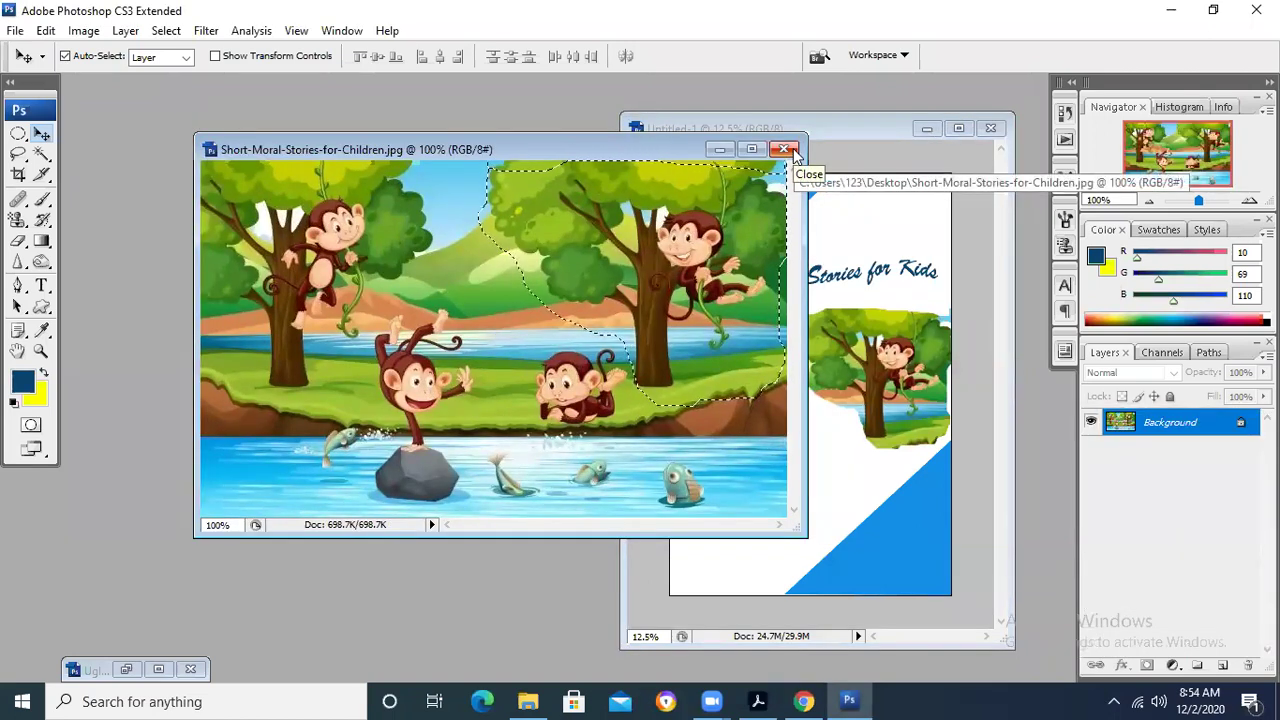
left_click(786, 150)
left_click_drag(789, 133, 586, 98)
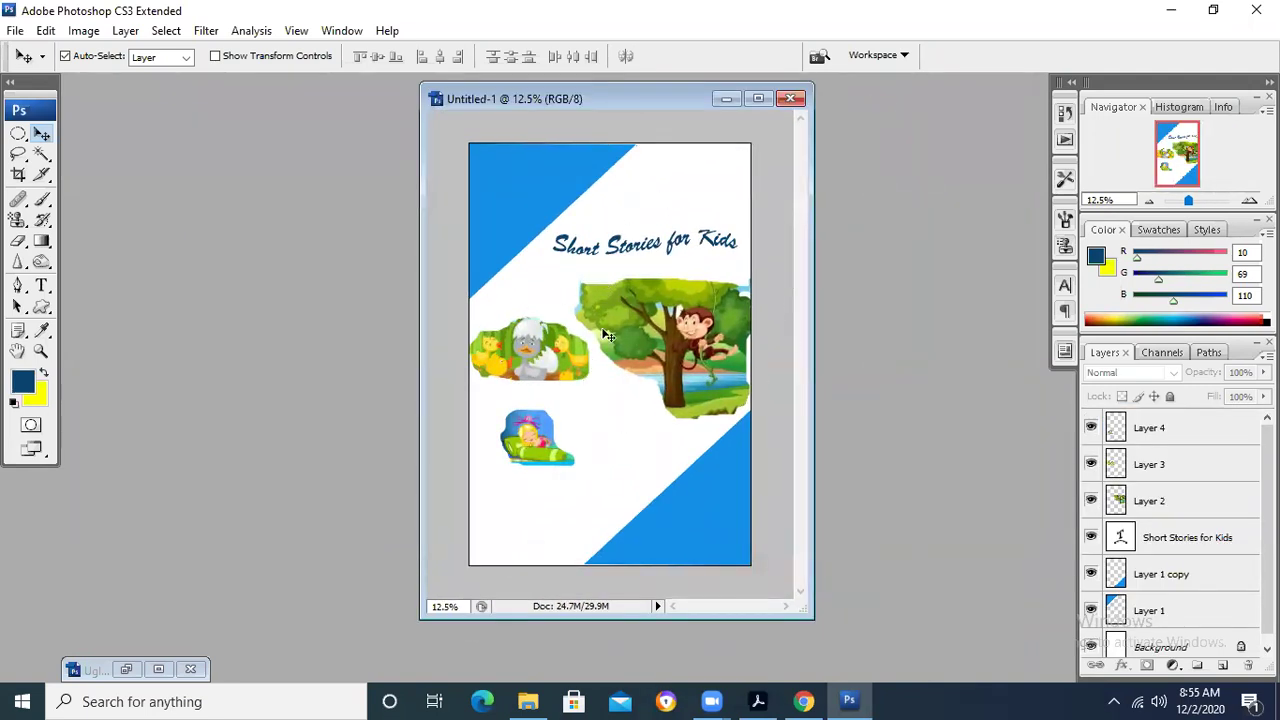
Step: Open Short-Moral-Stories-for-Children and the Ugly-Duckling image together from the Desktop
double_click(280, 340)
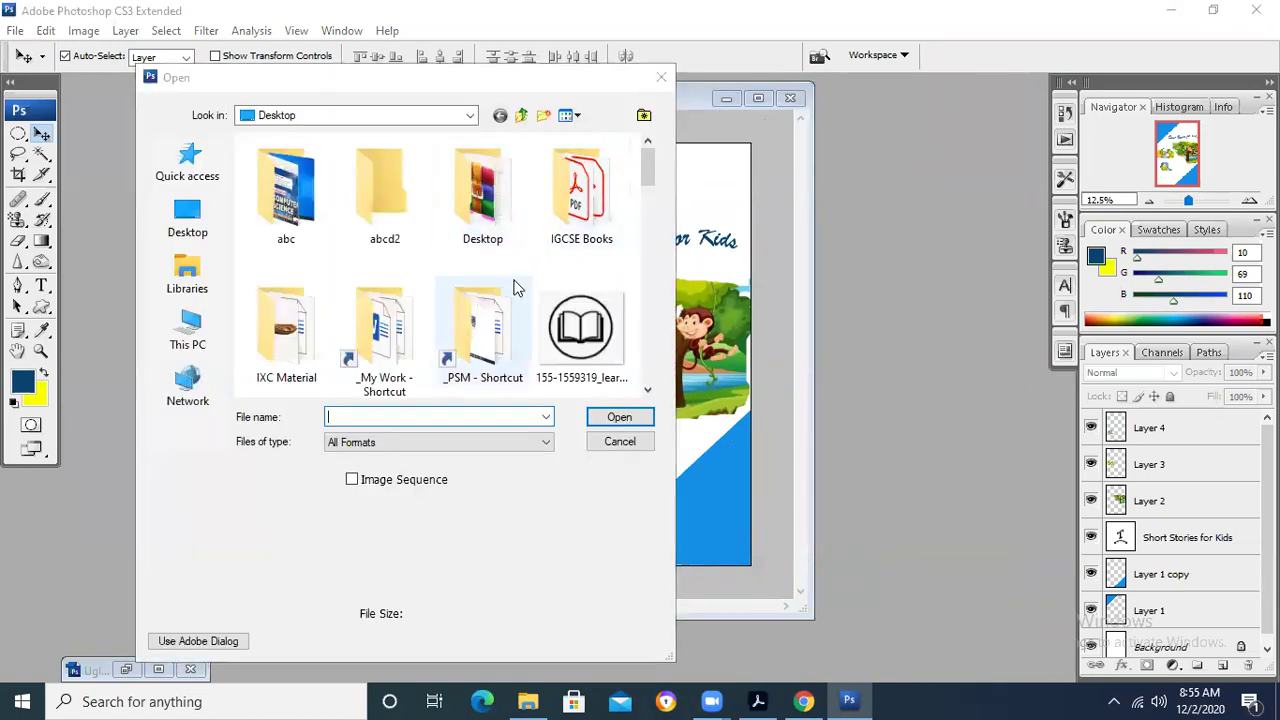
left_click_drag(648, 165, 655, 340)
left_click(483, 238)
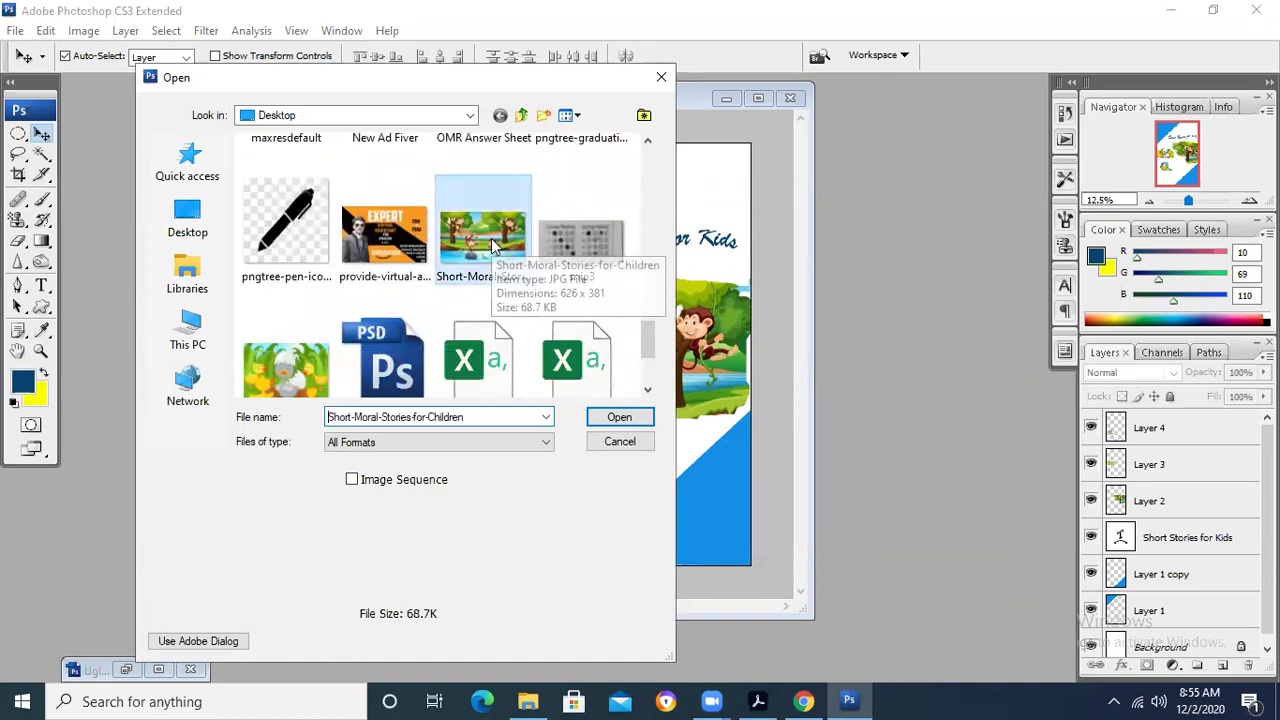
left_click(305, 355, "ctrl")
left_click(595, 417)
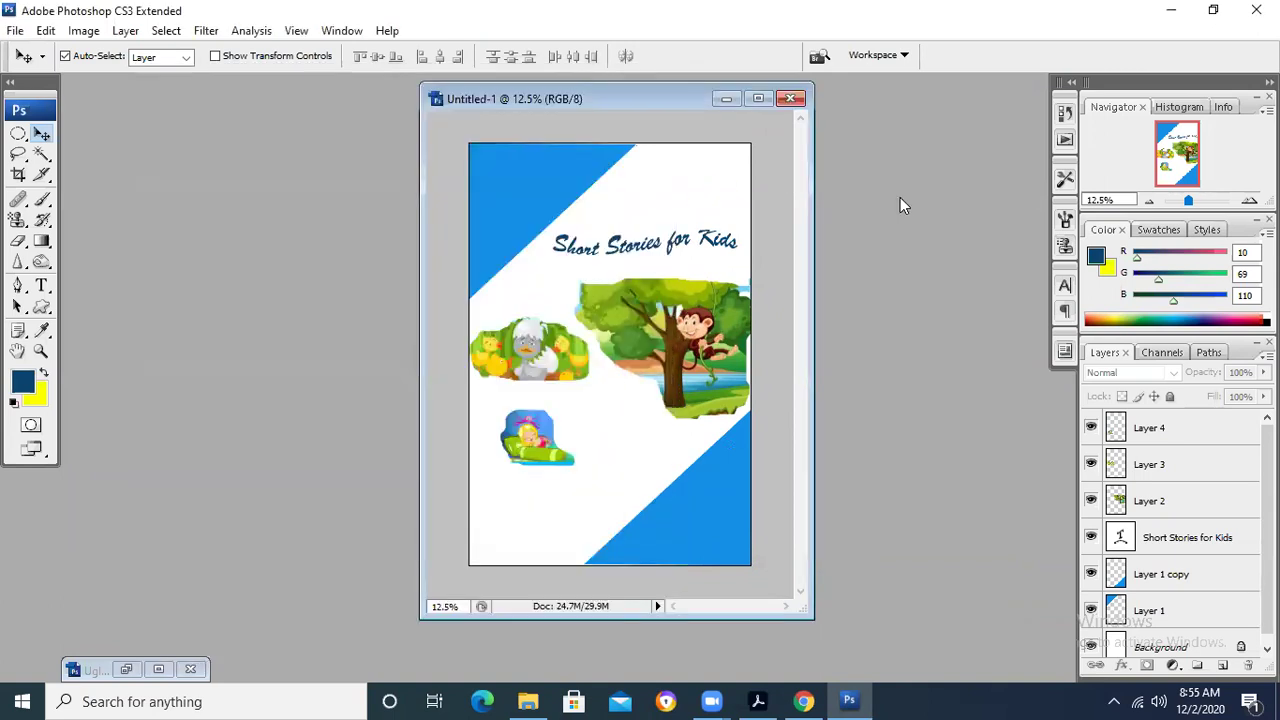
Step: Move the Untitled-1 window clear of the source images and add a new empty layer on top of its stack
left_click(731, 251)
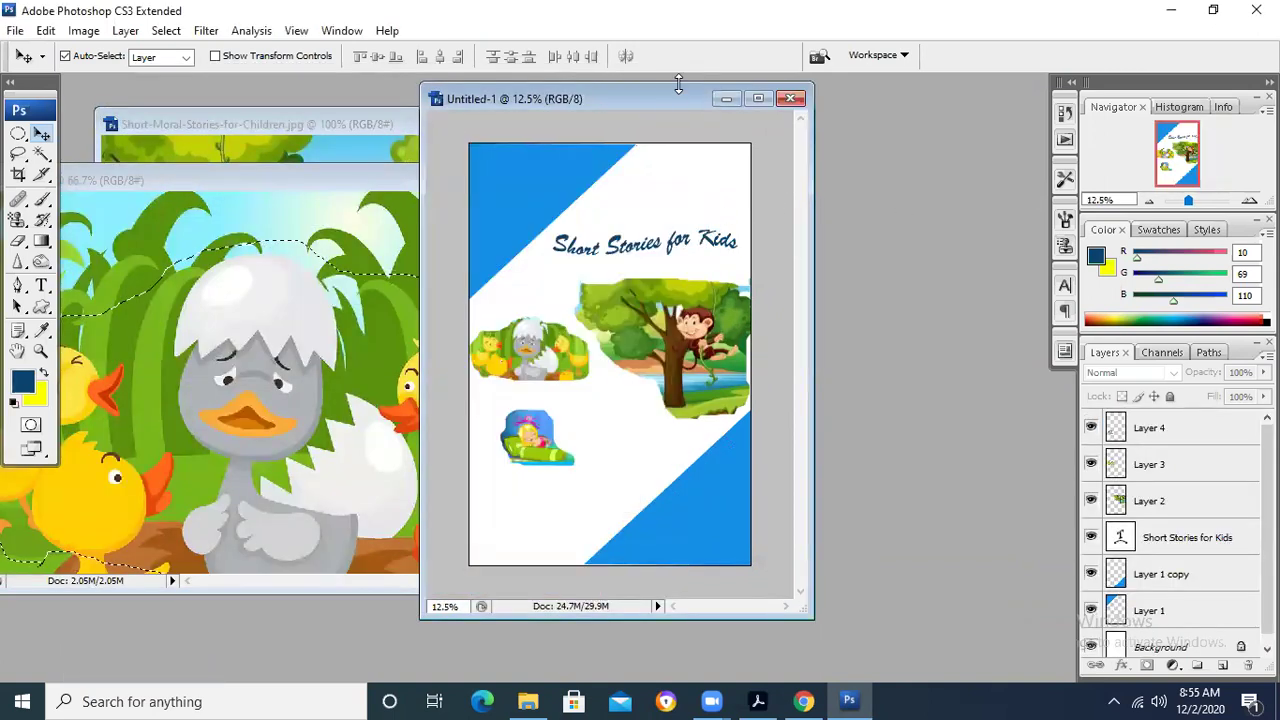
left_click_drag(666, 92, 834, 114)
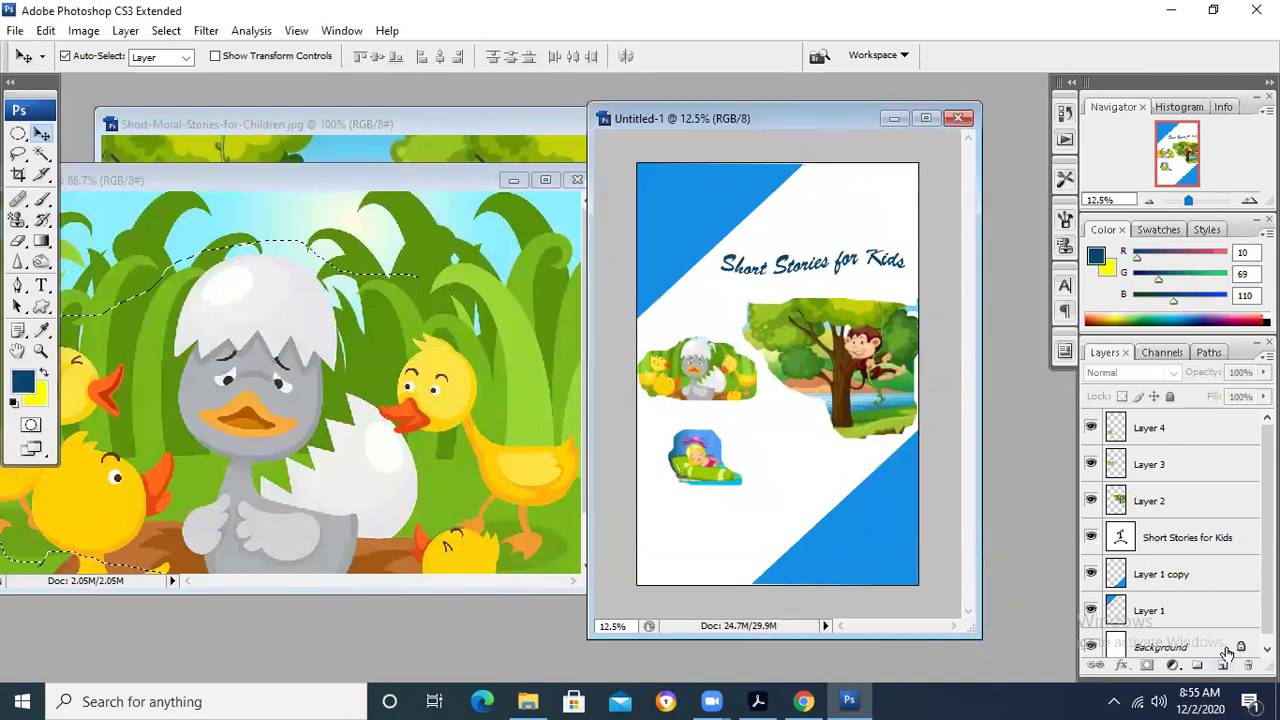
left_click(1223, 664)
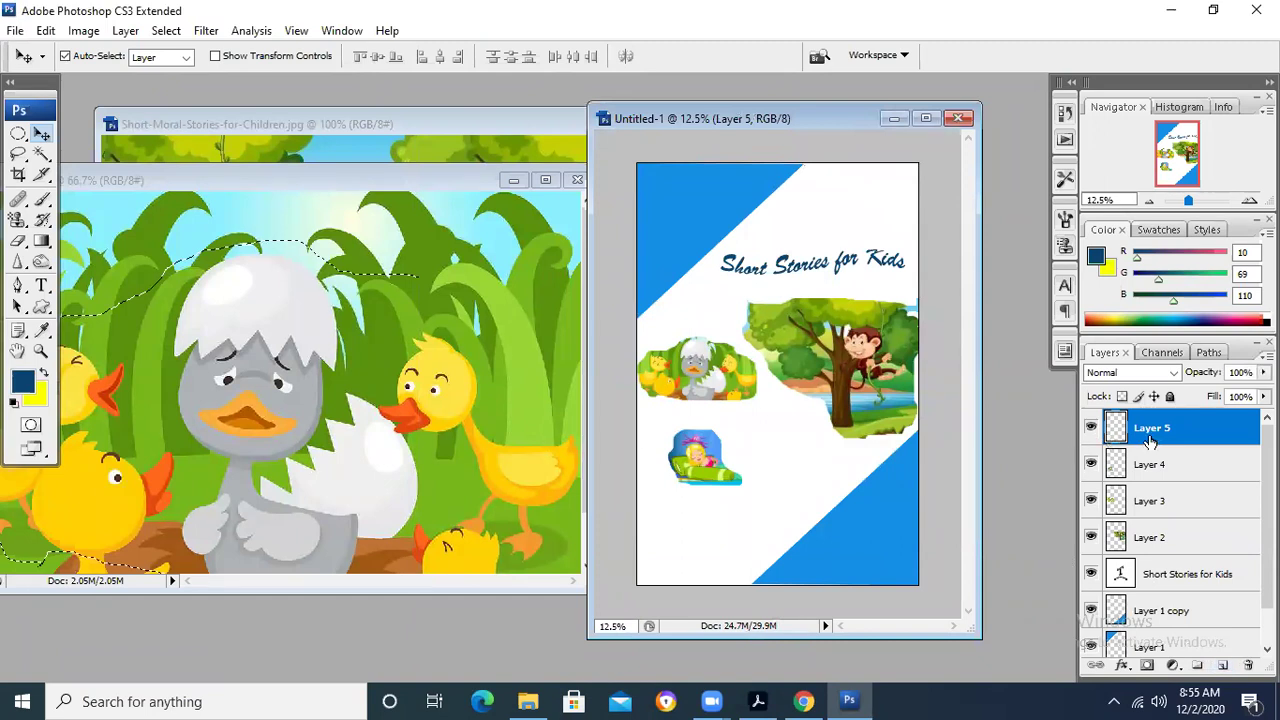
double_click(1182, 438)
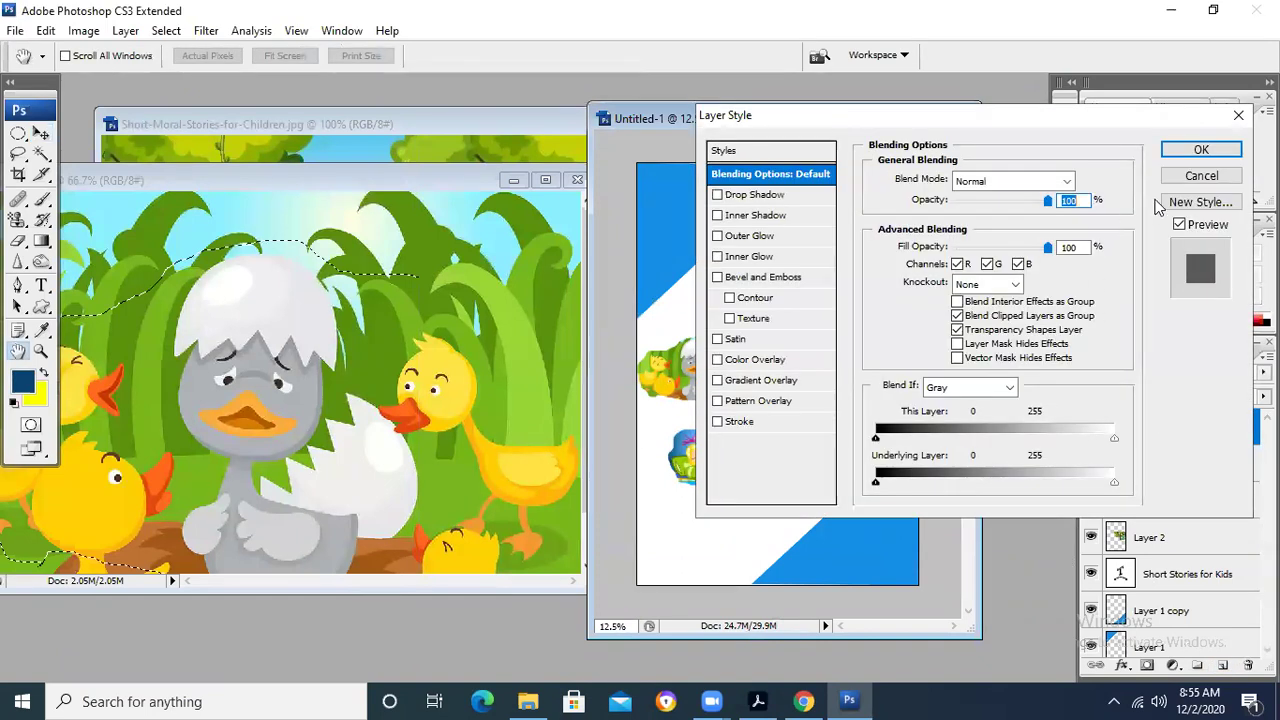
left_click(1202, 179)
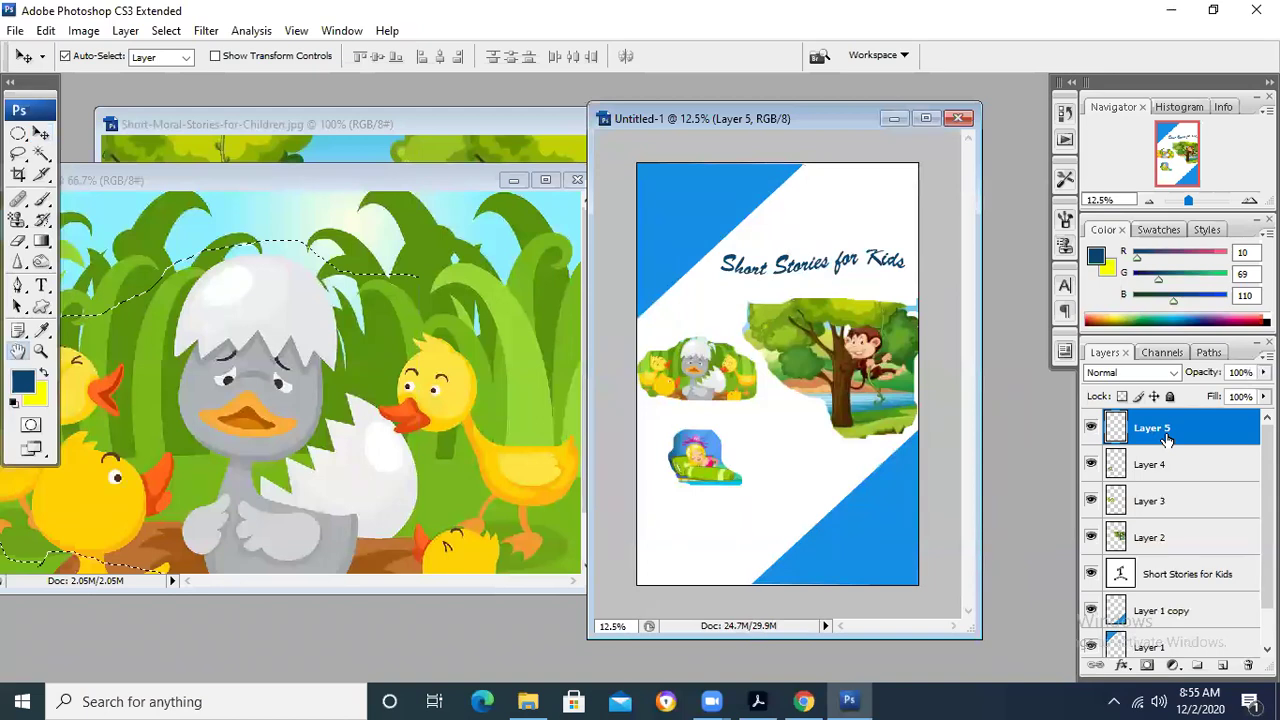
double_click(1168, 440)
left_click(1201, 176)
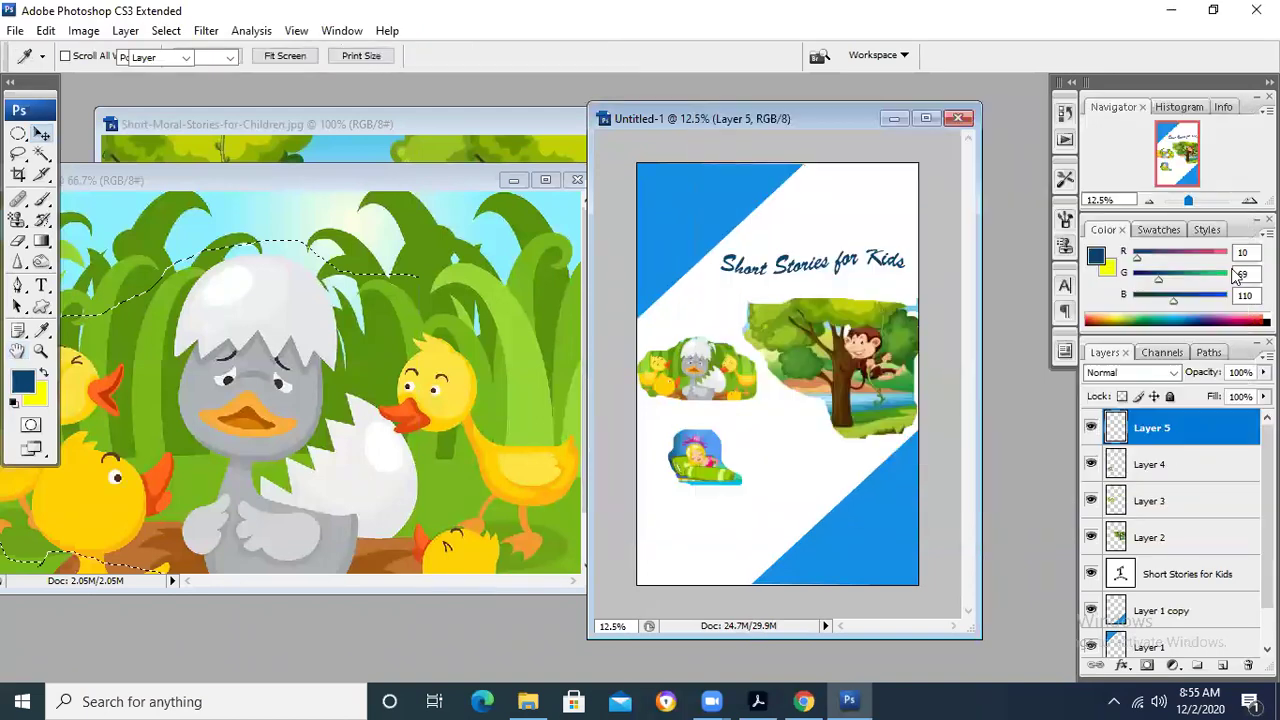
double_click(1197, 432)
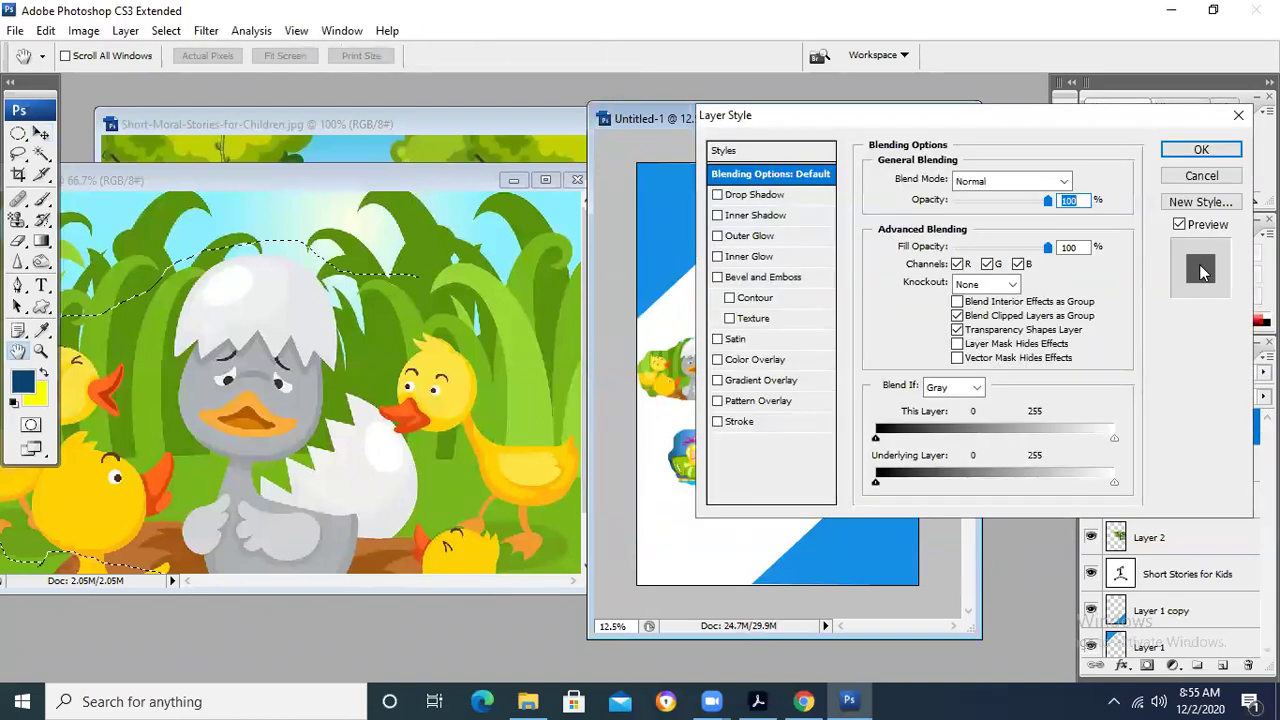
key("Escape")
Step: Rename the new empty top layer of the cover as Petten
right_click(1160, 436)
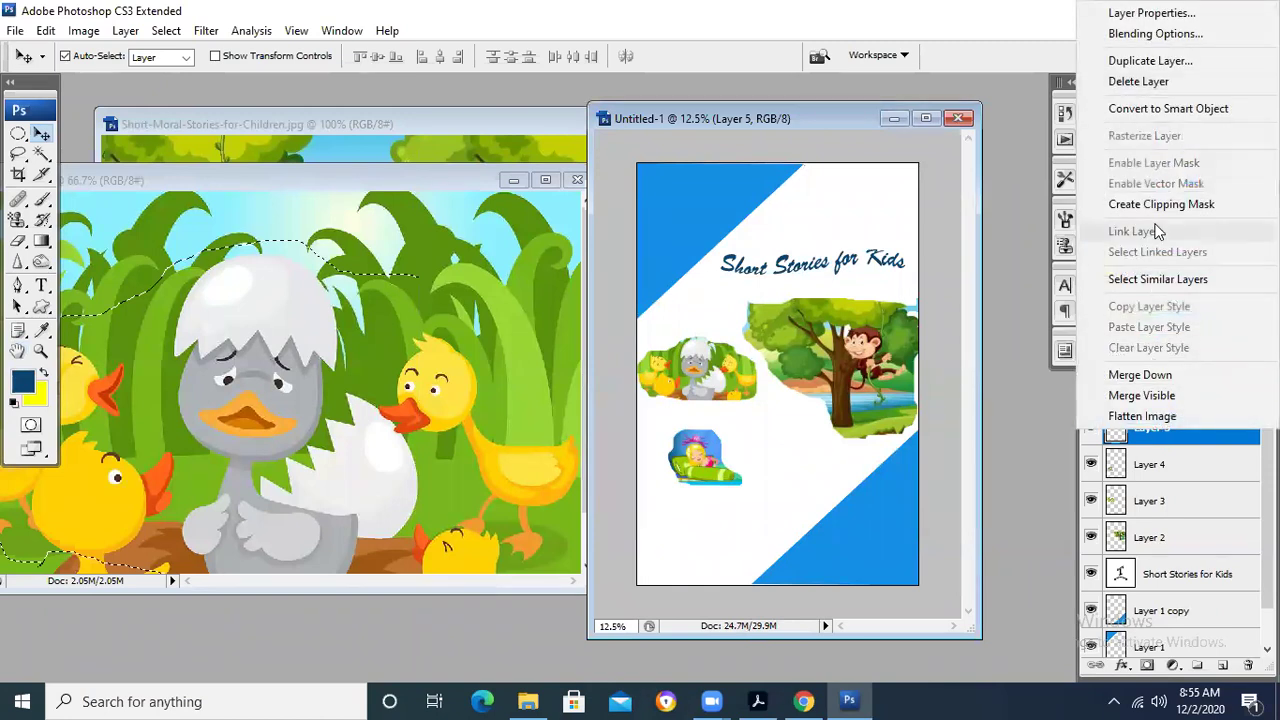
left_click(1165, 20)
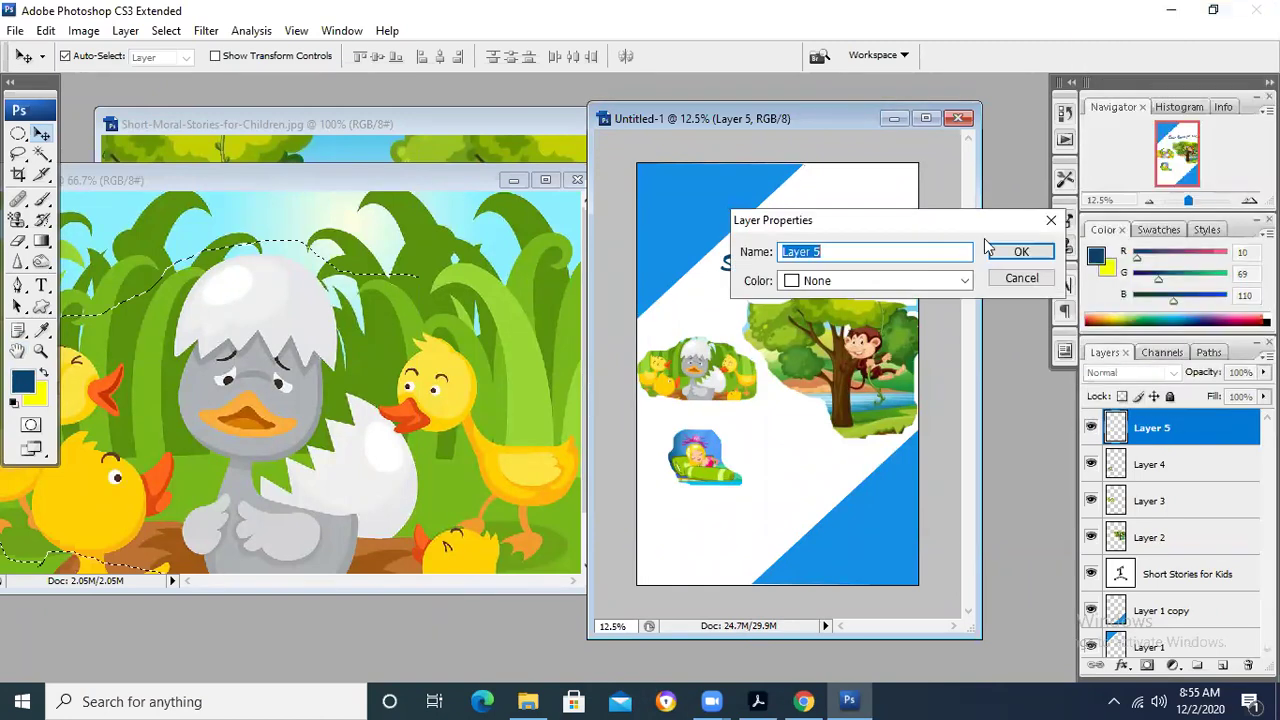
type("Pettenr")
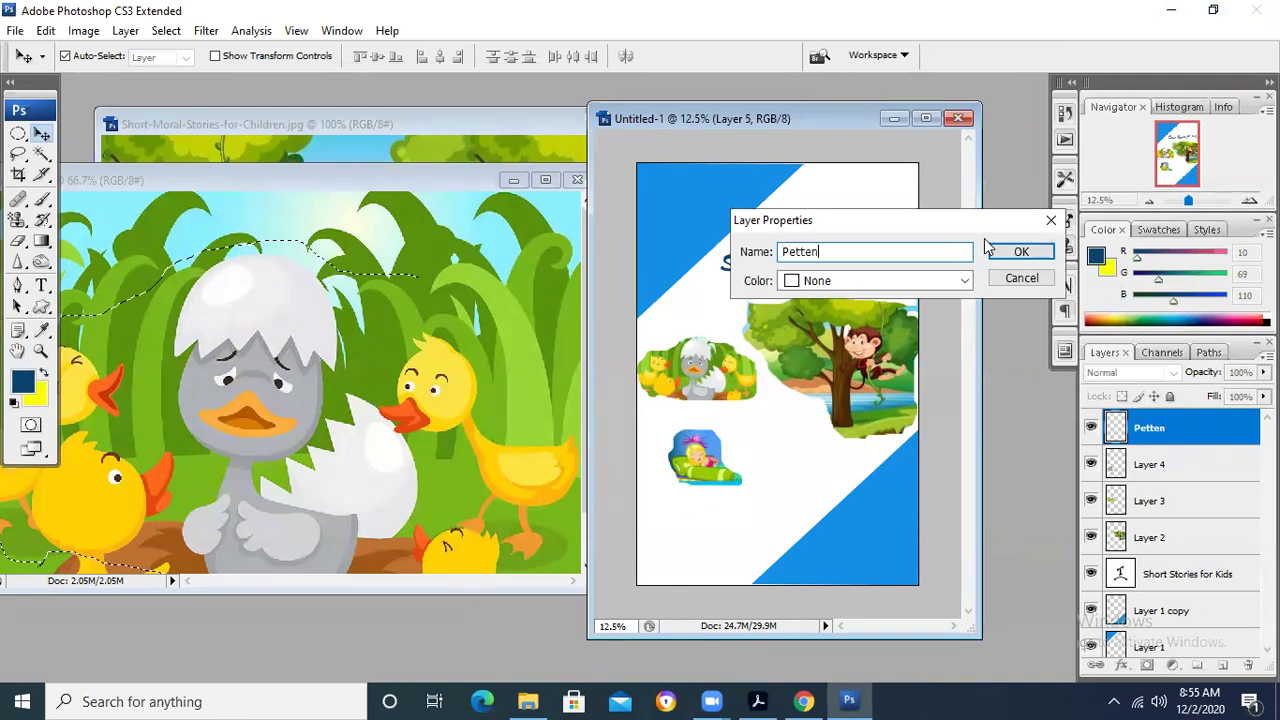
key("Return")
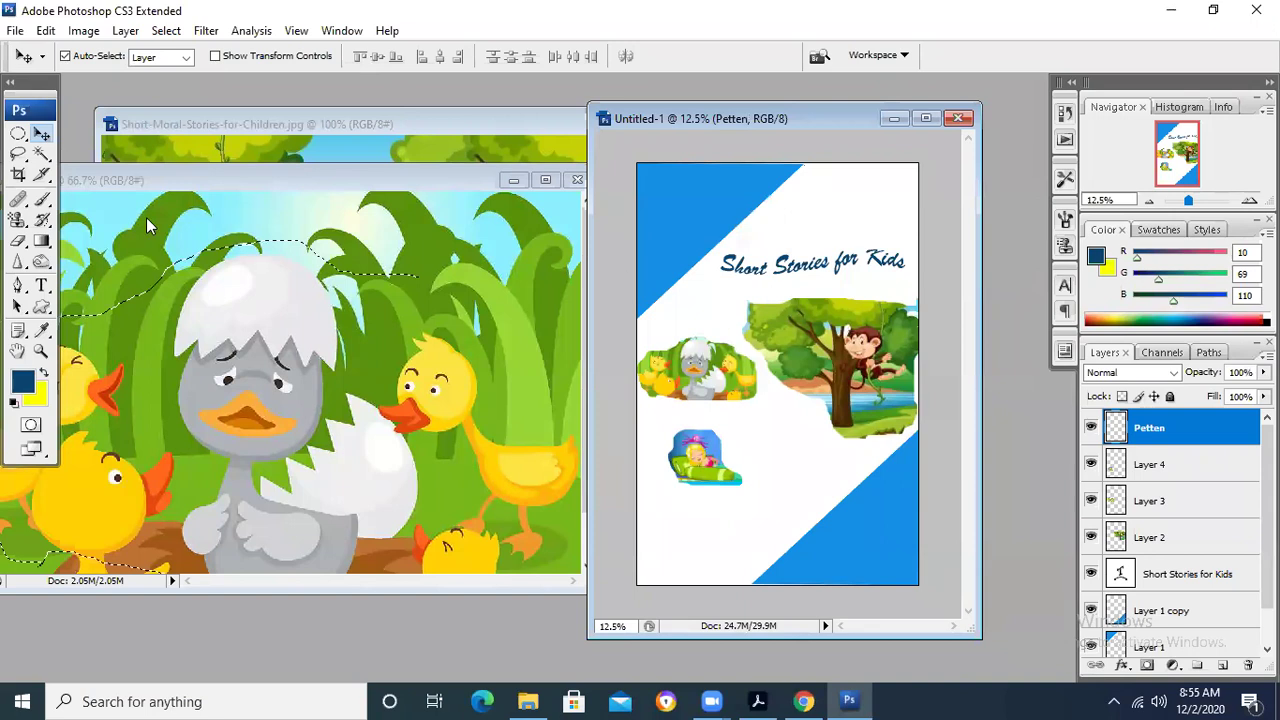
Step: Deselect the outlined area in the Ugly-Duckling image, choose the Pattern Stamp tool, and make the Untitled-1 cover active
left_click(289, 182)
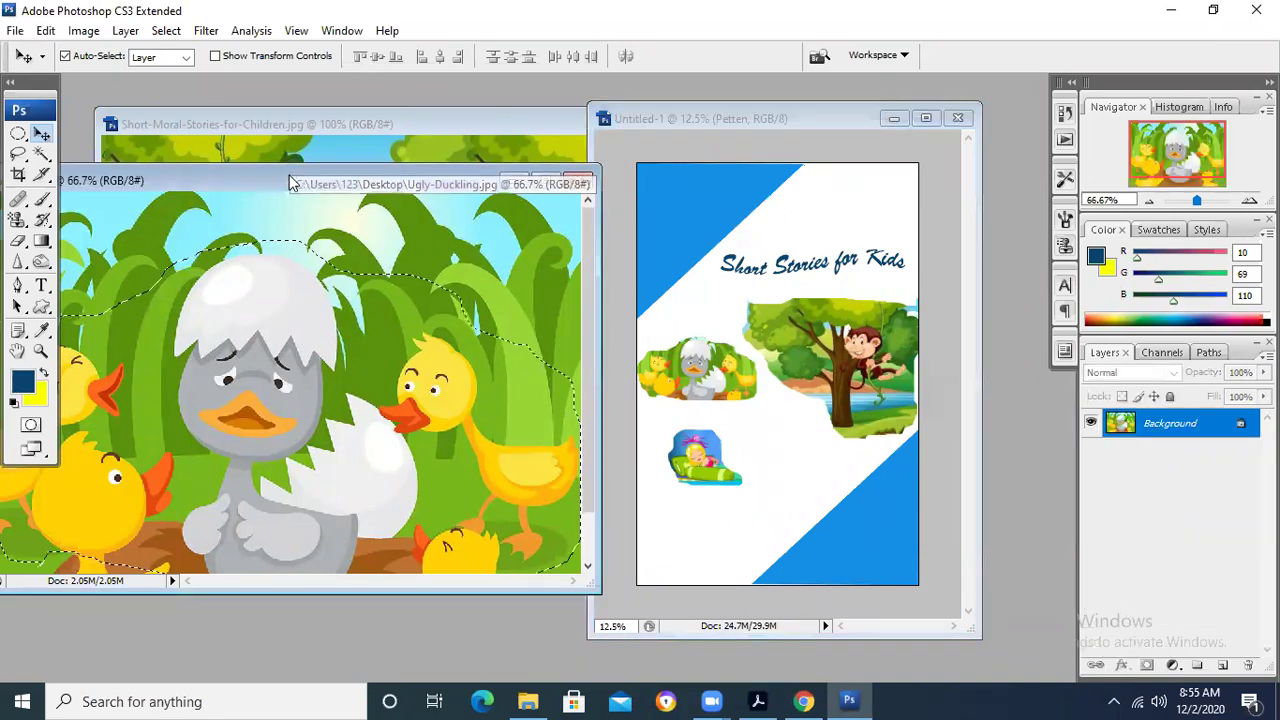
key("ctrl+d")
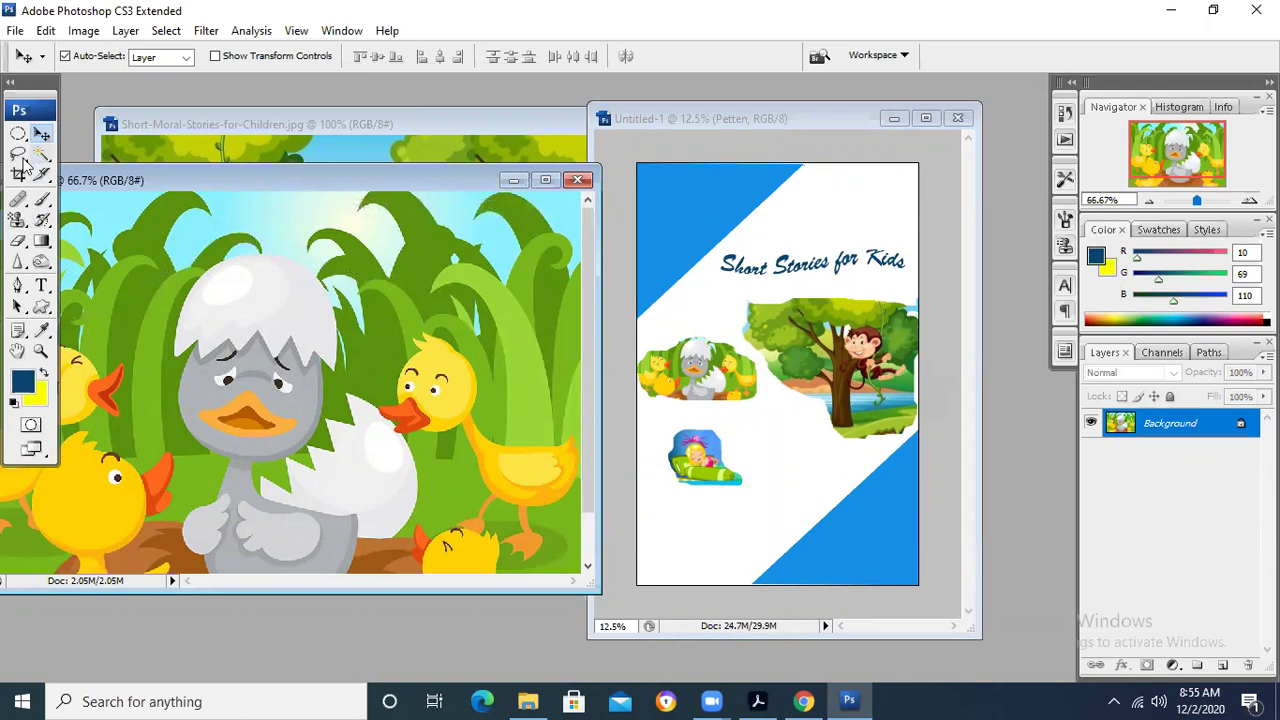
right_click(26, 222)
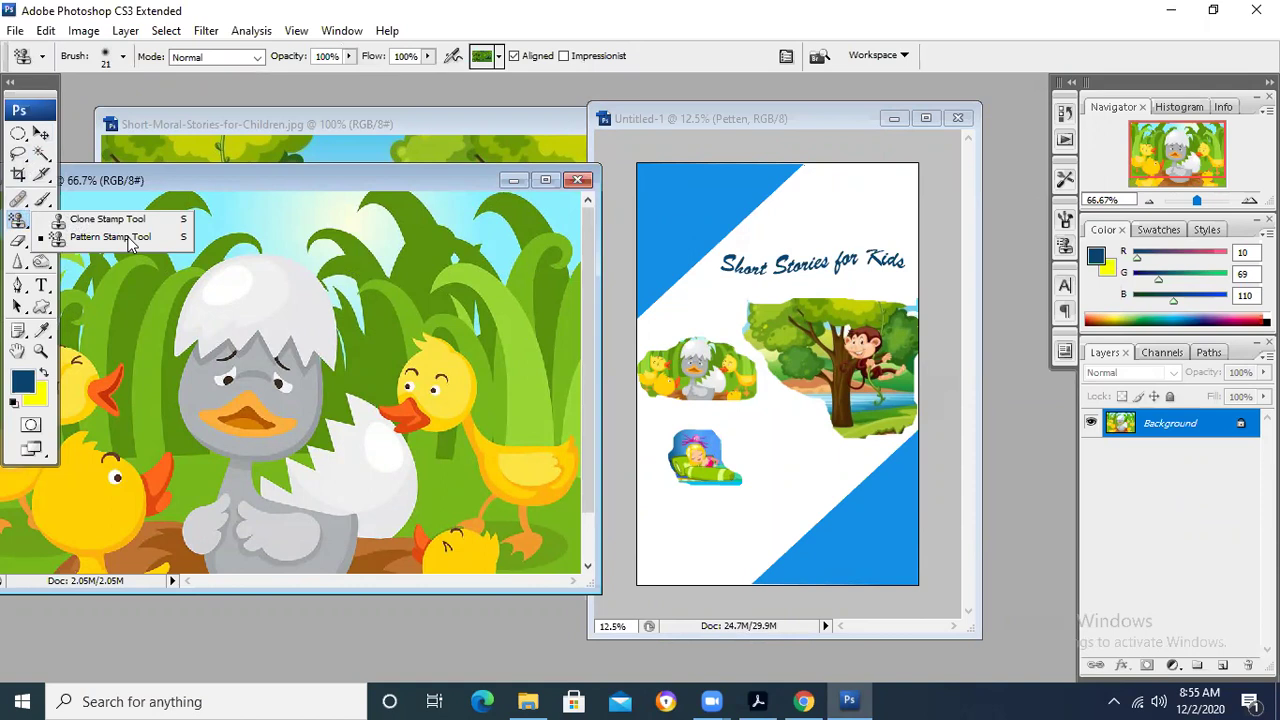
left_click(128, 240)
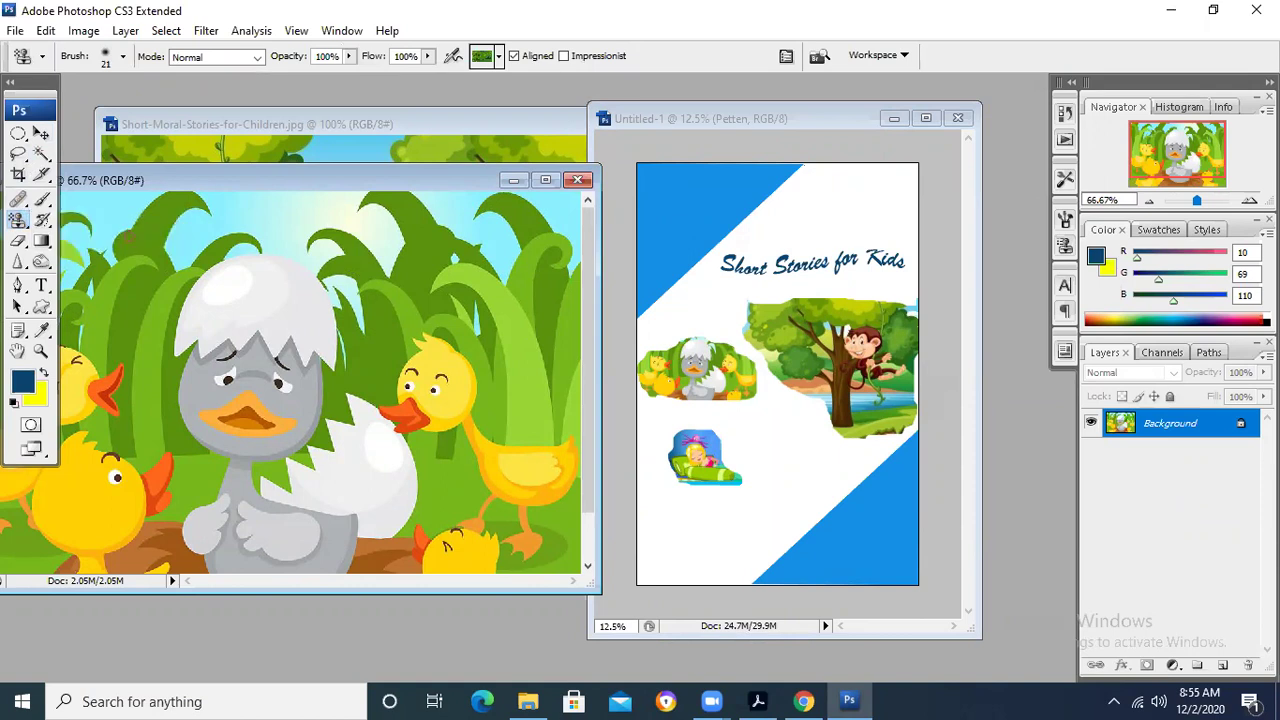
left_click(499, 57)
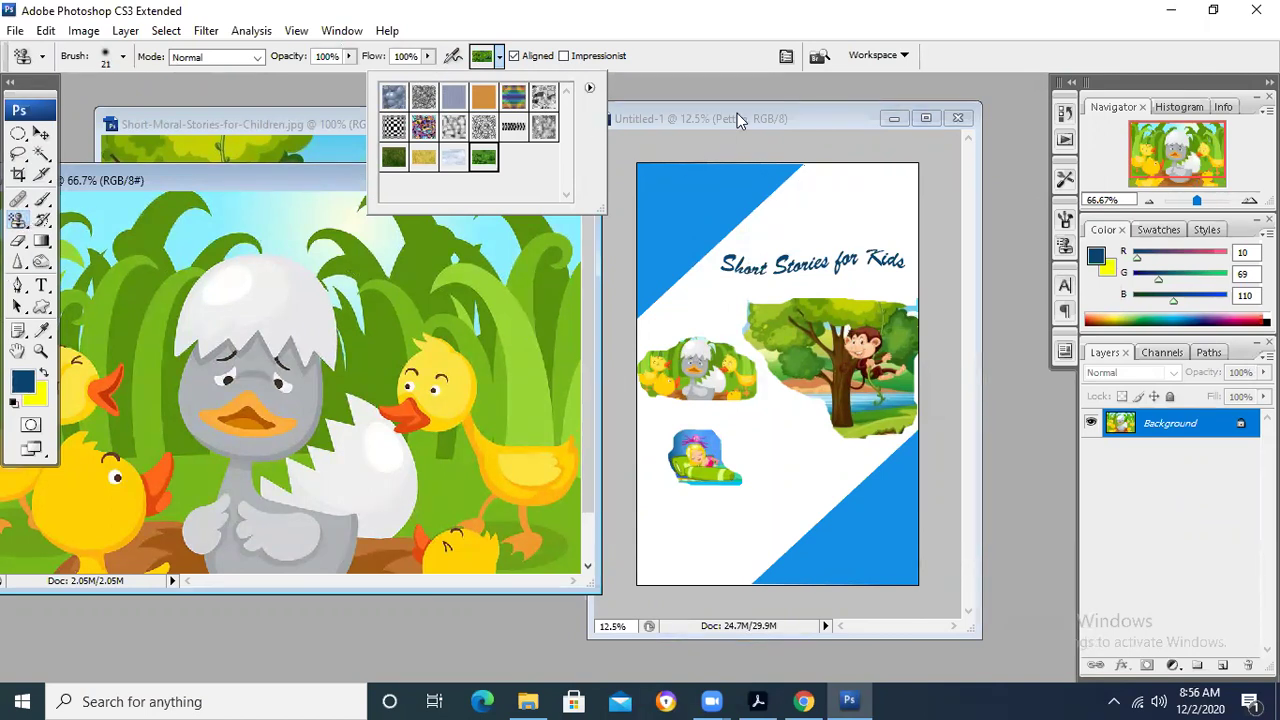
left_click_drag(740, 119, 744, 130)
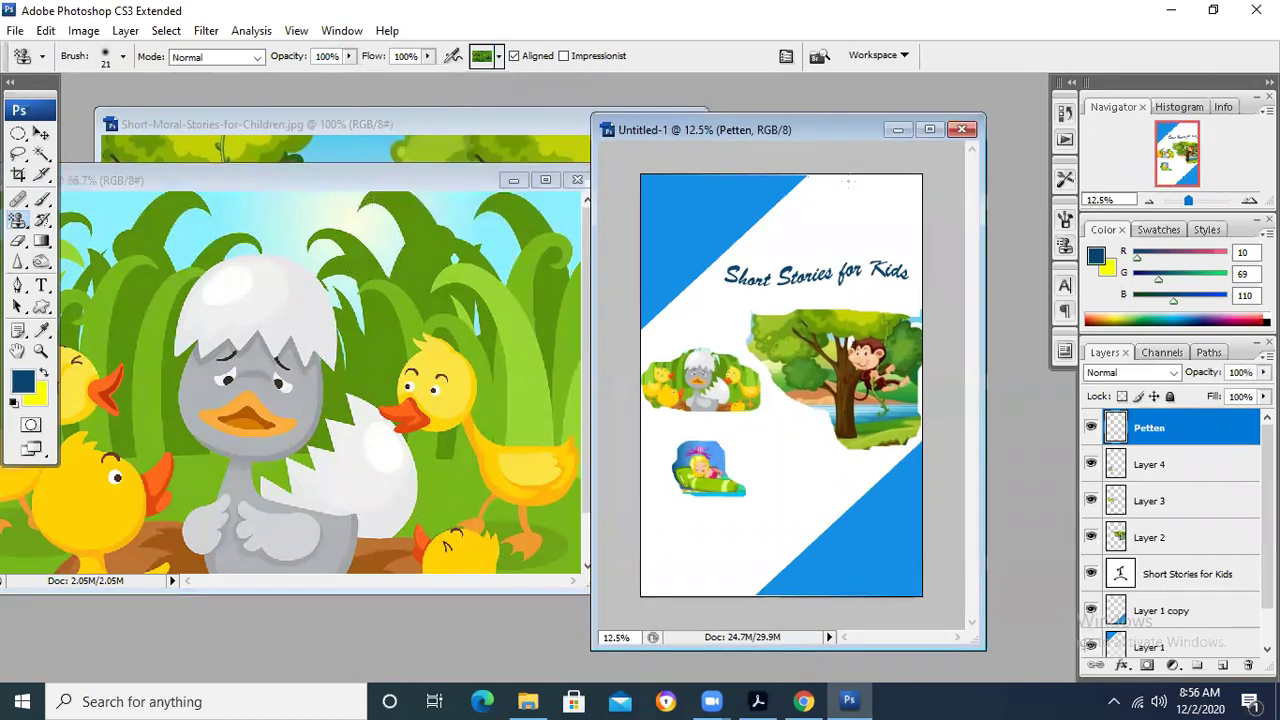
Step: Set the Pattern Stamp brush to a hard round tip 100 px in diameter
left_click(122, 55)
left_click(96, 297)
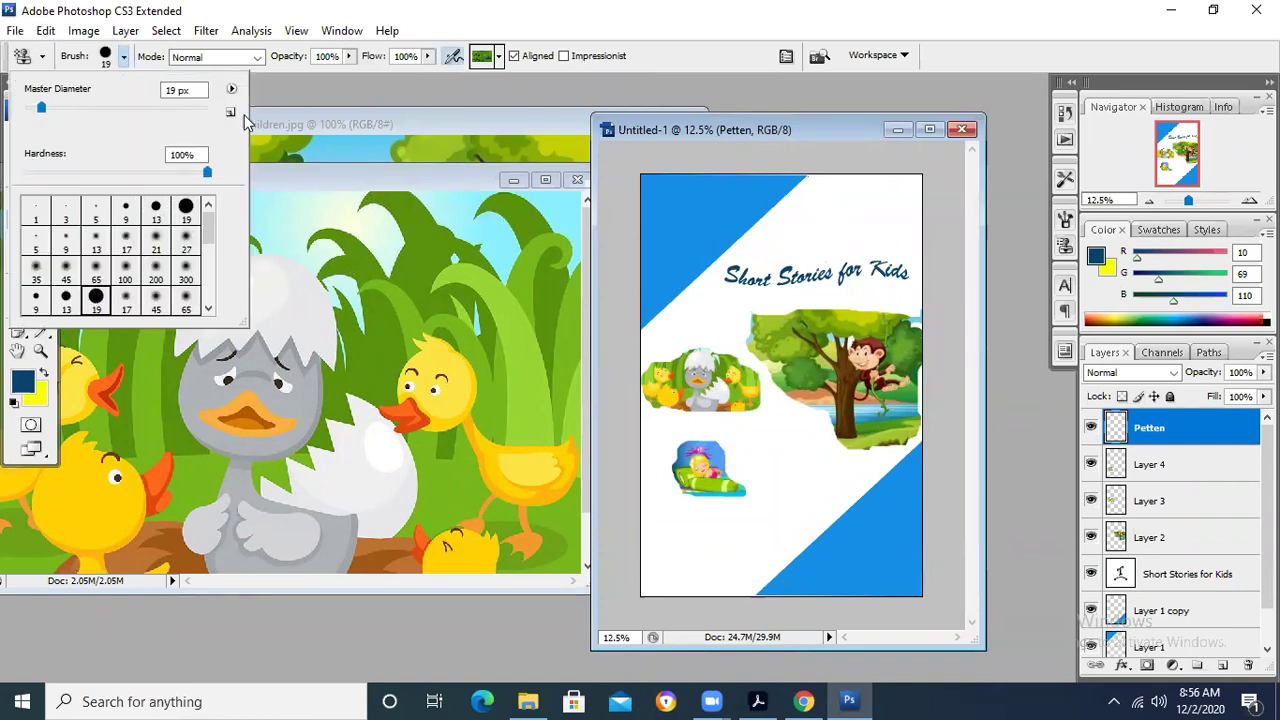
left_click(82, 107)
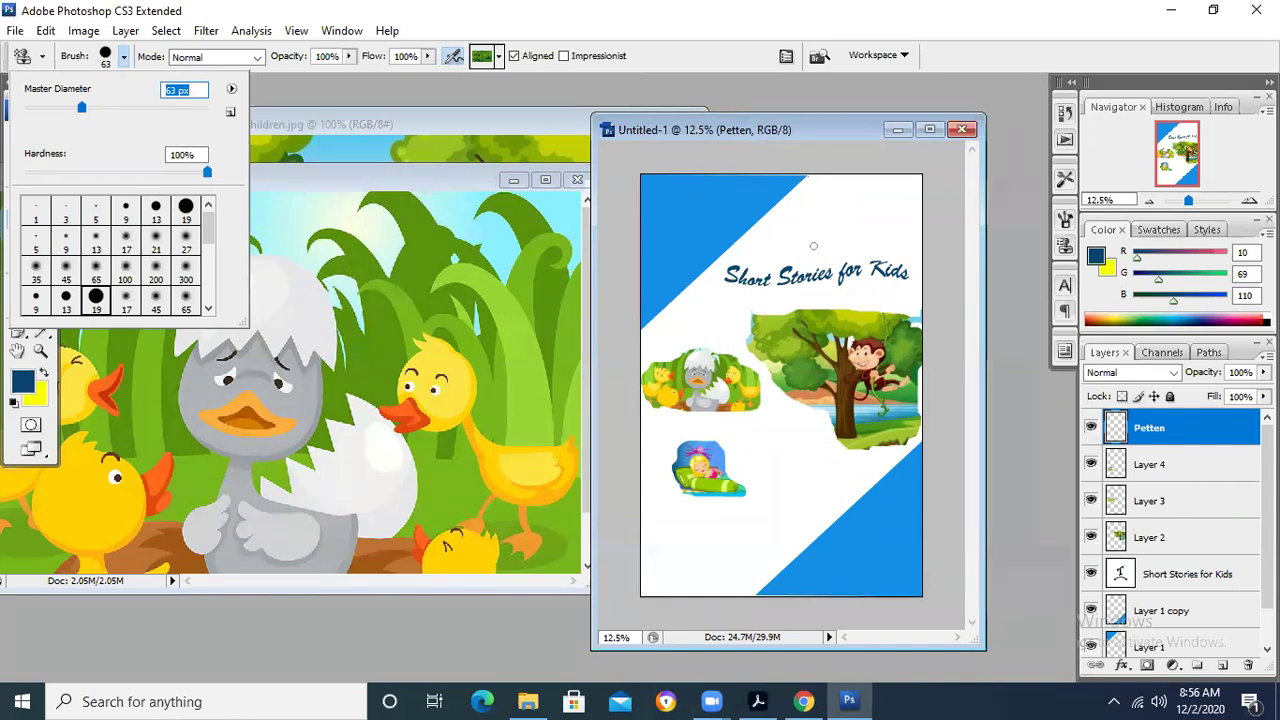
left_click(124, 116)
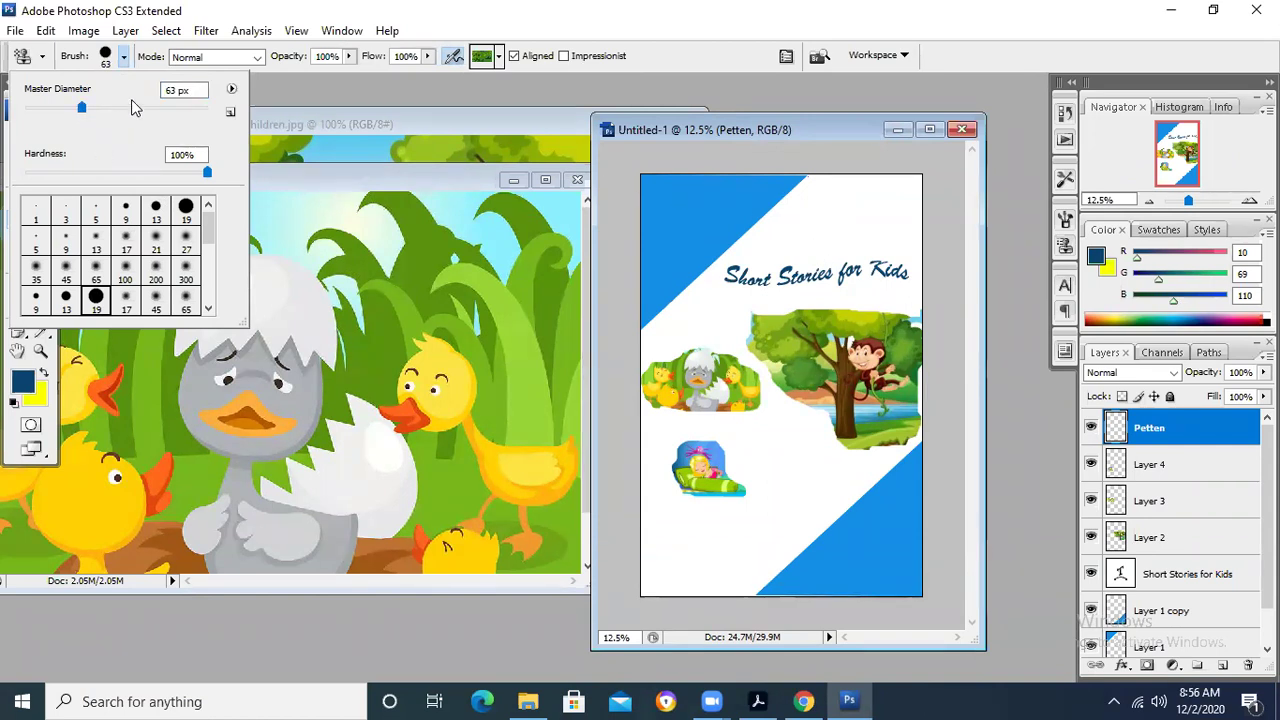
left_click(115, 107)
Step: Stamp scattered green pattern dots in the white area above the Short Stories for Kids title
left_click(866, 212)
mouse_move(860, 216)
left_mouse_down()
mouse_move(880, 216)
mouse_move(815, 217)
mouse_move(900, 204)
mouse_move(825, 228)
mouse_move(900, 232)
mouse_move(735, 238)
mouse_move(810, 237)
left_mouse_up()
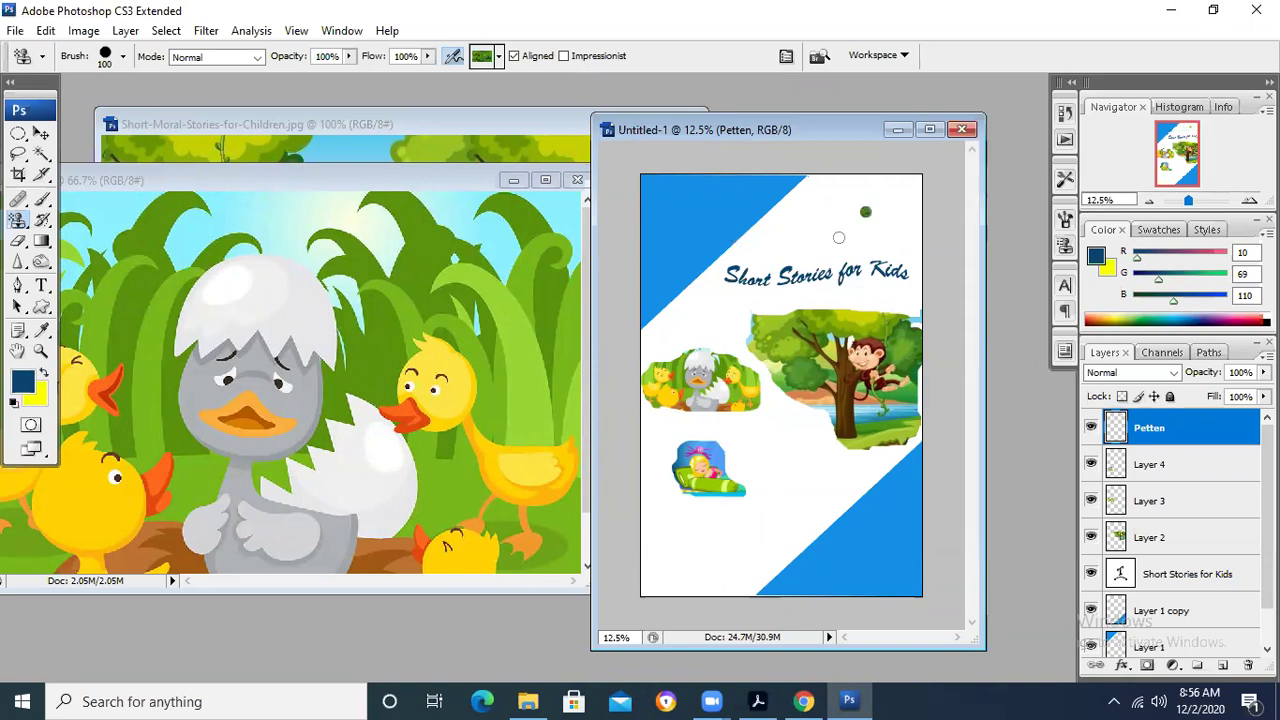
left_click(808, 225)
left_click(894, 215)
left_click(819, 195)
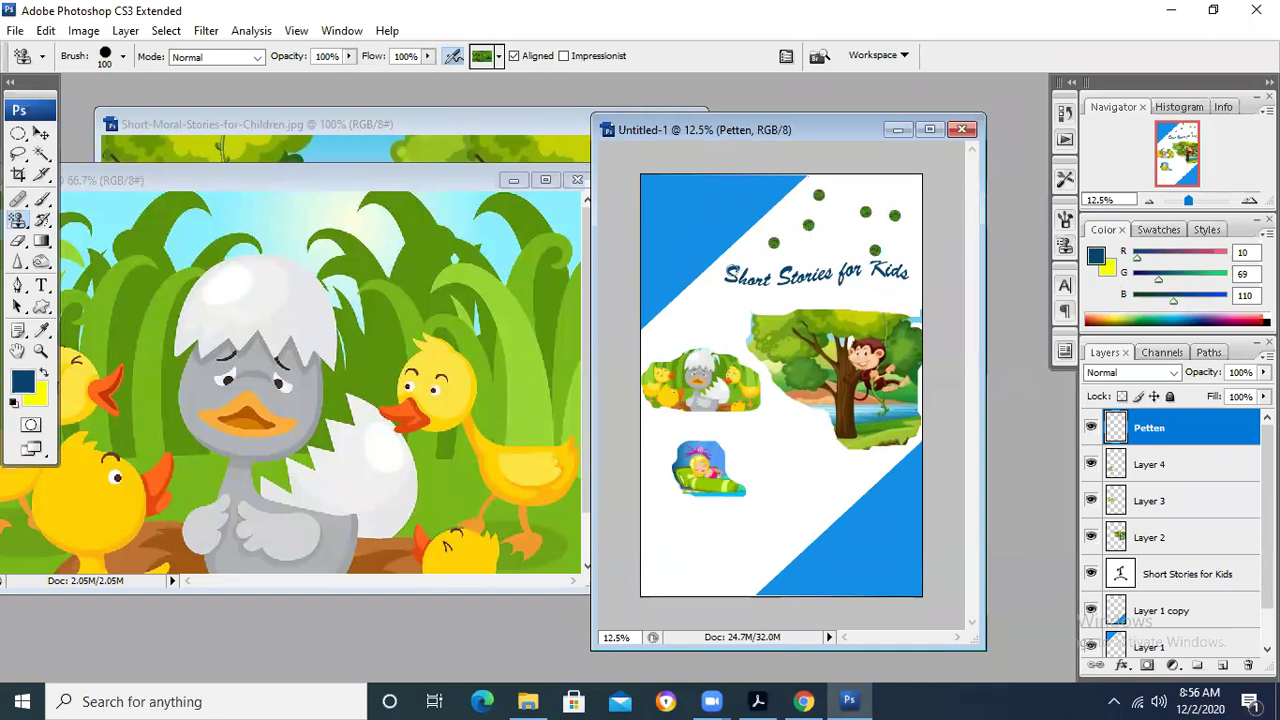
Step: Stamp more green pattern dots around the duckling, monkey and sleeping girl pictures and across the lower white area
left_click(713, 294)
left_click(685, 320)
left_click(808, 435)
left_click(826, 464)
left_click(691, 560)
left_click(665, 536)
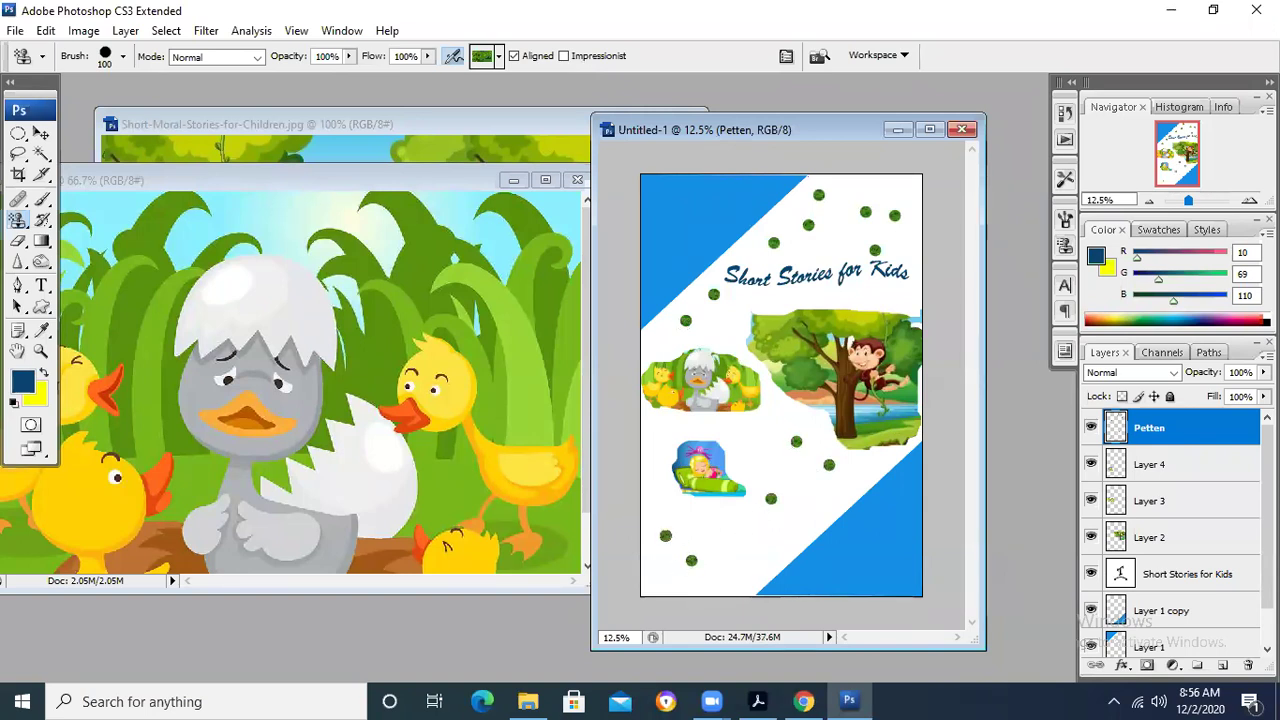
left_click(733, 575)
left_click(666, 424)
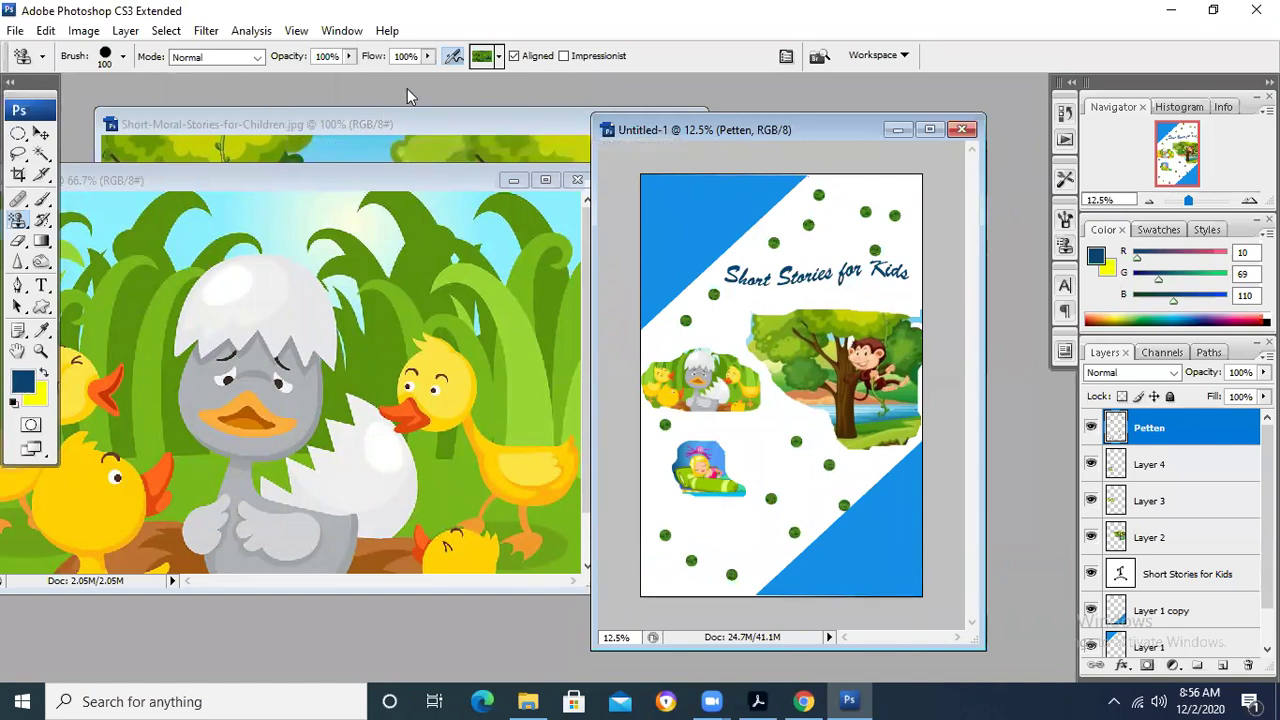
Step: Choose the multicoloured woven pattern and paint one band above the duckling and monkey pictures and another below the sleeping girl
left_click(500, 57)
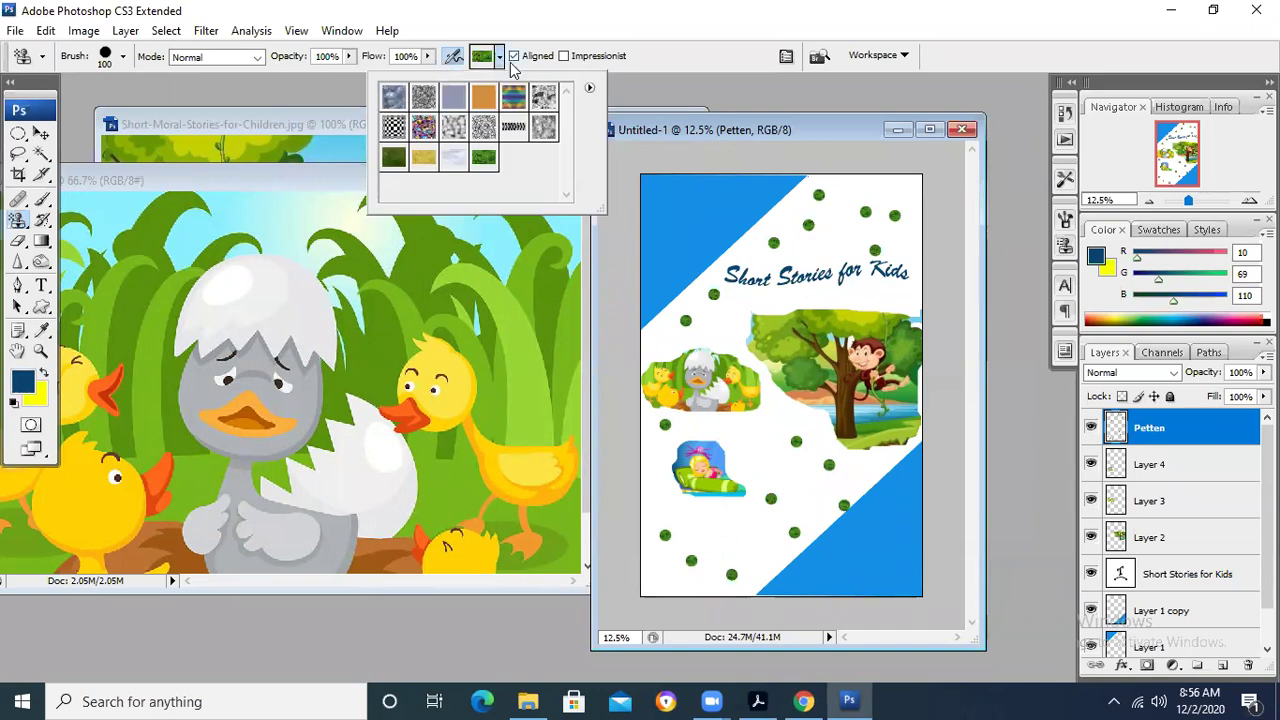
left_click(516, 95)
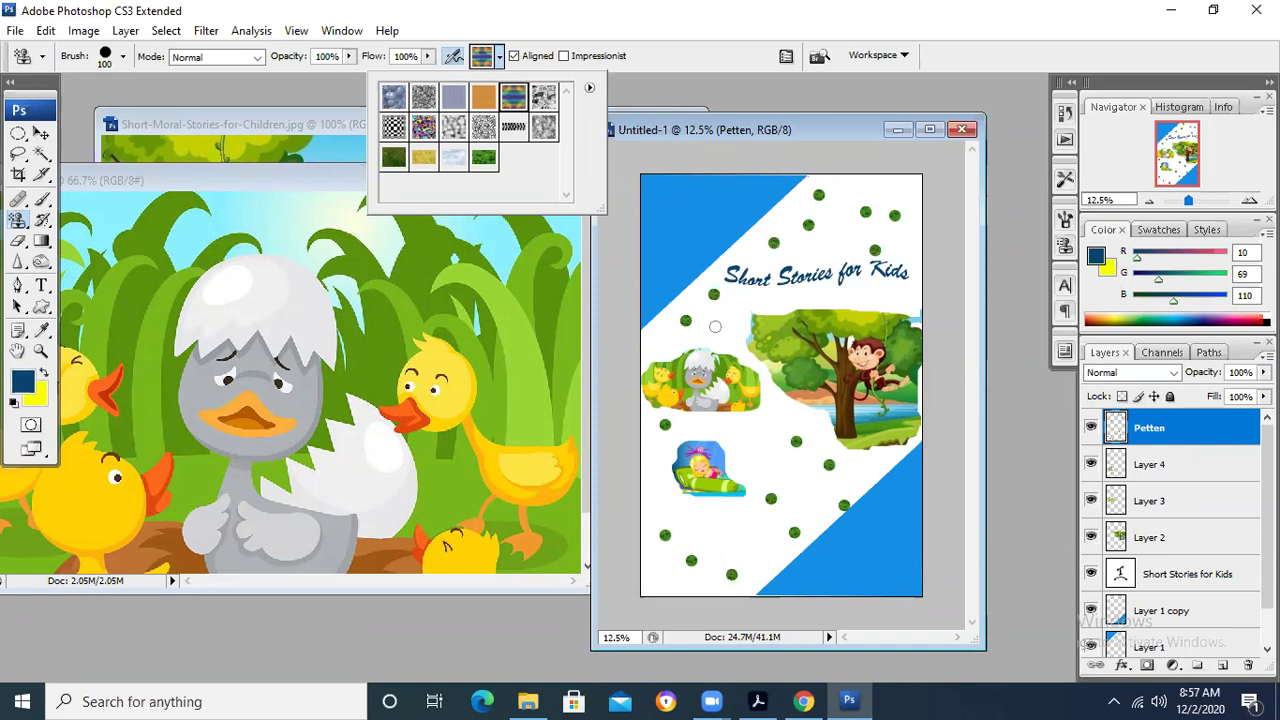
left_click_drag(652, 341, 740, 338)
mouse_move(750, 294)
left_mouse_down()
mouse_move(908, 304)
mouse_move(756, 309)
mouse_move(814, 308)
mouse_move(792, 308)
left_mouse_up()
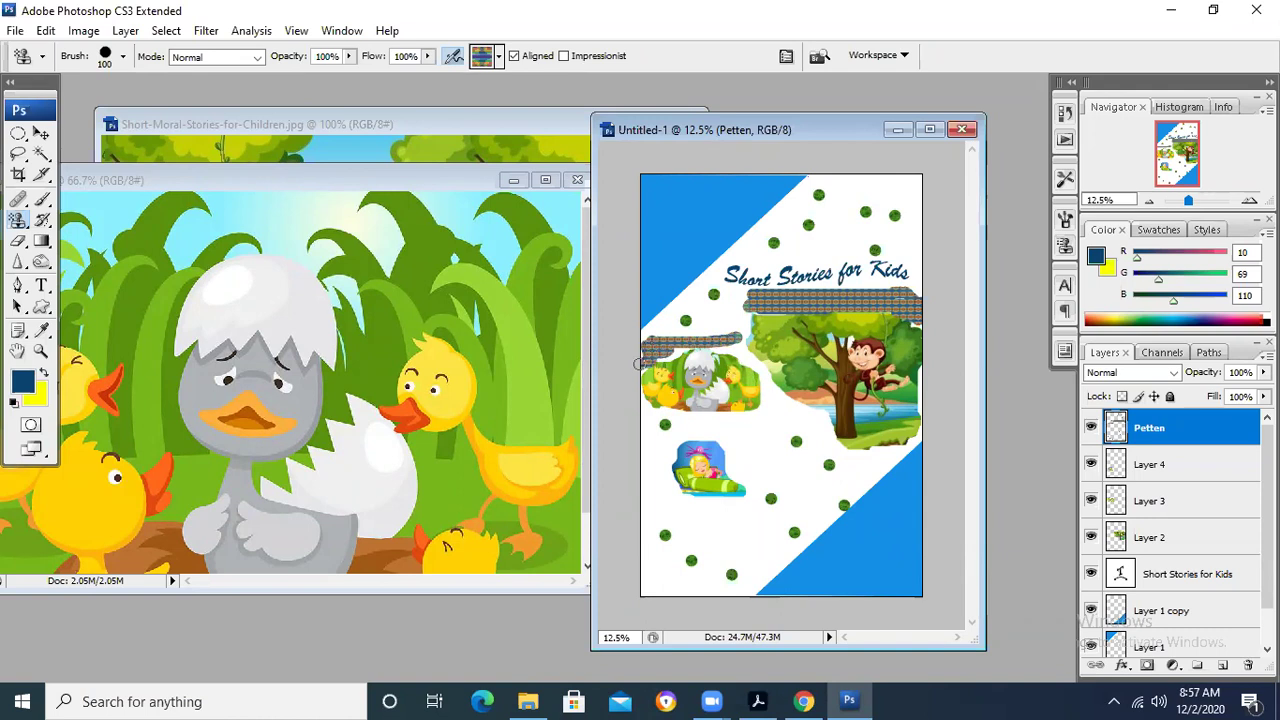
left_click_drag(735, 333, 738, 299)
mouse_move(651, 505)
left_mouse_down()
mouse_move(779, 545)
mouse_move(777, 559)
mouse_move(652, 508)
left_mouse_up()
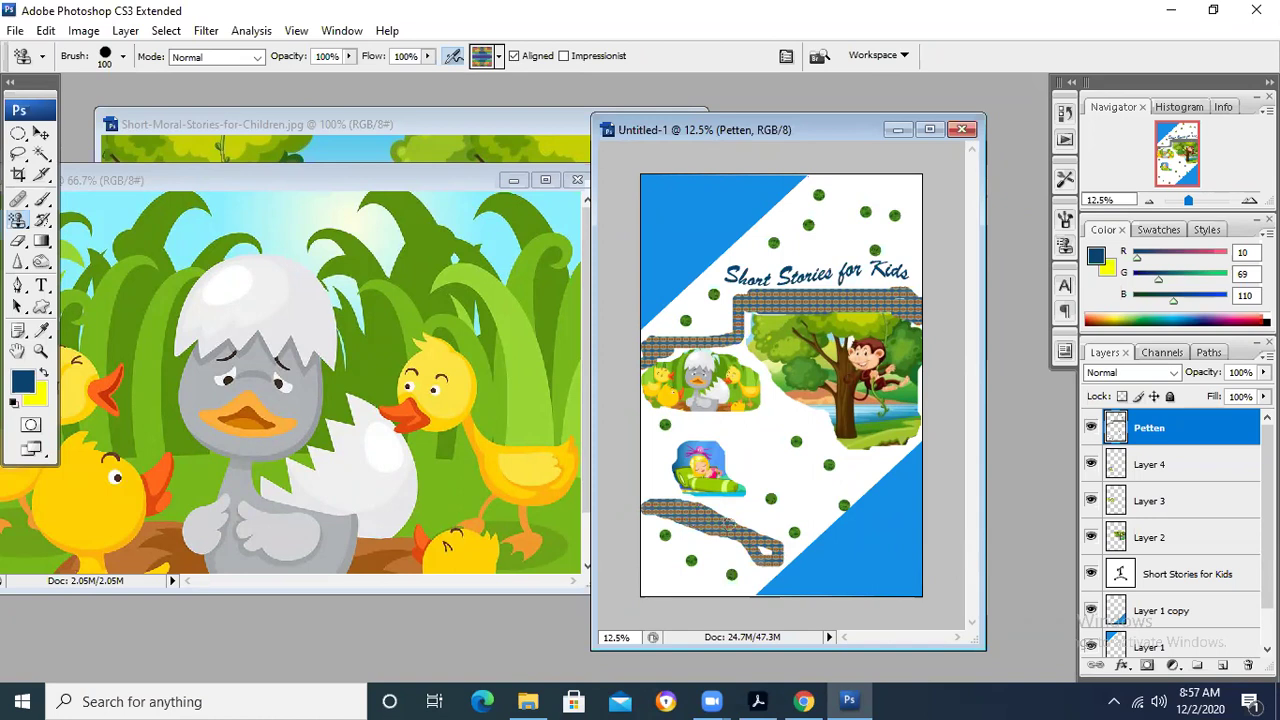
left_click(765, 554)
Step: Select the empty area above the upper patterned band with the Magic Wand and make the Background layer active
mouse_move(41, 160)
left_mouse_down()
mouse_move(212, 188)
mouse_move(192, 162)
mouse_move(120, 170)
left_mouse_up()
left_click(843, 236)
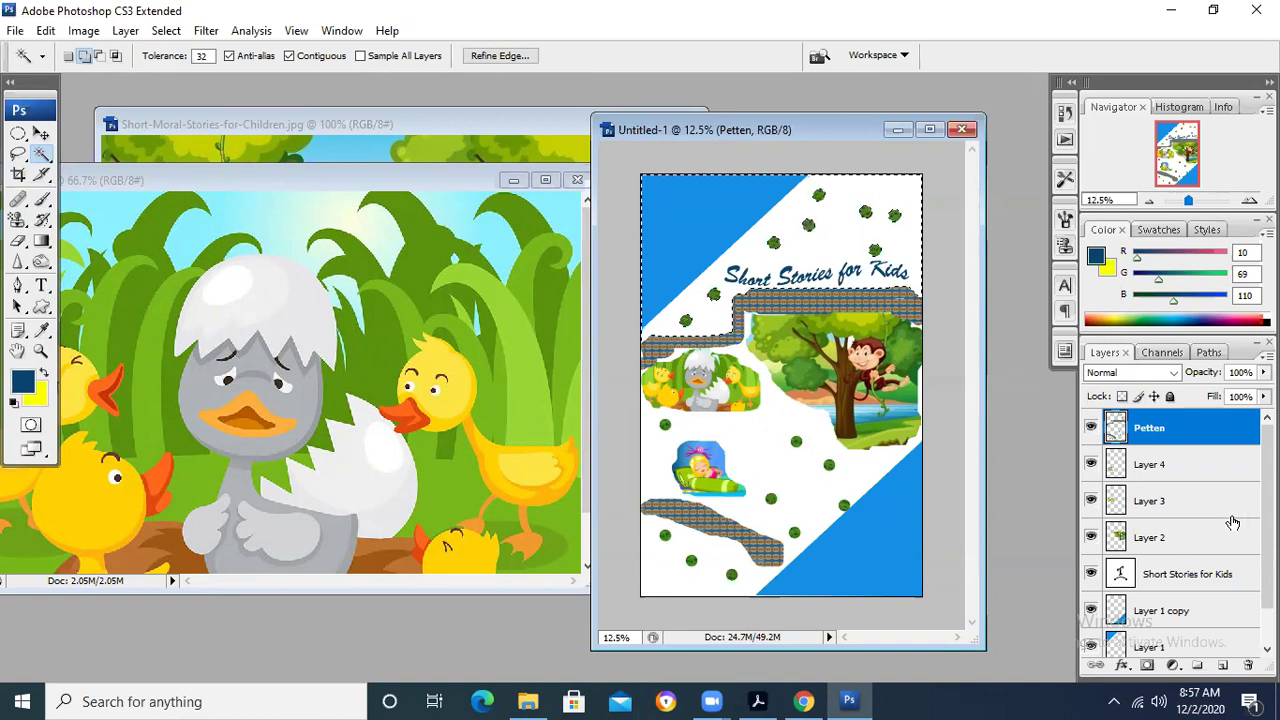
scroll(1233, 522, "down", 1)
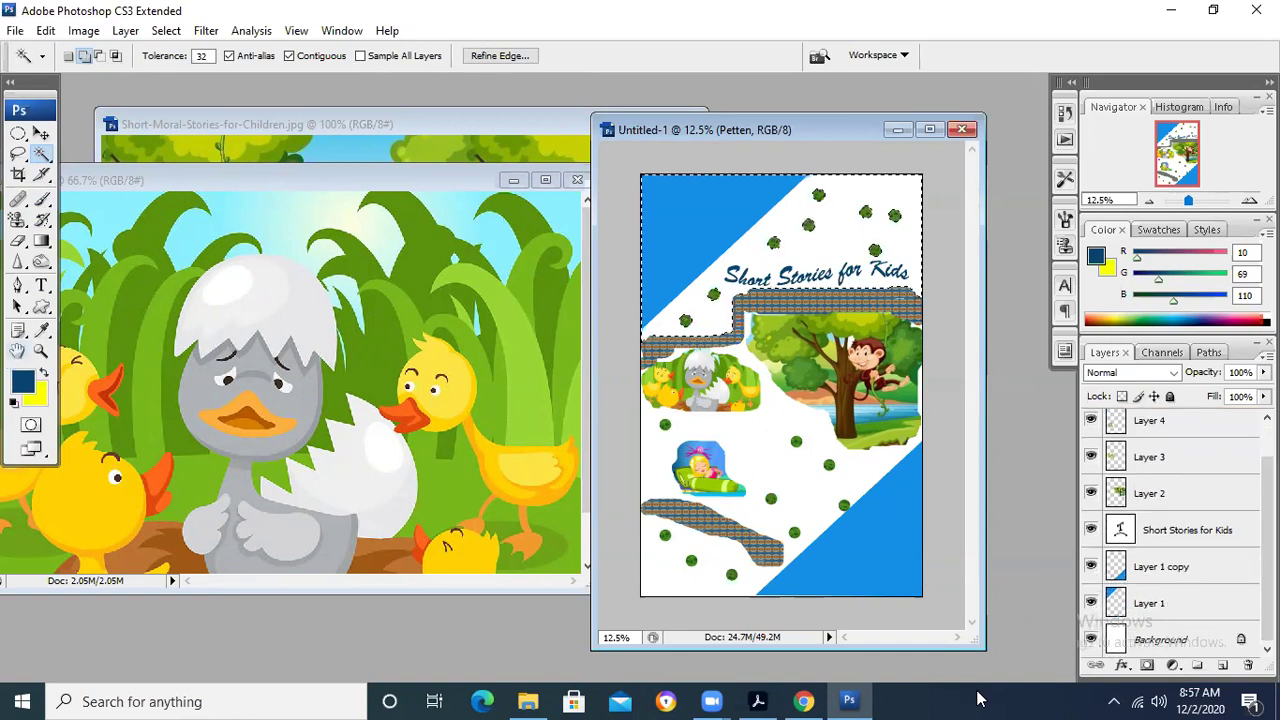
left_click(1189, 636)
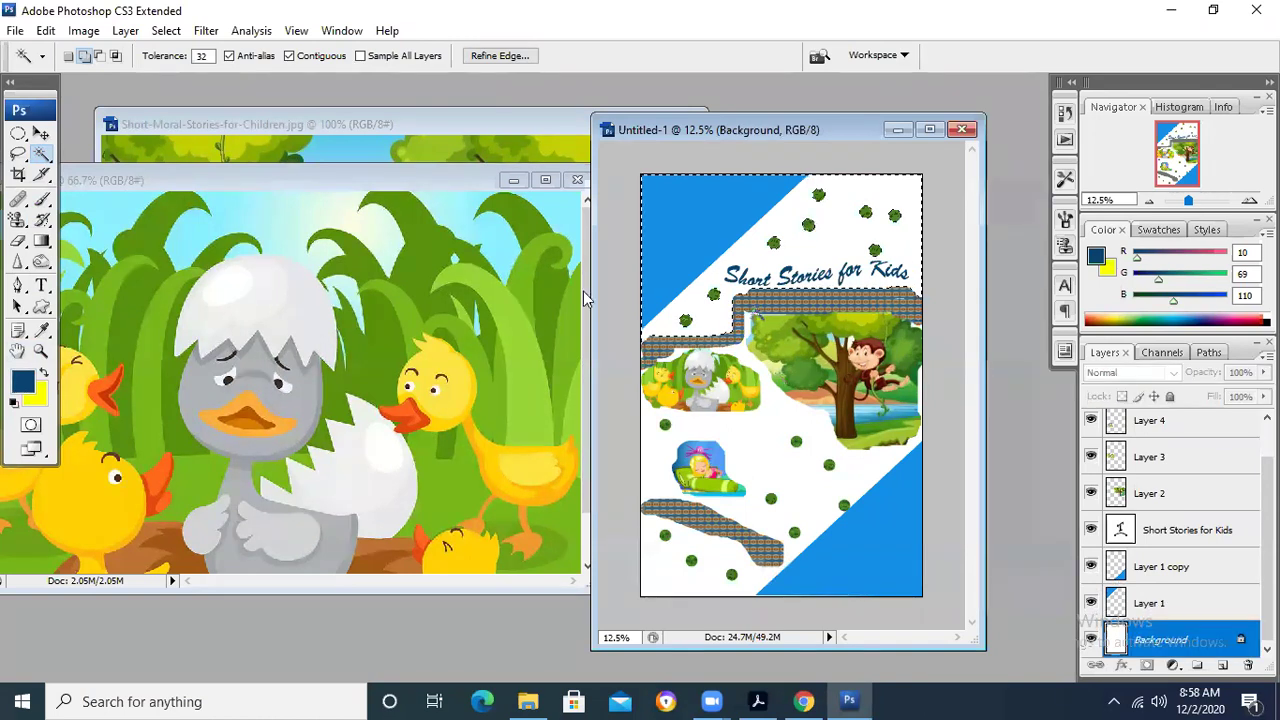
Step: Set the foreground colour to light green, RGB 182, 238, 140, and return to the Magic Wand
left_click(41, 330)
left_click(22, 380)
left_click_drag(466, 89, 432, 87)
left_click_drag(670, 178, 675, 255)
left_click_drag(536, 120, 509, 93)
left_click(806, 74)
key("w")
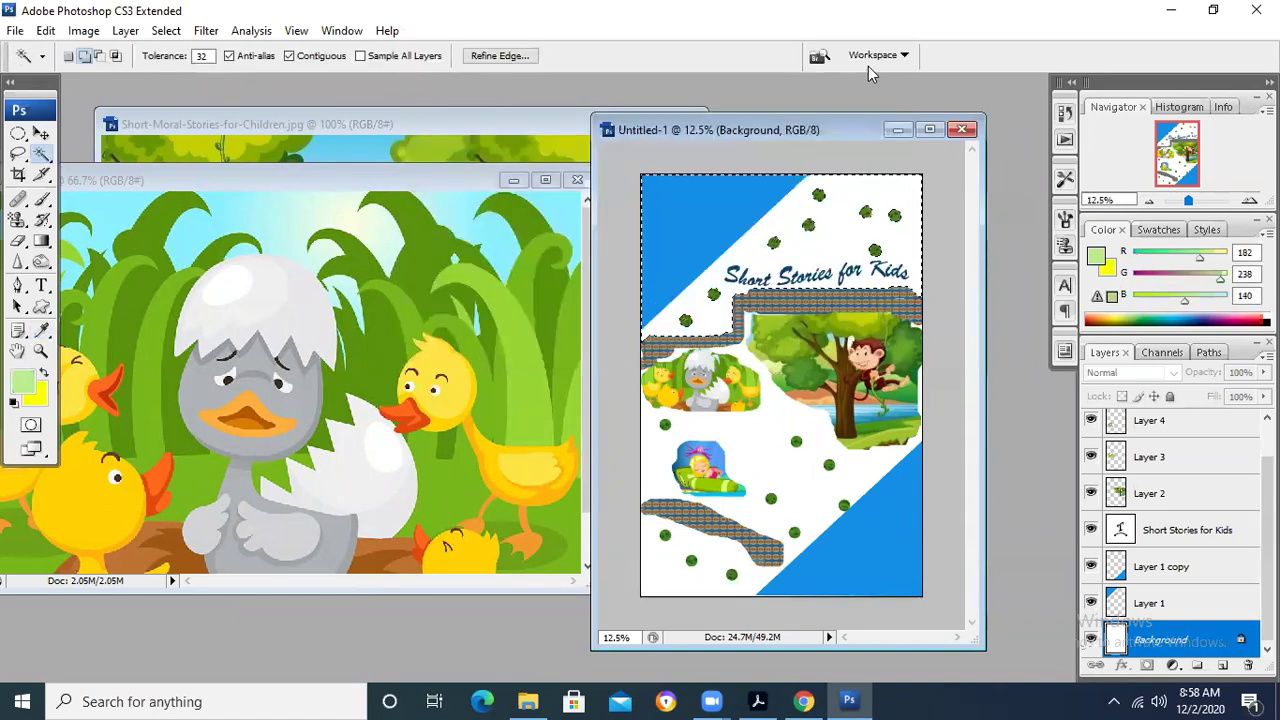
Step: Fill the selected upper background with the light green, add the lower white area to the selection, and fill it too
key("alt+BackSpace")
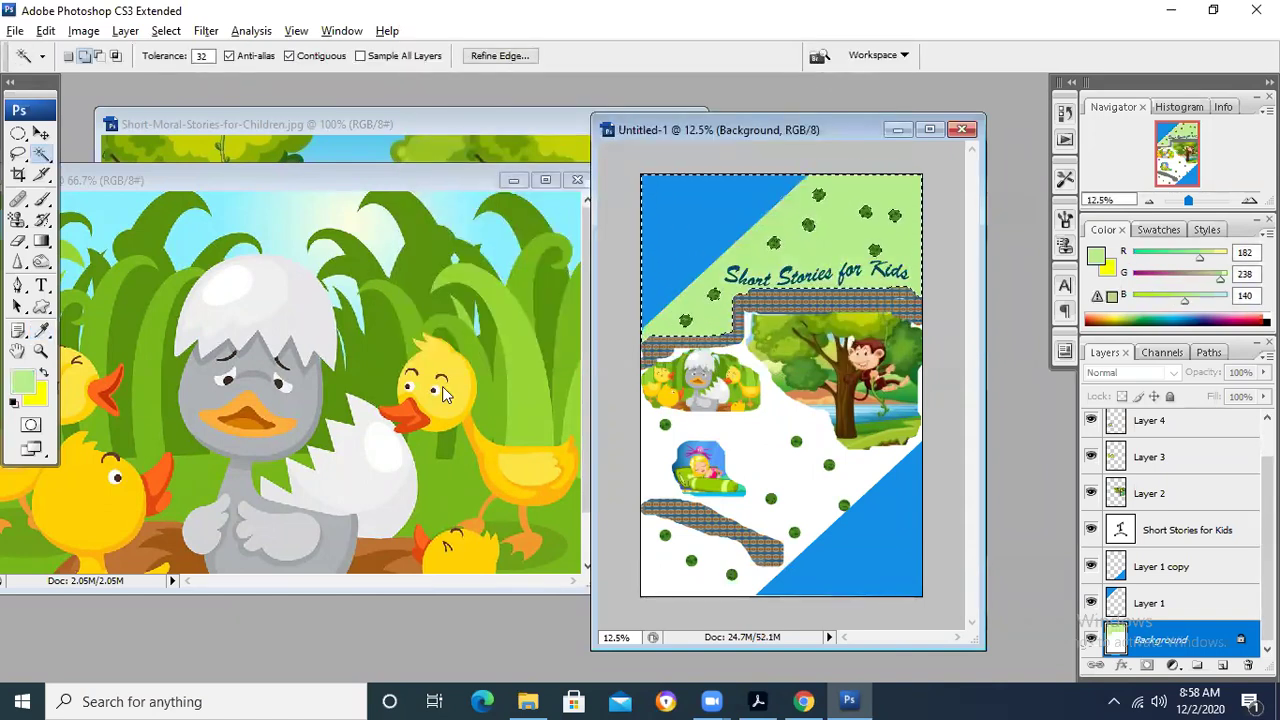
left_click(767, 454)
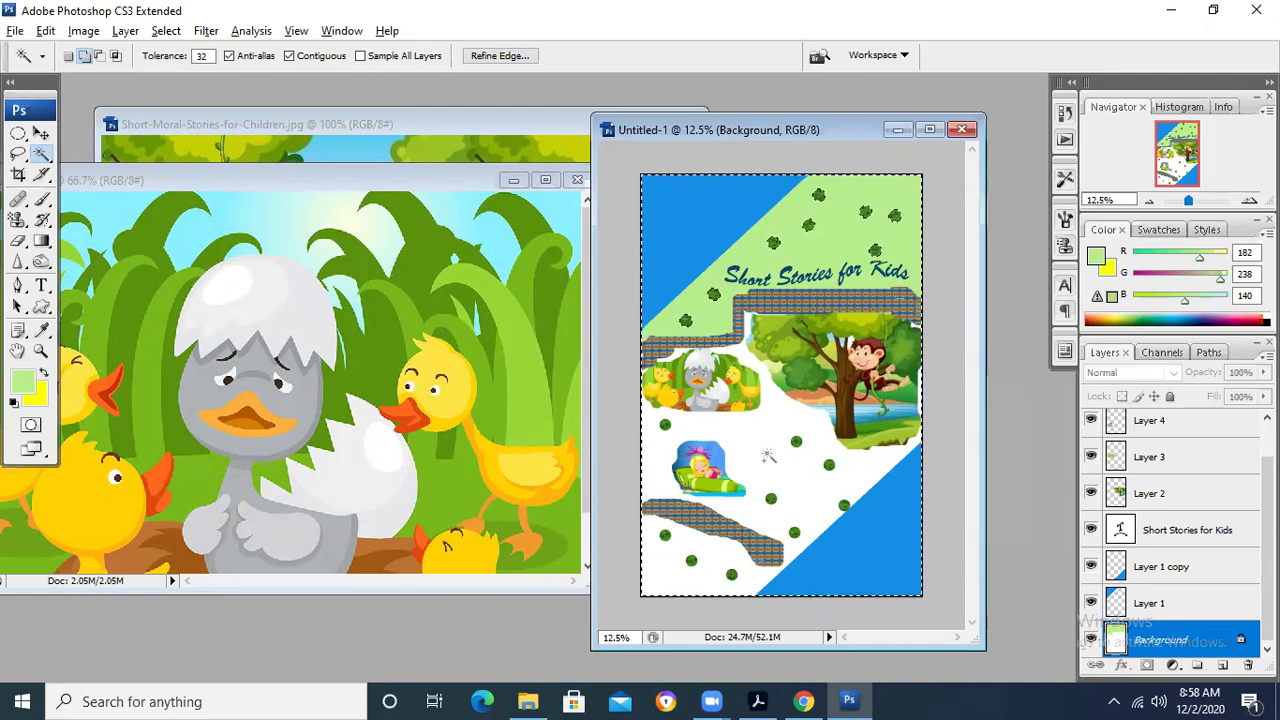
key("alt+BackSpace")
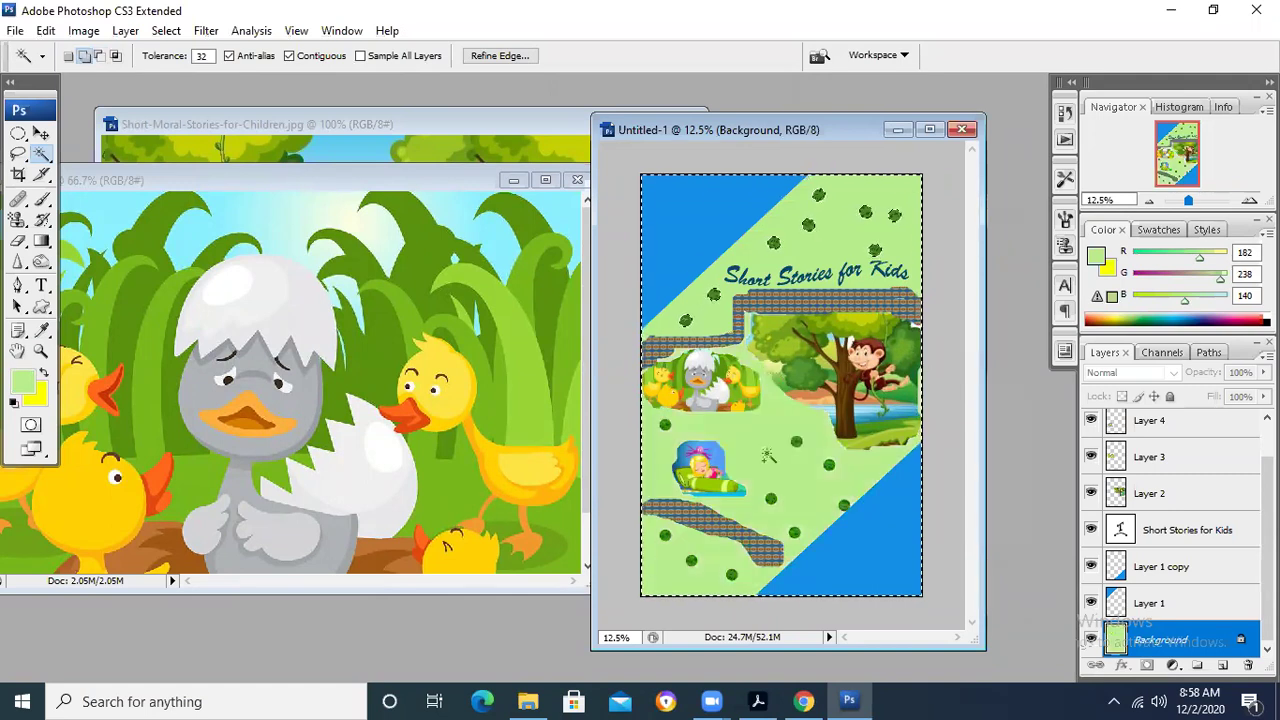
Step: Start saving the cover as a new file and browse to the _PSM folder on New Volume (D:)
left_click(15, 30)
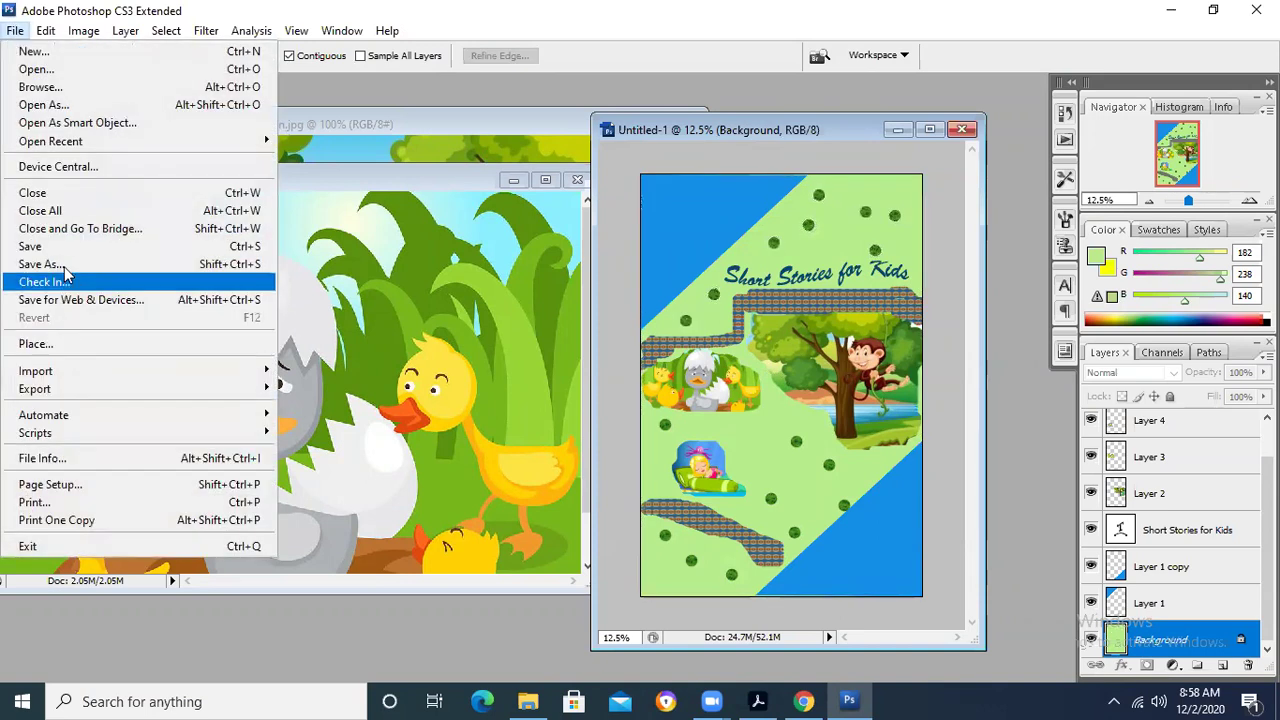
left_click(45, 264)
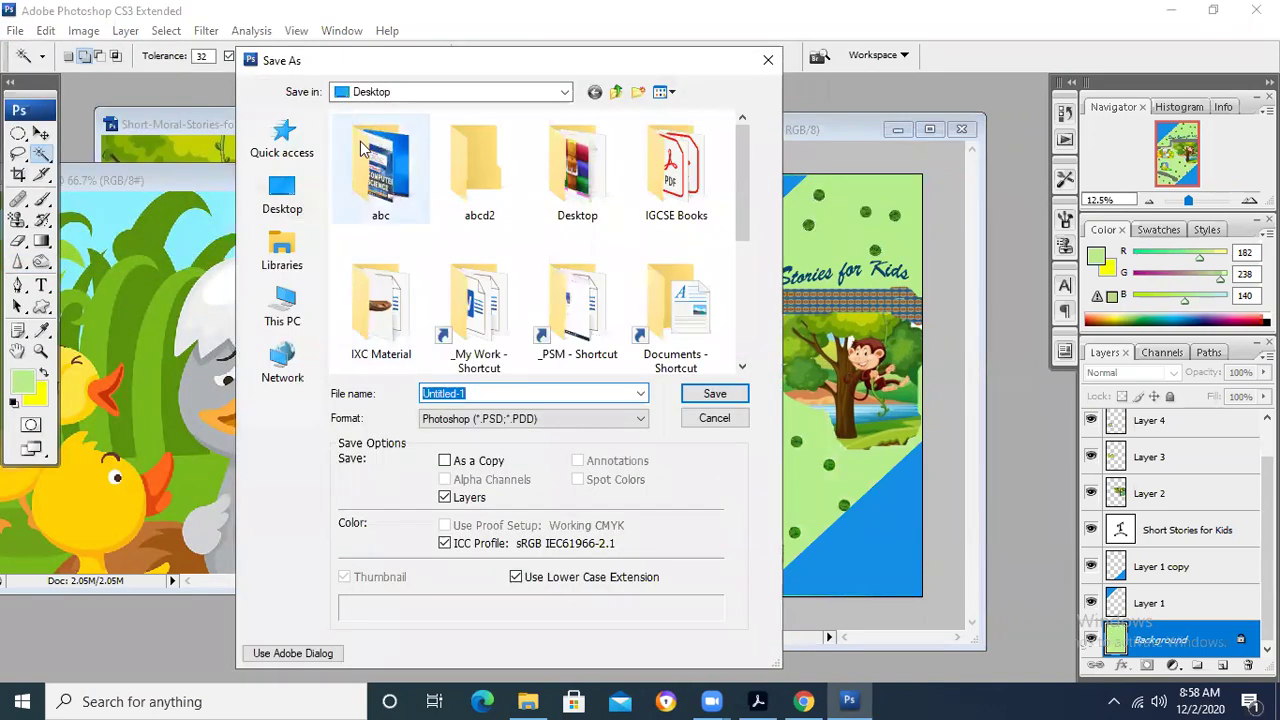
left_click(284, 200)
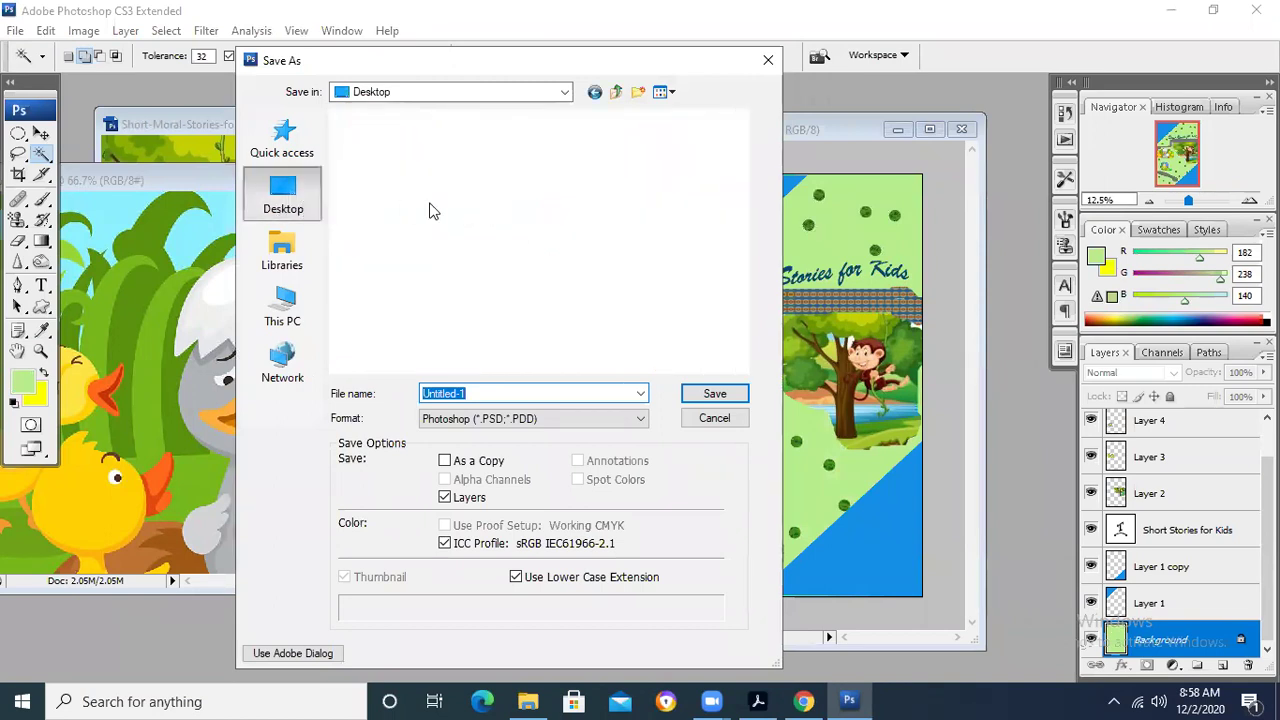
double_click(403, 254)
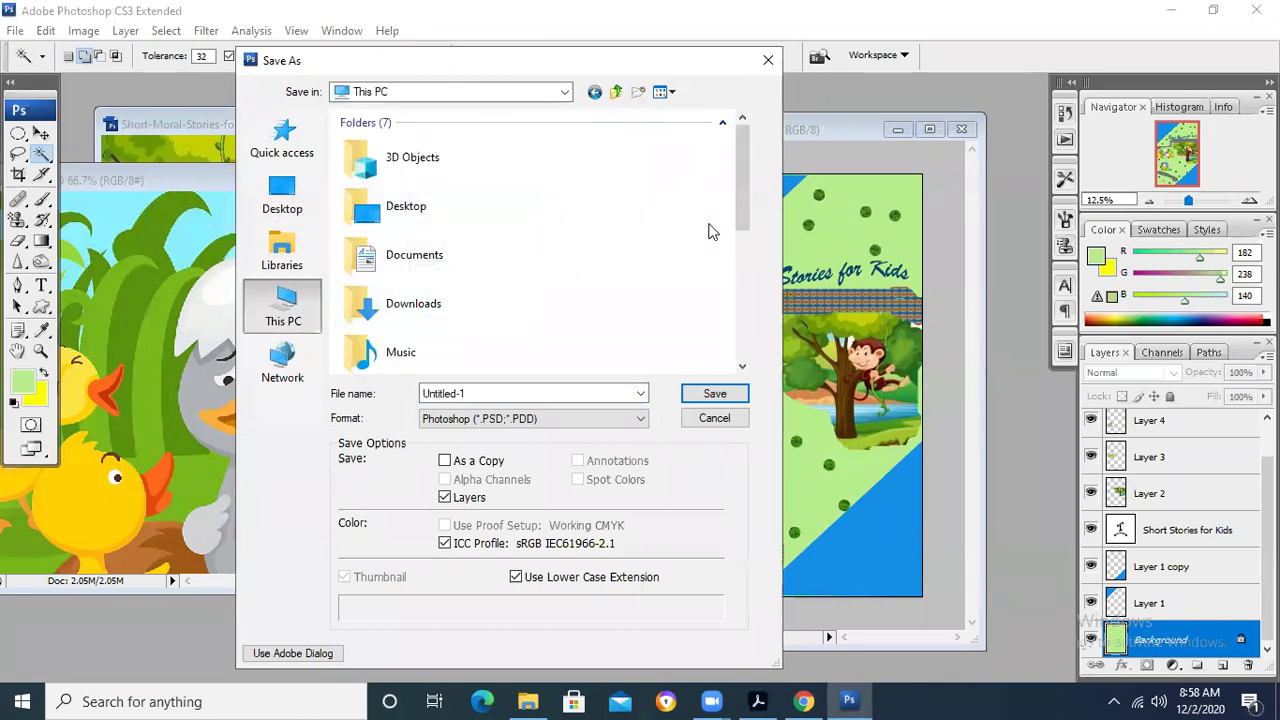
left_click_drag(743, 225, 743, 390)
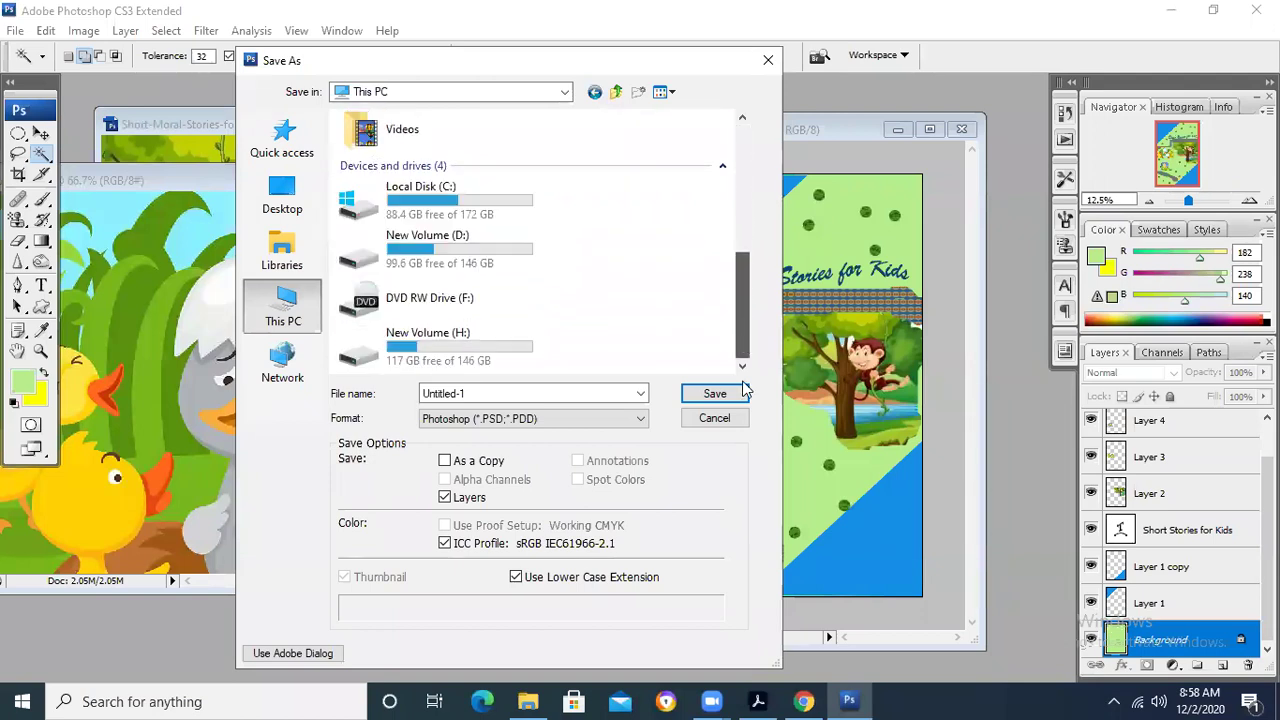
double_click(437, 240)
double_click(386, 148)
left_click(370, 300)
left_click(366, 318)
Step: Save the cover in the Chapter 8 folder as Lab 1 in Photoshop format, with Maximize compatibility on
double_click(360, 300)
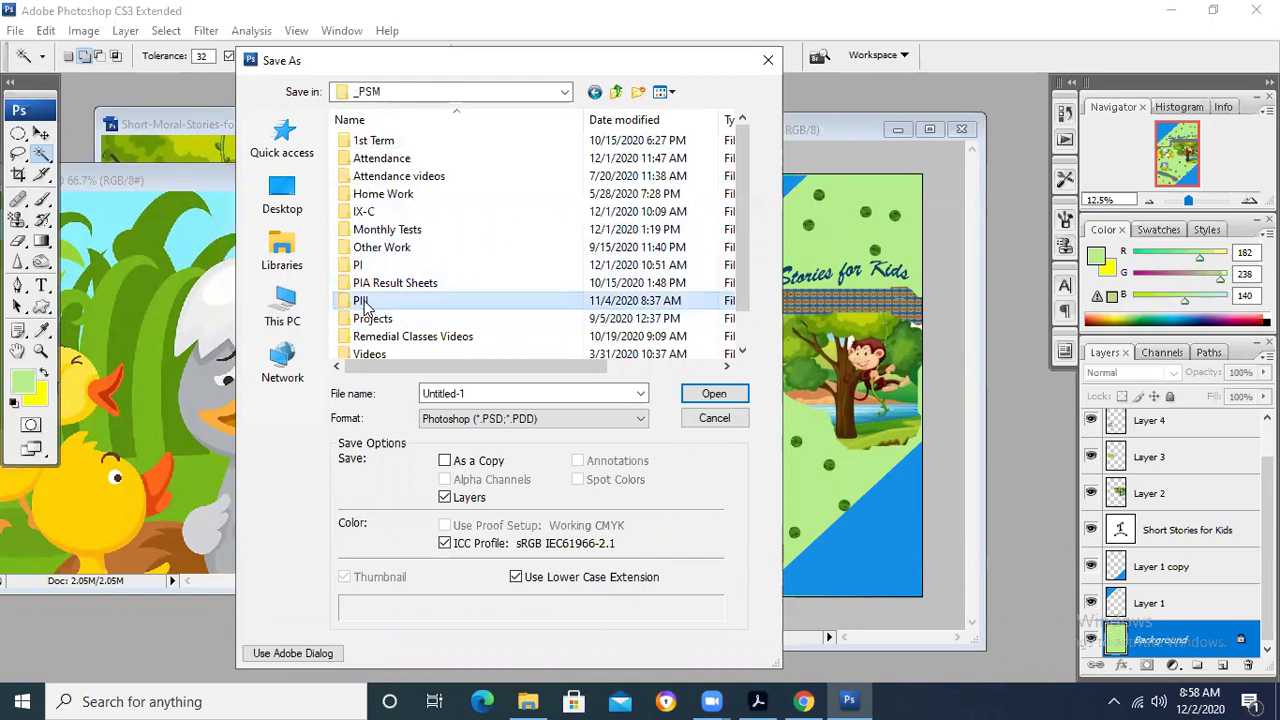
double_click(383, 255)
double_click(472, 396)
type("Lab 1")
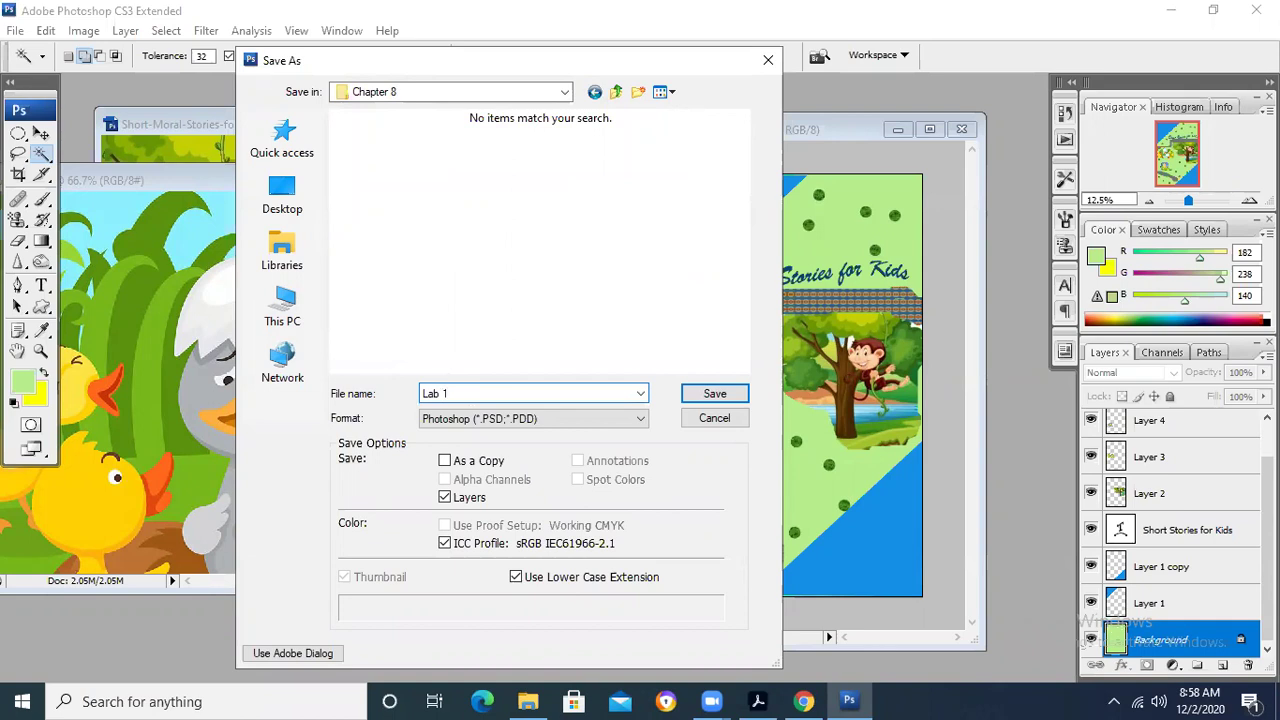
key("Return")
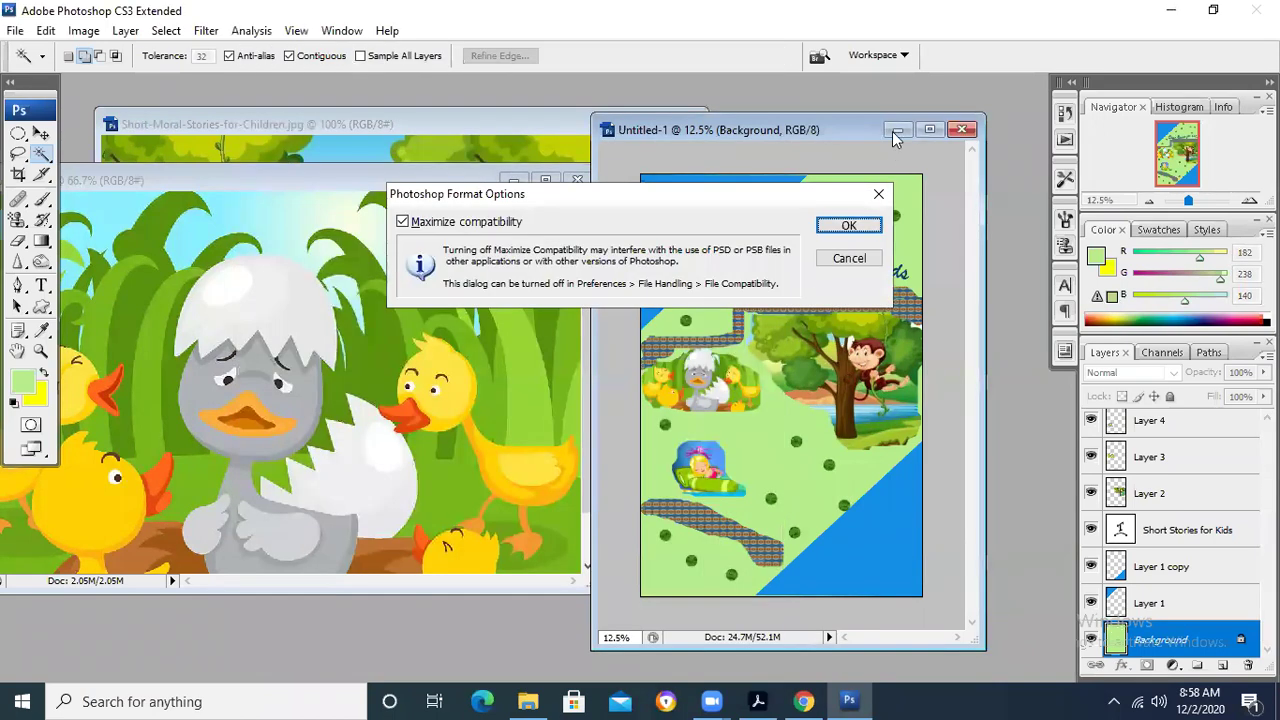
left_click(848, 225)
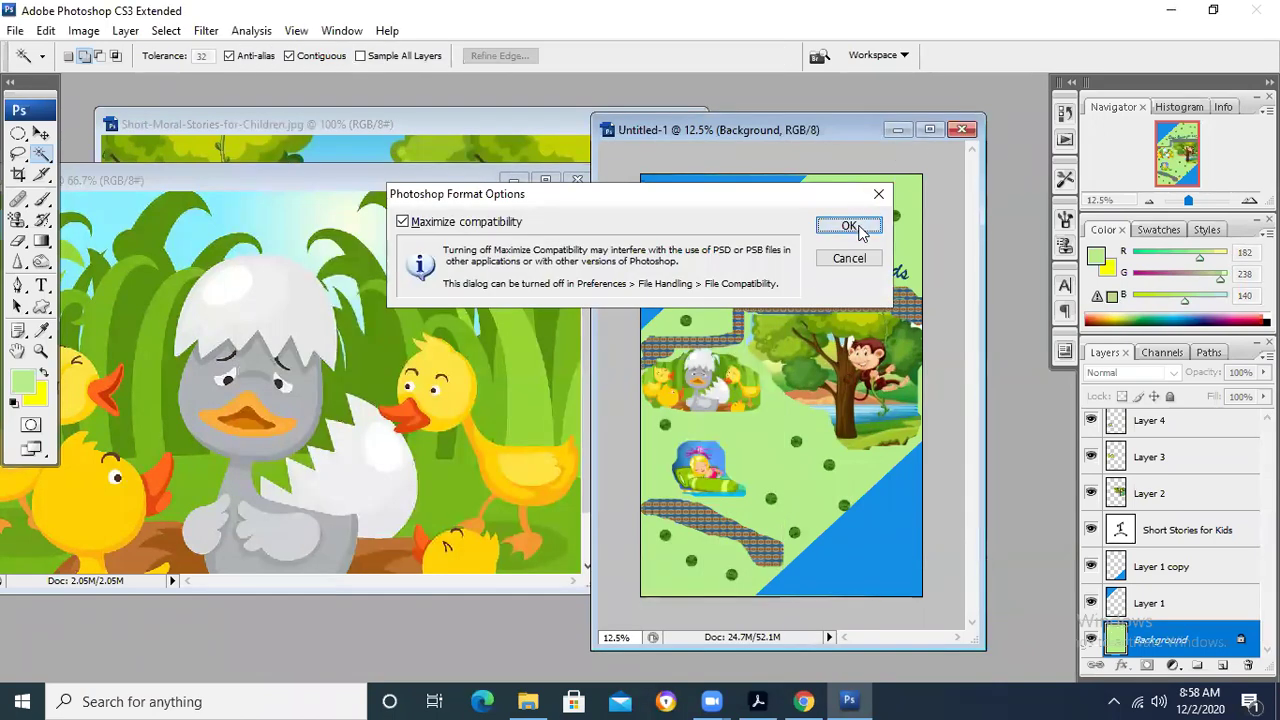
Step: Close the cover and both source images, and switch to the PIII Chapter 8 PDF, clearing its text selection
left_click(962, 130)
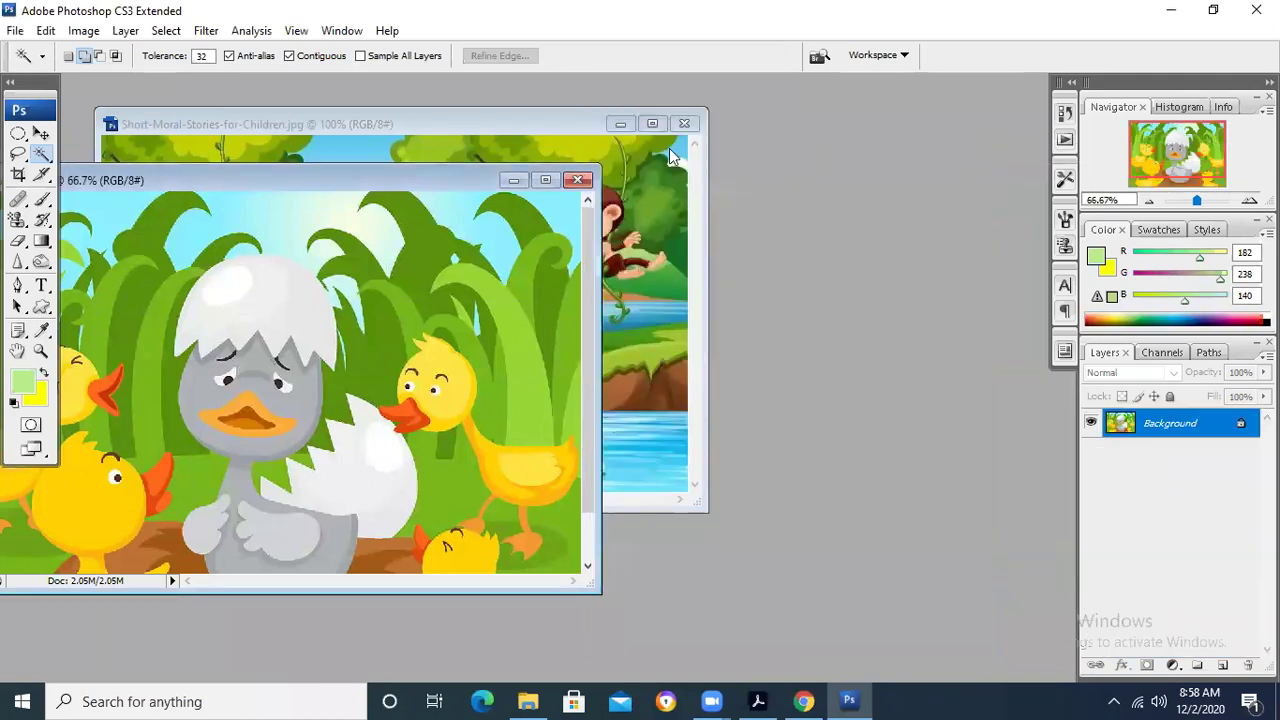
left_click(578, 179)
left_click(684, 123)
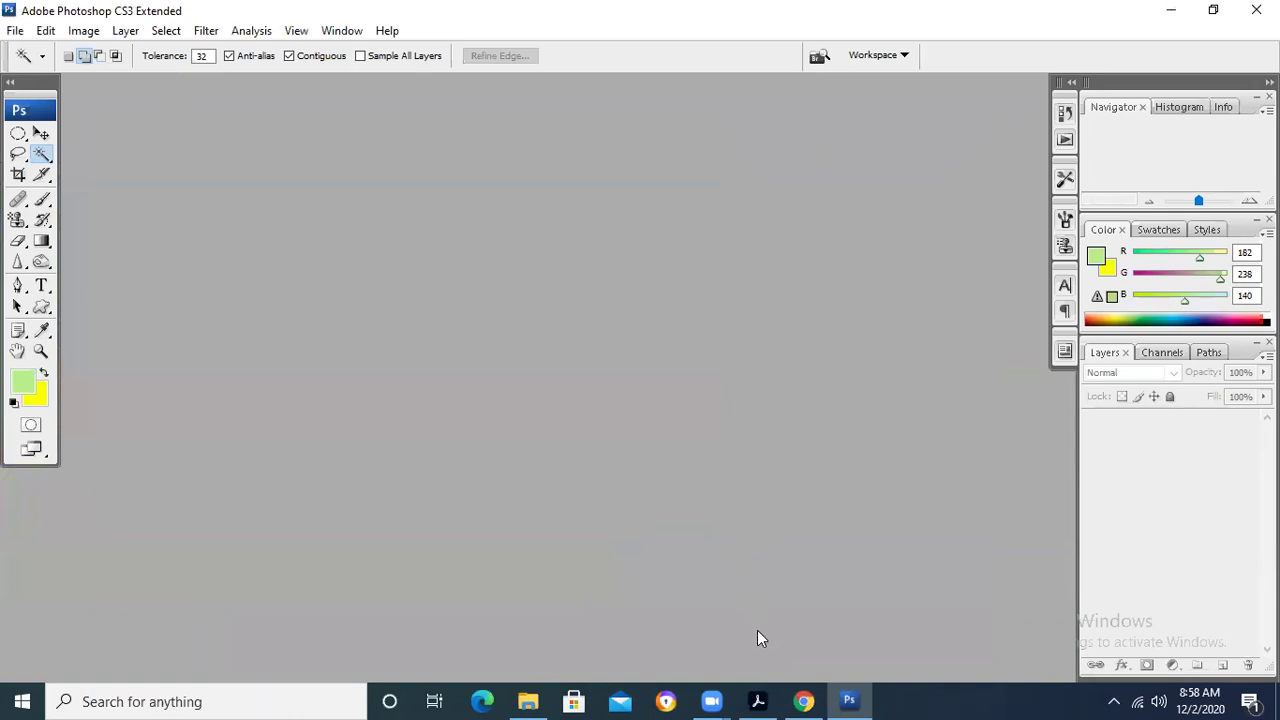
key("alt+Tab")
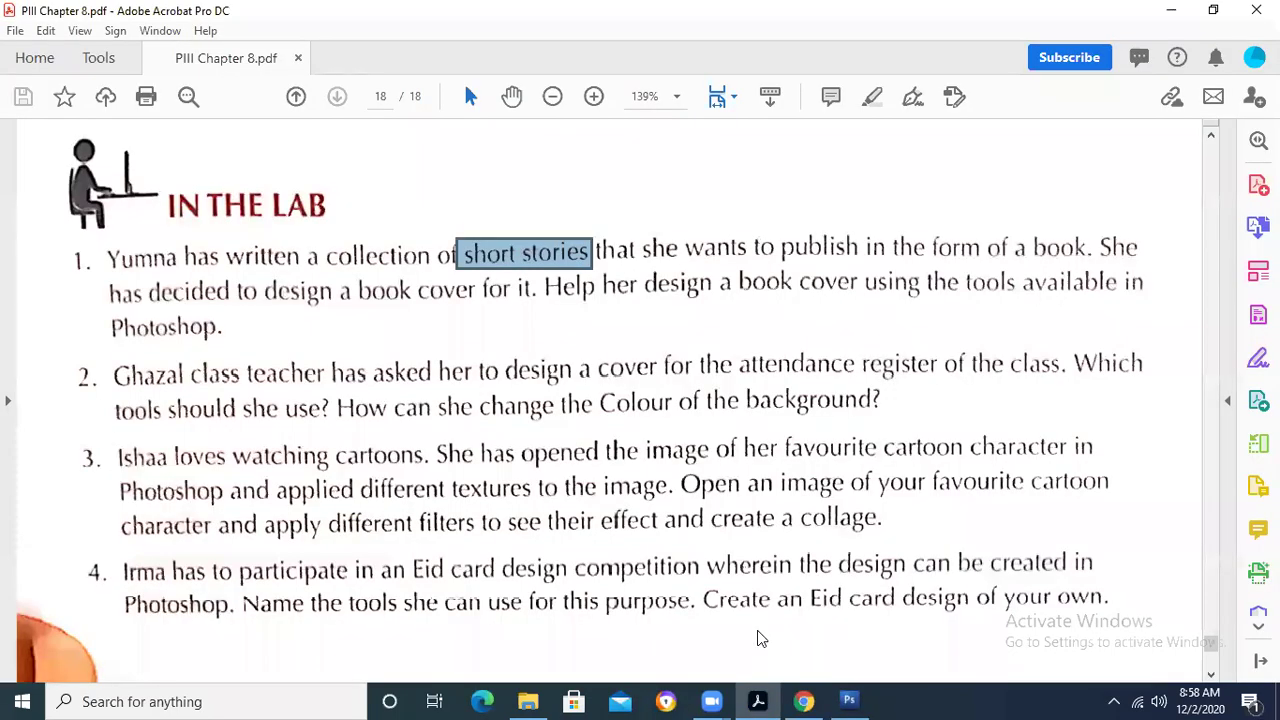
left_click(168, 428)
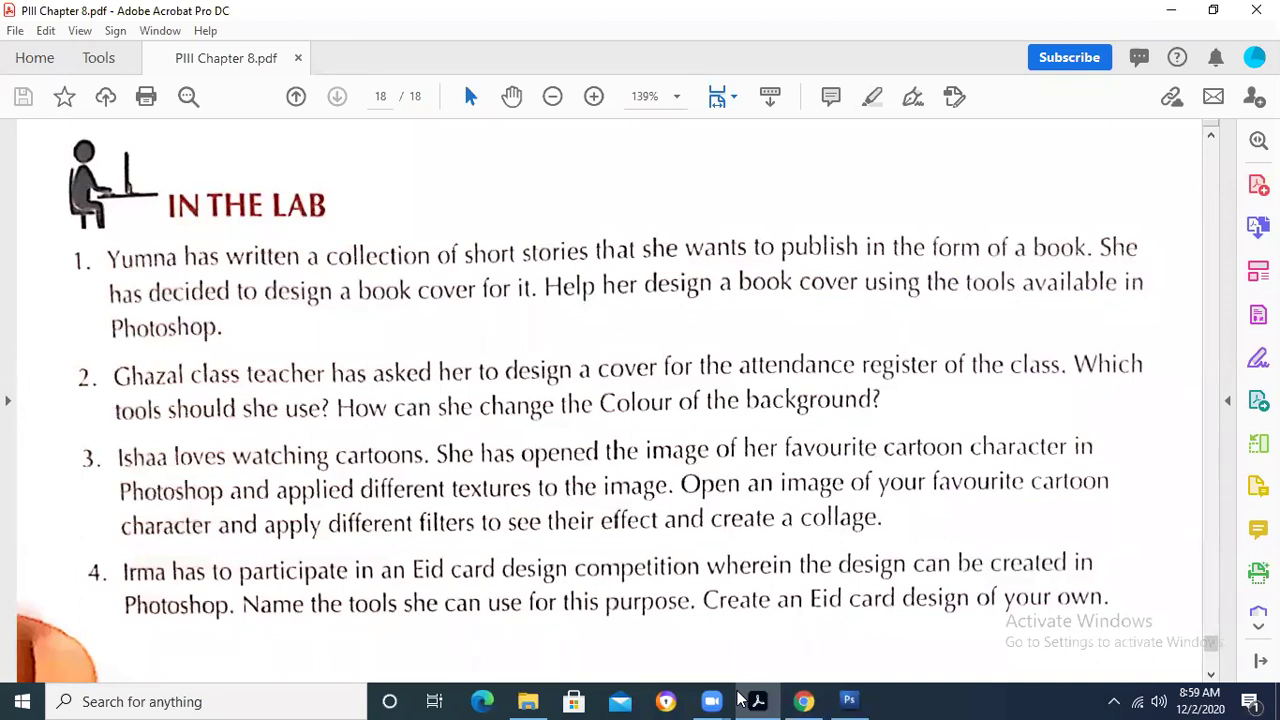
Step: Try recording the entire screen with microphone audio using Chrome's Screen Recorder extension, stop the capture and start over
left_click(804, 700)
left_click(1070, 49)
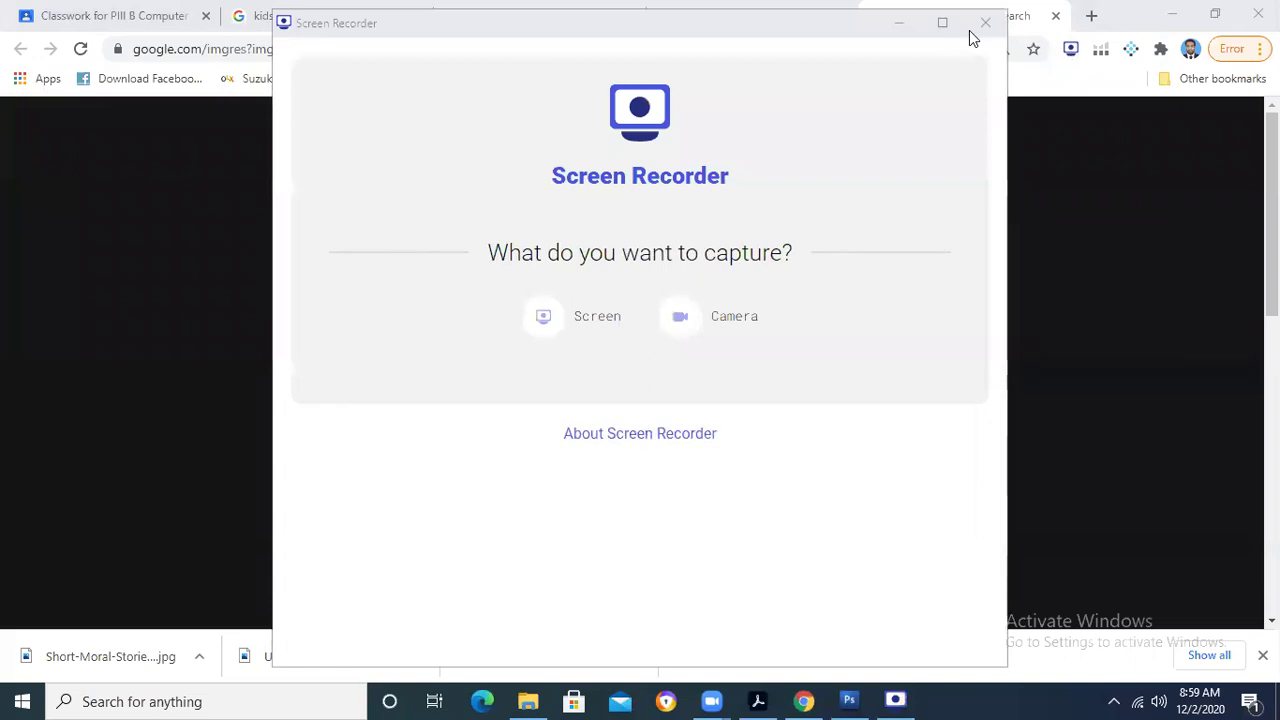
left_click(570, 316)
left_click(666, 457)
left_click(723, 537)
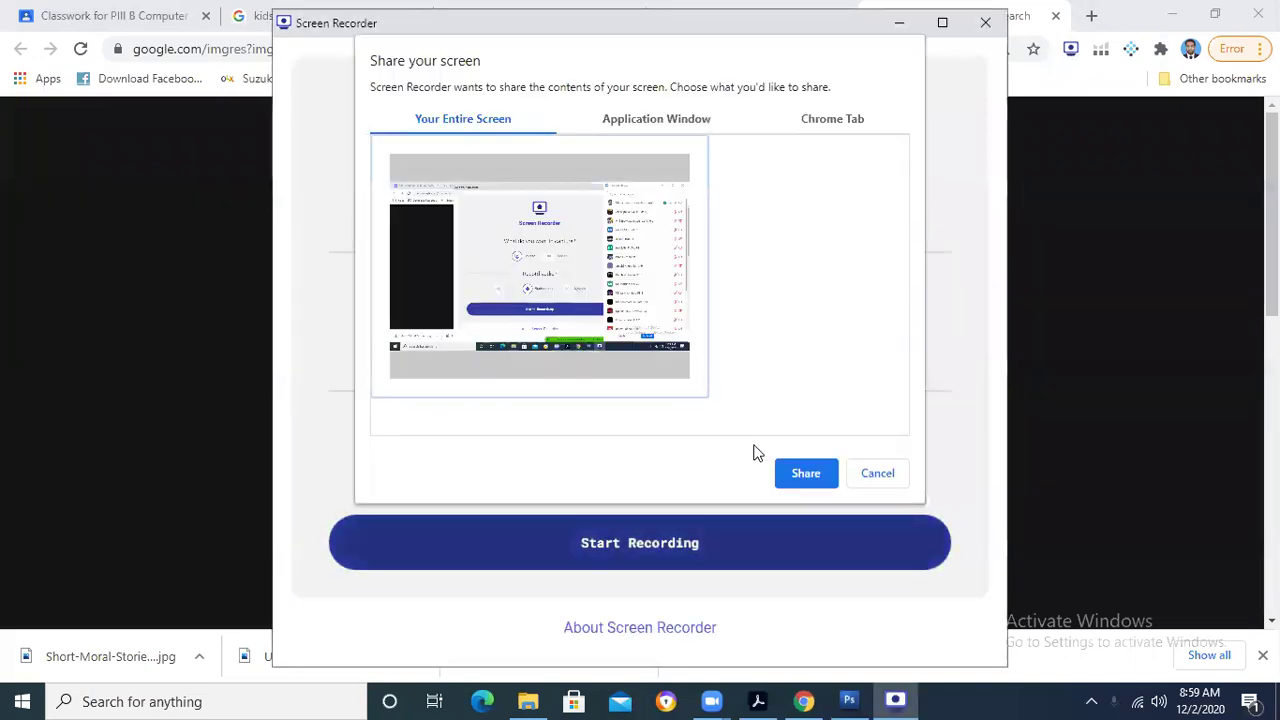
left_click(805, 474)
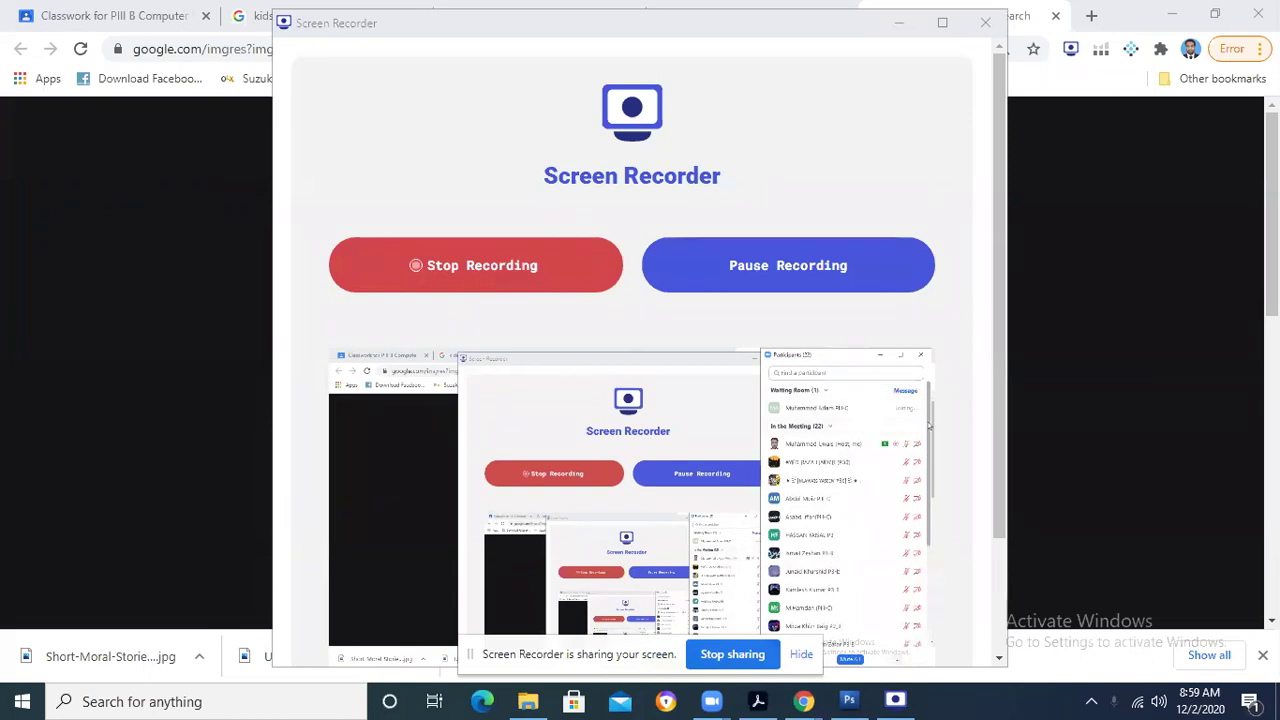
left_click(589, 277)
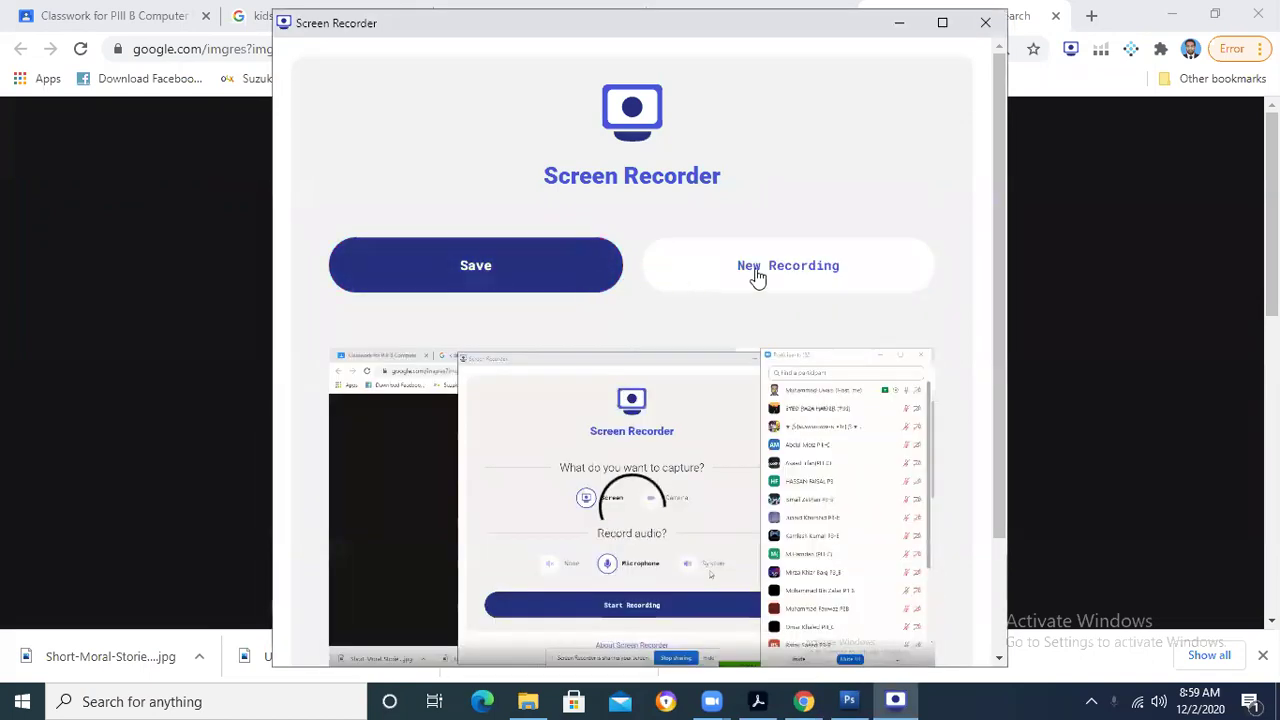
left_click(806, 272)
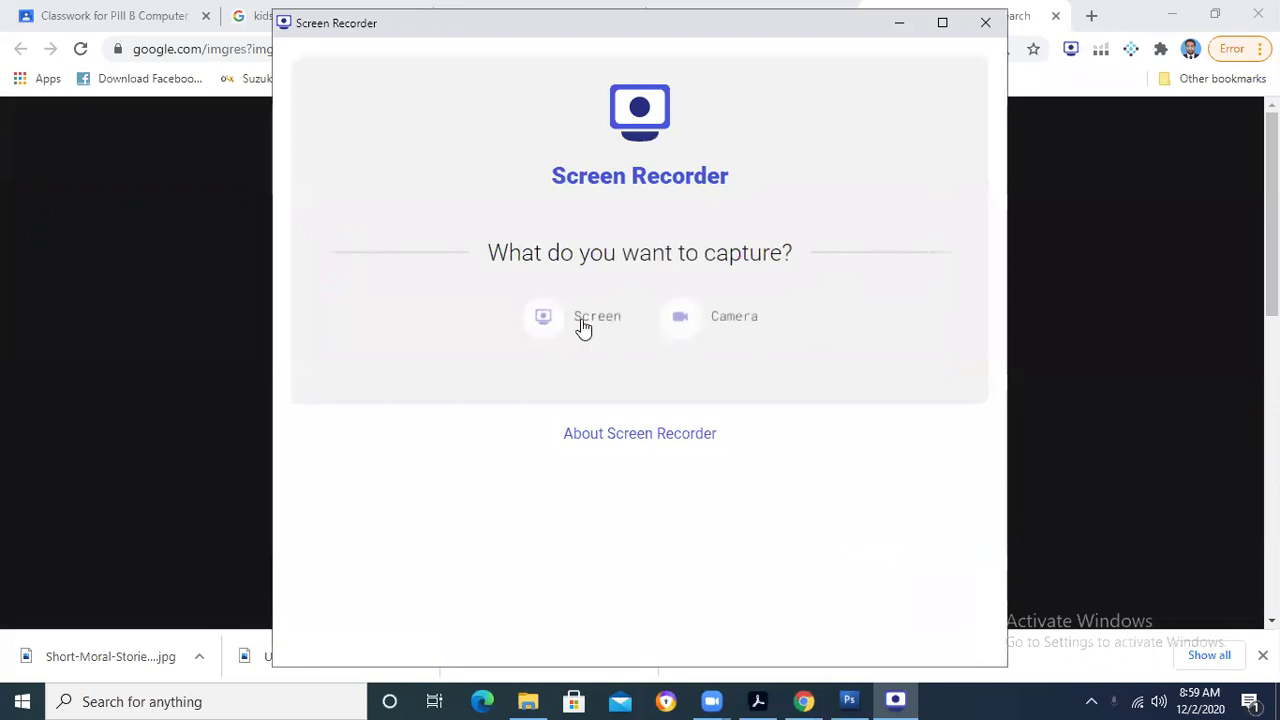
Step: Start a second entire-screen capture in Screen Recorder and end it
left_click(580, 322)
left_click(675, 559)
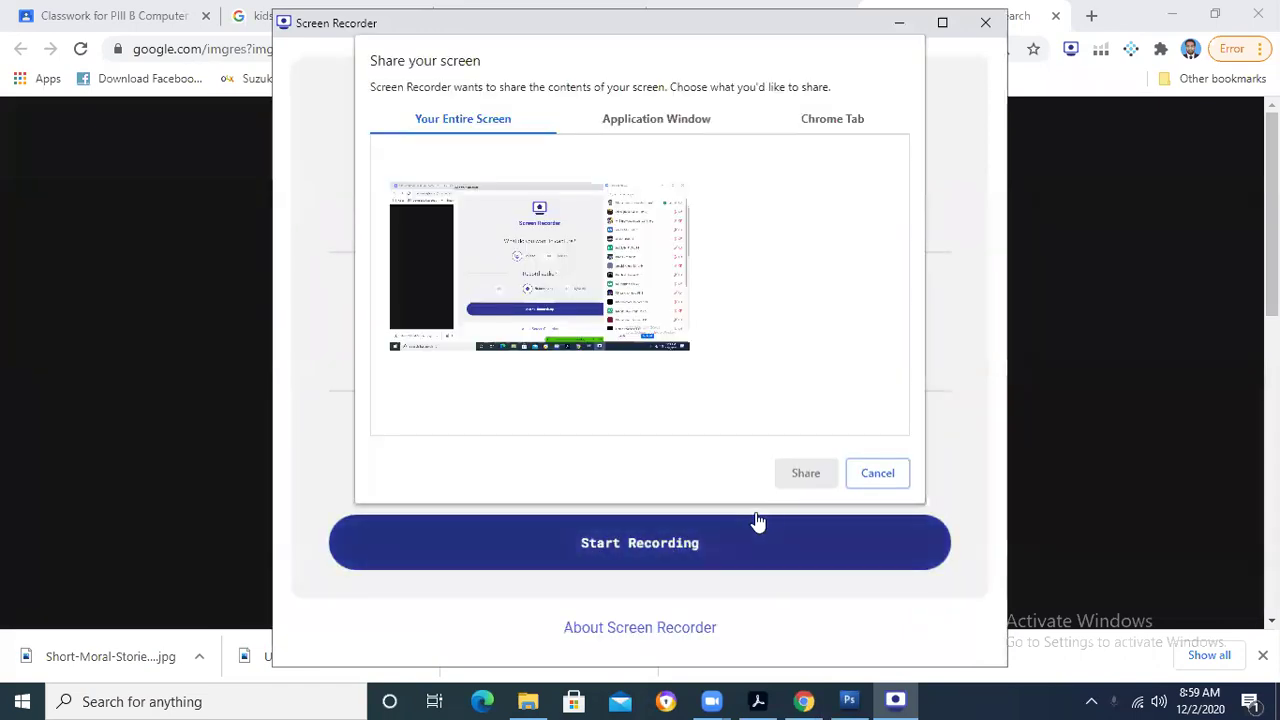
left_click(627, 322)
left_click(806, 473)
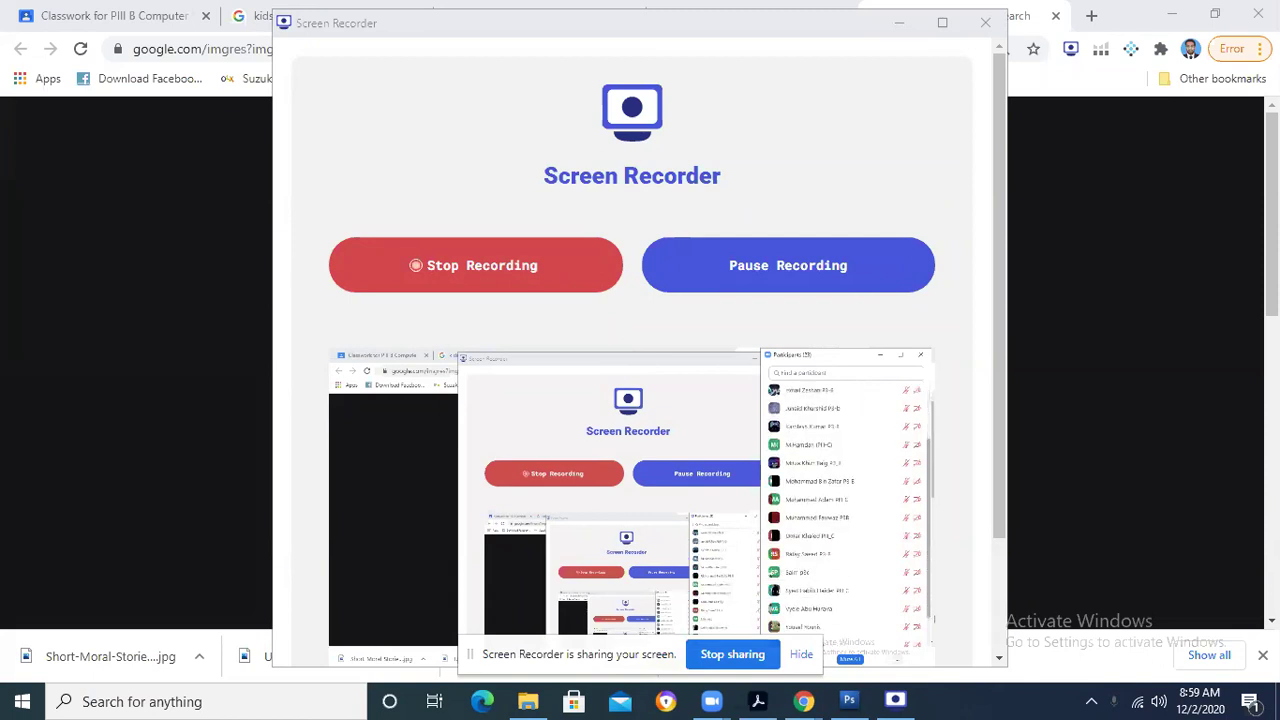
left_click(477, 295)
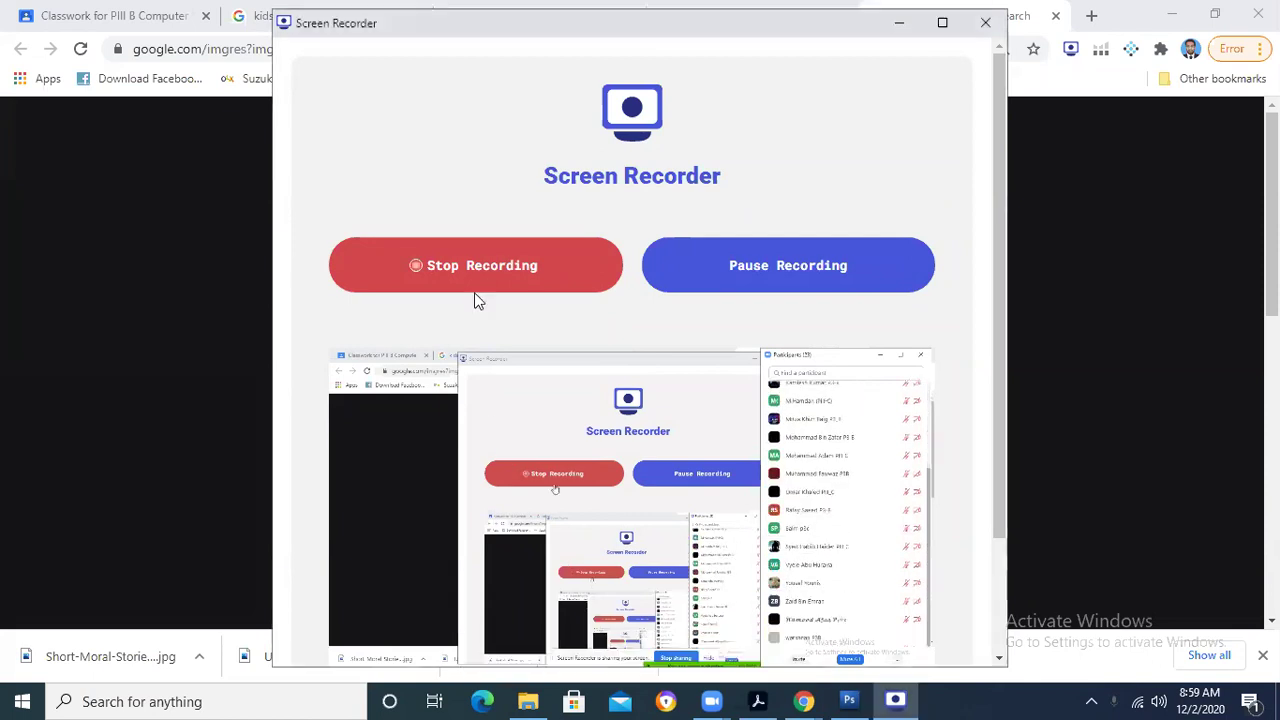
left_click(486, 289)
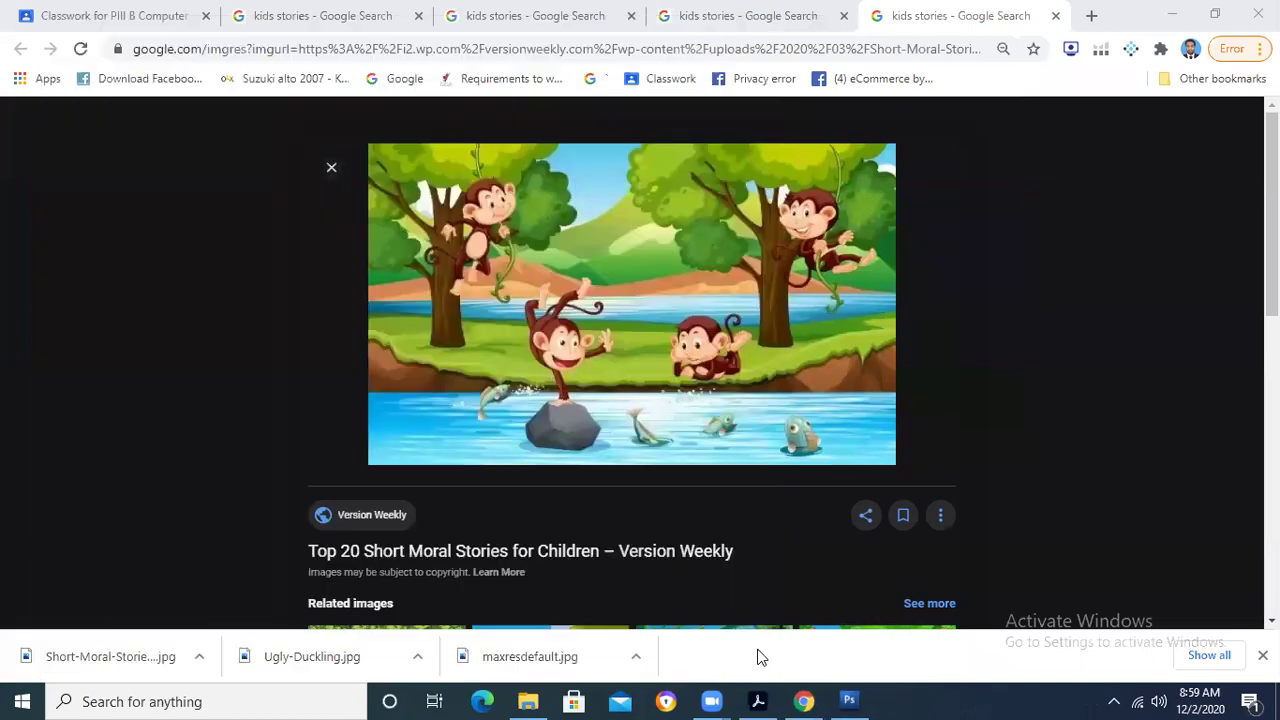
Step: Return to the PIII Chapter 8 PDF in Acrobat and examine lab question 2 about the attendance register cover
key("alt+Tab")
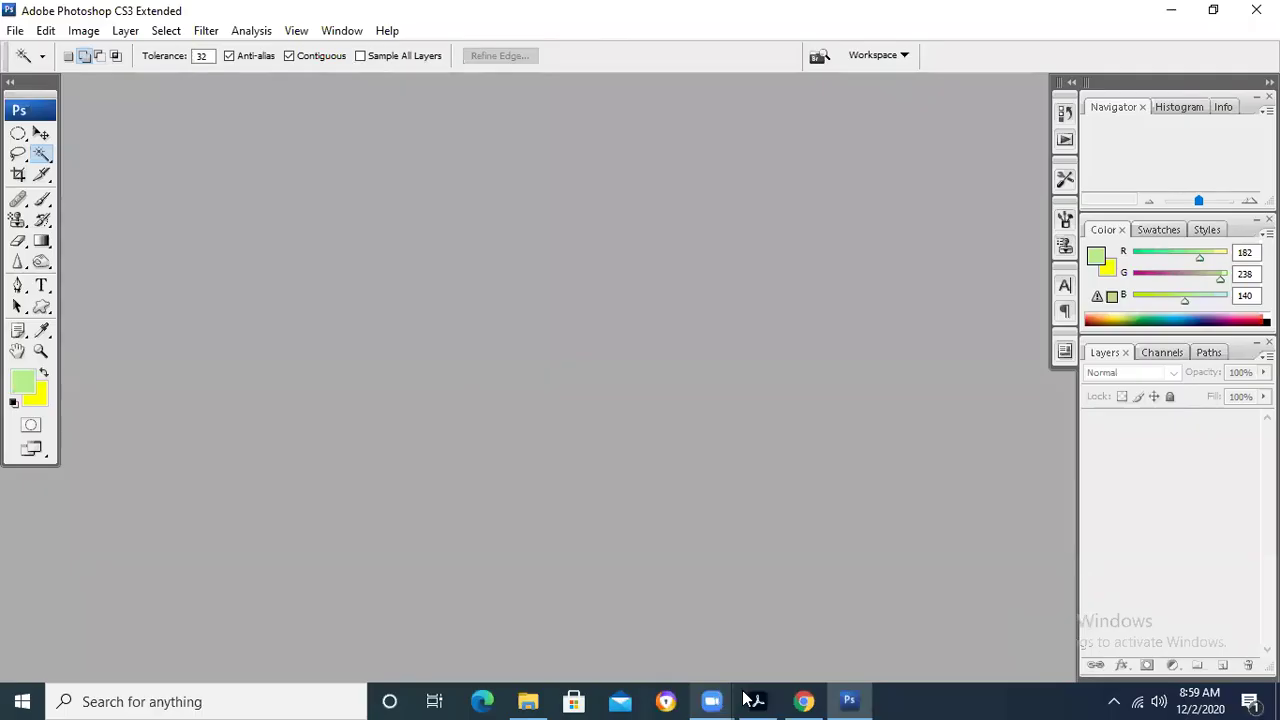
left_click(754, 701)
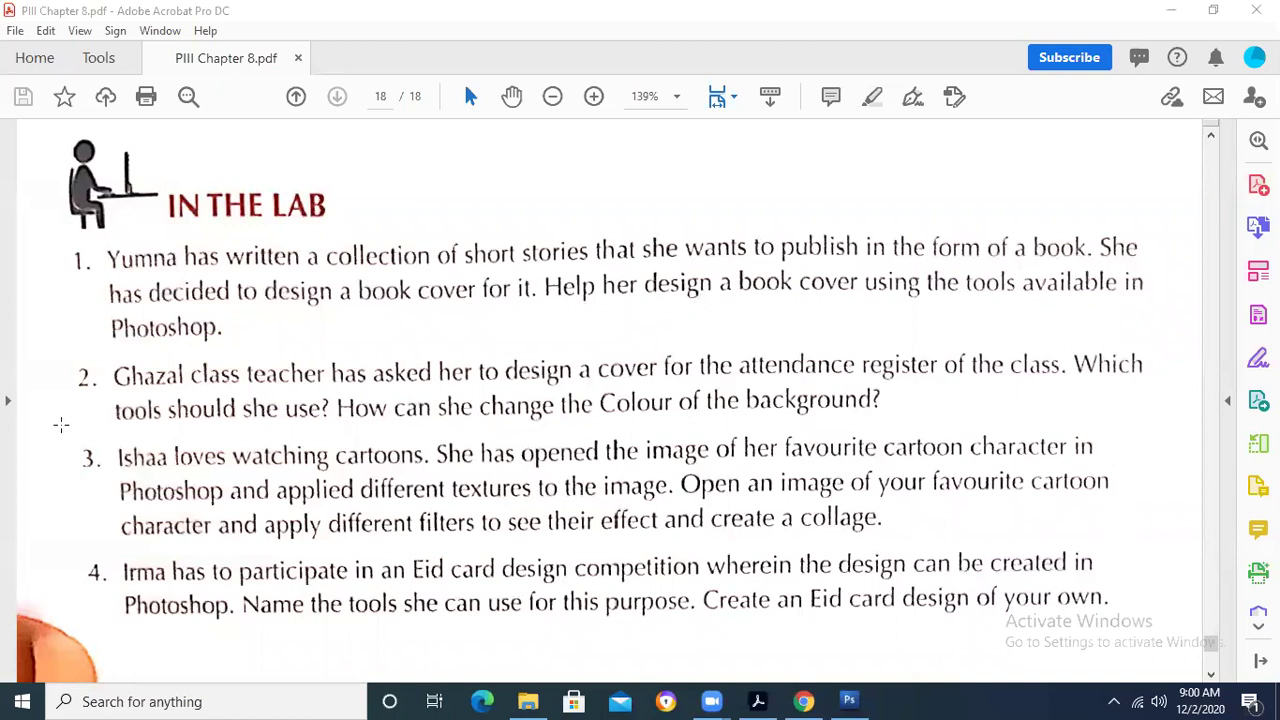
left_click_drag(116, 362, 1090, 407)
left_click(911, 446)
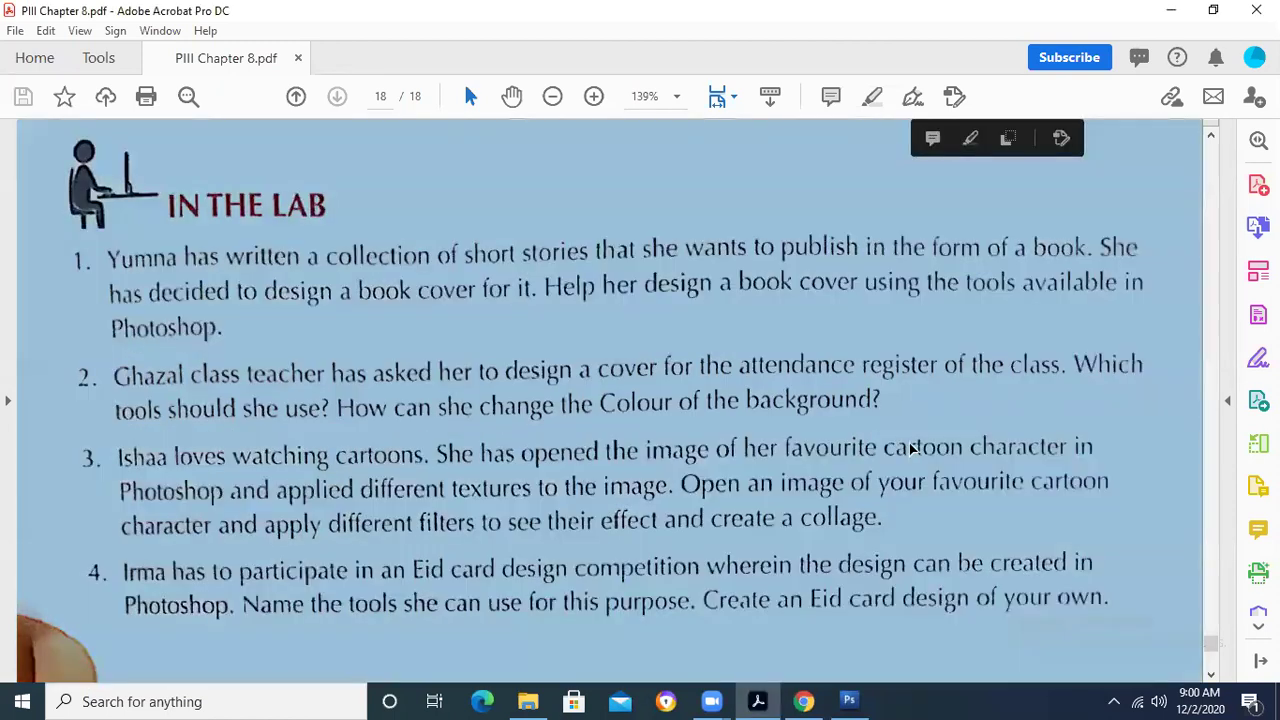
left_click(842, 648)
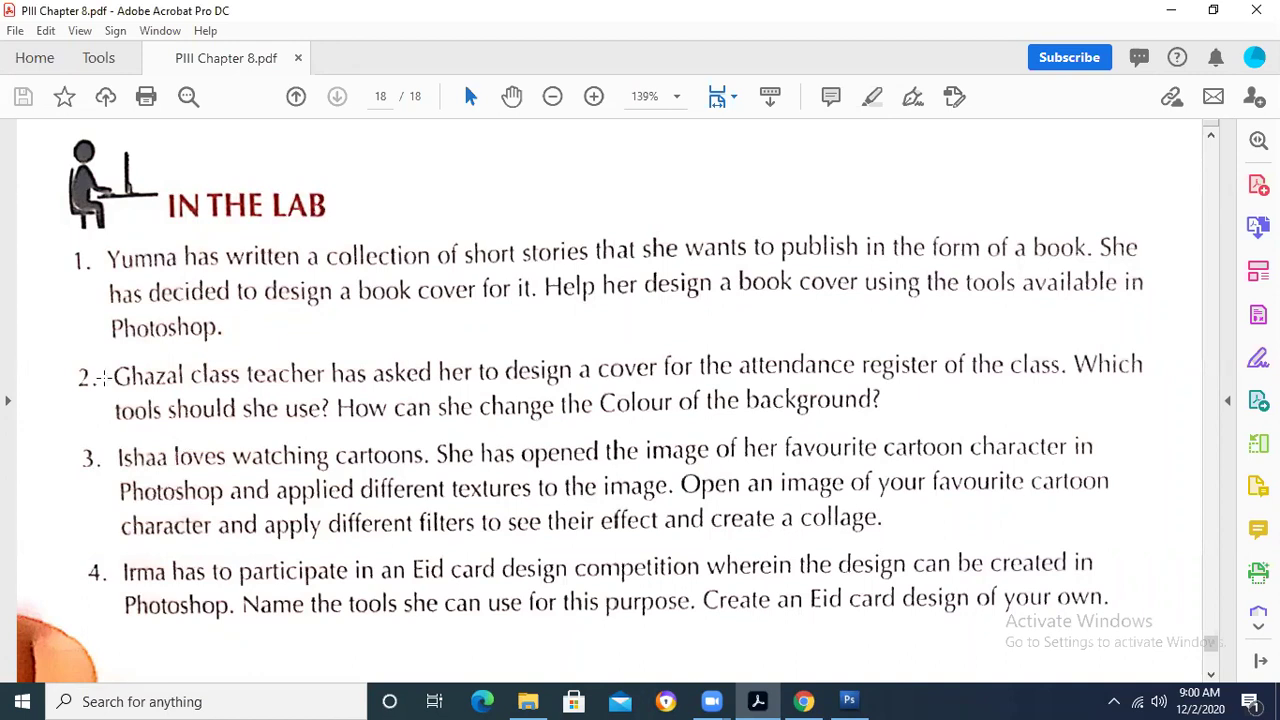
left_click_drag(66, 352, 1168, 419)
left_click(960, 498)
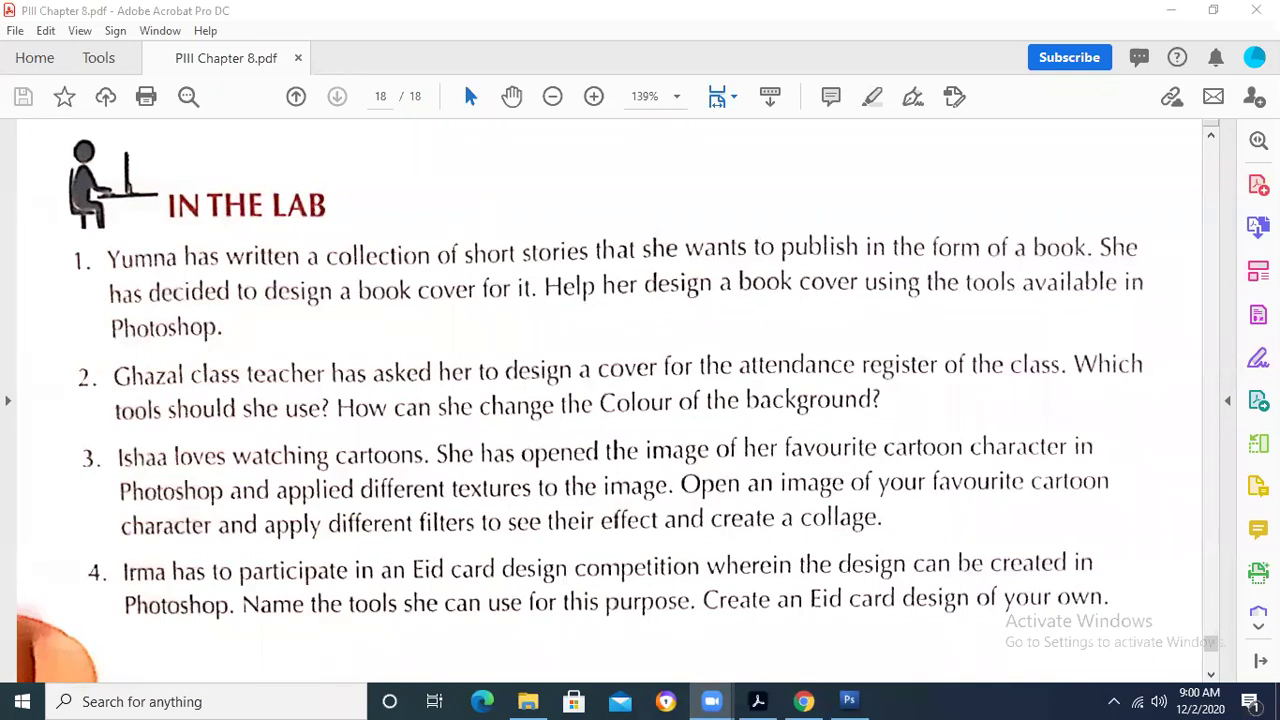
left_click(636, 298)
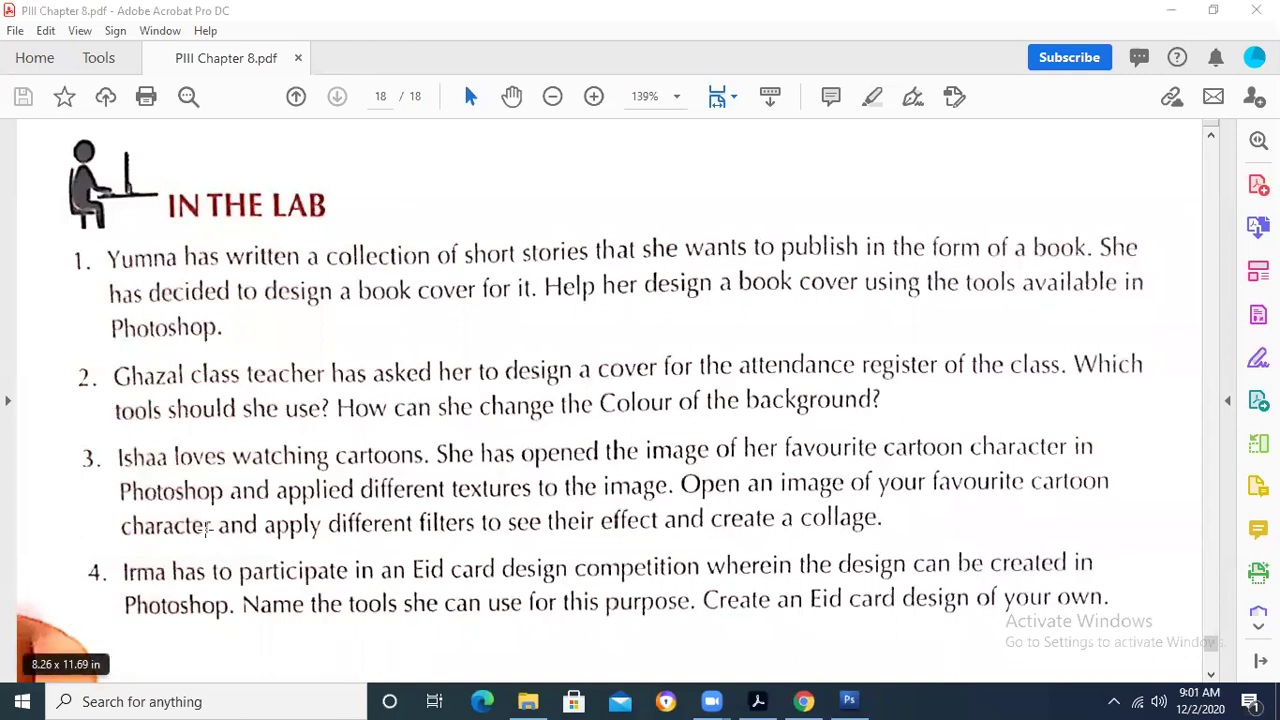
Step: Read lab question 3 about applying textures and filters to a cartoon image and making a collage
left_click(139, 443)
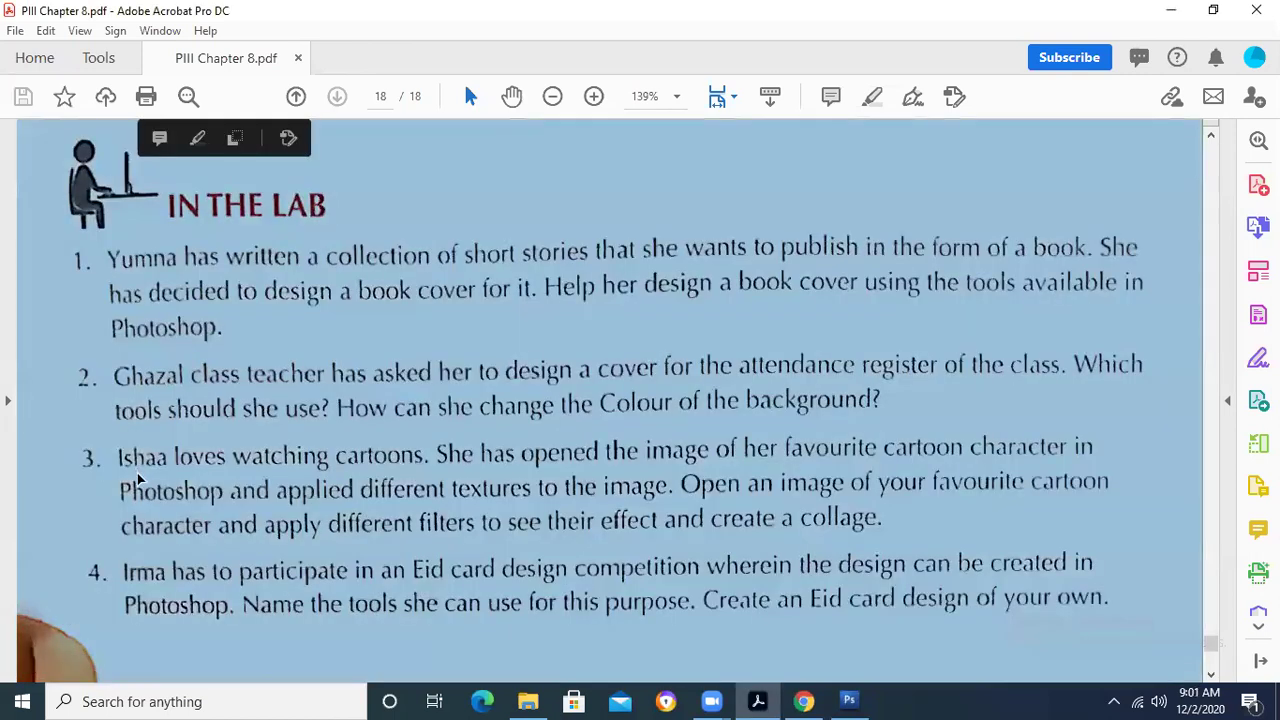
scroll(138, 470, "down", 3)
scroll(139, 472, "down", 1)
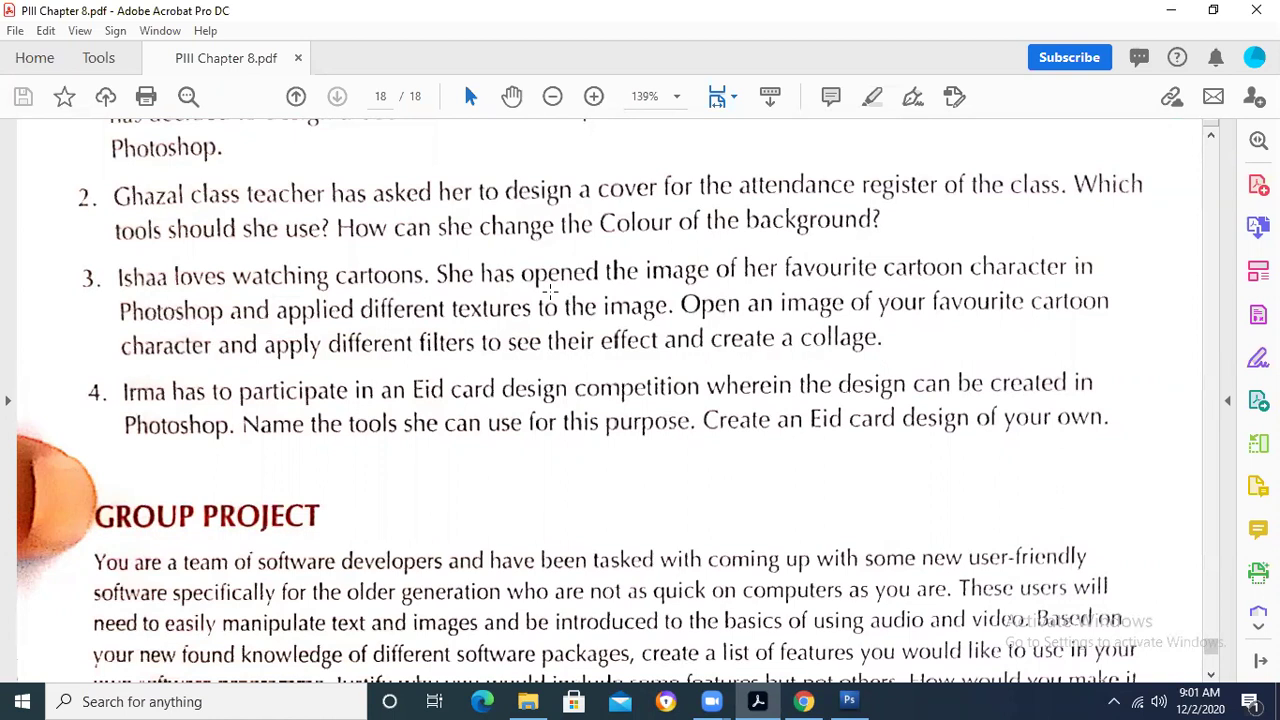
left_click_drag(446, 302, 540, 328)
left_click(523, 366)
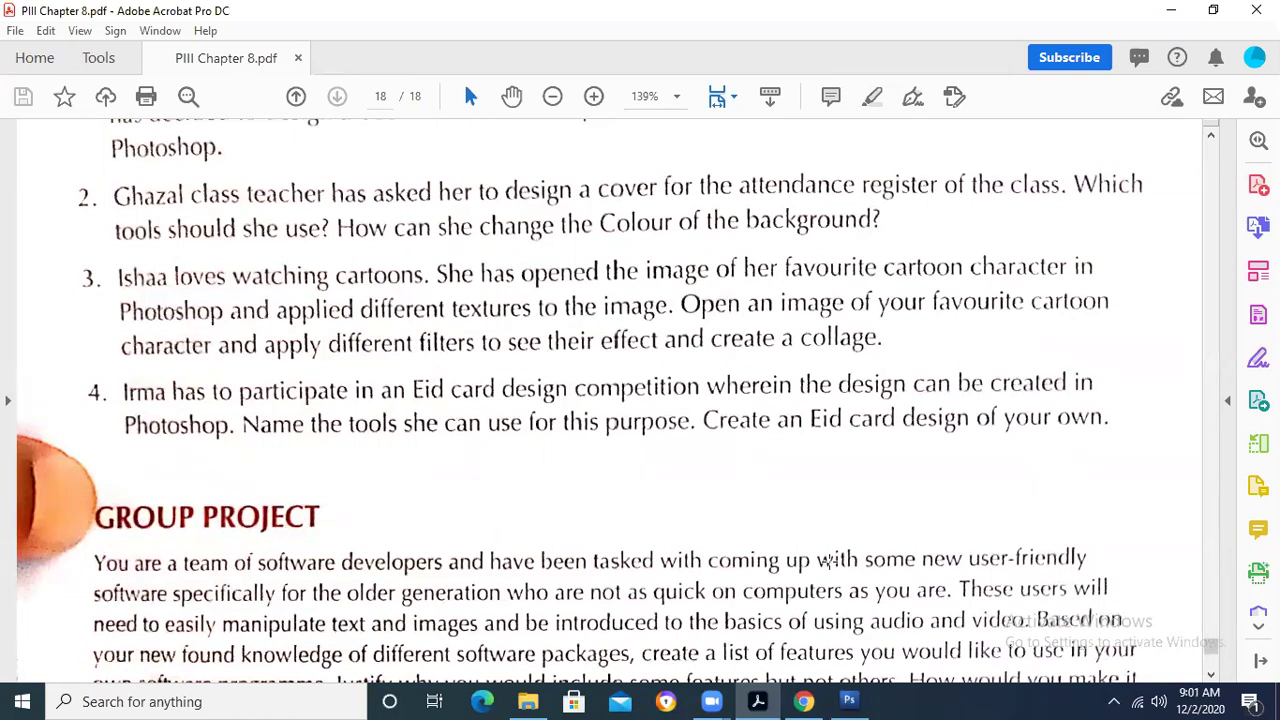
left_click(866, 698)
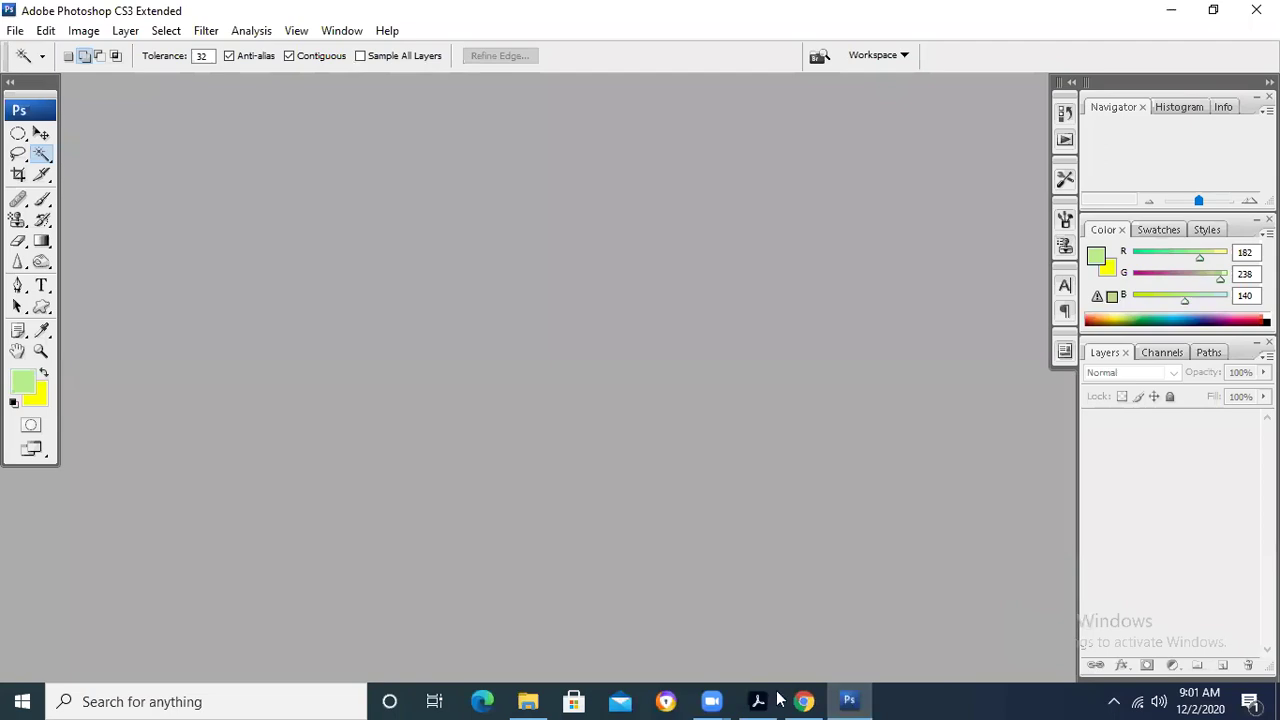
left_click(206, 30)
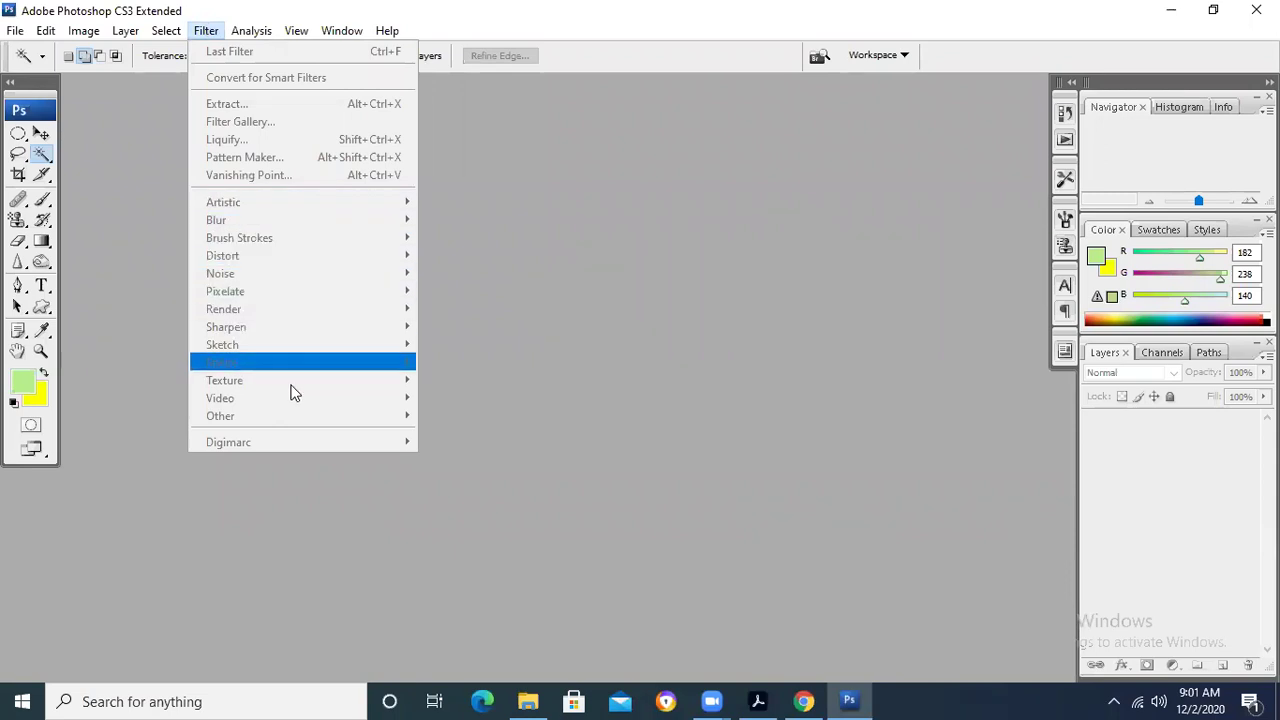
left_click(775, 647)
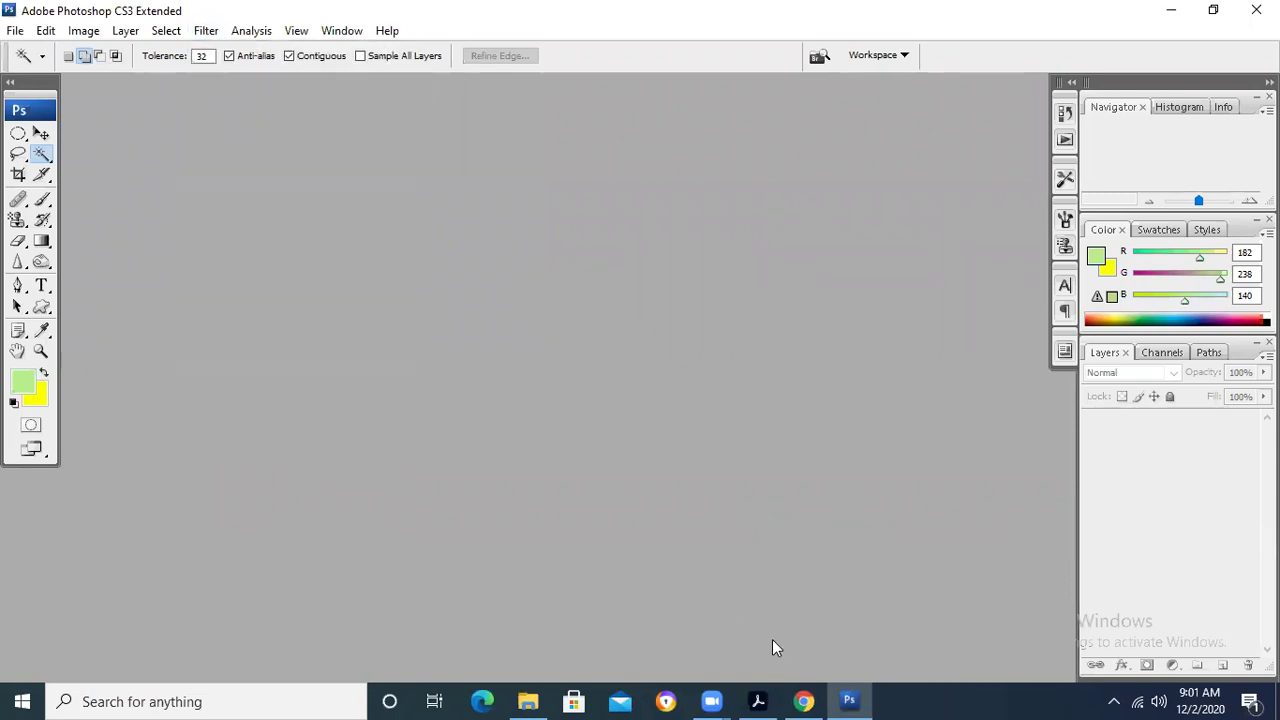
Step: Switch to Chrome, search Google Images for "micky mouse", and open the Wikipedia picture of Mickey with both arms raised
left_click(804, 701)
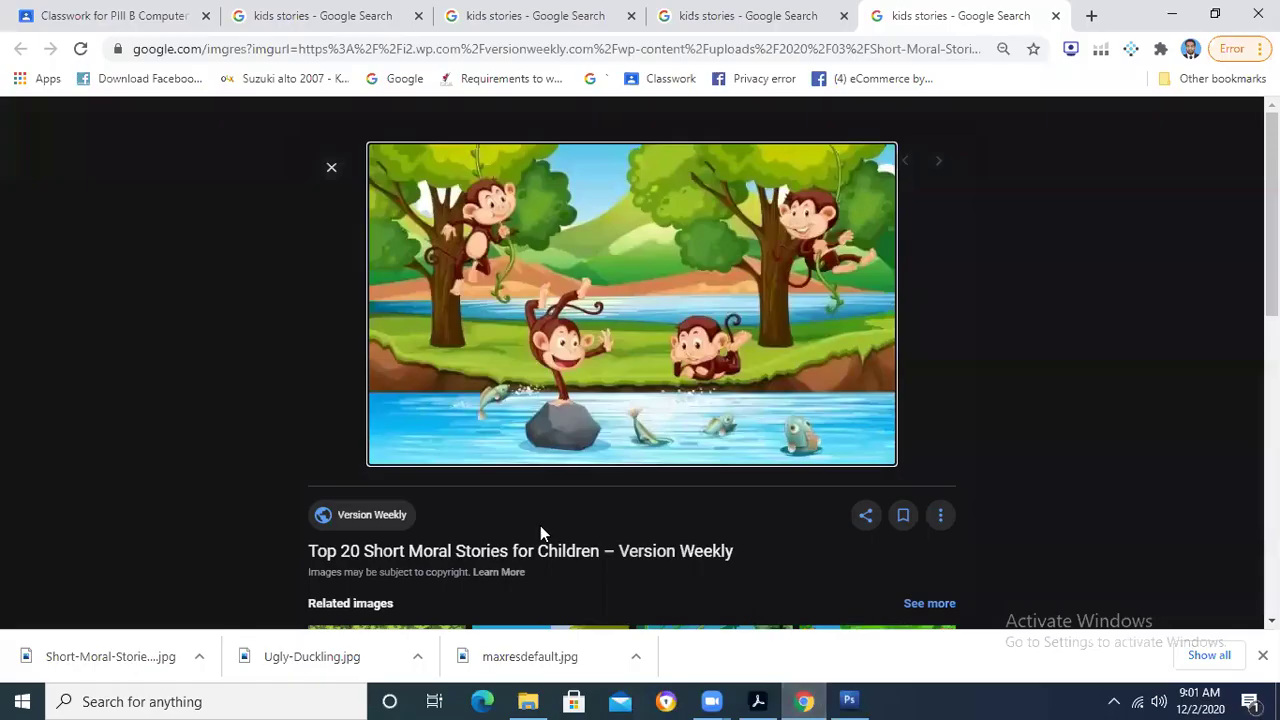
left_click(238, 8)
triple_click(240, 119)
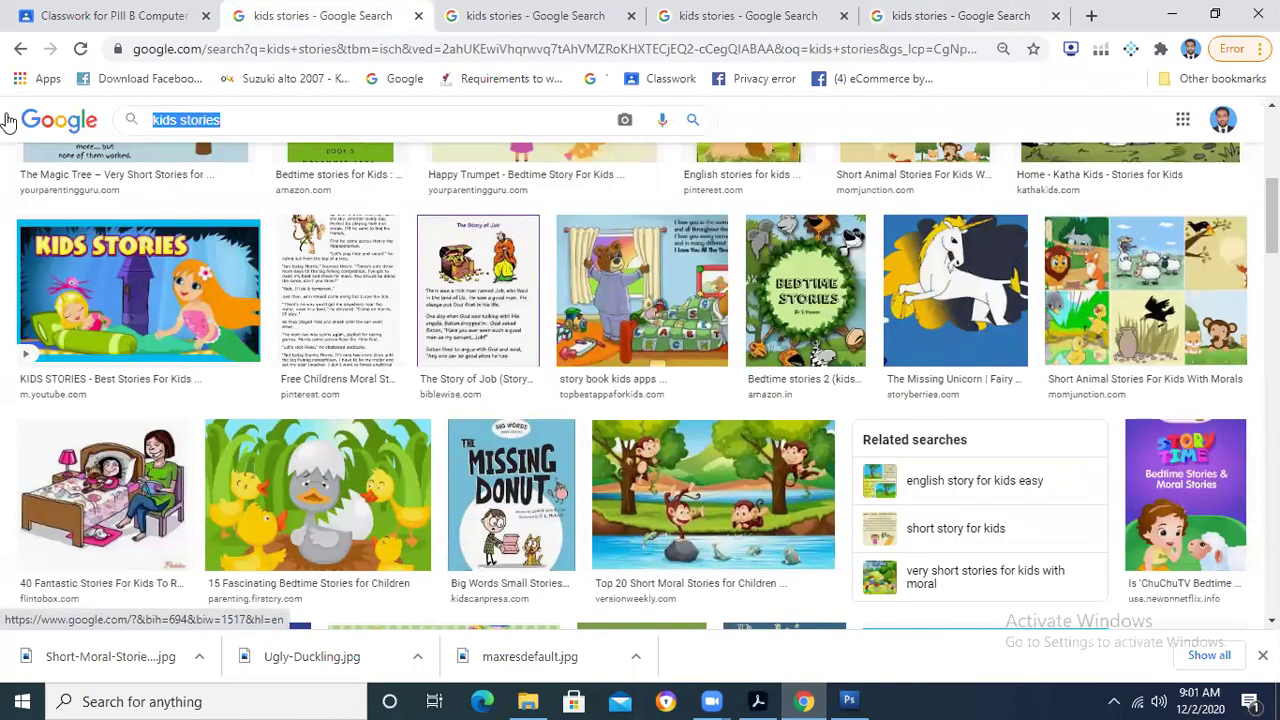
type("mic")
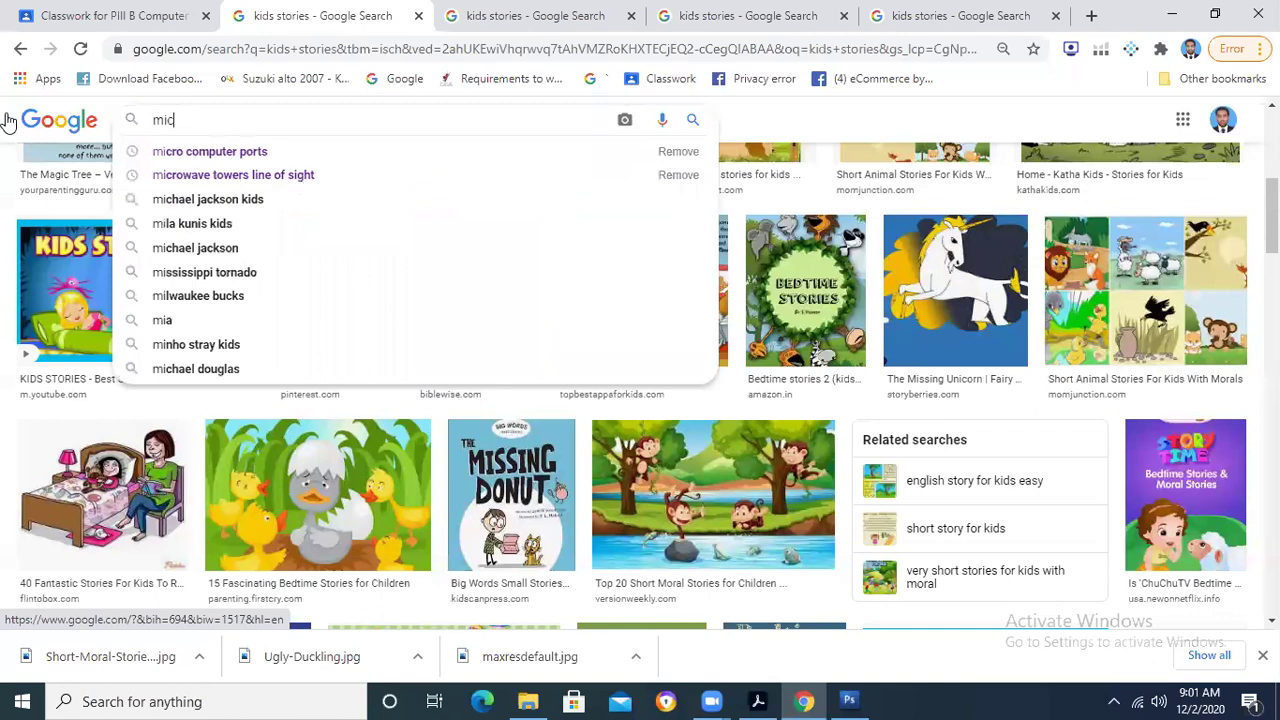
type("ky mouse")
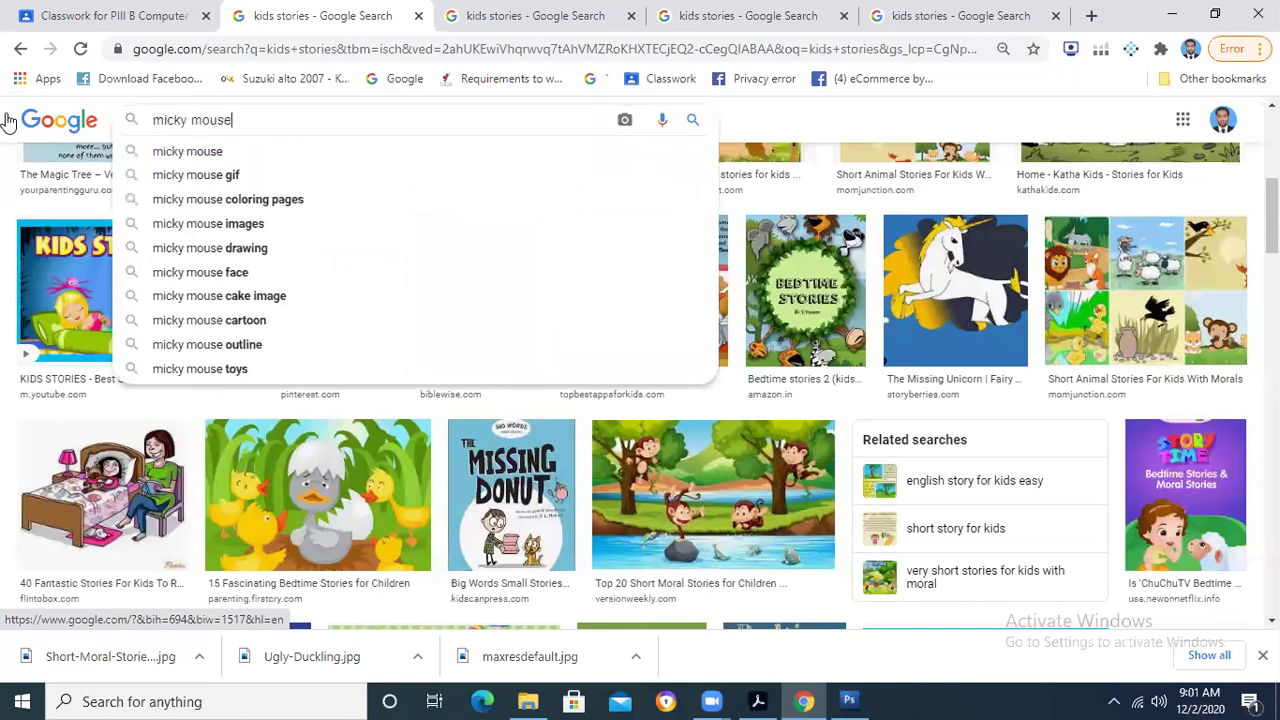
key("Return")
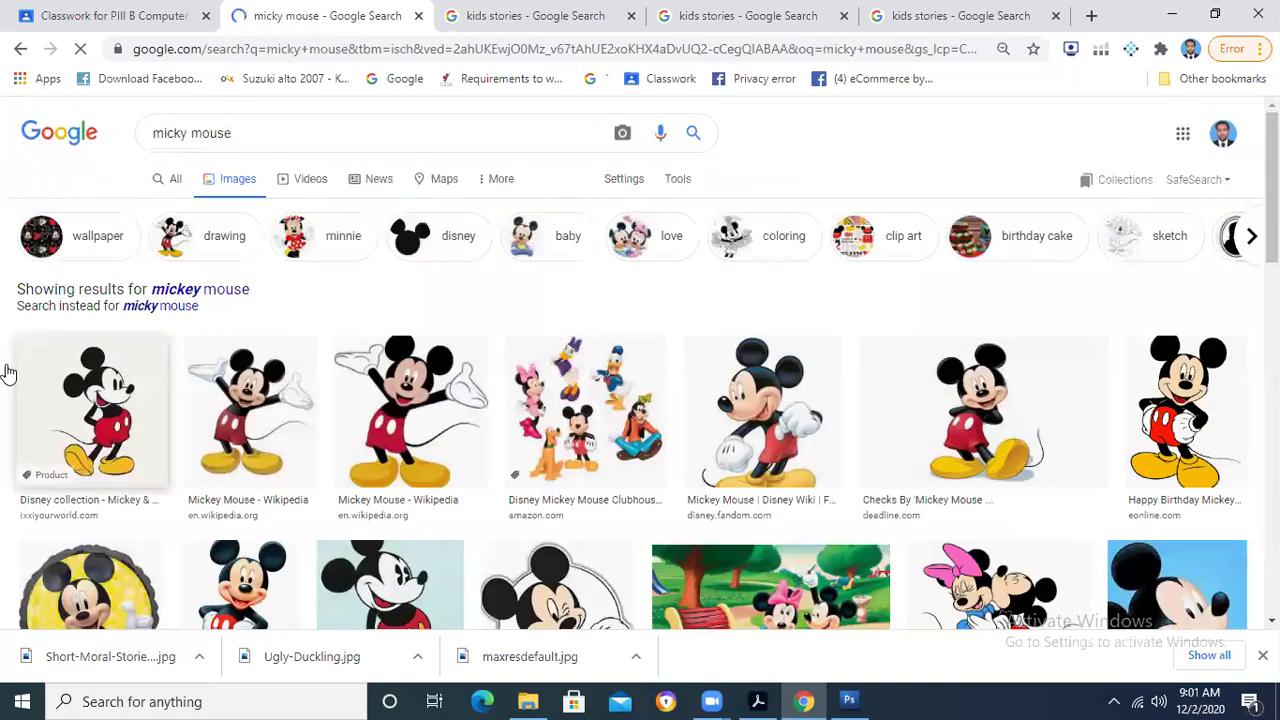
left_click(450, 382)
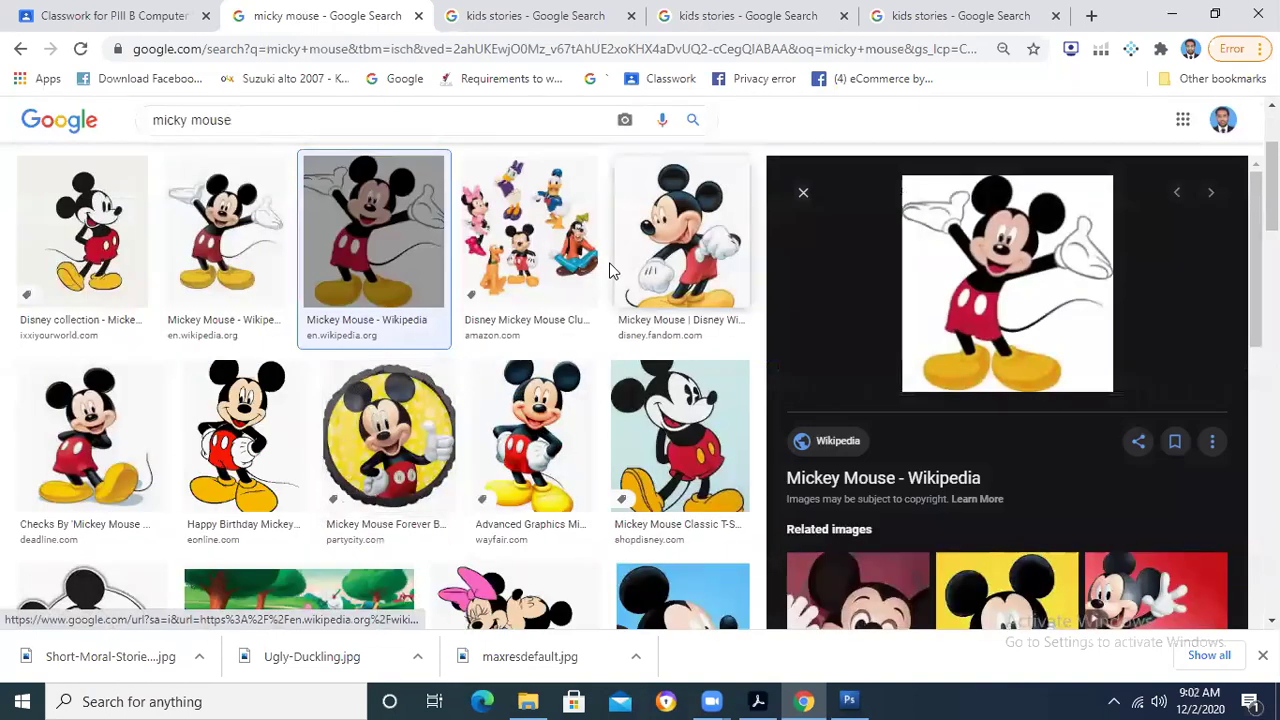
Step: Save the Wikipedia Mickey Mouse picture to the Desktop as a JPEG image named download
right_click(1000, 260)
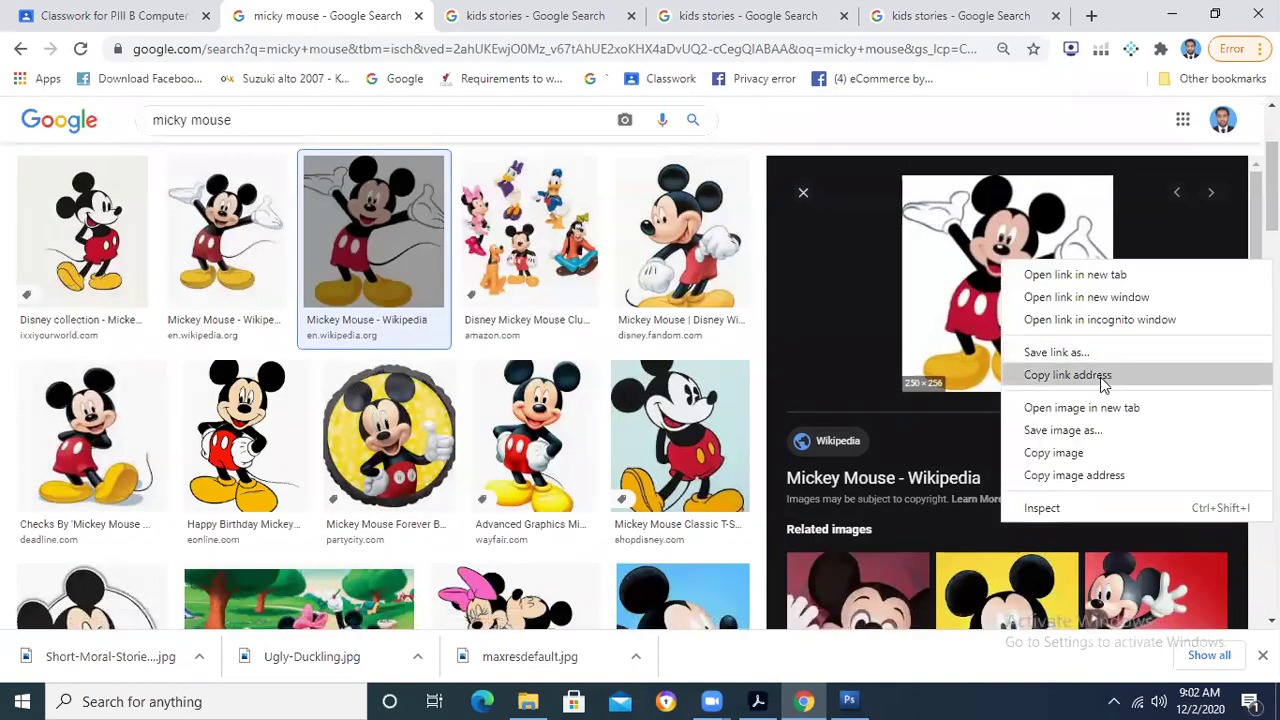
left_click(1108, 432)
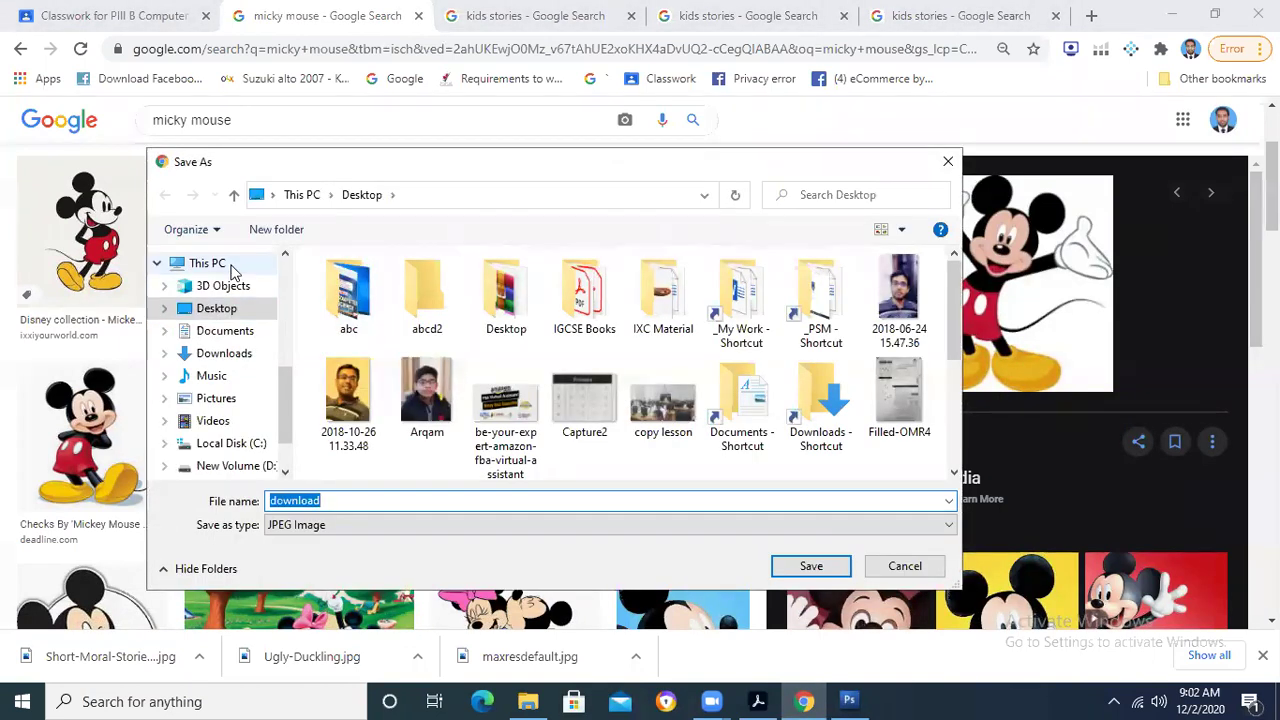
left_click(811, 566)
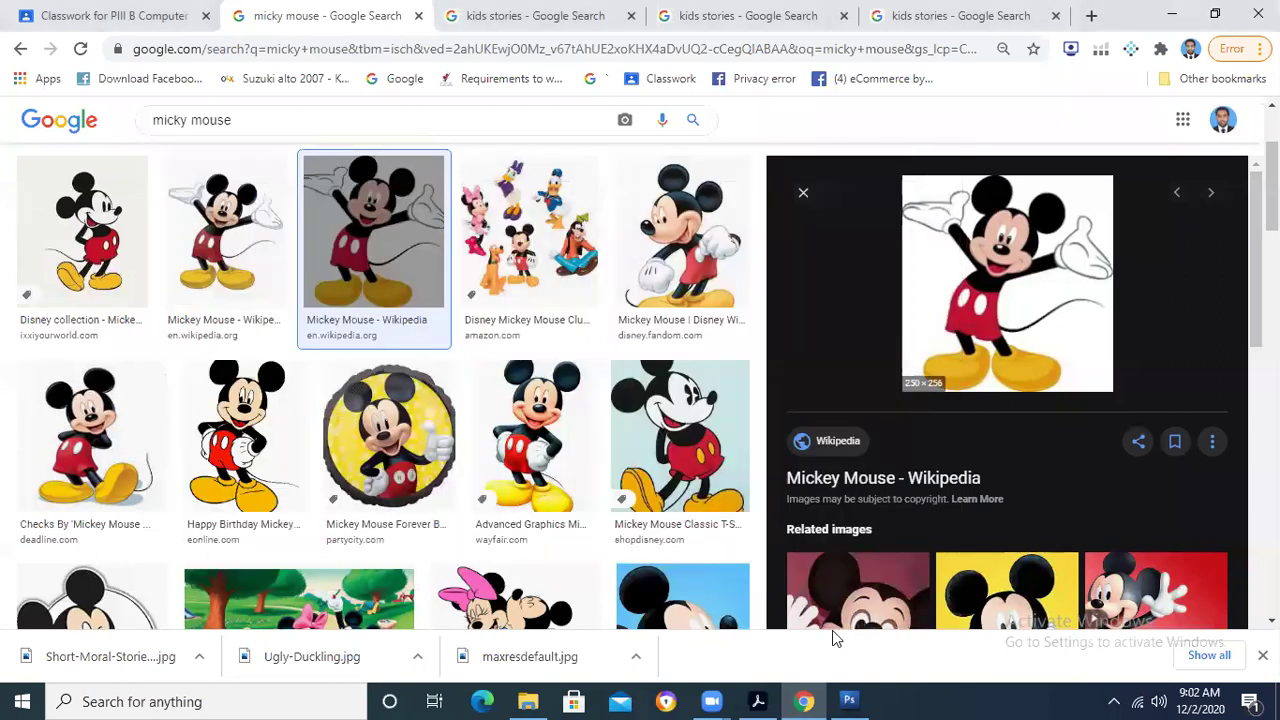
Step: Switch to Photoshop, open download.jpg from the Desktop and move its window toward the middle of the workspace
key("alt+Tab")
left_click(205, 228)
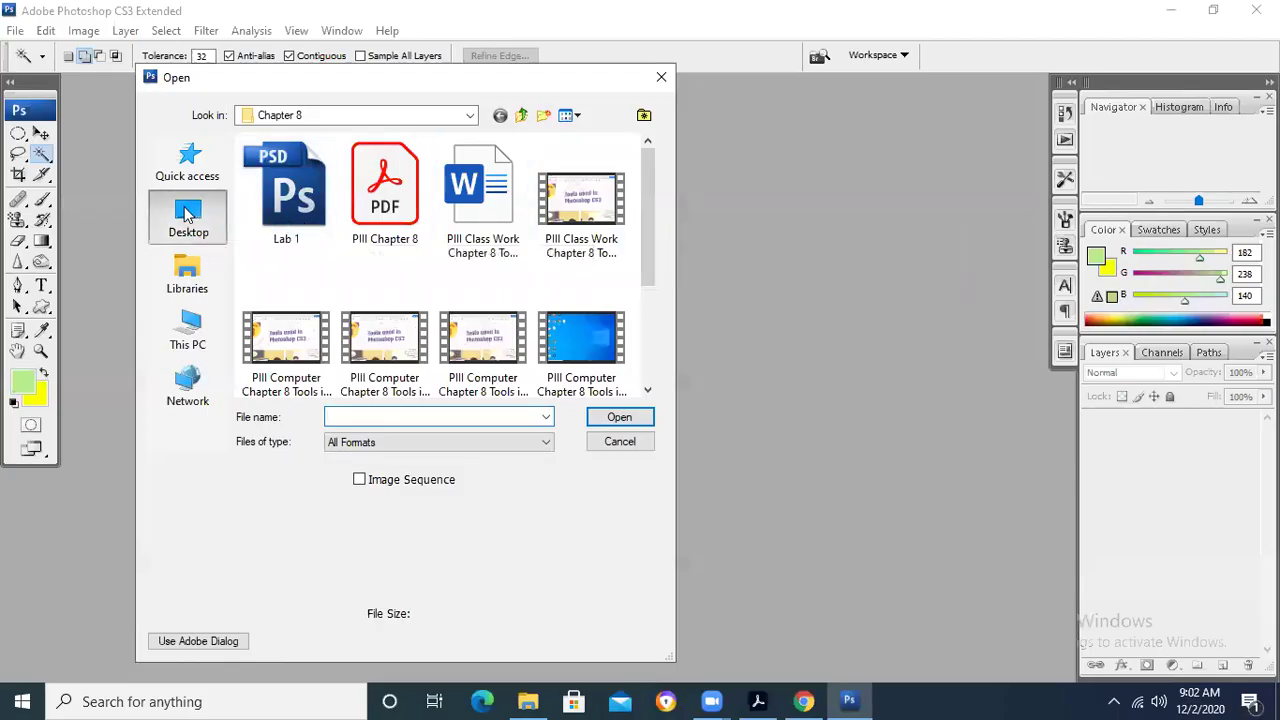
left_click_drag(644, 163, 652, 266)
double_click(312, 265)
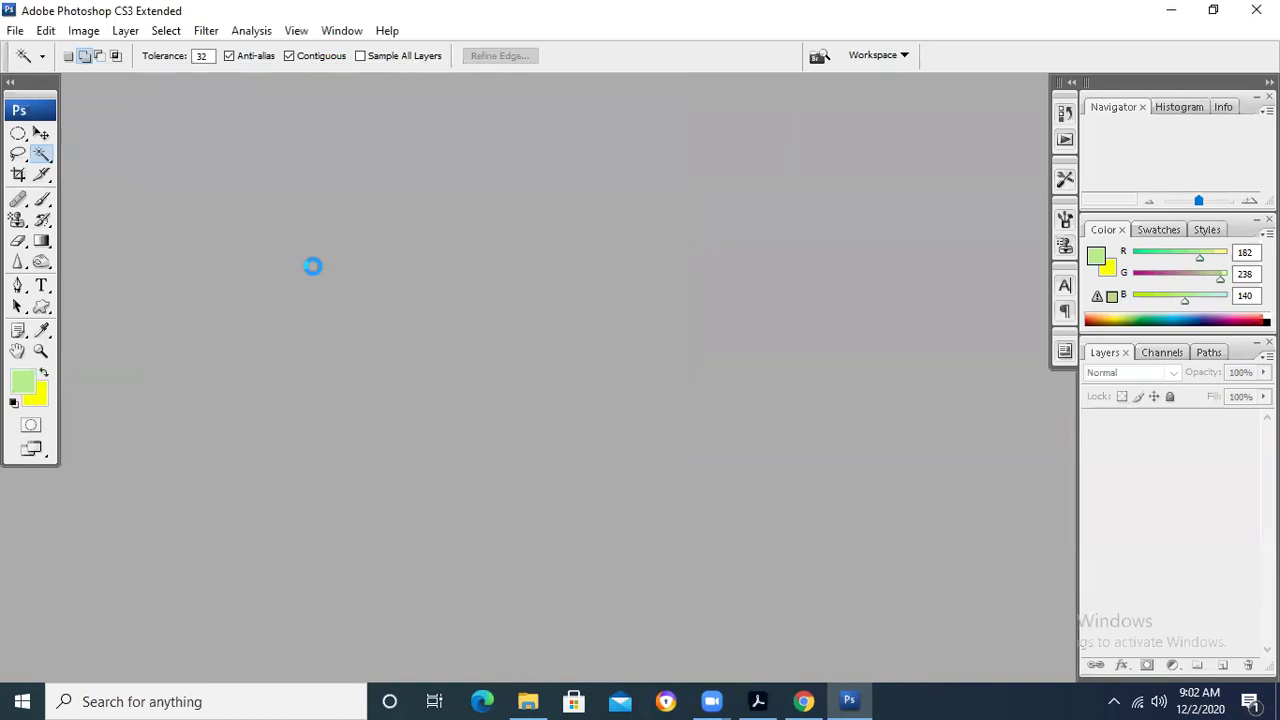
left_click_drag(118, 88, 442, 198)
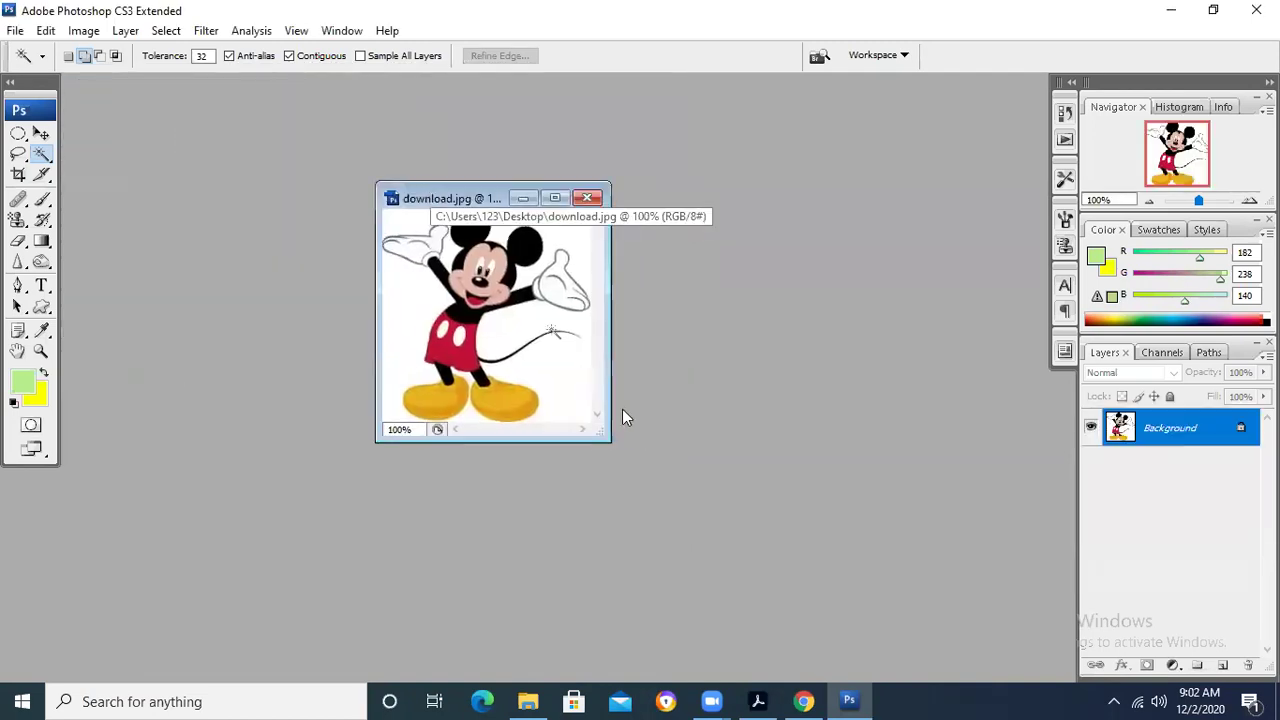
Step: Resize the Mickey image to a document width of 5 inches with its proportions constrained
right_click(448, 192)
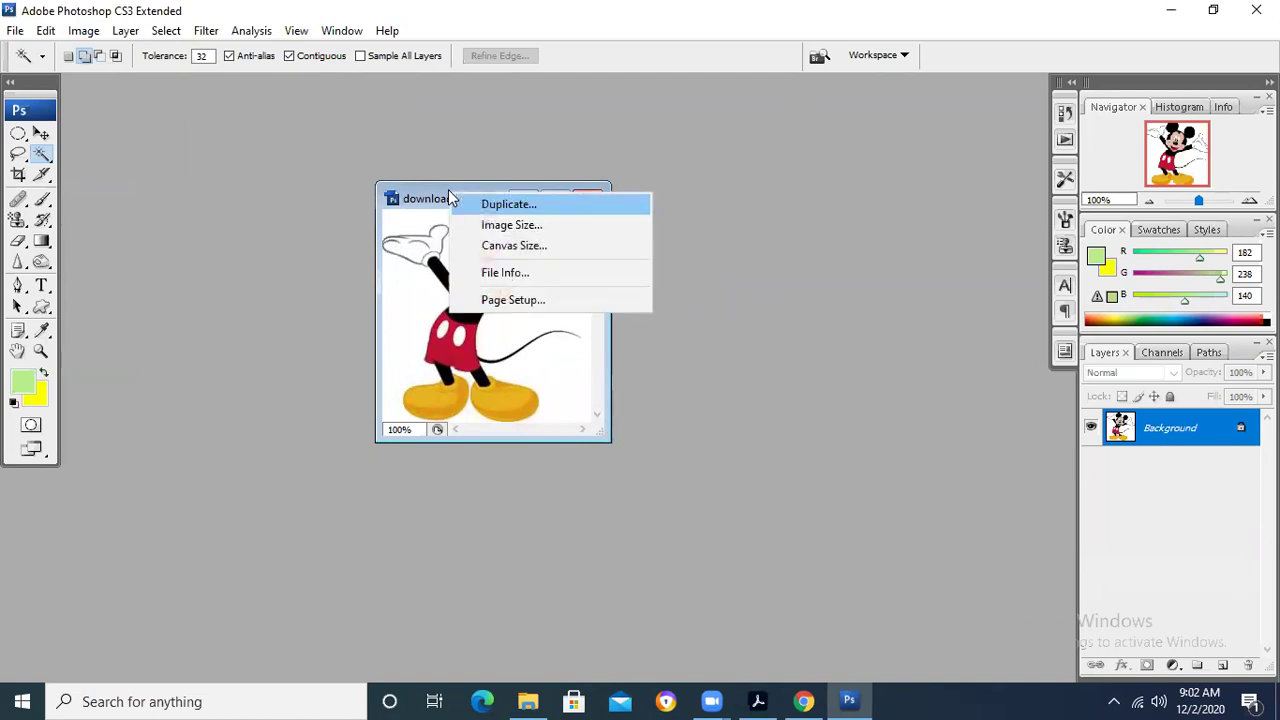
left_click(647, 226)
right_click(472, 192)
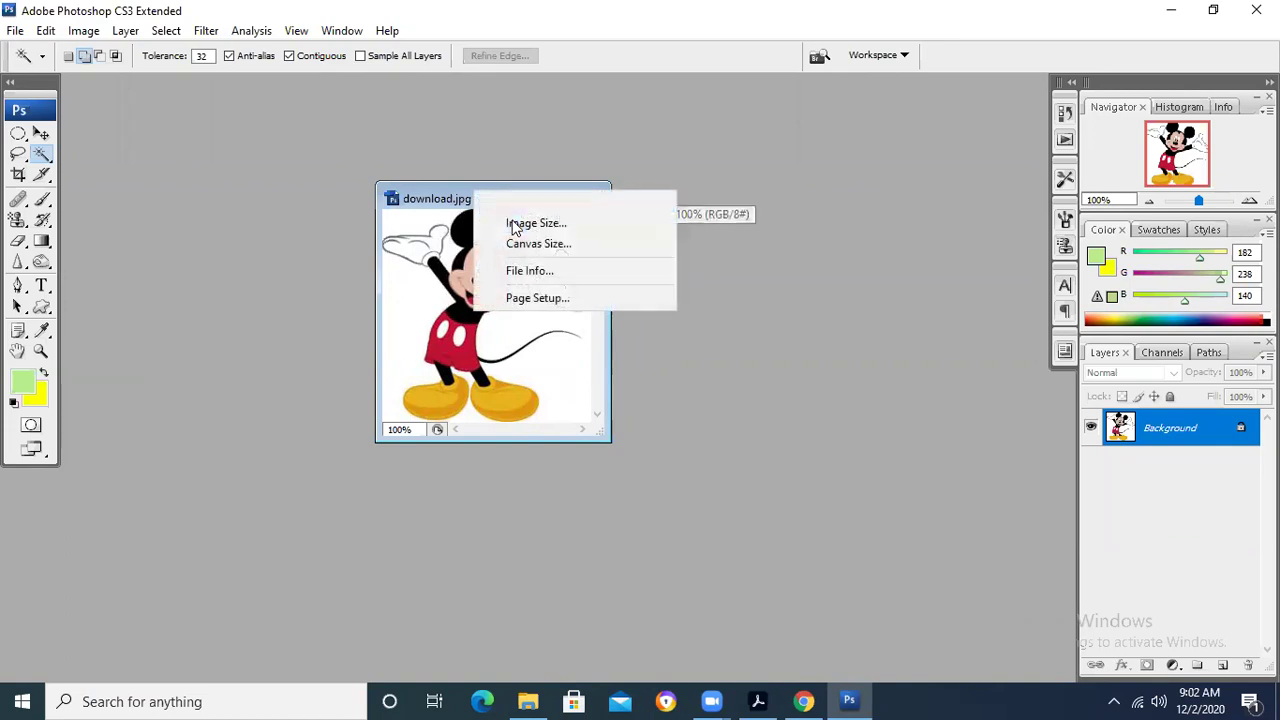
left_click(536, 223)
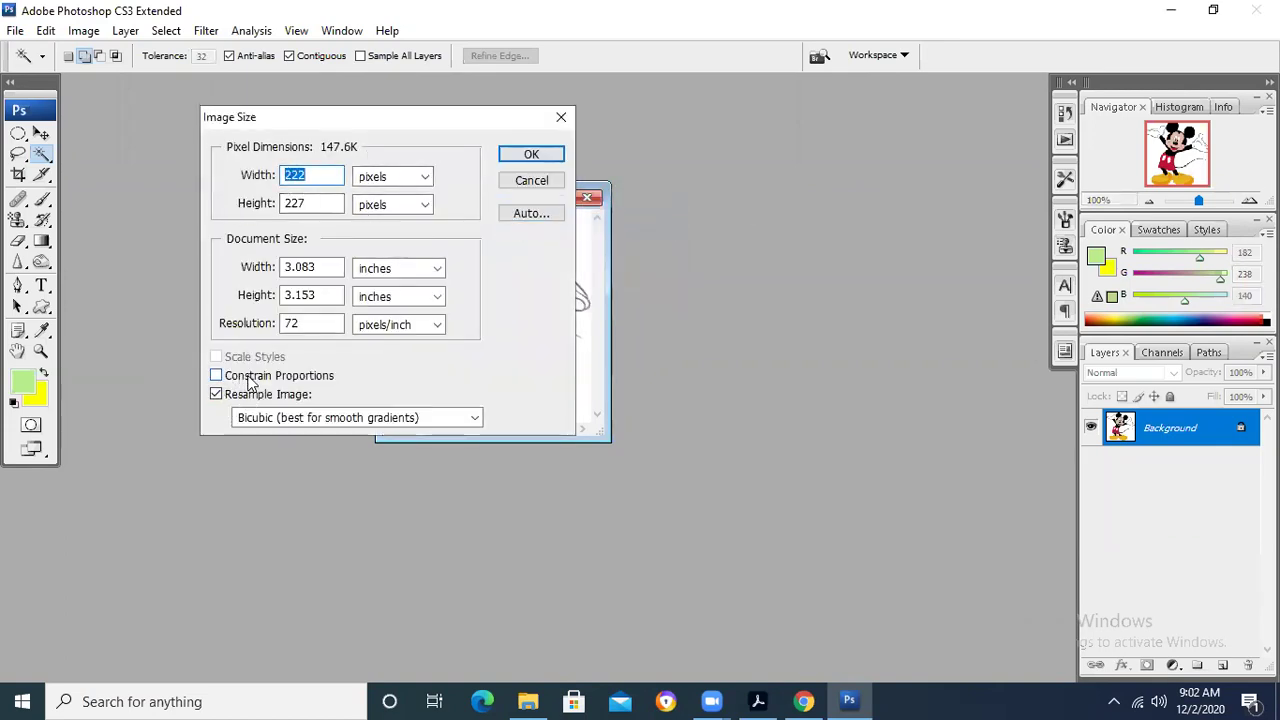
left_click(278, 380)
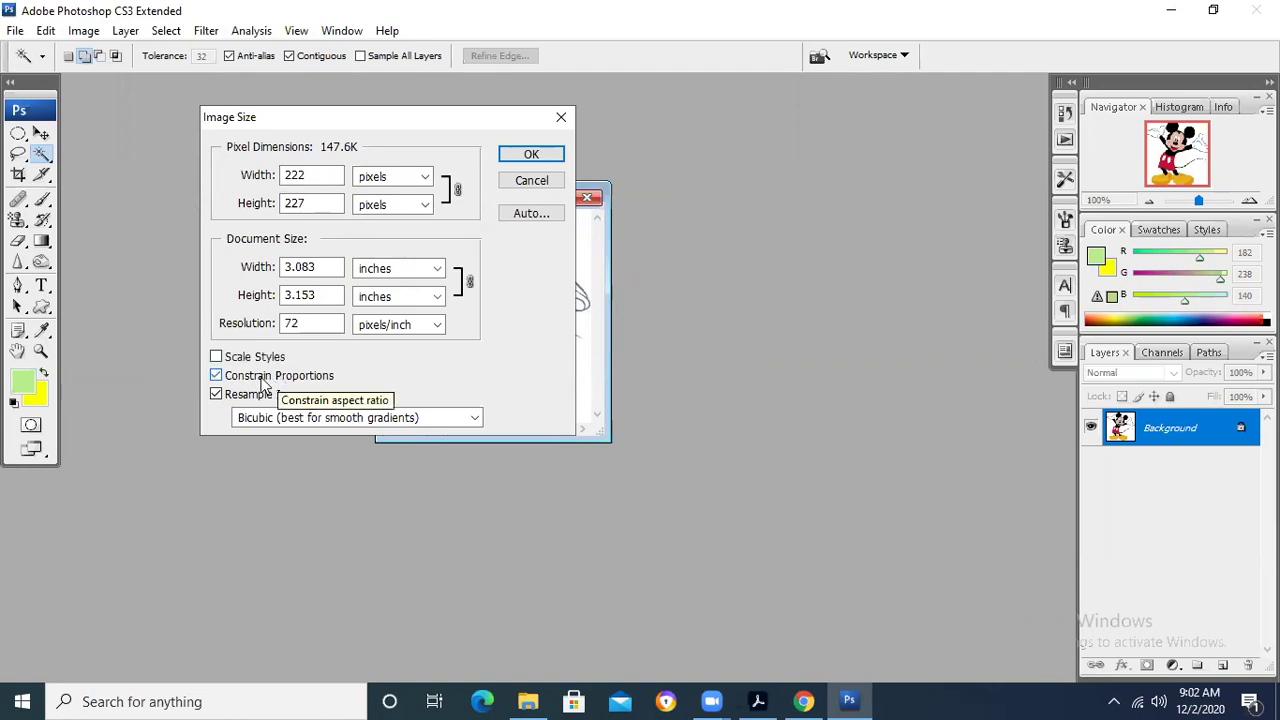
left_click(333, 267)
left_click_drag(333, 267, 256, 267)
type("5")
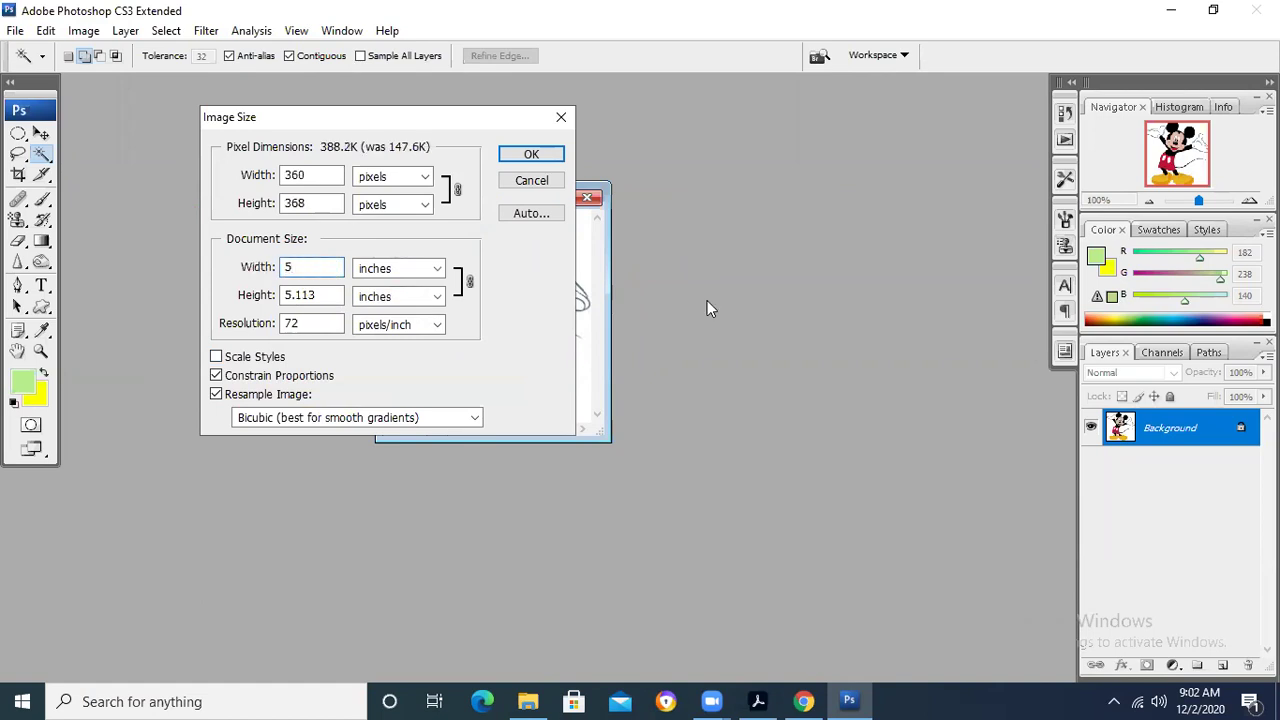
left_click(530, 157)
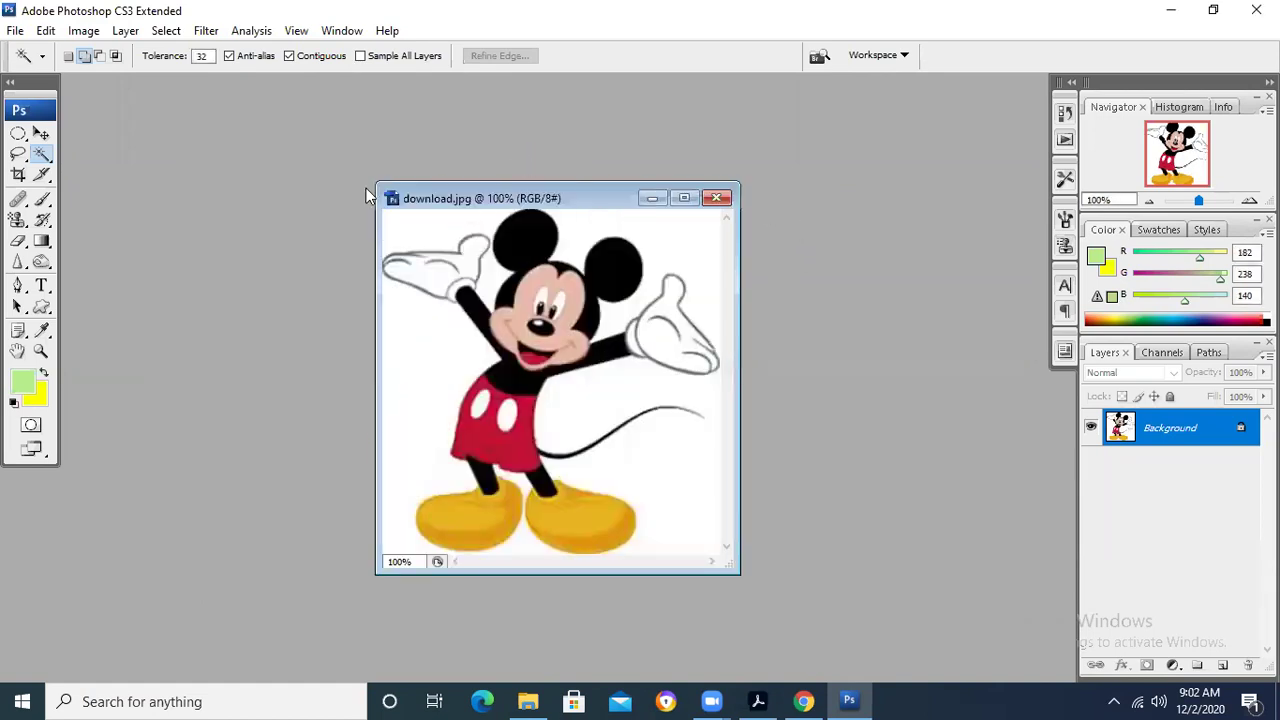
Step: Apply the Blur More filter to the resized Mickey image
left_click(206, 30)
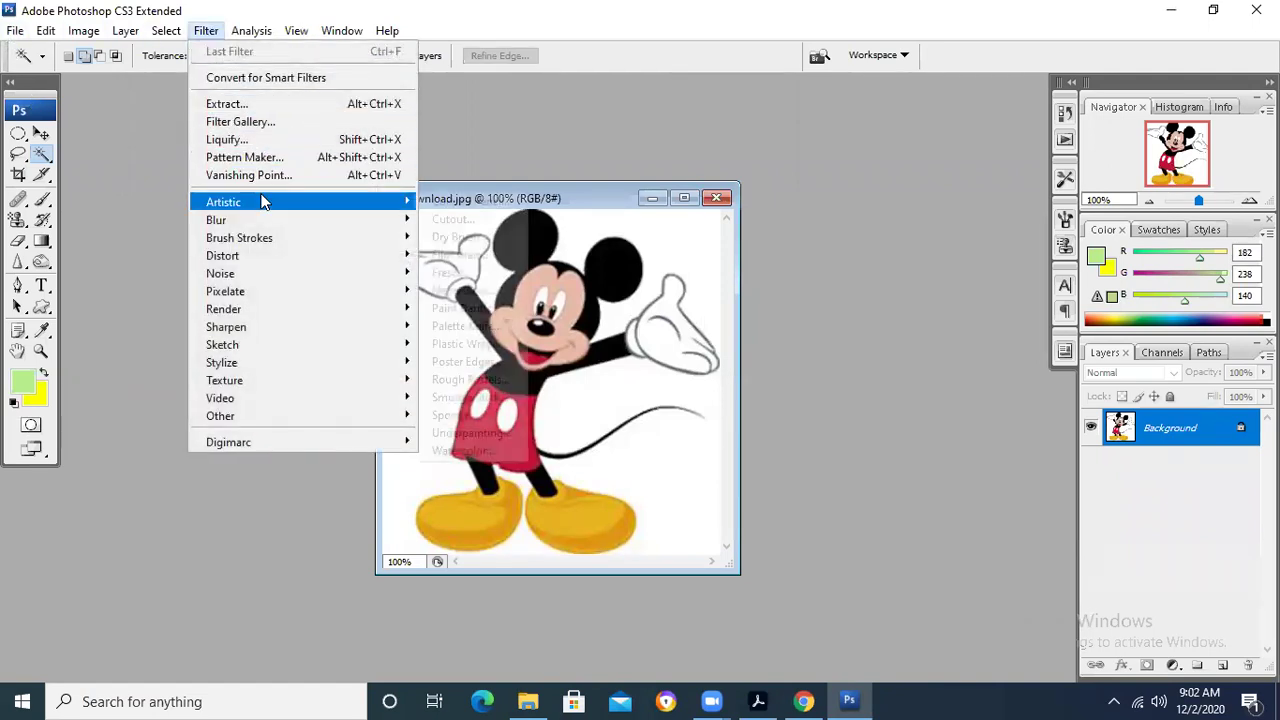
mouse_move(263, 200)
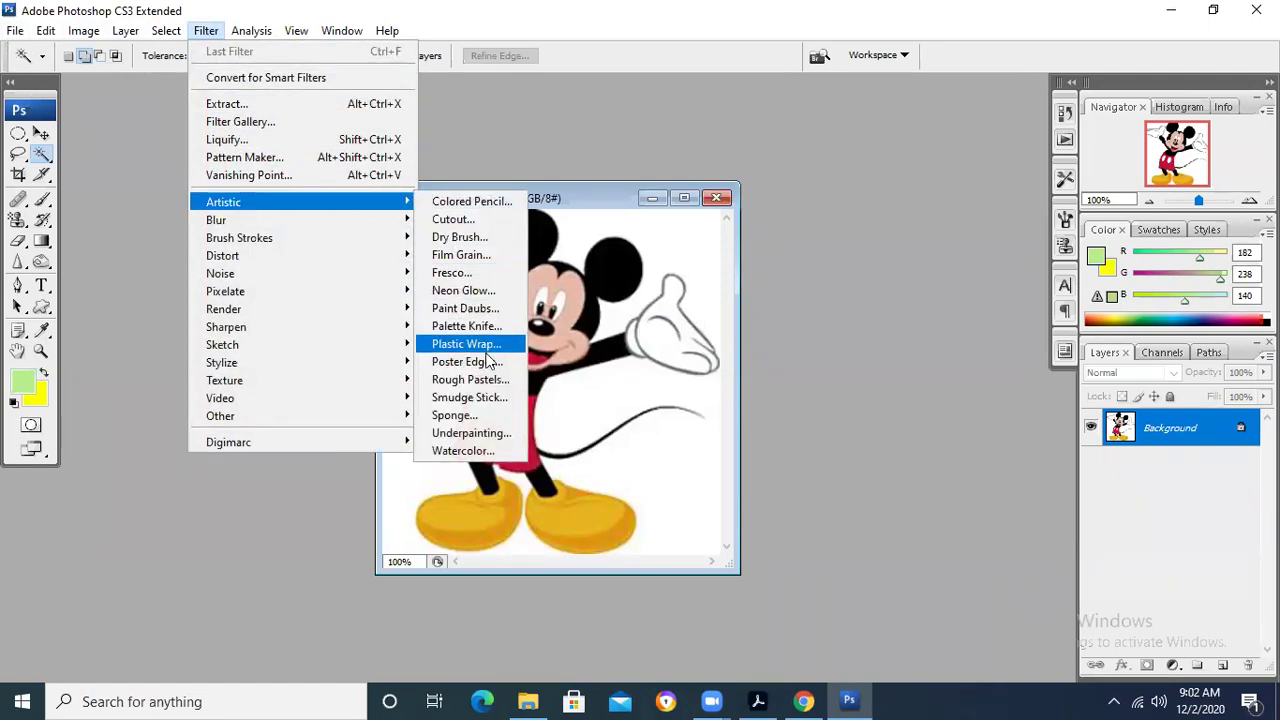
mouse_move(334, 221)
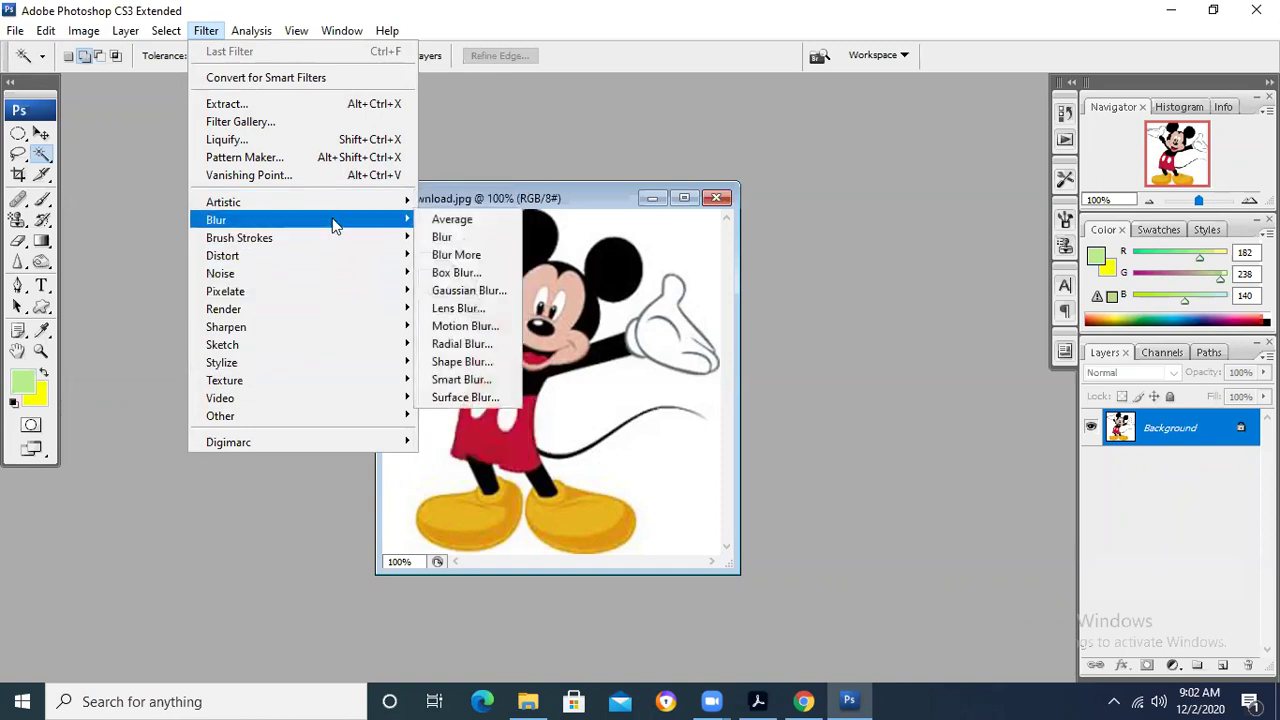
left_click(486, 262)
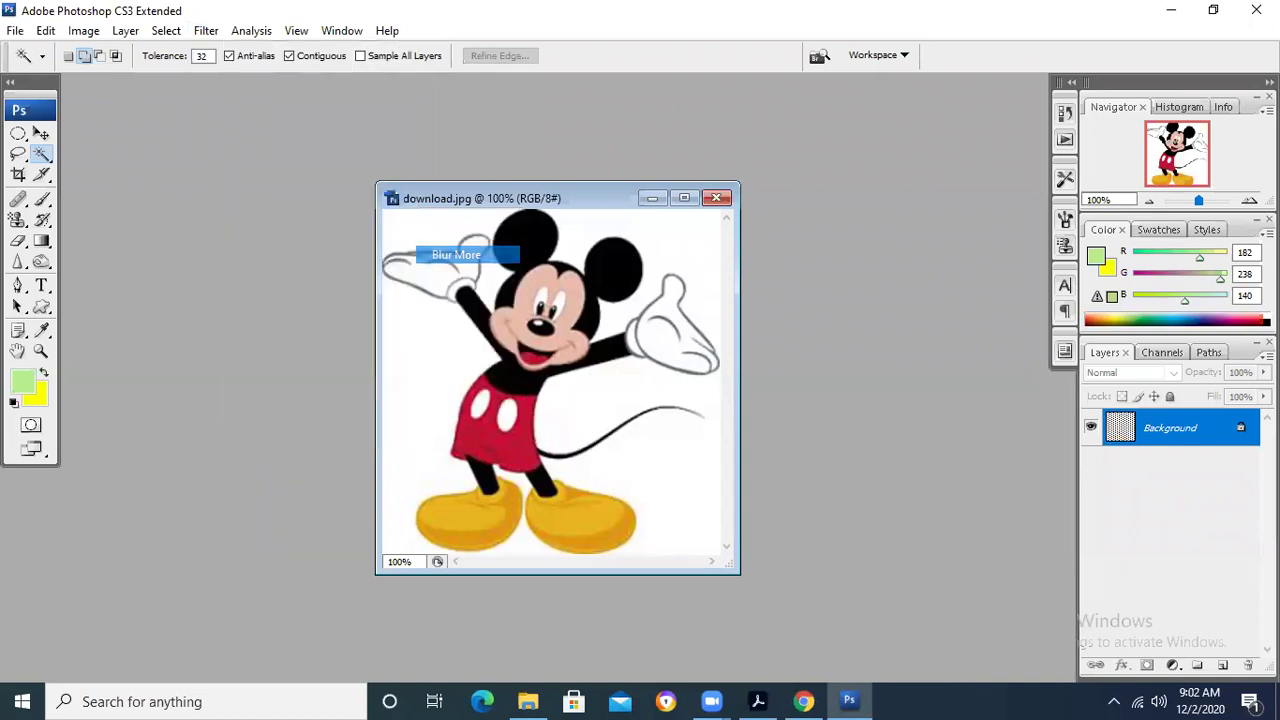
left_click(485, 262)
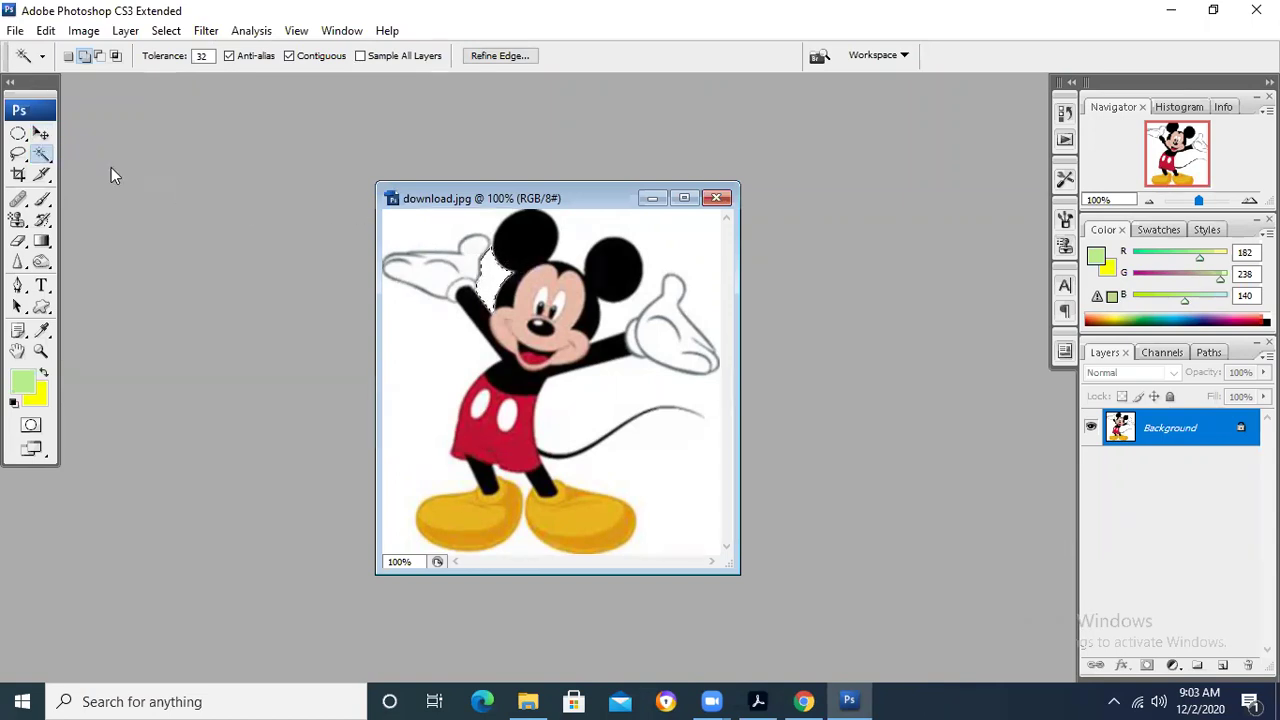
left_click(40, 133)
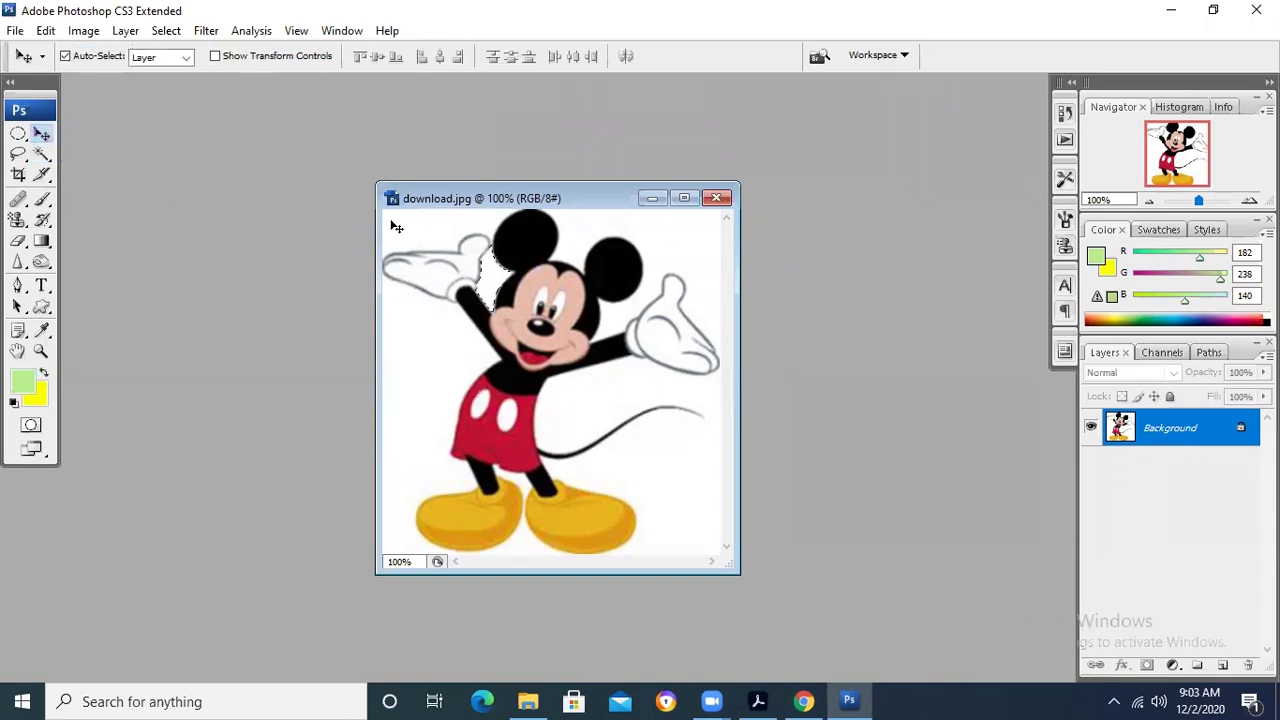
key("ctrl+d")
left_click_drag(500, 210, 403, 204)
Step: Browse the Sketch, Blur and Distort filters and apply Blur More to the Mickey image a second time
left_click(162, 31)
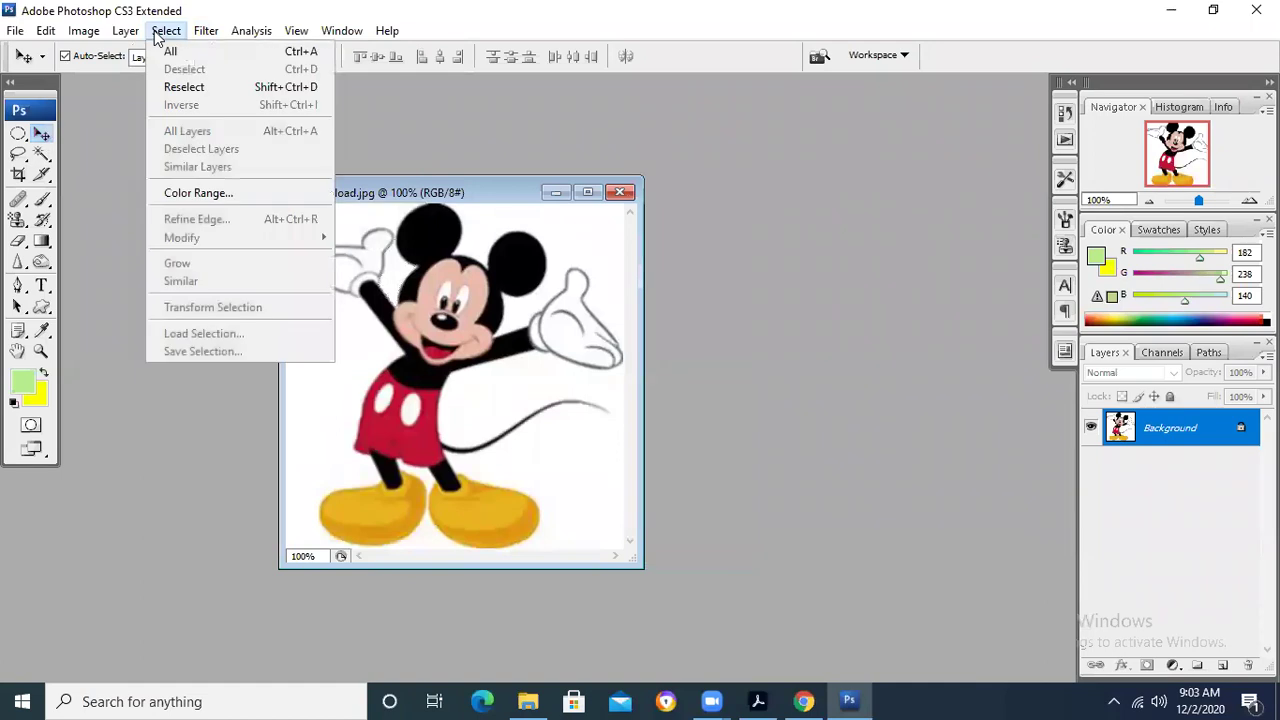
mouse_move(206, 31)
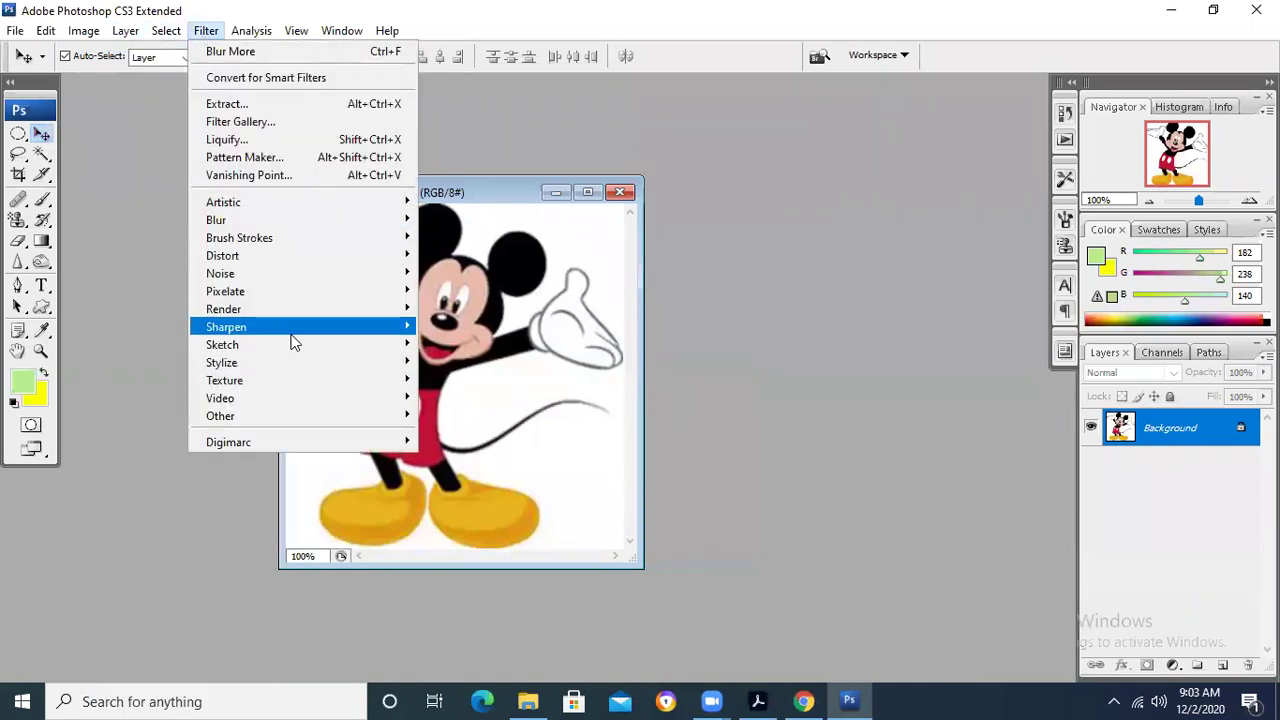
mouse_move(291, 338)
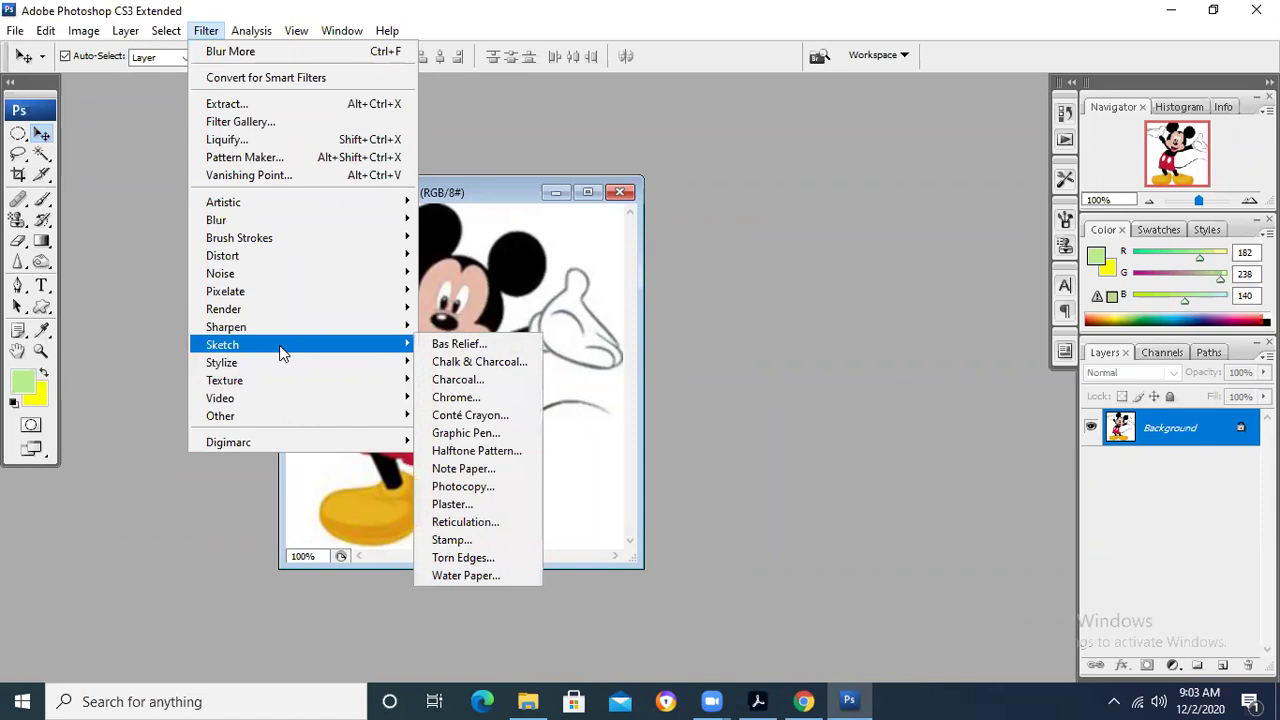
mouse_move(296, 229)
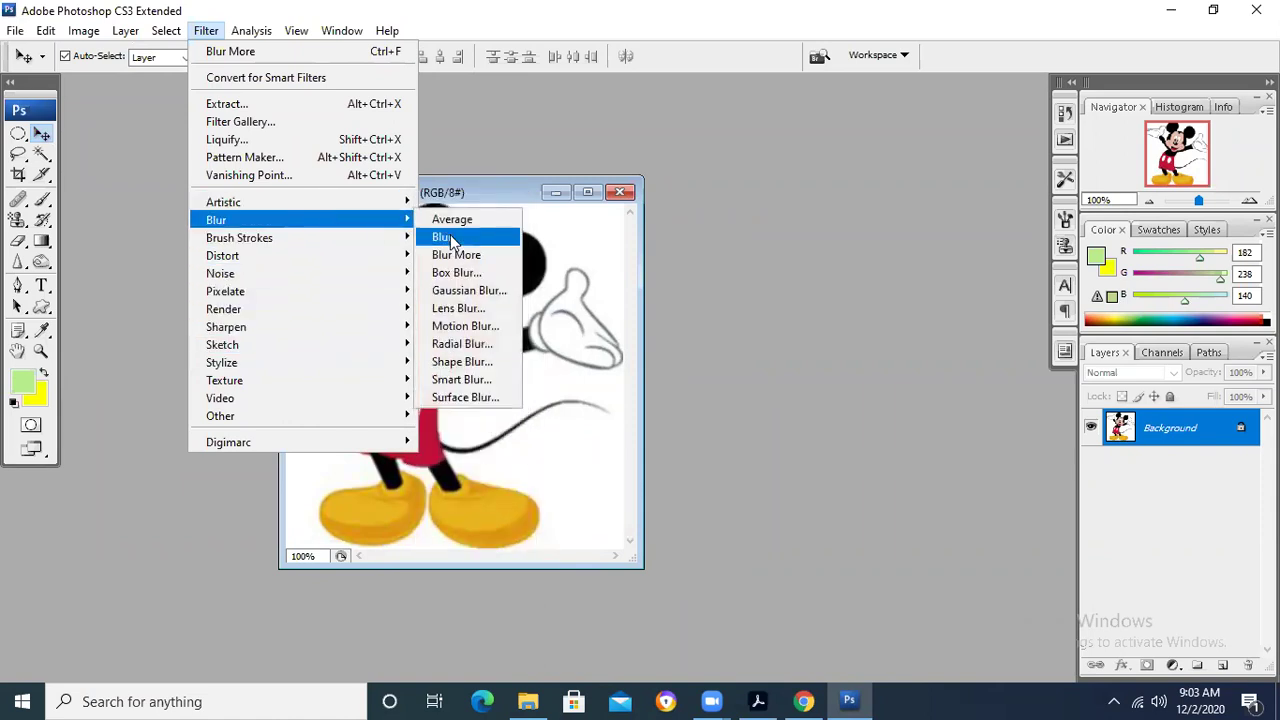
mouse_move(337, 260)
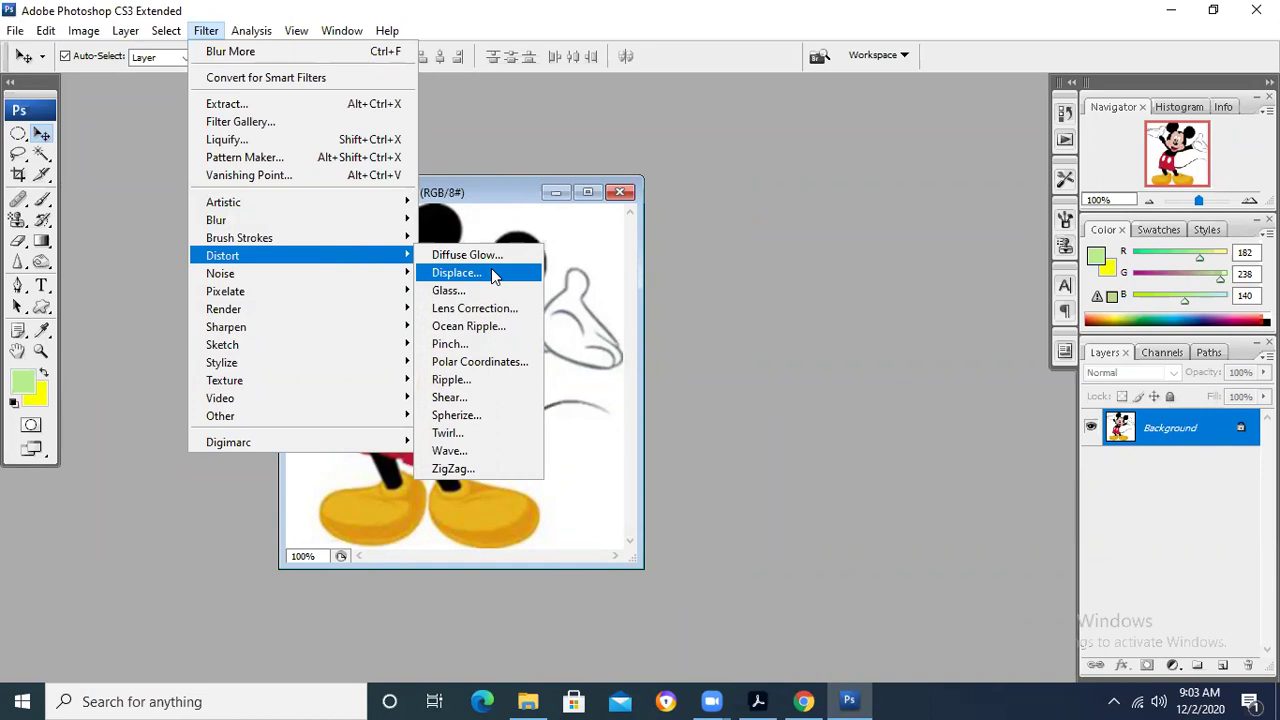
mouse_move(373, 227)
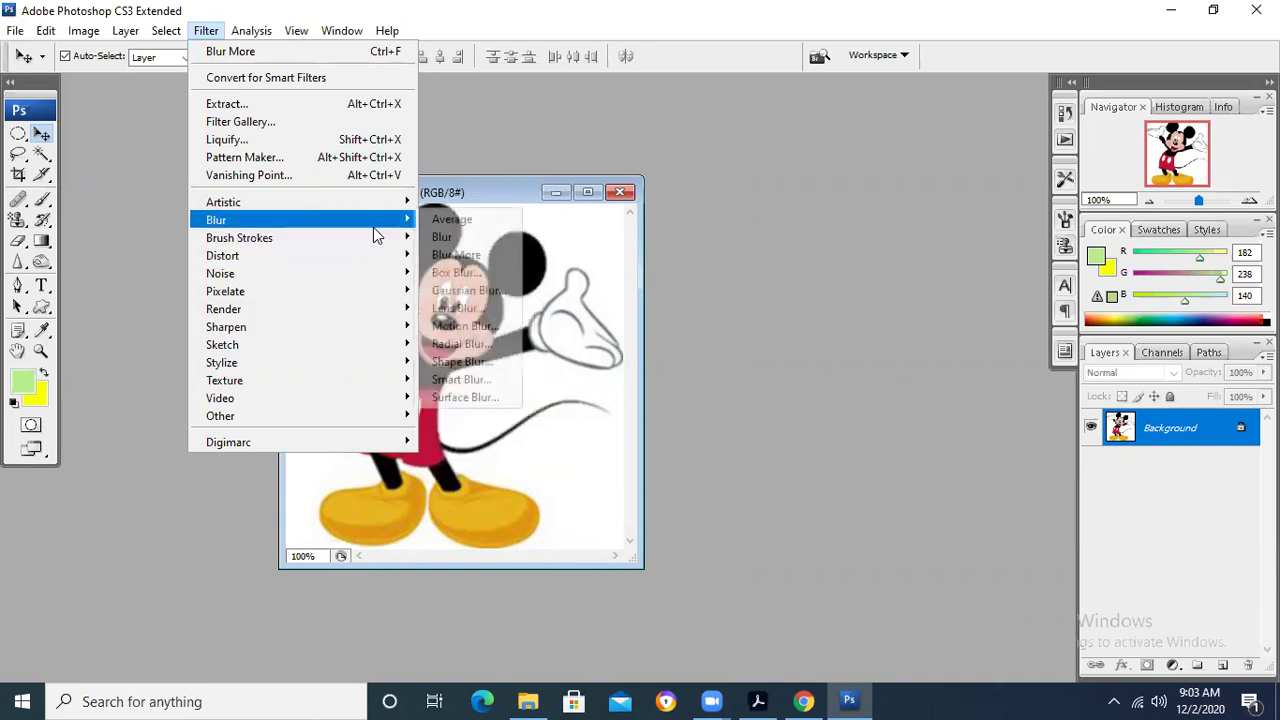
left_click(484, 257)
Step: Paint light green over Mickey's head, hands, body, shorts and shoes with the 45-pixel Brush tool at 9% flow
left_click(44, 200)
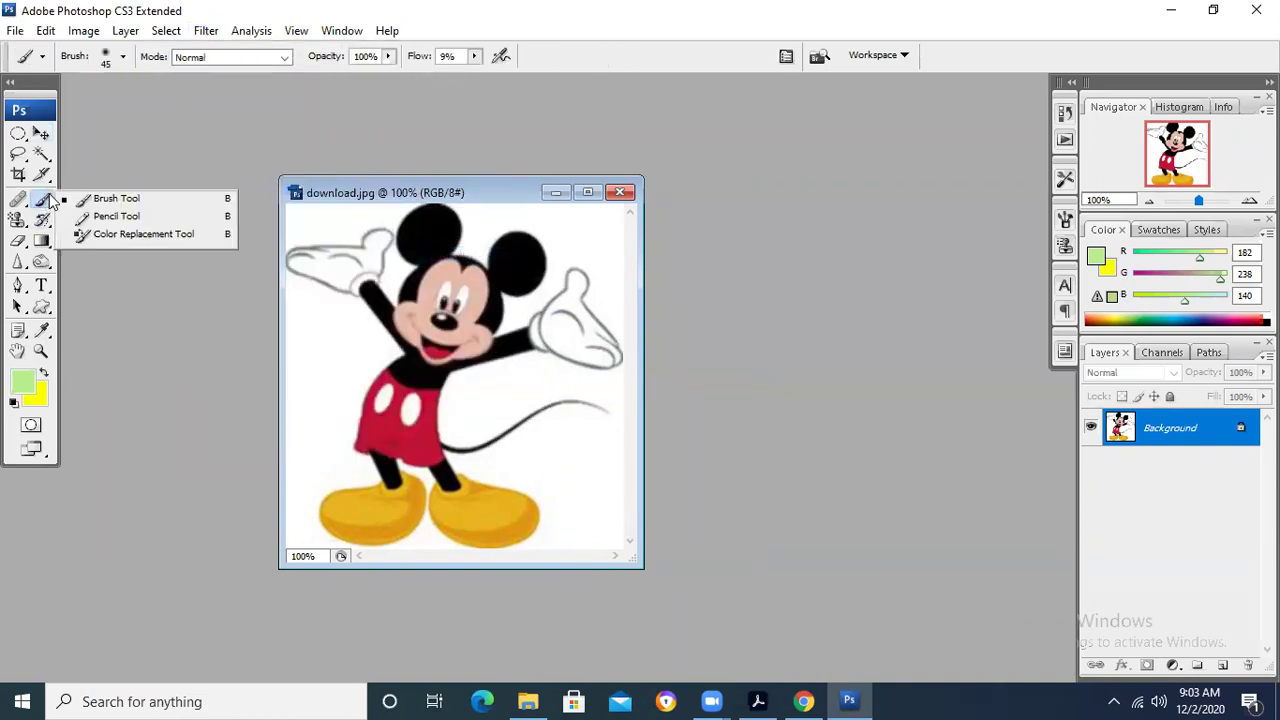
left_click(110, 199)
mouse_move(495, 278)
left_mouse_down()
mouse_move(526, 283)
mouse_move(422, 294)
mouse_move(488, 265)
mouse_move(485, 278)
mouse_move(388, 290)
mouse_move(445, 243)
mouse_move(467, 263)
mouse_move(398, 270)
mouse_move(383, 243)
mouse_move(378, 260)
mouse_move(435, 348)
mouse_move(375, 365)
mouse_move(551, 324)
mouse_move(514, 289)
mouse_move(583, 280)
left_mouse_up()
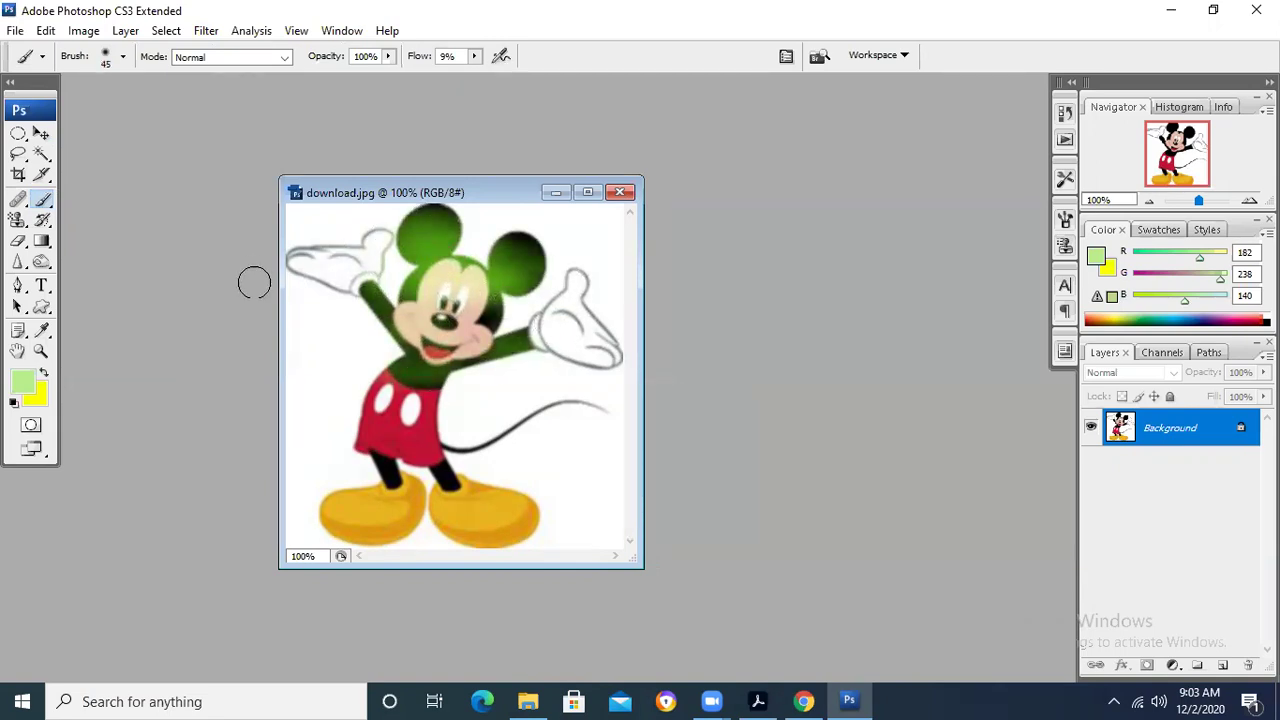
mouse_move(600, 330)
left_mouse_down()
mouse_move(530, 342)
mouse_move(535, 285)
mouse_move(558, 351)
mouse_move(496, 407)
mouse_move(504, 421)
mouse_move(473, 418)
mouse_move(446, 387)
mouse_move(412, 462)
mouse_move(428, 489)
mouse_move(375, 527)
mouse_move(331, 515)
mouse_move(523, 512)
mouse_move(420, 495)
left_mouse_up()
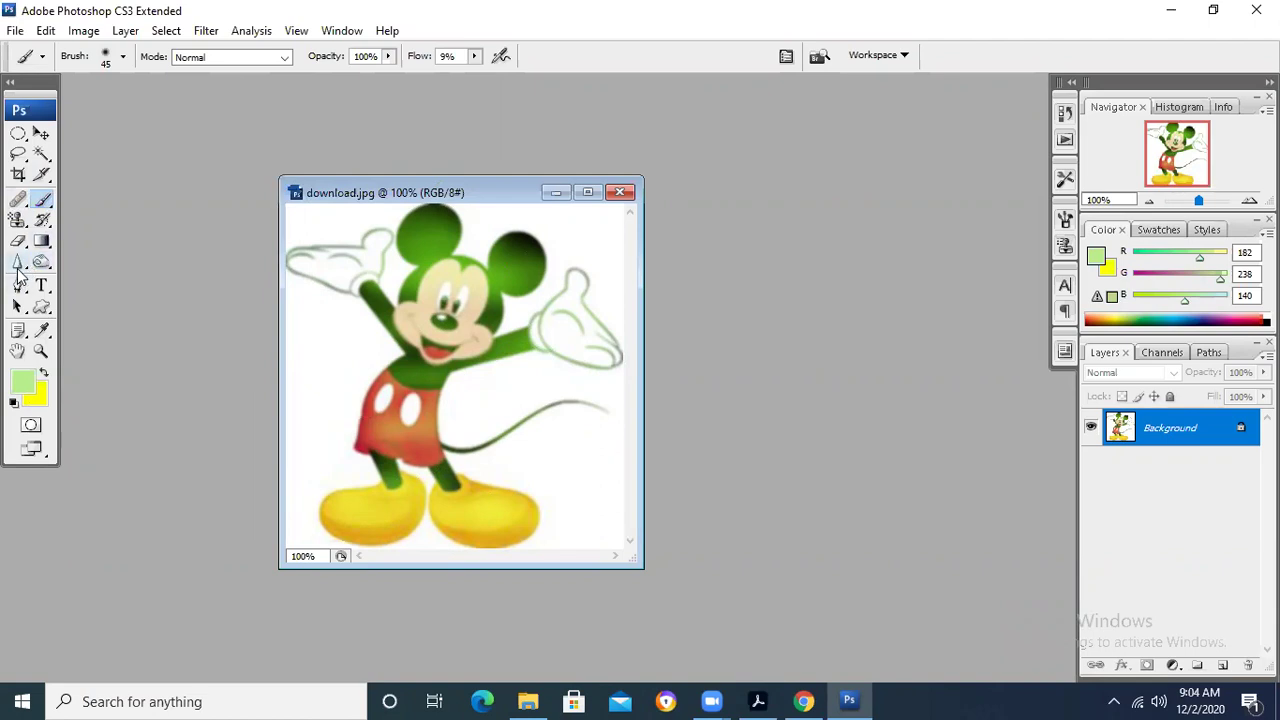
left_click(20, 286)
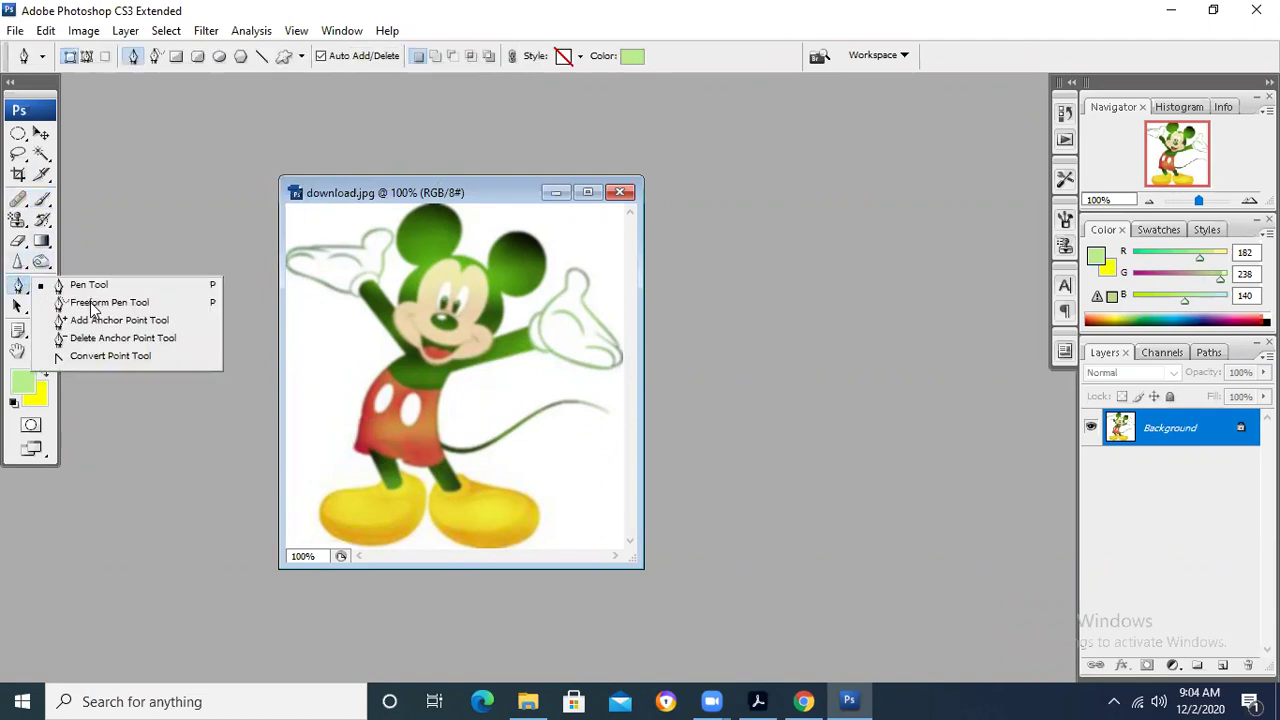
left_click(18, 220)
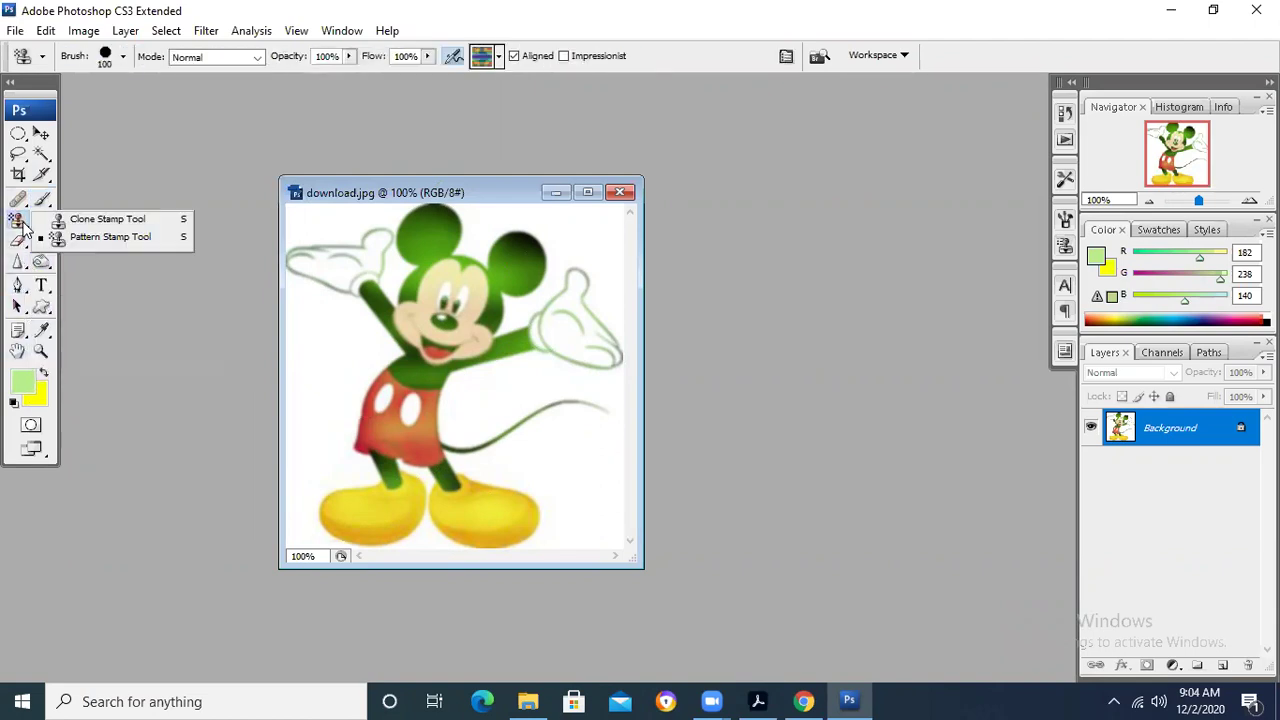
left_click(20, 200)
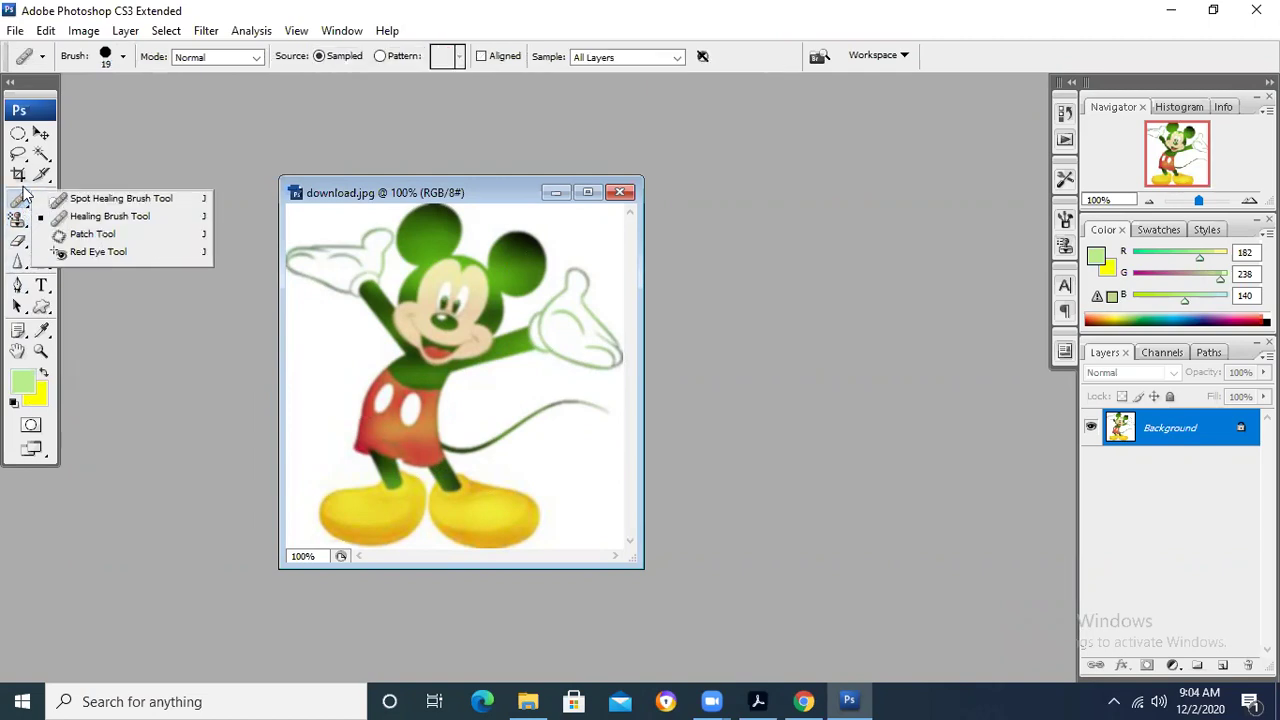
left_click(41, 175)
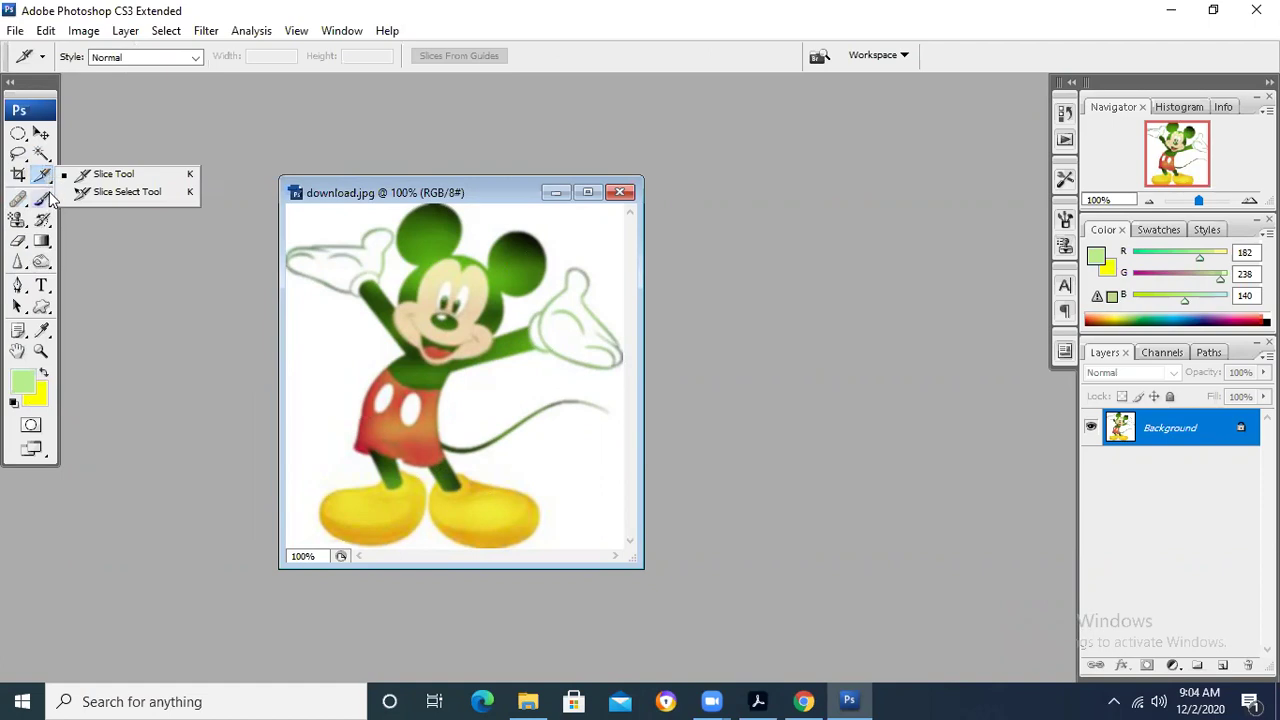
left_click(43, 200)
left_click(41, 240)
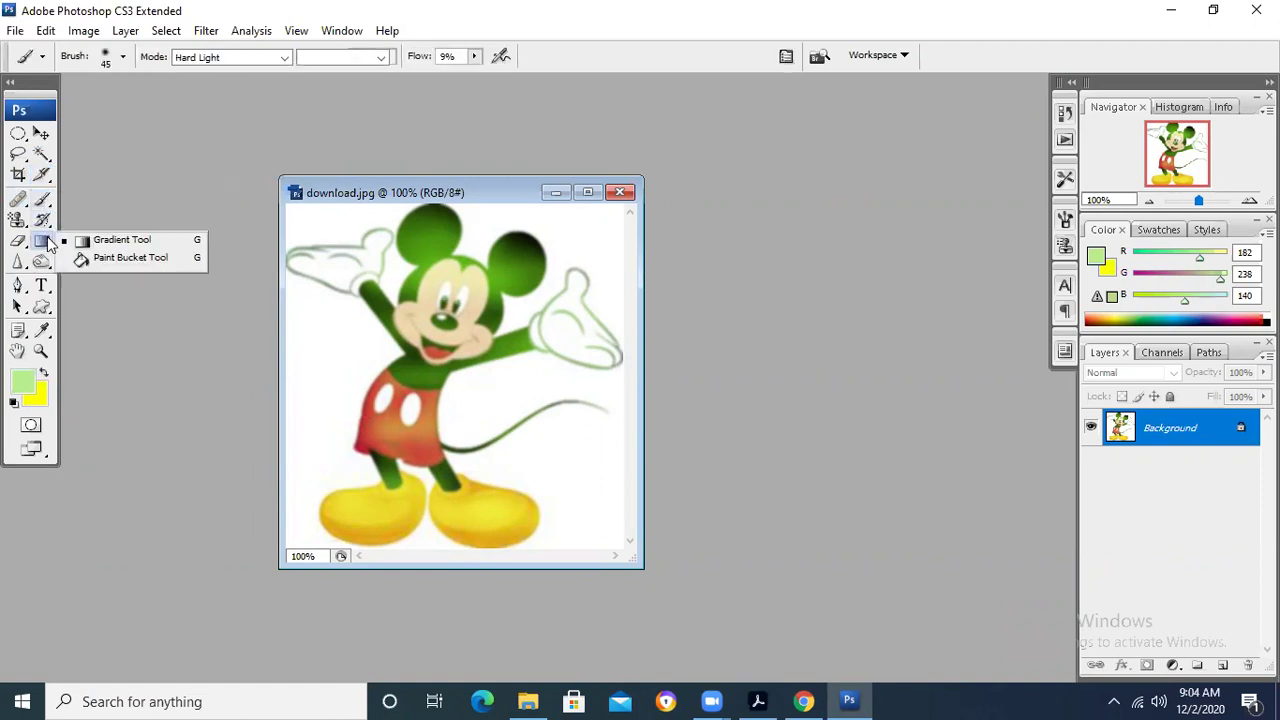
left_click(41, 262)
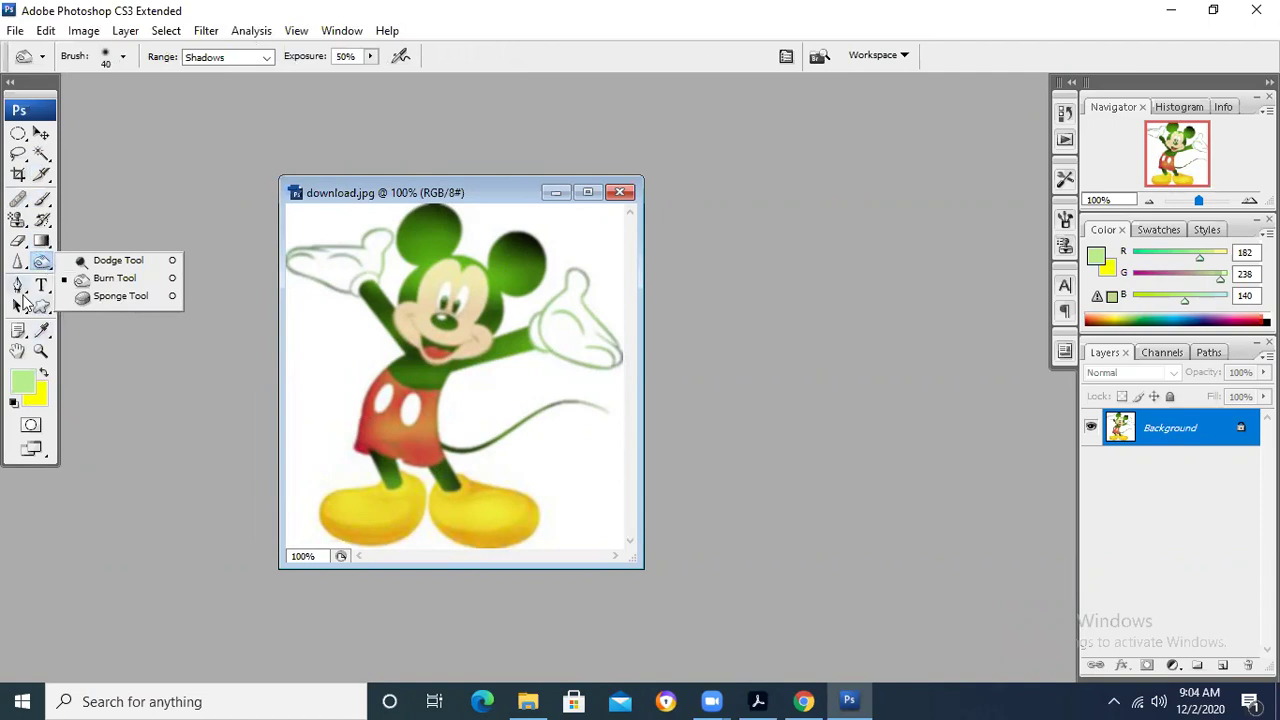
left_click(19, 285)
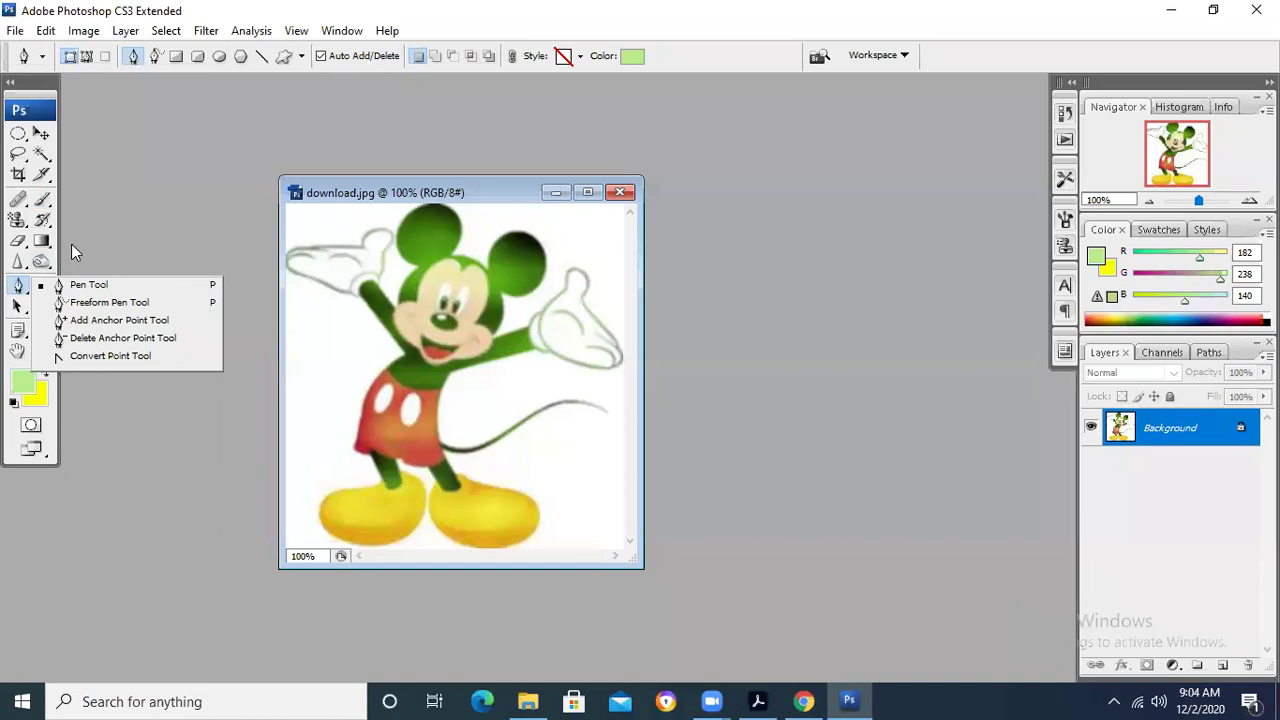
left_click(144, 207)
Step: Apply the Sharpen filter to the green-painted Mickey image
left_click(210, 31)
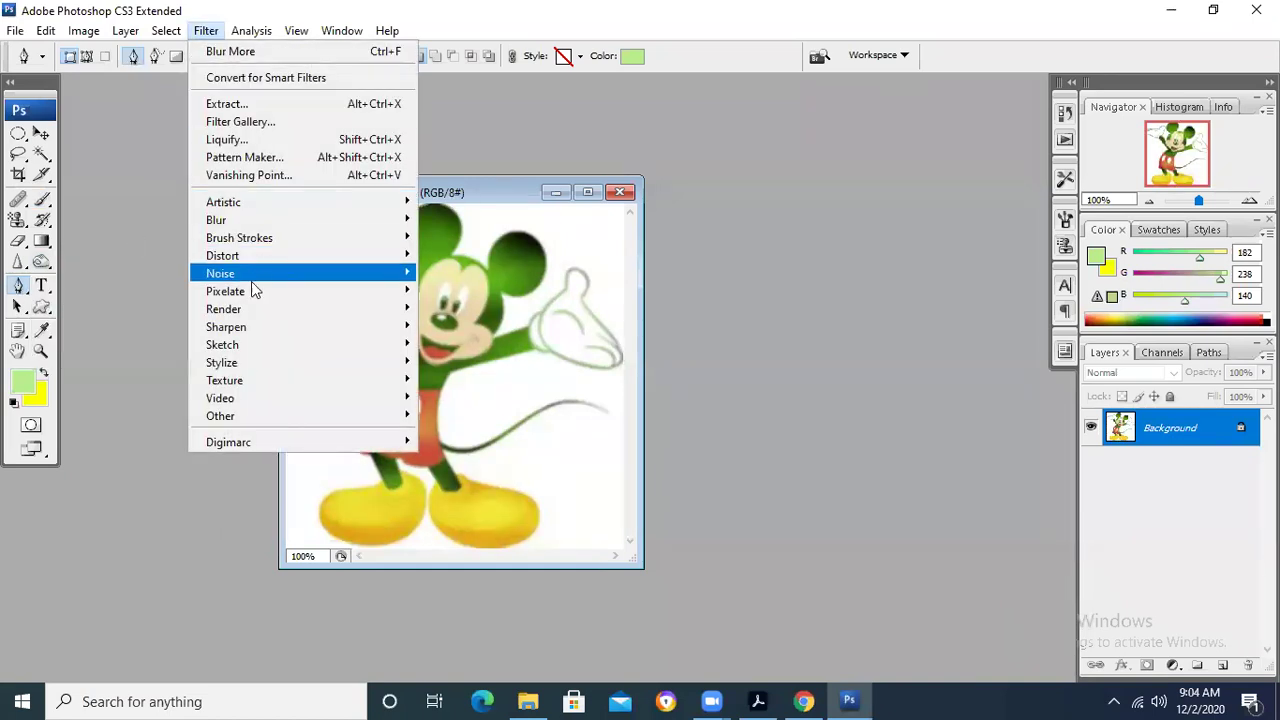
mouse_move(268, 324)
left_click(474, 337)
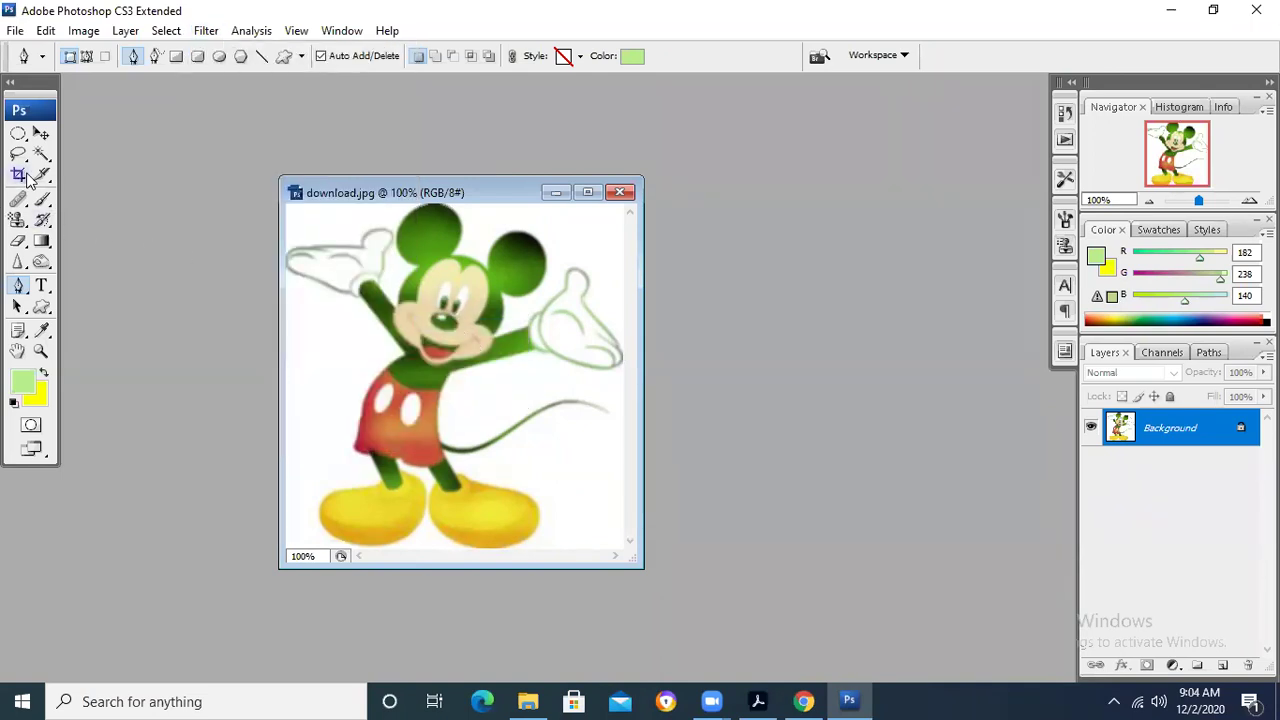
Step: Brush more light green over Mickey's head, hands, body and shoes with the 45-pixel Brush tool in Hard Light mode at 9% flow
left_click(43, 222)
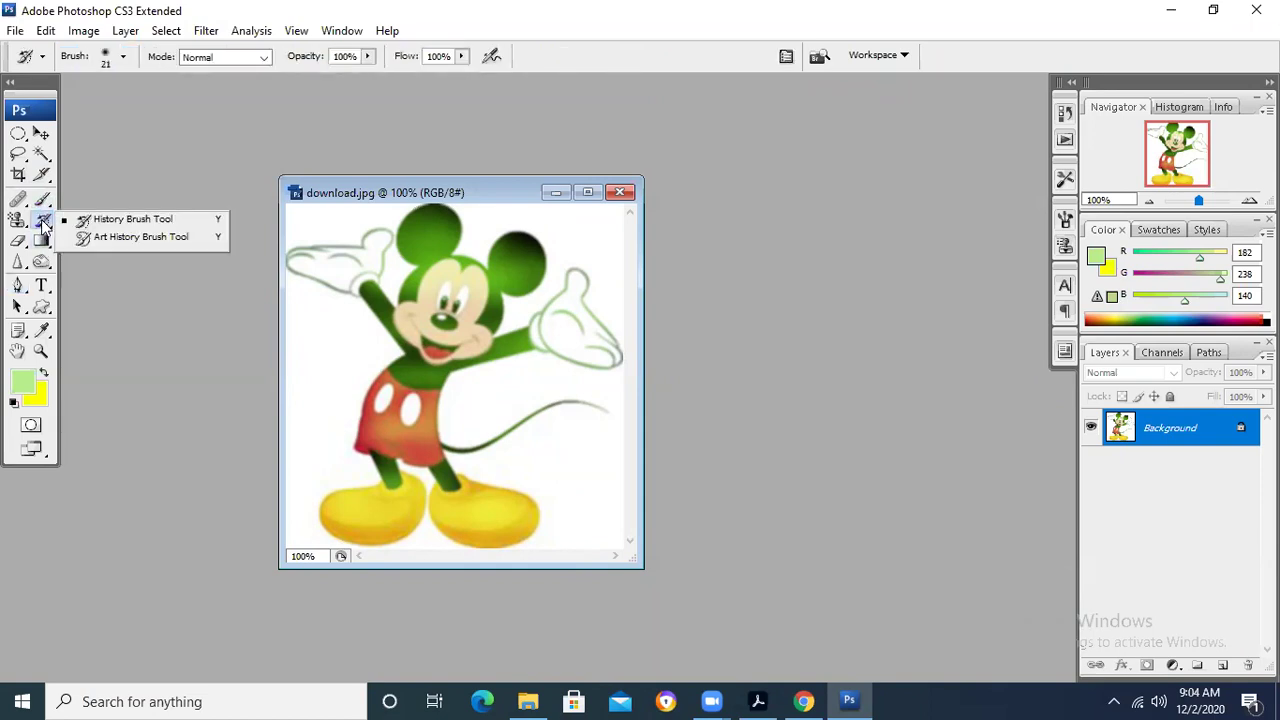
left_click(44, 200)
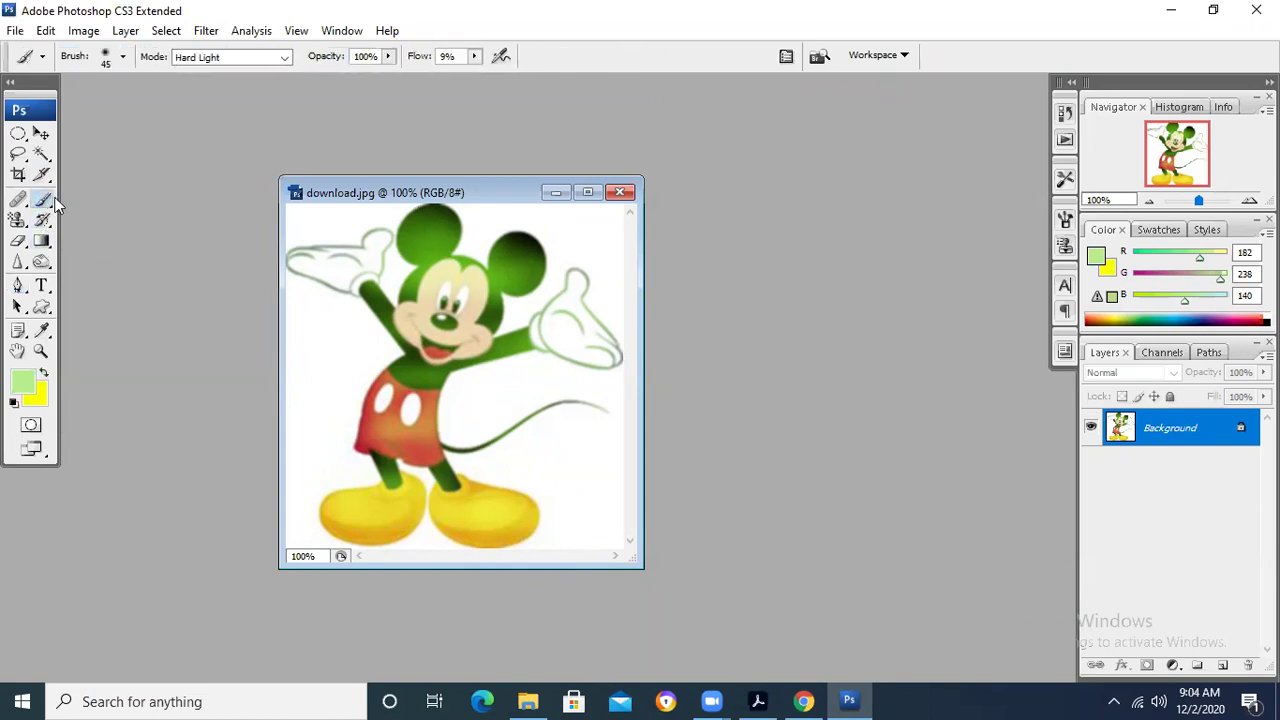
left_click(44, 200)
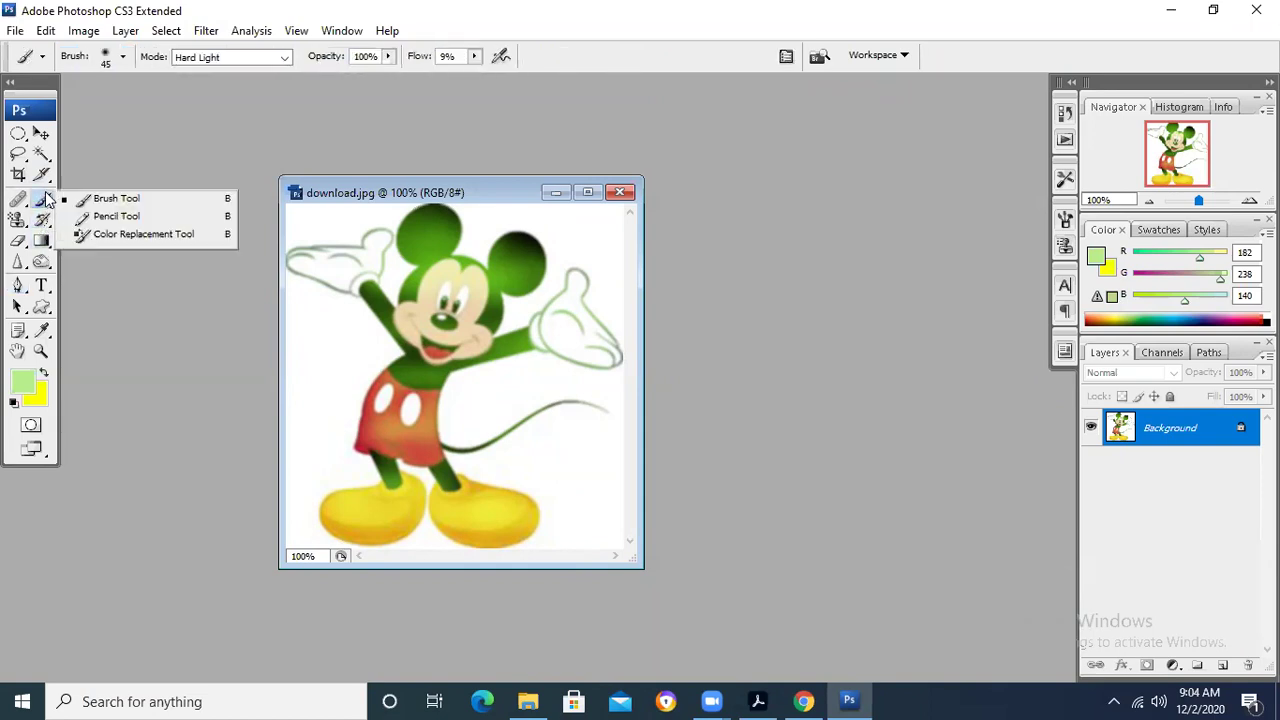
left_click(100, 199)
mouse_move(449, 296)
left_mouse_down()
mouse_move(356, 239)
mouse_move(383, 226)
mouse_move(350, 266)
mouse_move(297, 242)
mouse_move(465, 219)
mouse_move(375, 219)
mouse_move(516, 265)
left_mouse_up()
mouse_move(585, 312)
left_mouse_down()
mouse_move(595, 330)
mouse_move(460, 360)
mouse_move(553, 233)
mouse_move(440, 210)
mouse_move(520, 225)
mouse_move(540, 290)
mouse_move(398, 315)
mouse_move(440, 440)
mouse_move(495, 378)
mouse_move(392, 328)
mouse_move(457, 302)
mouse_move(540, 308)
mouse_move(612, 367)
mouse_move(516, 461)
mouse_move(445, 472)
mouse_move(385, 460)
mouse_move(537, 514)
mouse_move(338, 524)
mouse_move(386, 529)
mouse_move(409, 509)
left_mouse_up()
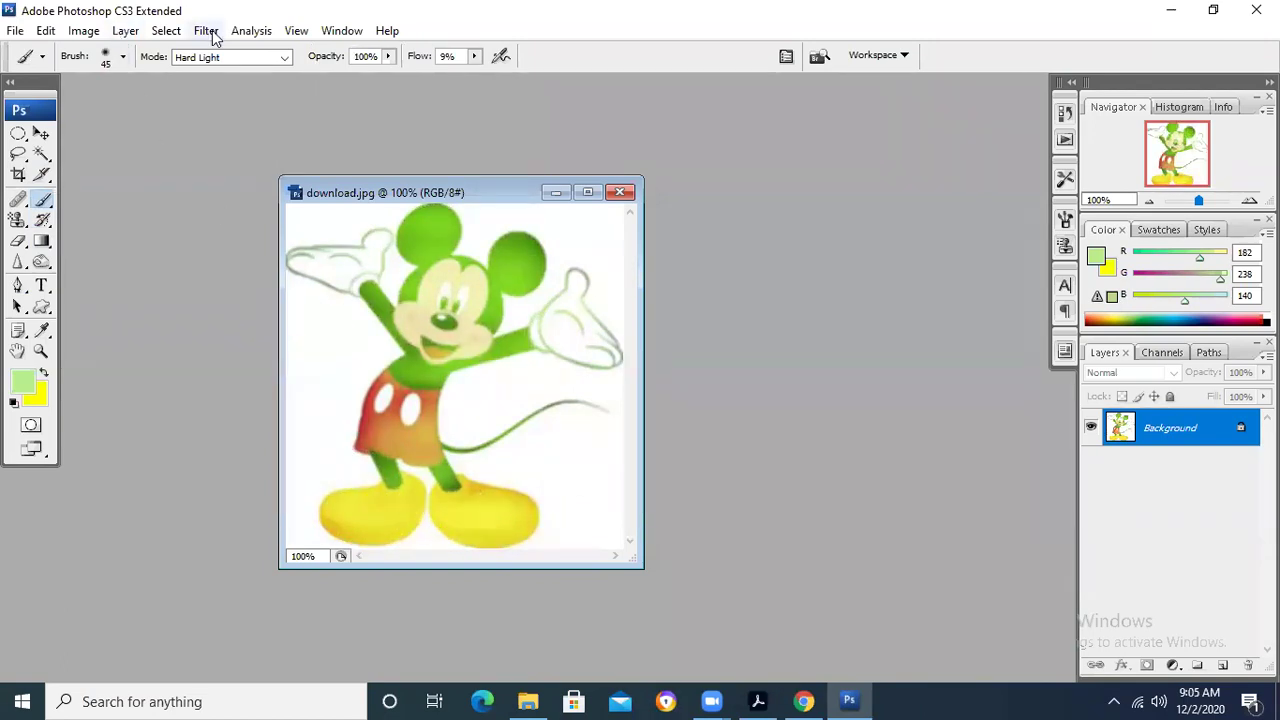
Step: Apply the Chalk & Charcoal sketch filter to the Mickey image with charcoal area 6, chalk area 6 and stroke pressure 1
left_click(210, 34)
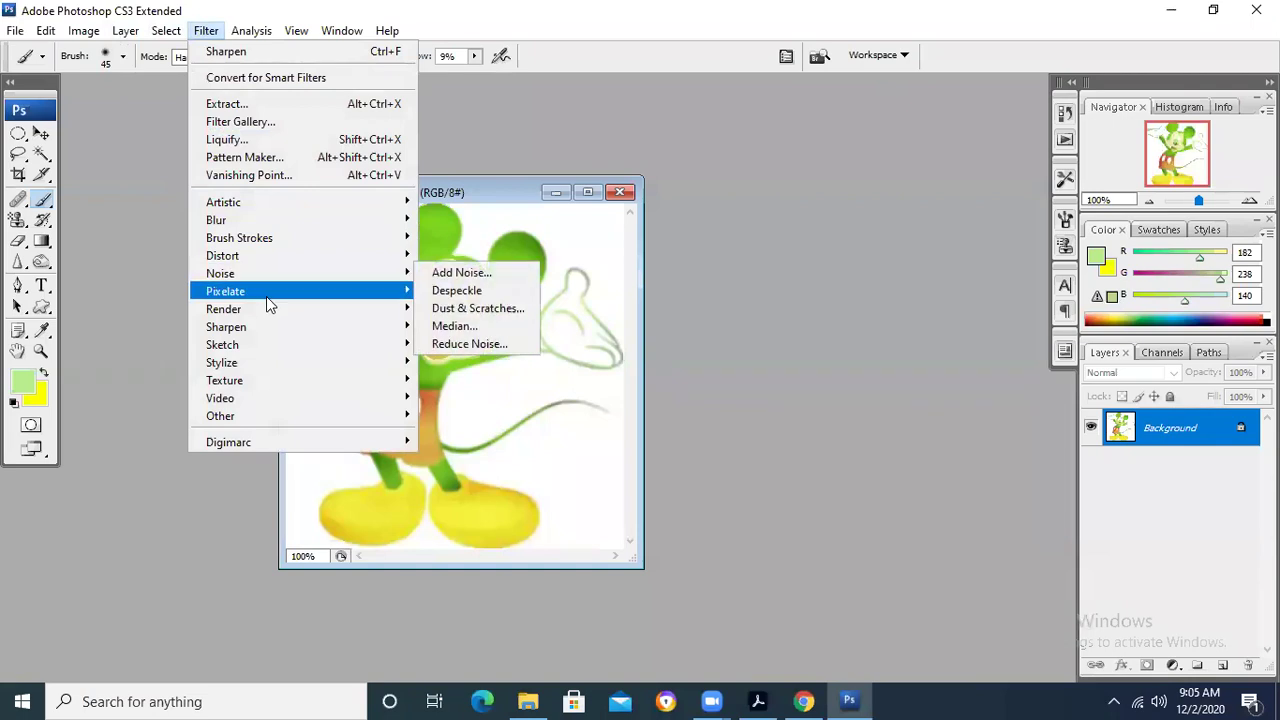
mouse_move(267, 320)
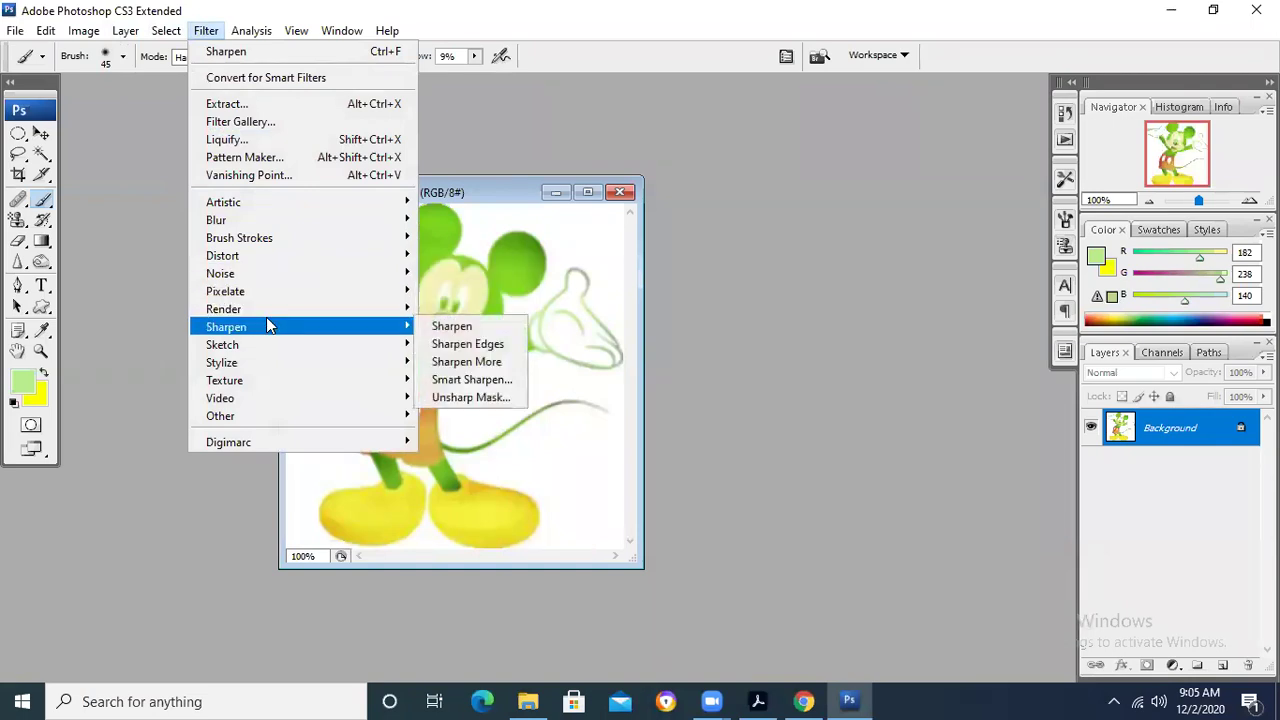
mouse_move(294, 352)
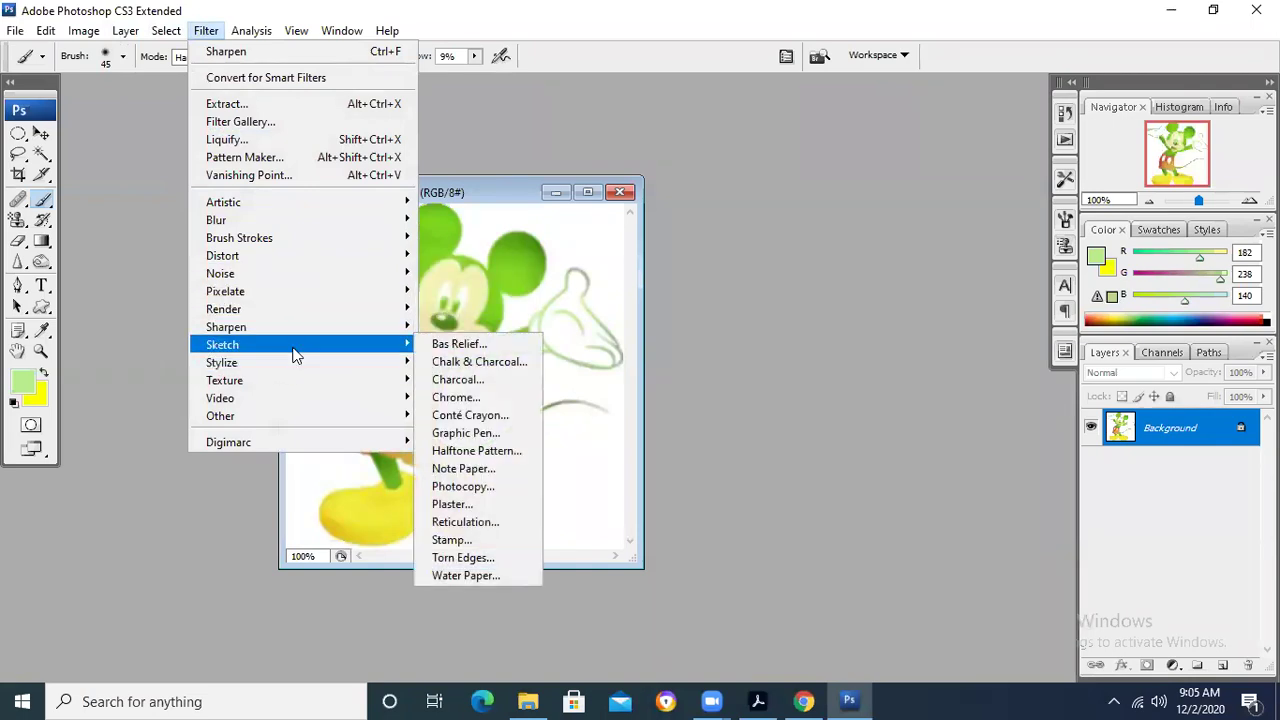
left_click(512, 390)
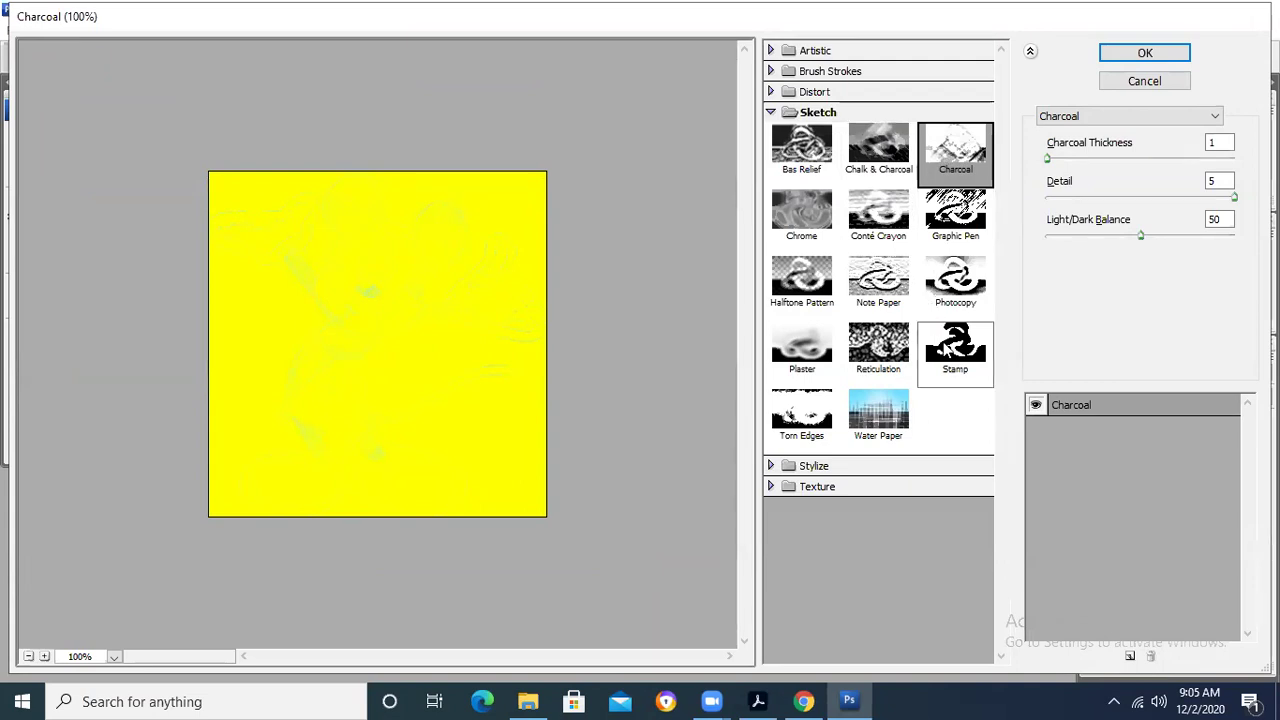
left_click(948, 206)
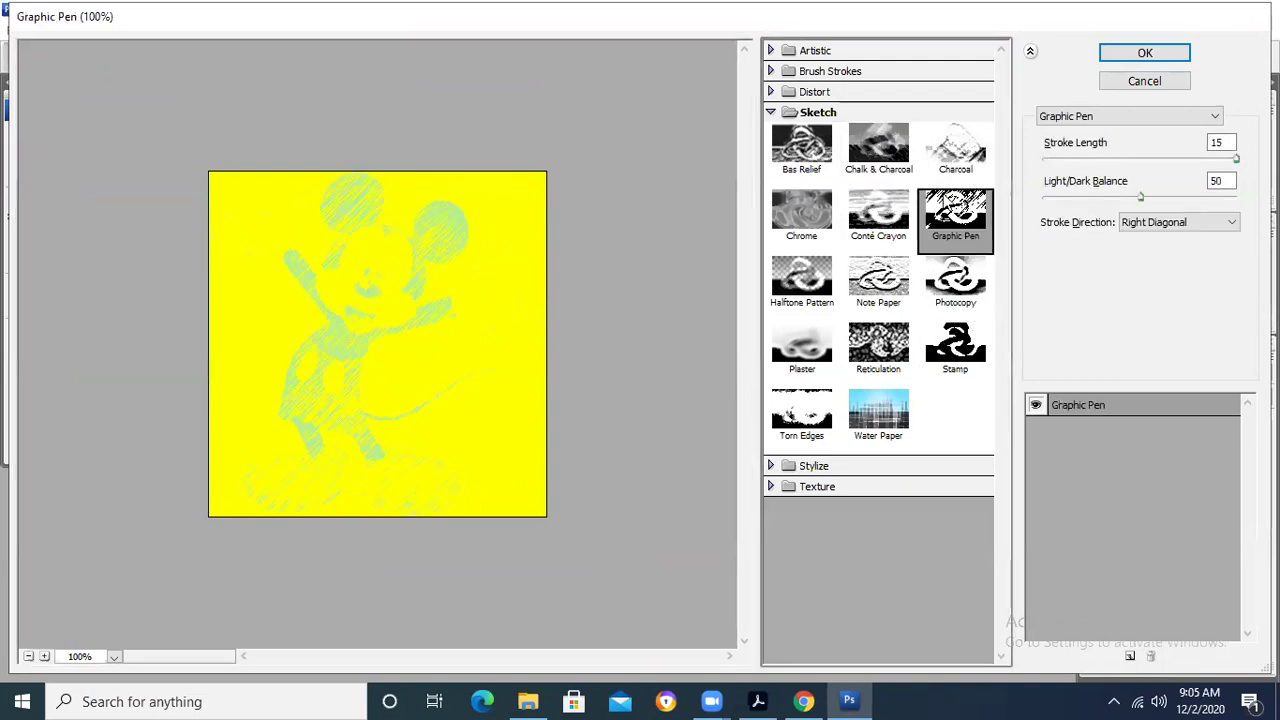
left_click(955, 148)
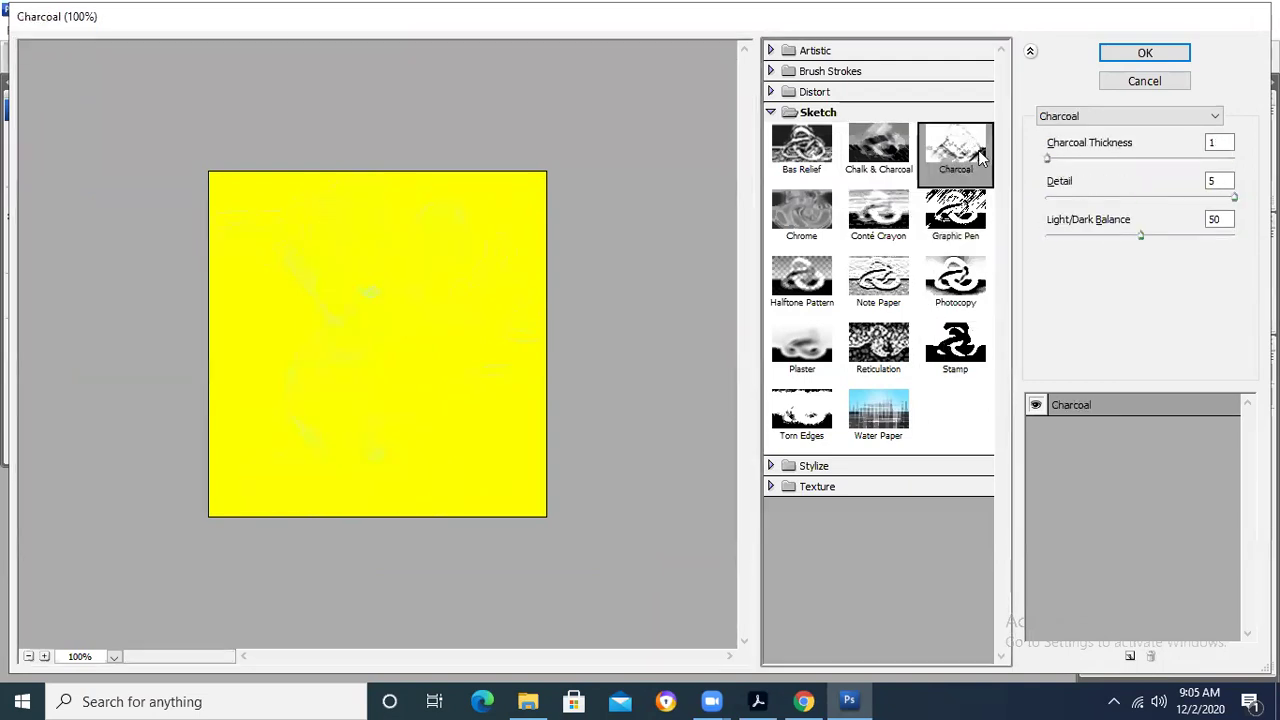
left_click(880, 148)
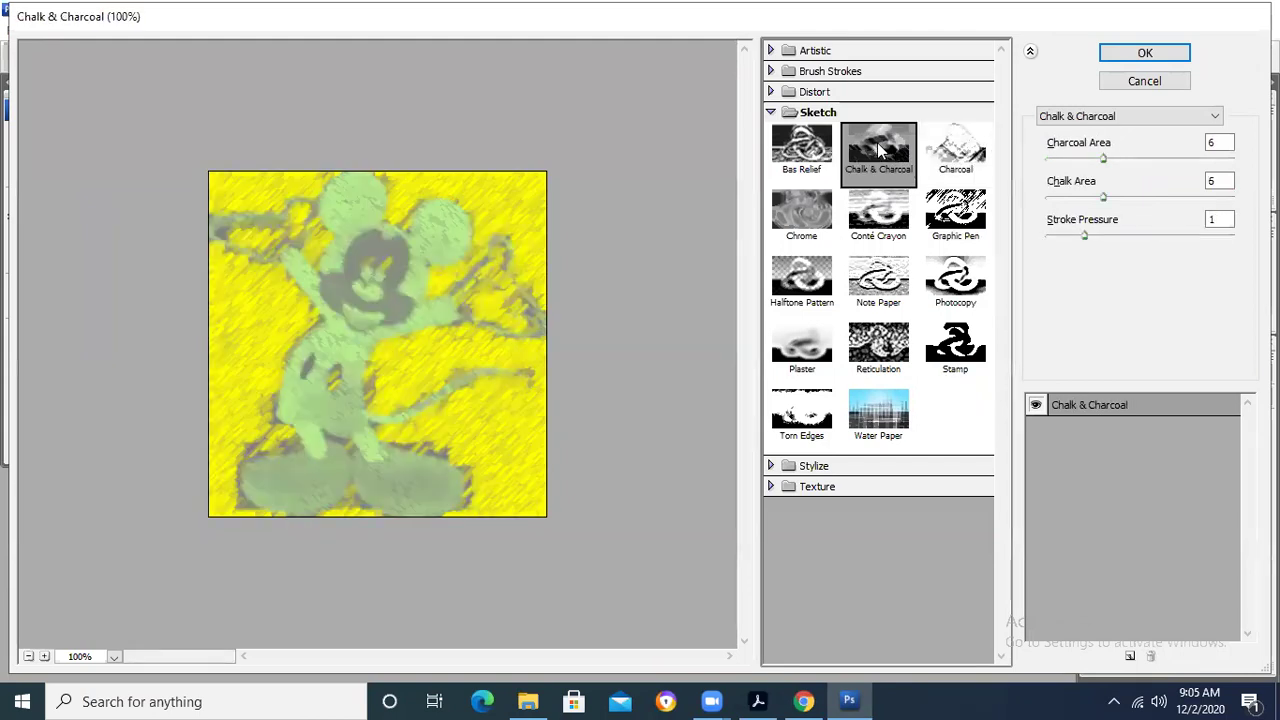
left_click(1143, 55)
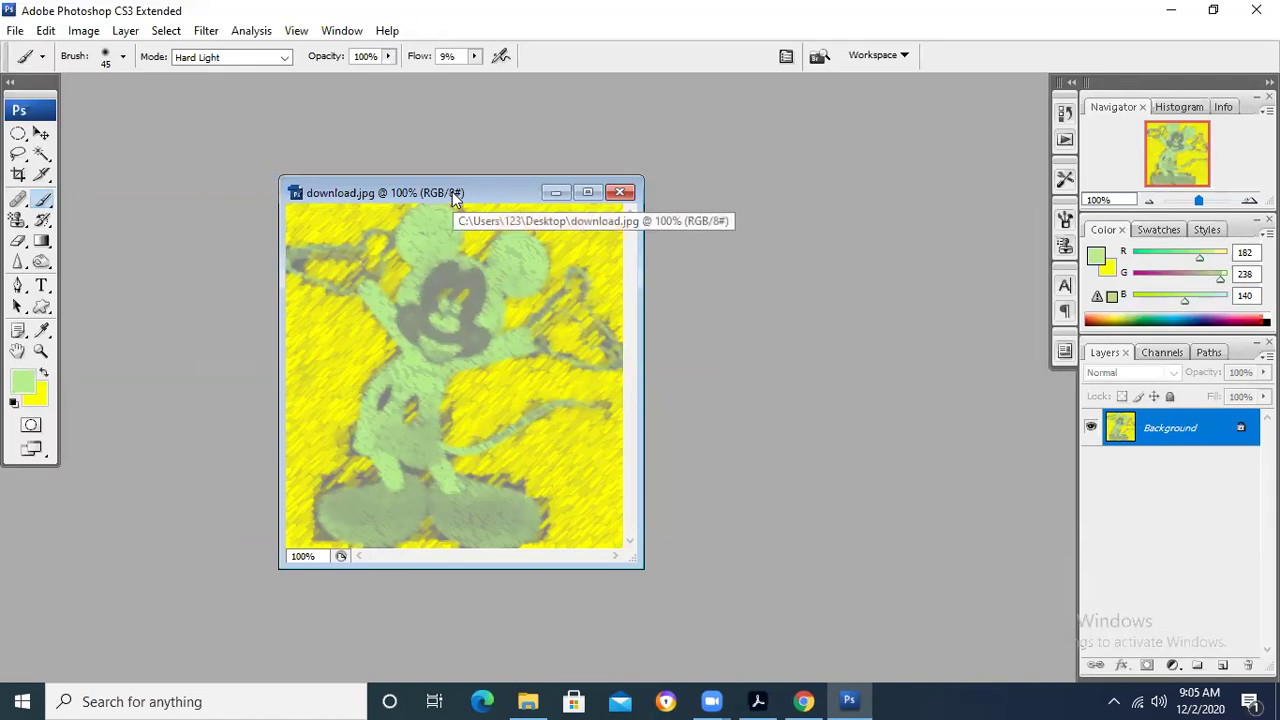
Step: Duplicate the filtered Mickey image as "download copy"
left_click_drag(452, 191, 875, 185)
right_click(875, 185)
left_click(914, 194)
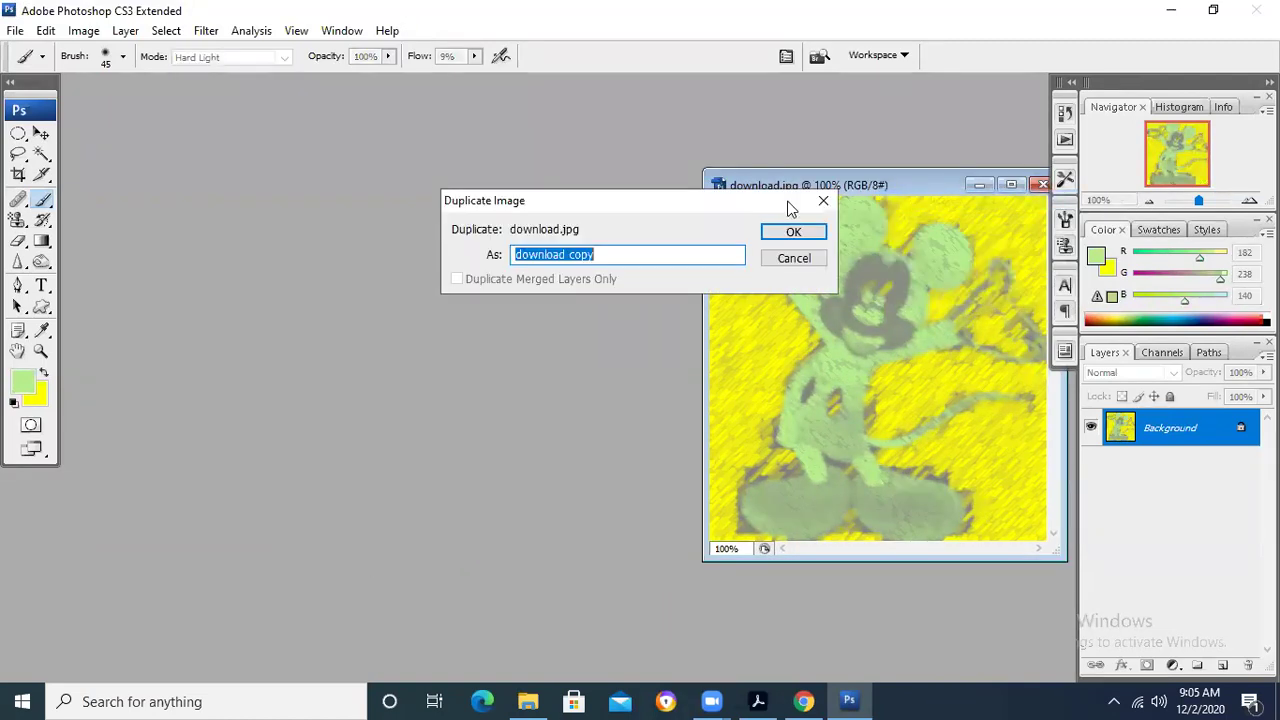
left_click(784, 226)
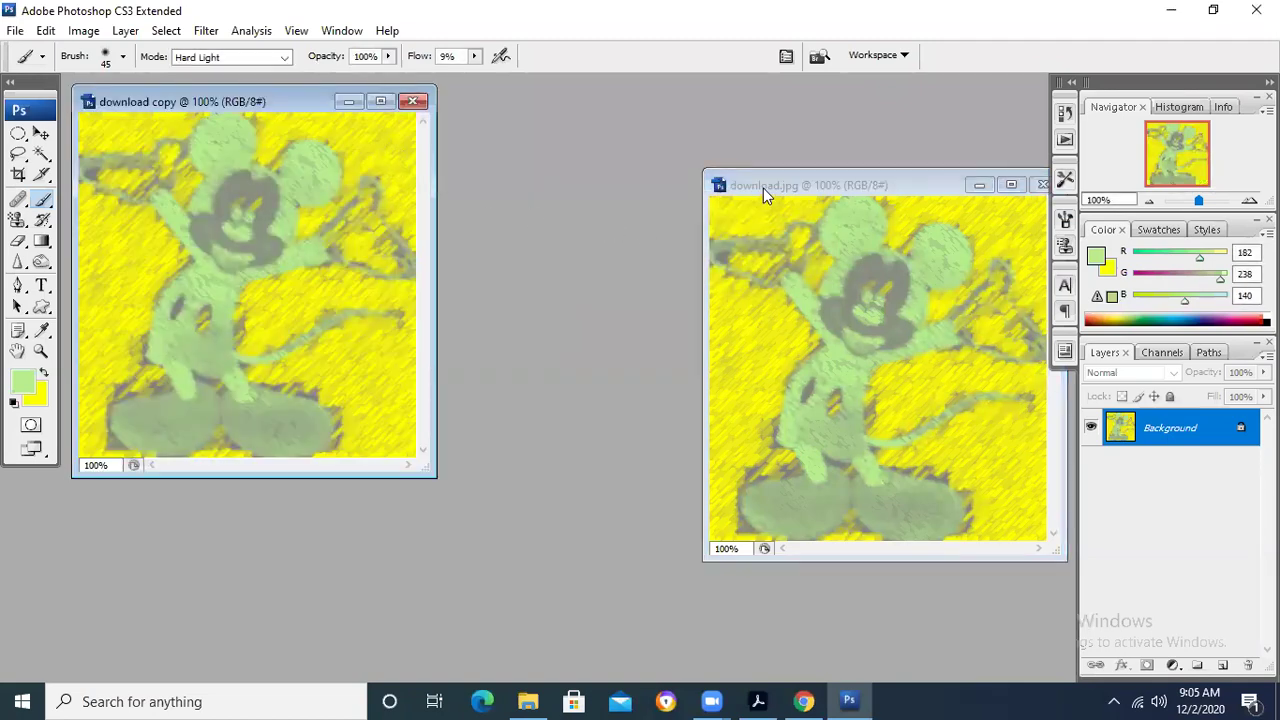
Step: Undo the filters and green painting in download.jpg and arrange its window beside the download copy window
left_click(763, 188)
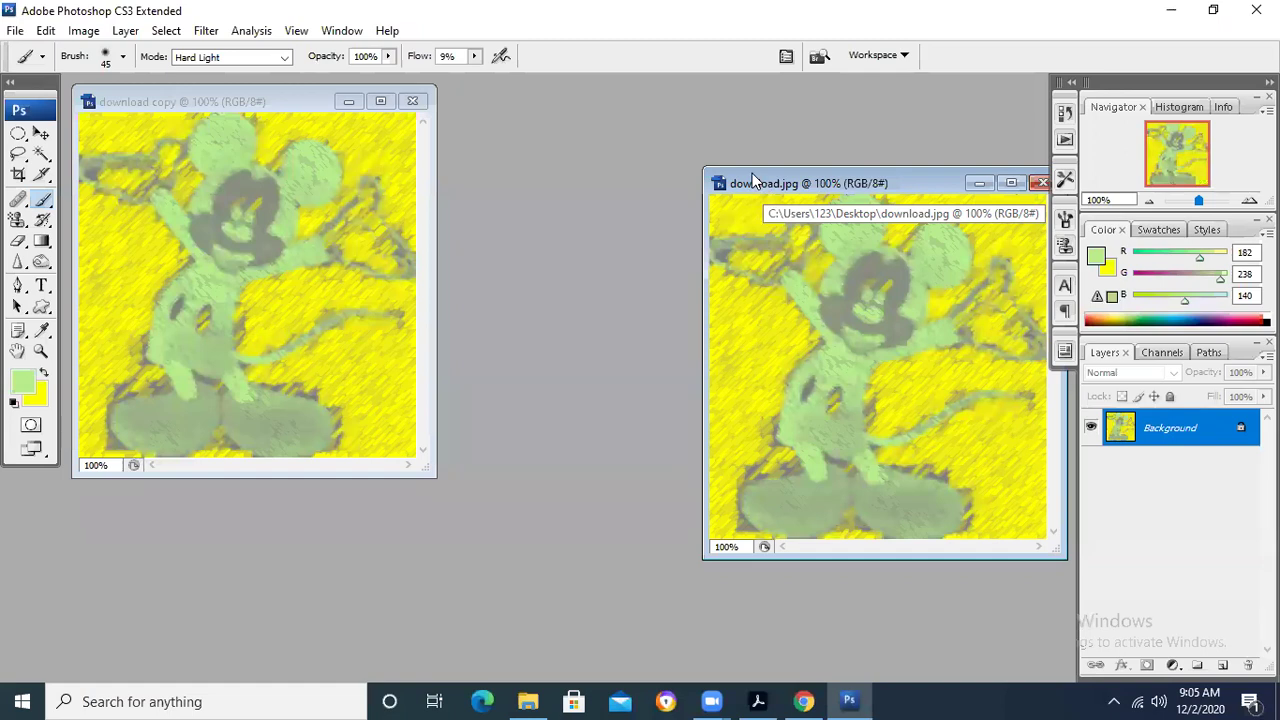
key("ctrl+z")
key("ctrl+z")
key("ctrl+z")
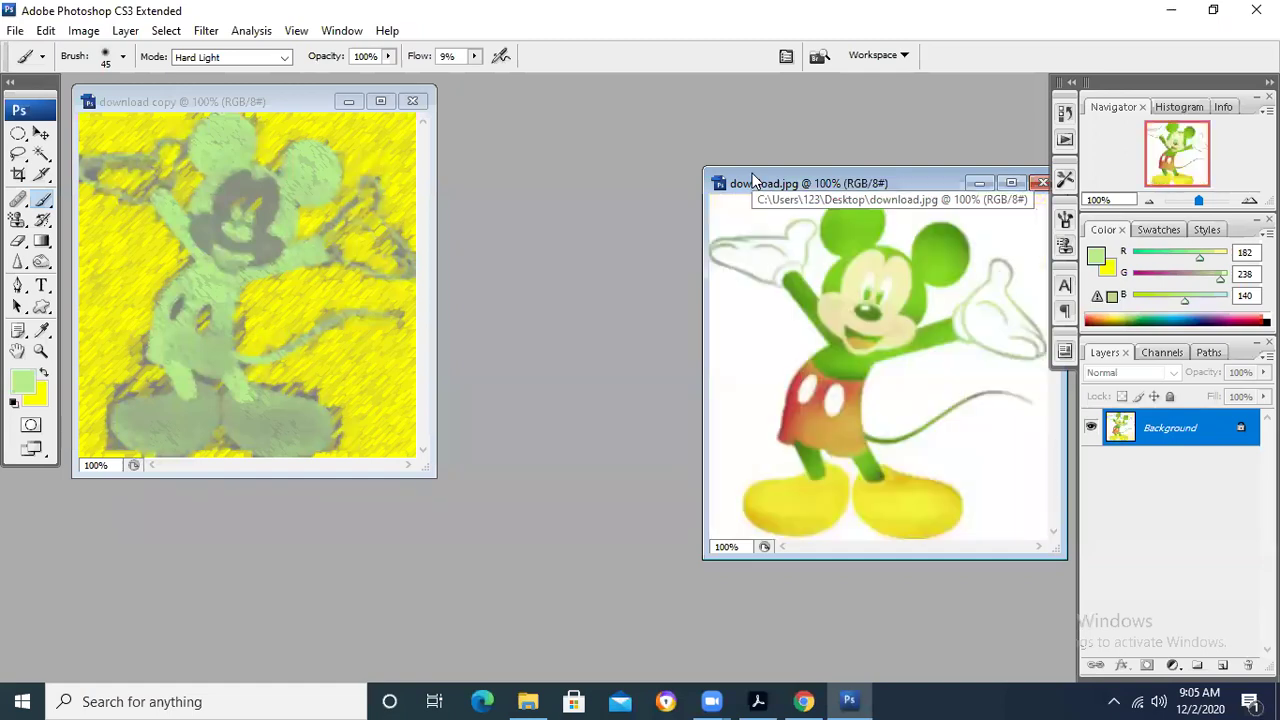
key("ctrl+z")
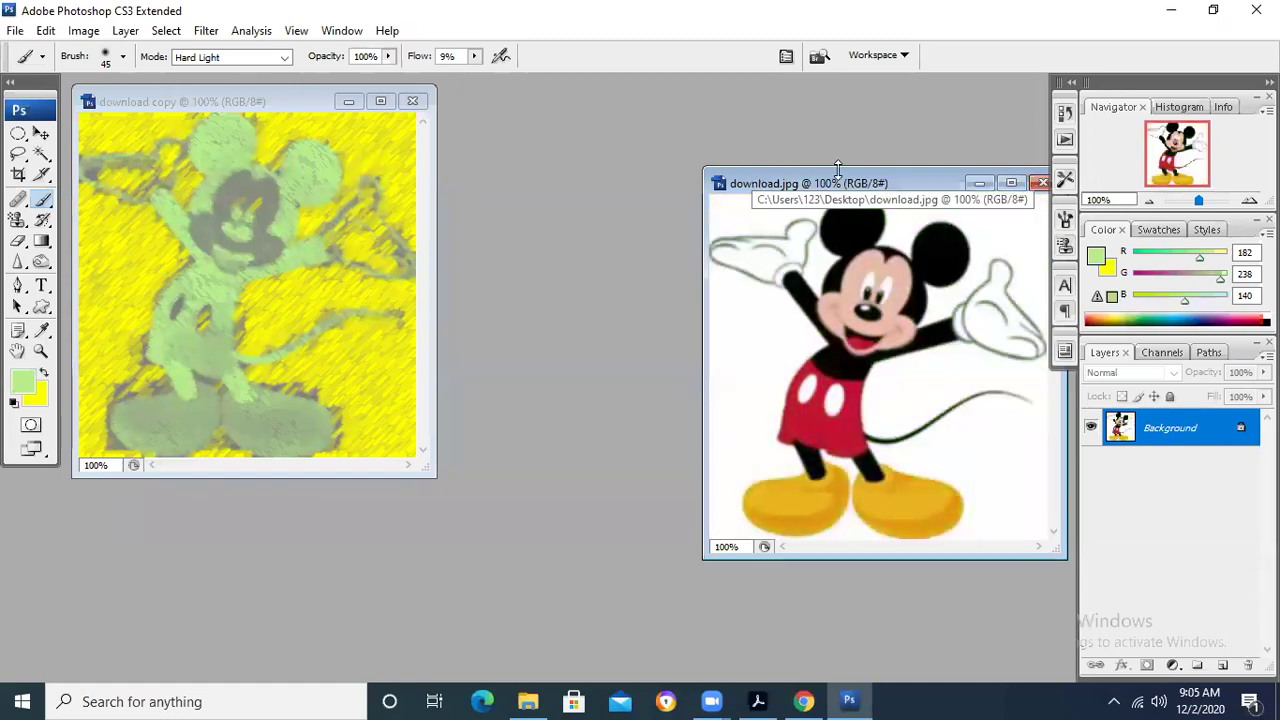
left_click_drag(840, 186, 770, 183)
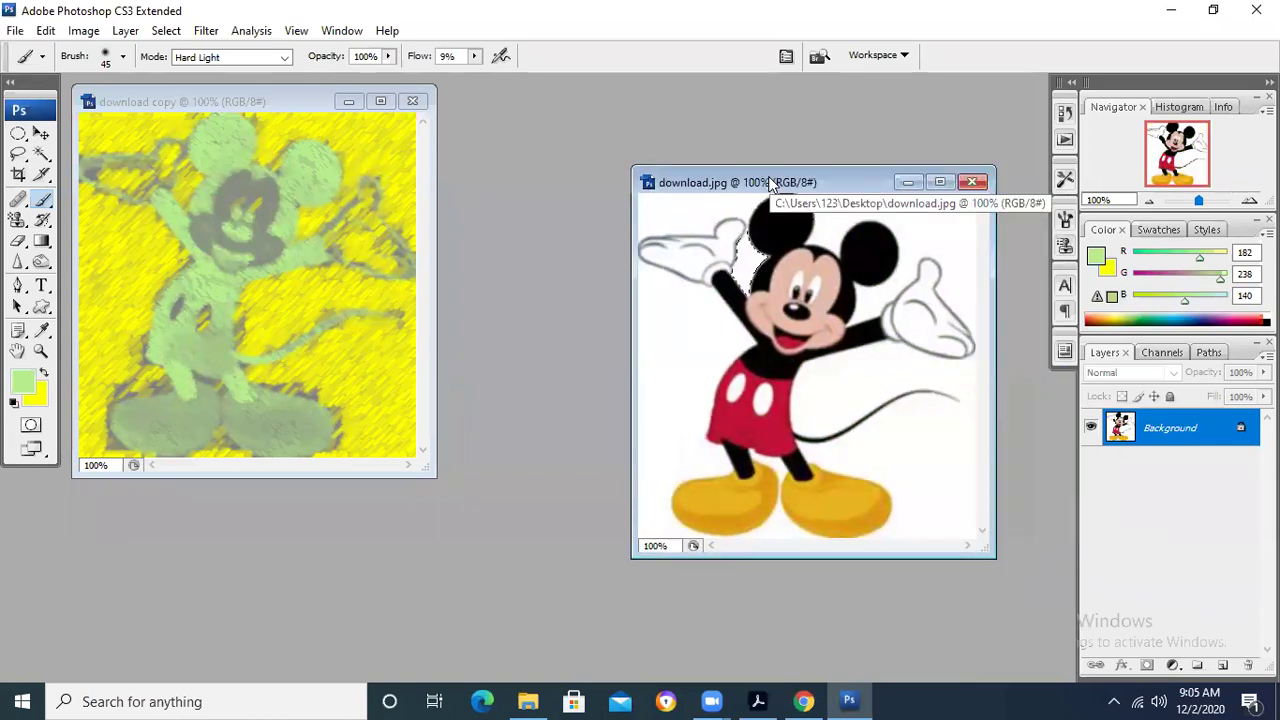
left_click_drag(272, 106, 330, 144)
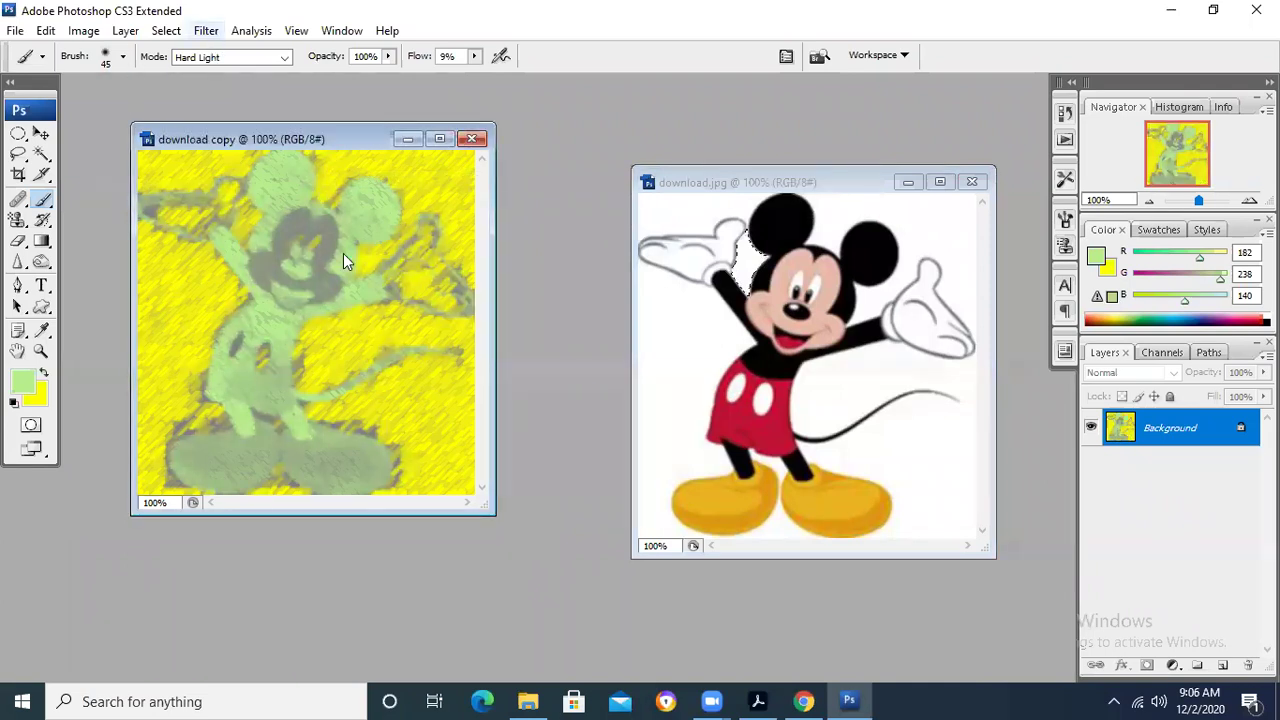
Step: Apply the Stained Glass texture to download copy with cell size 10, border thickness 4 and light intensity 3
key("alt+t")
mouse_move(343, 278)
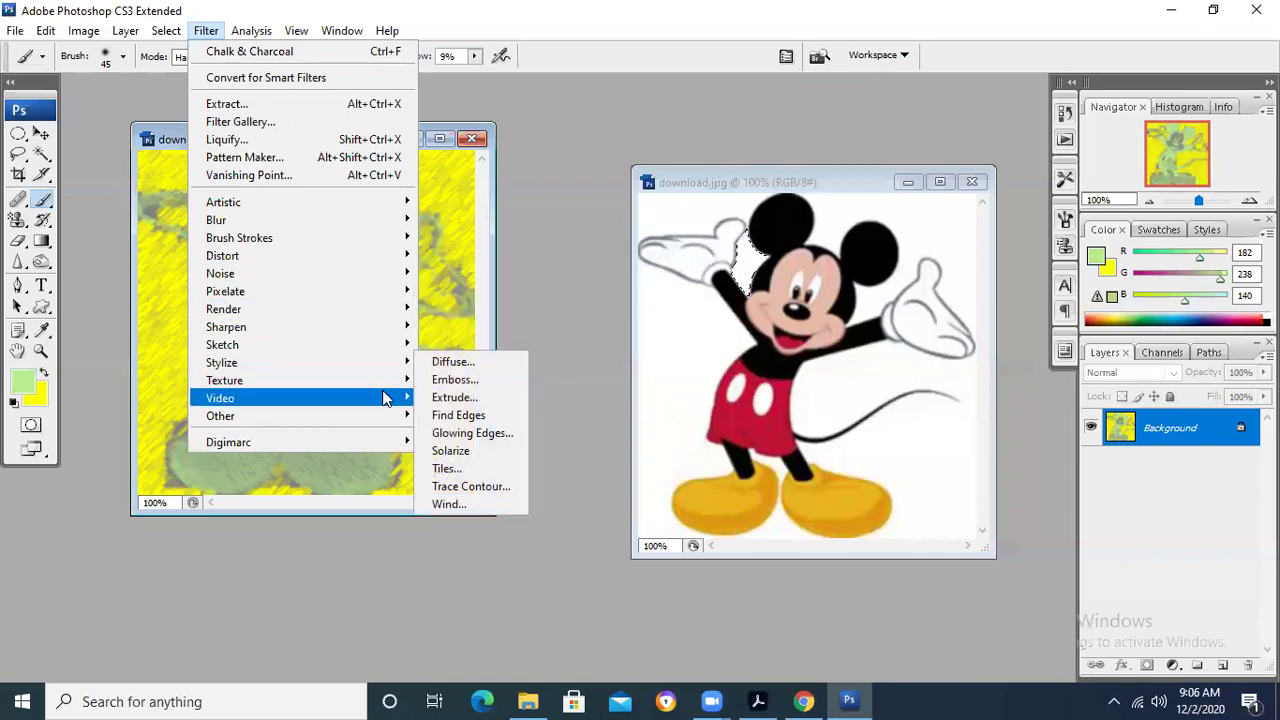
mouse_move(385, 382)
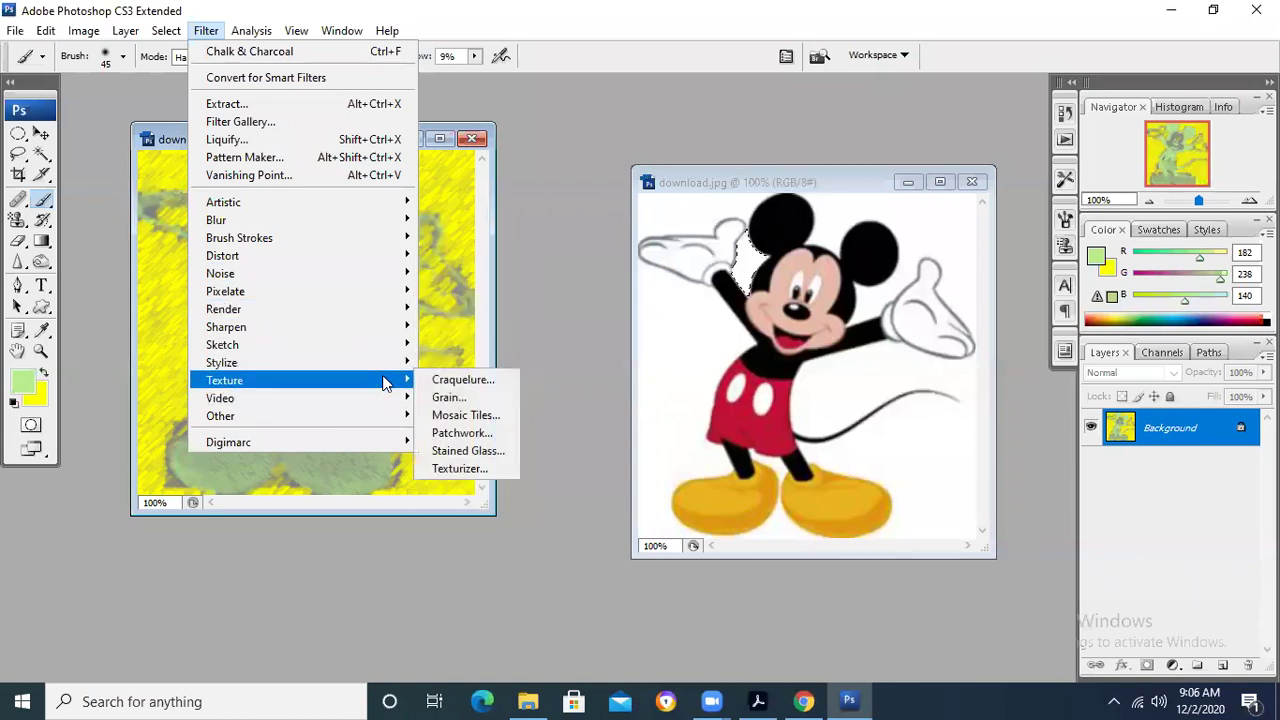
left_click(485, 380)
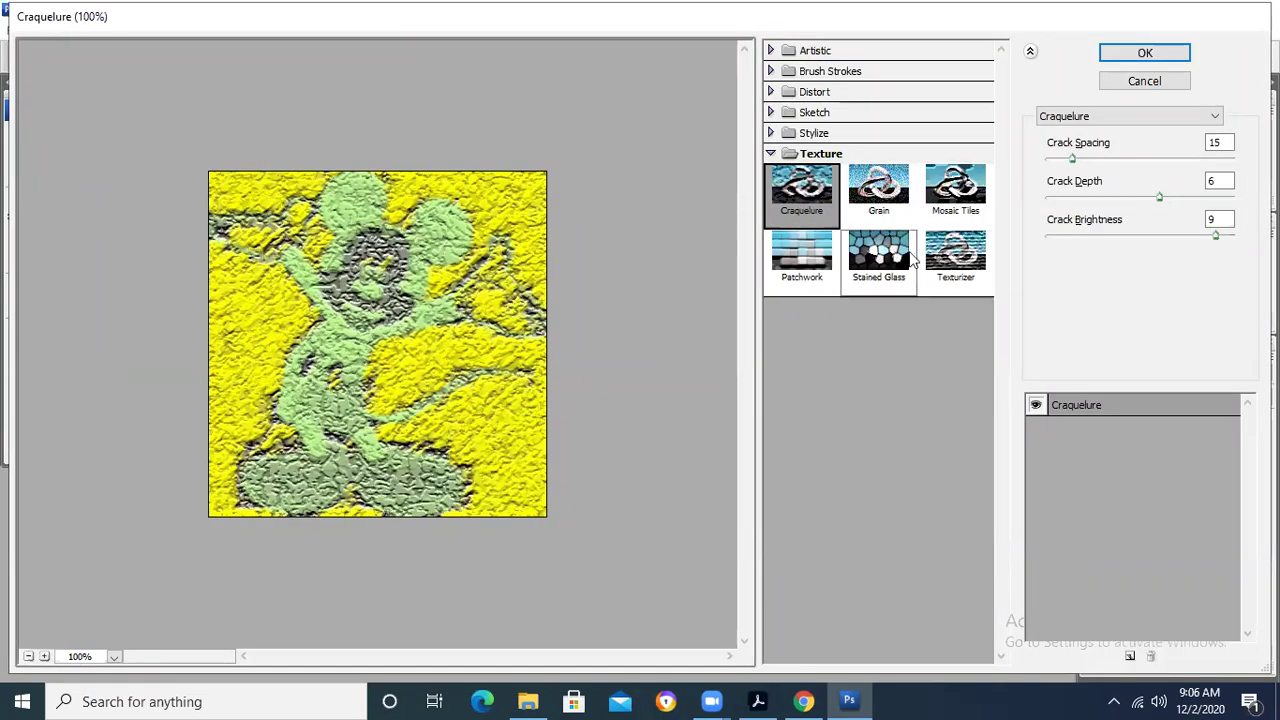
left_click(864, 262)
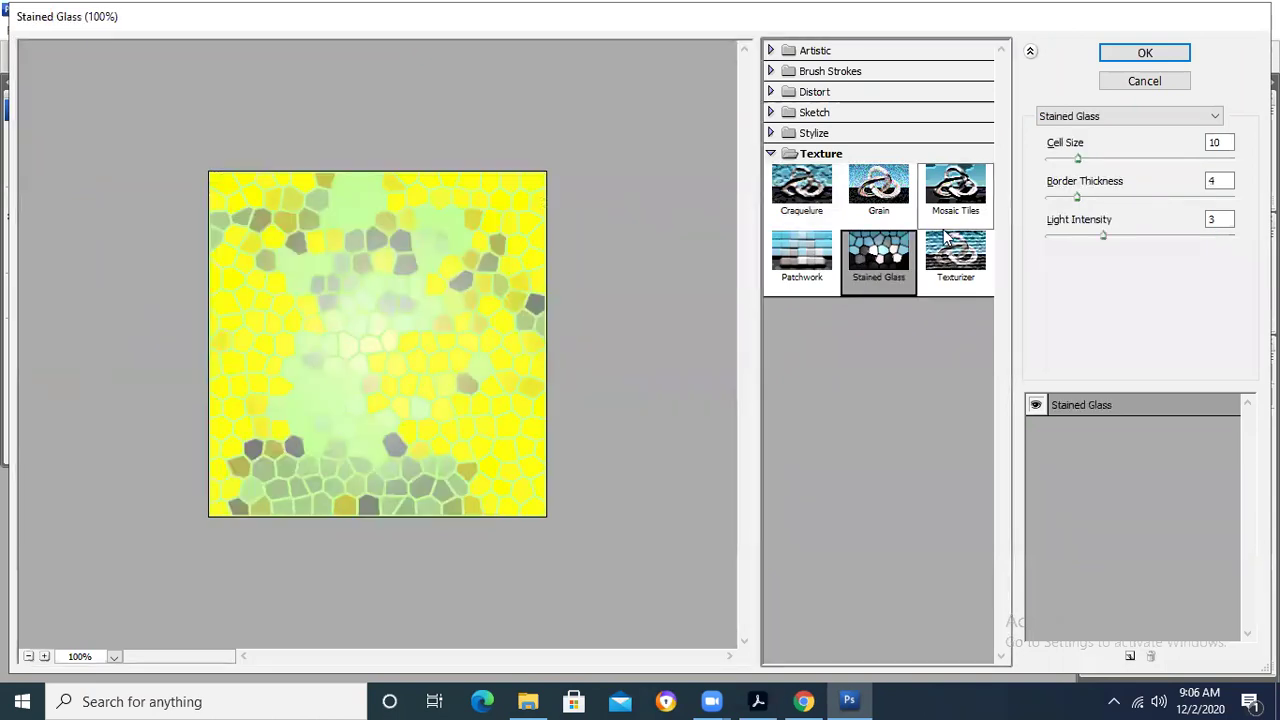
left_click(1142, 53)
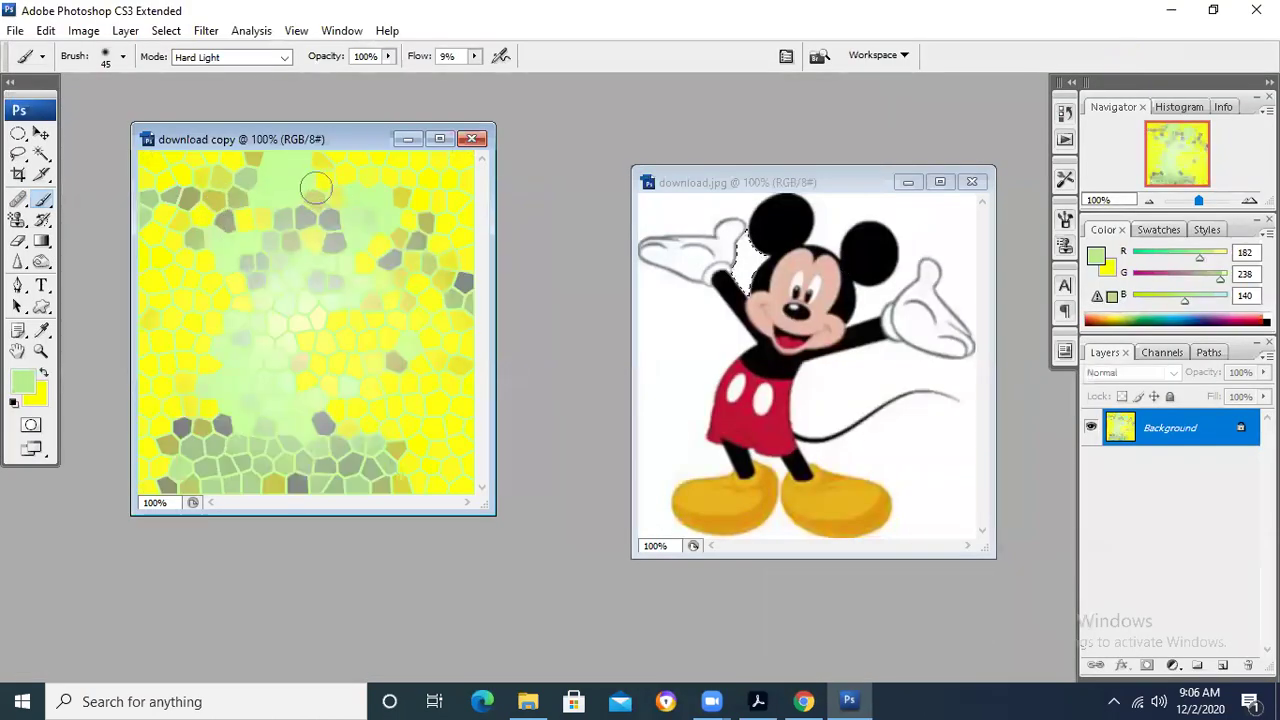
Step: Try the Stained Glass texture on the small selected area beside Mickey's head in download.jpg
left_click(772, 170)
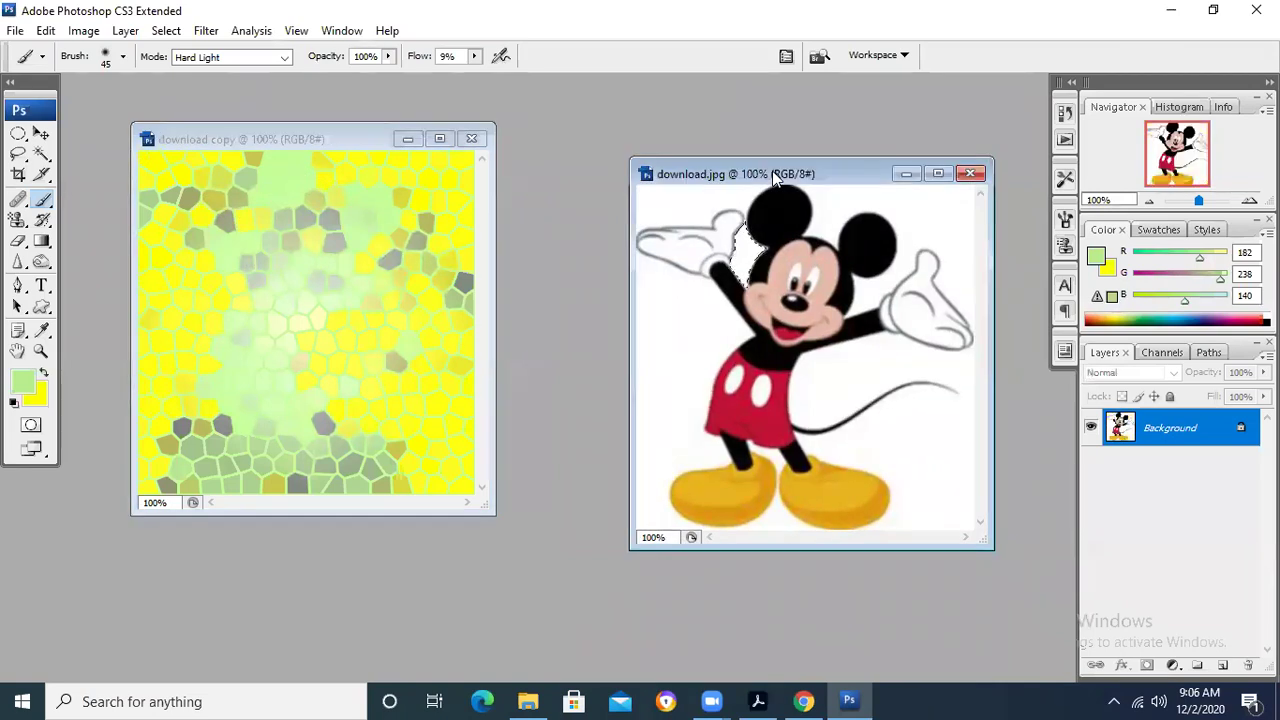
left_click_drag(772, 170, 705, 171)
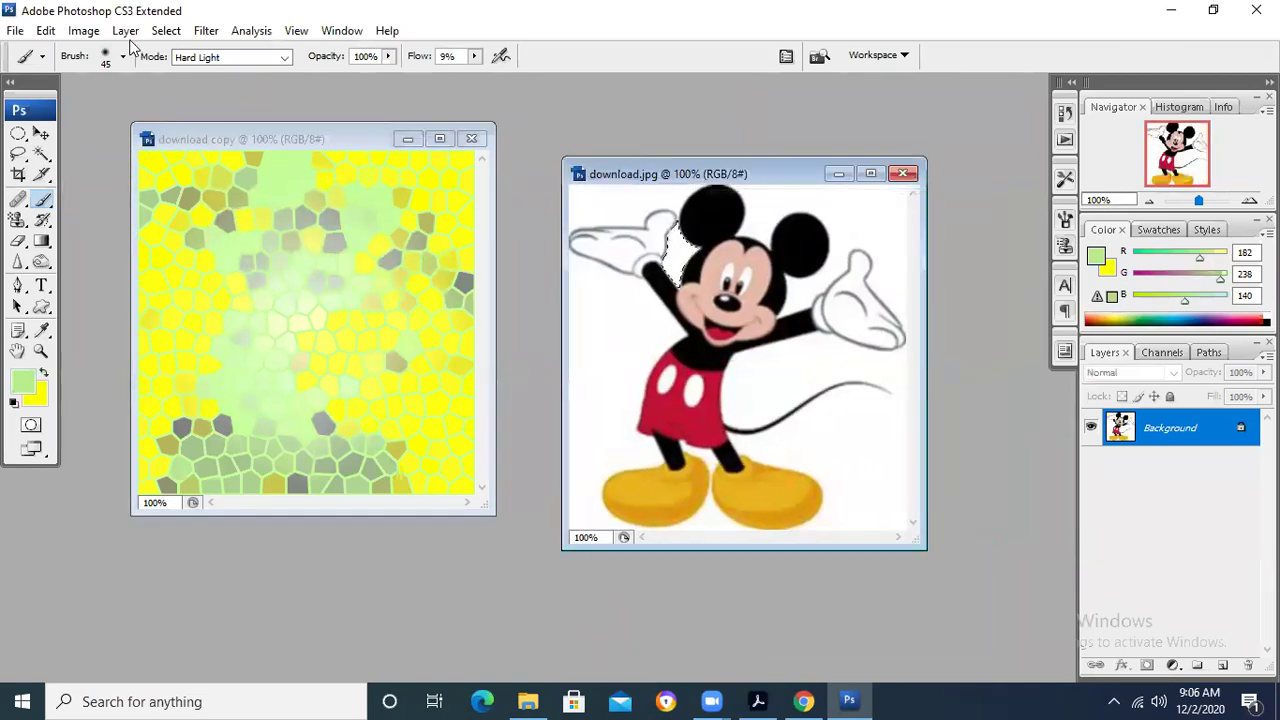
left_click(206, 31)
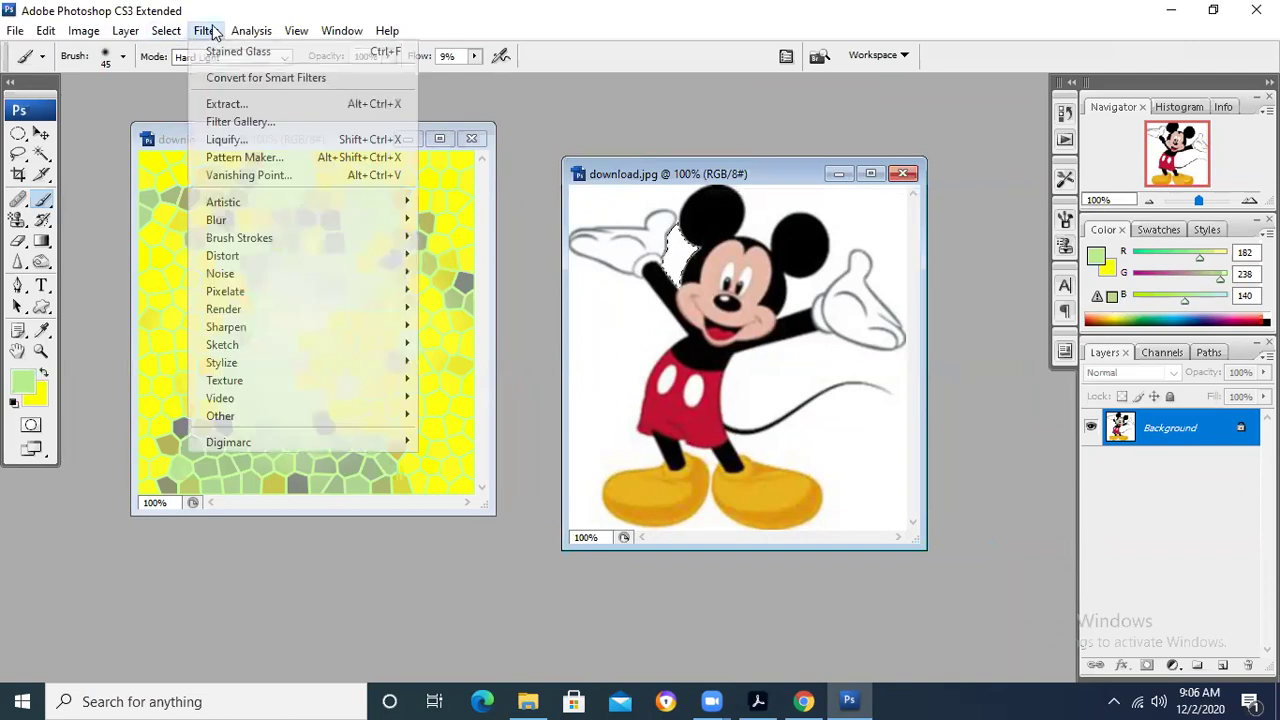
mouse_move(320, 380)
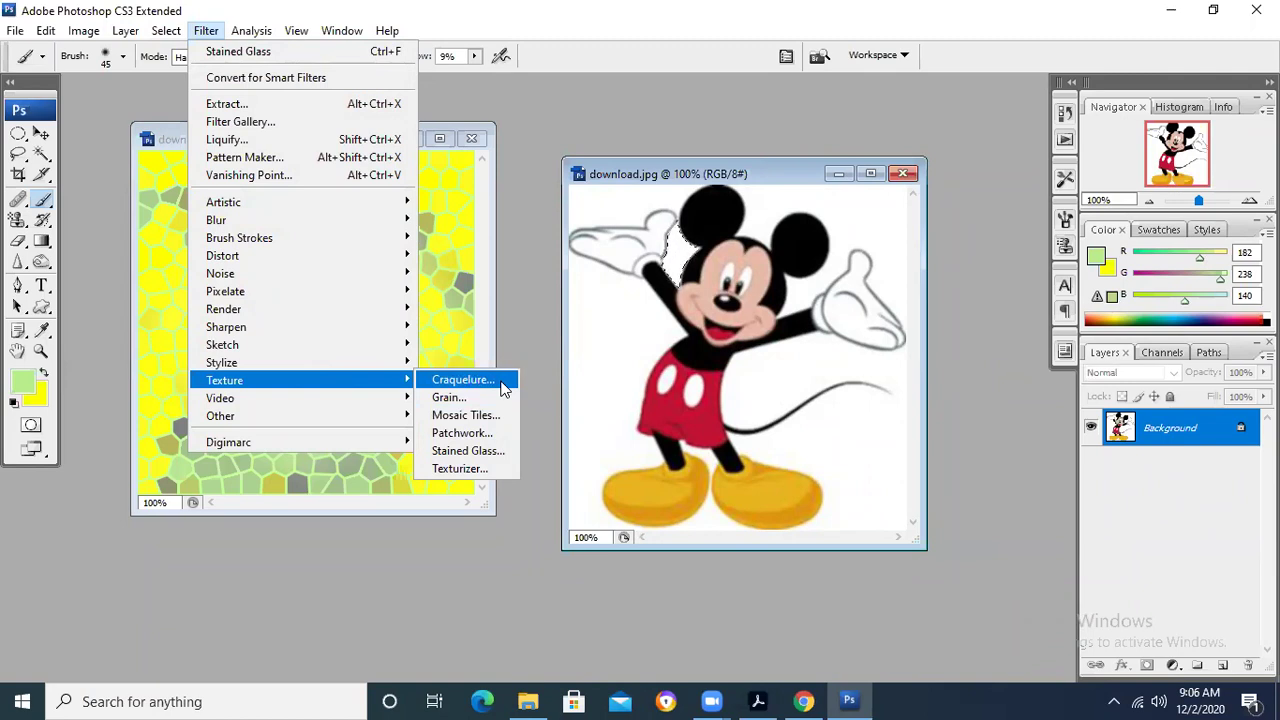
left_click(503, 385)
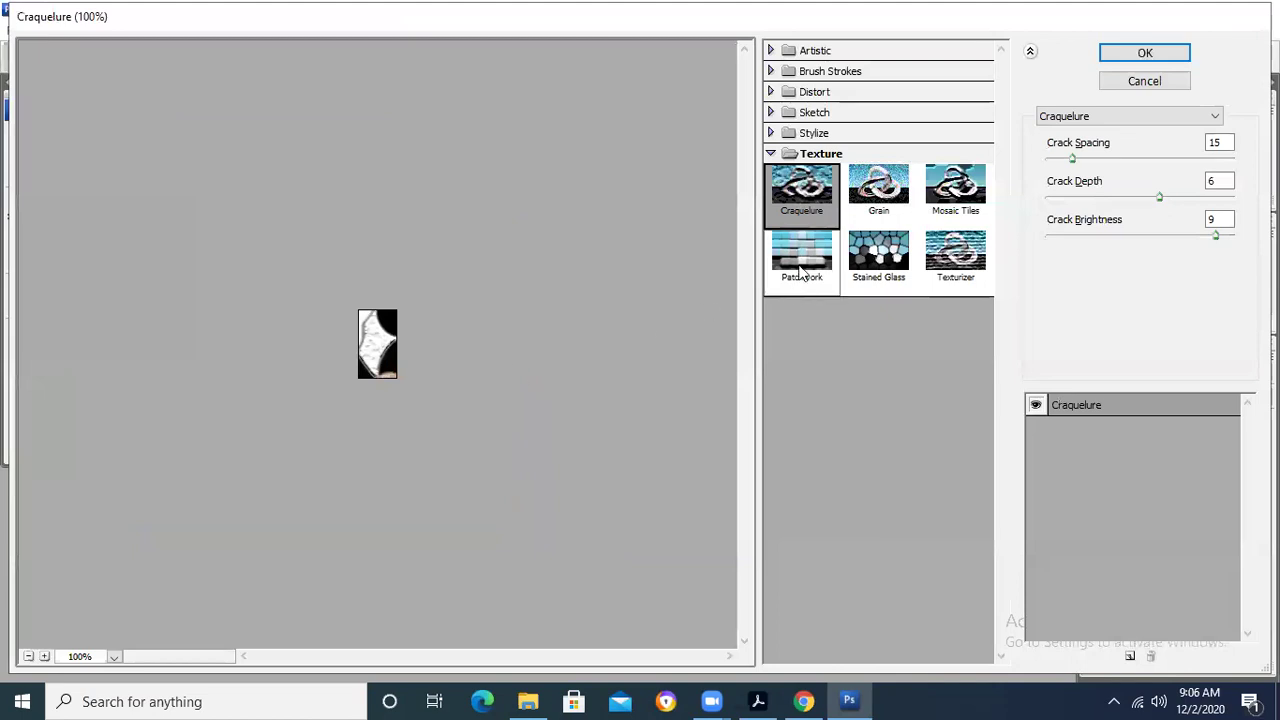
left_click(860, 255)
left_click(1143, 54)
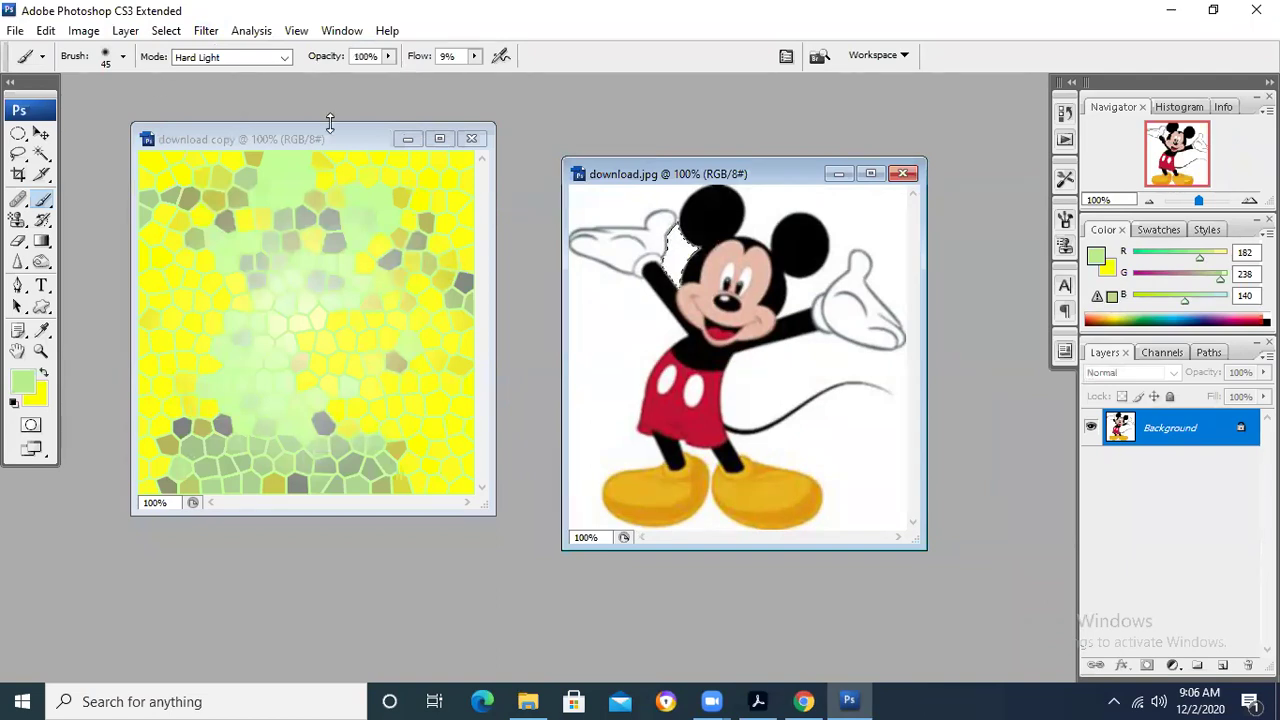
Step: Apply the Stained Glass texture to the whole download.jpg image with cell size 10, border thickness 4 and light intensity 3
left_click(205, 31)
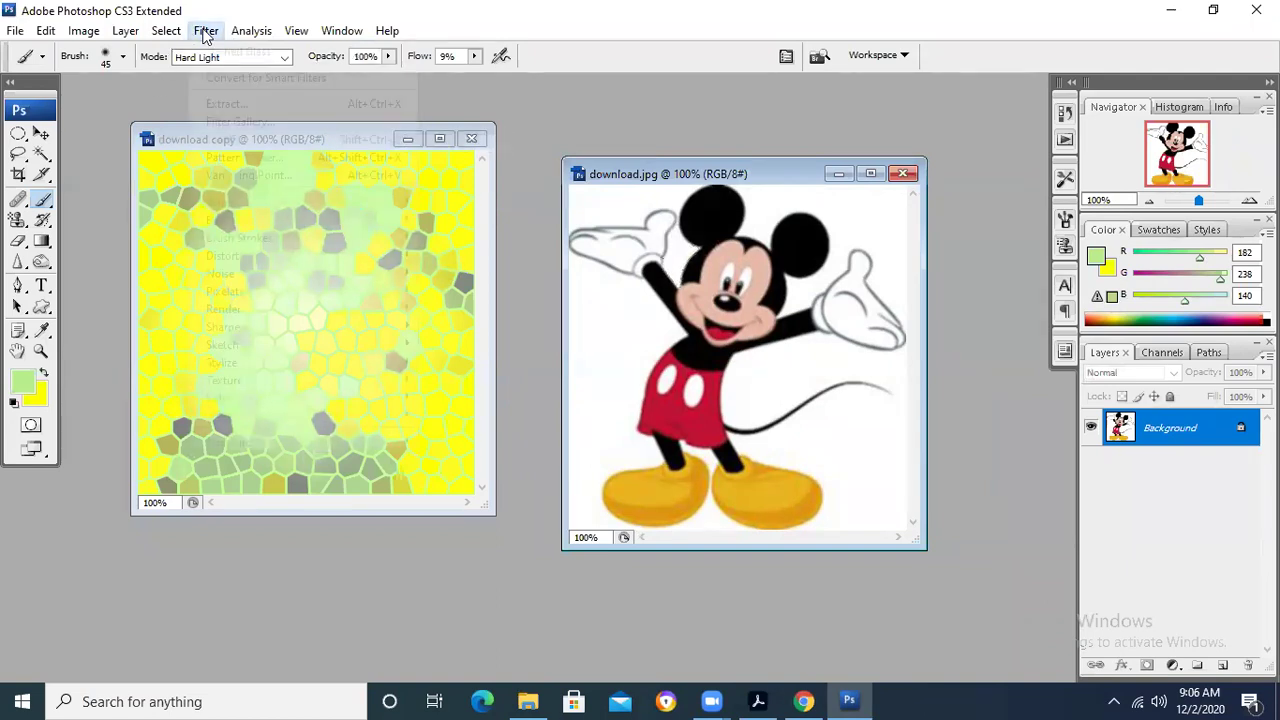
left_click(664, 180)
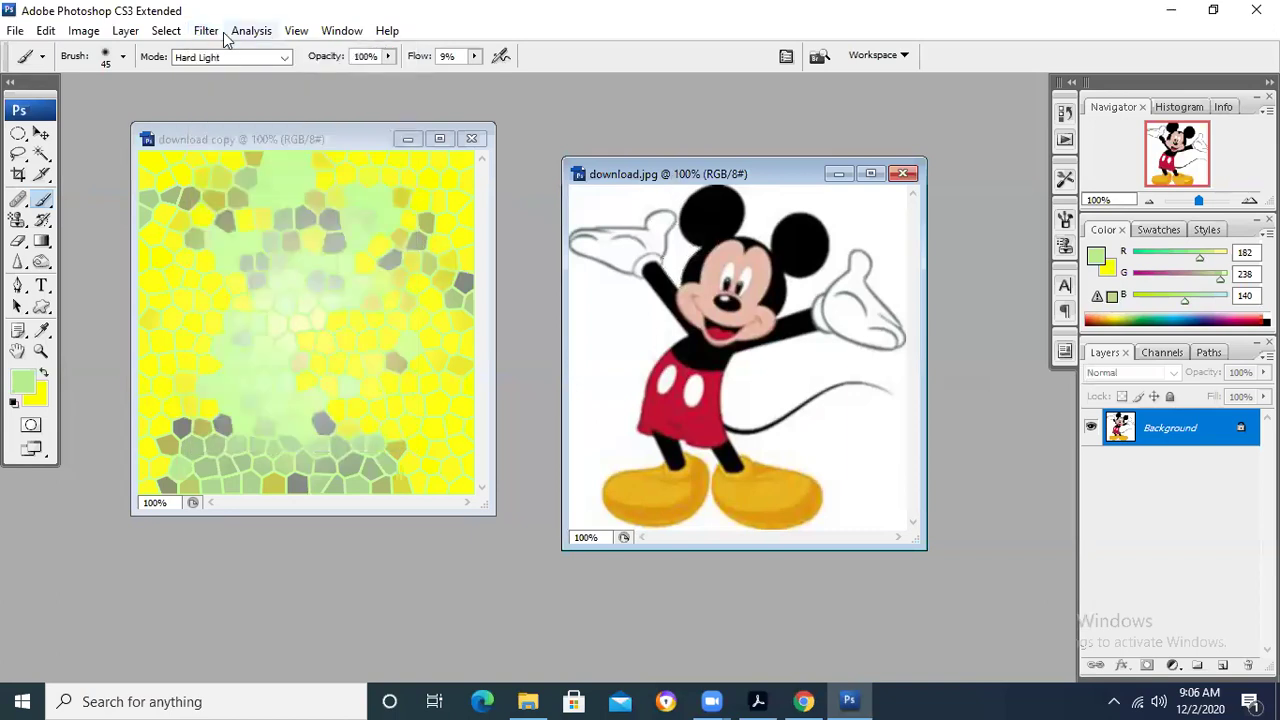
left_click(210, 31)
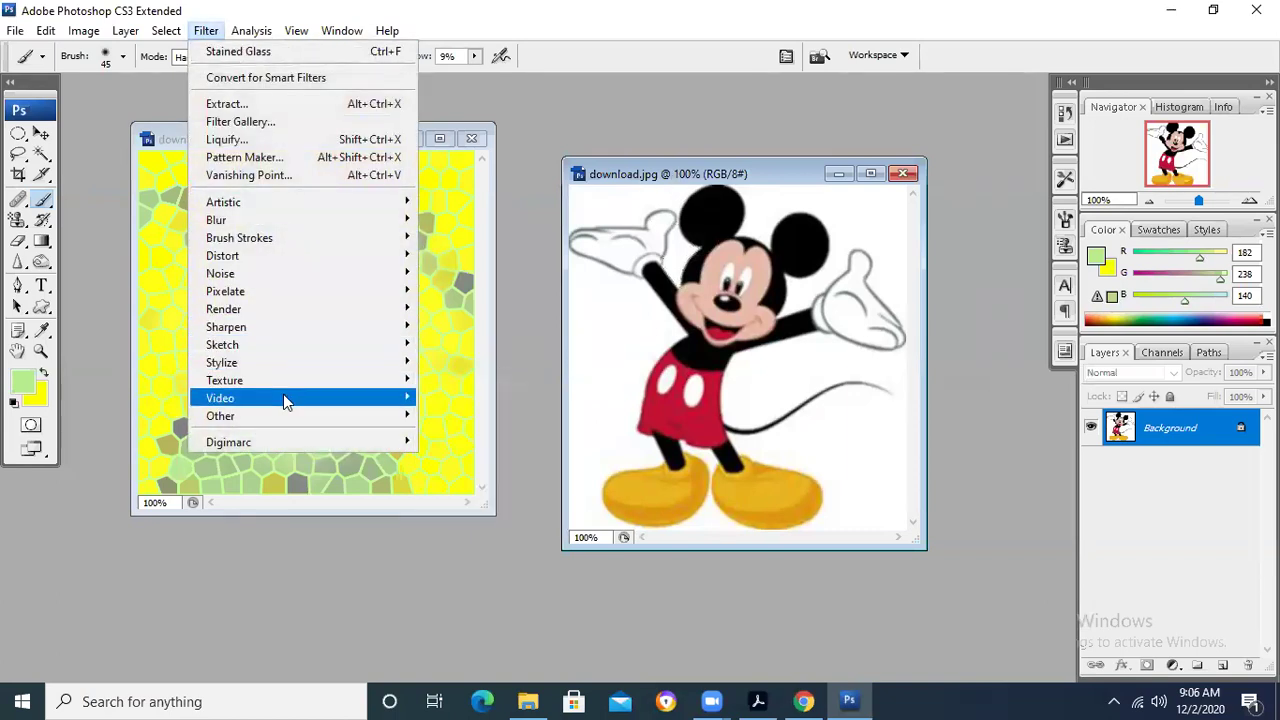
mouse_move(356, 384)
left_click(460, 381)
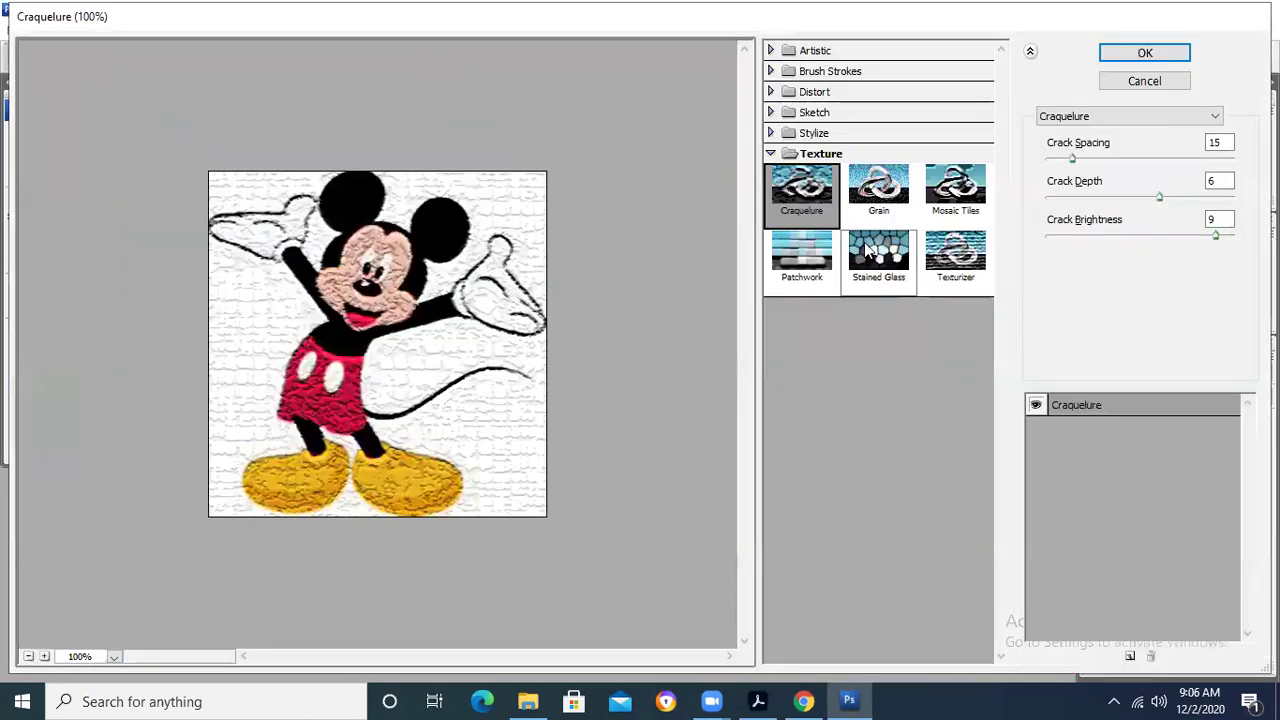
left_click(877, 258)
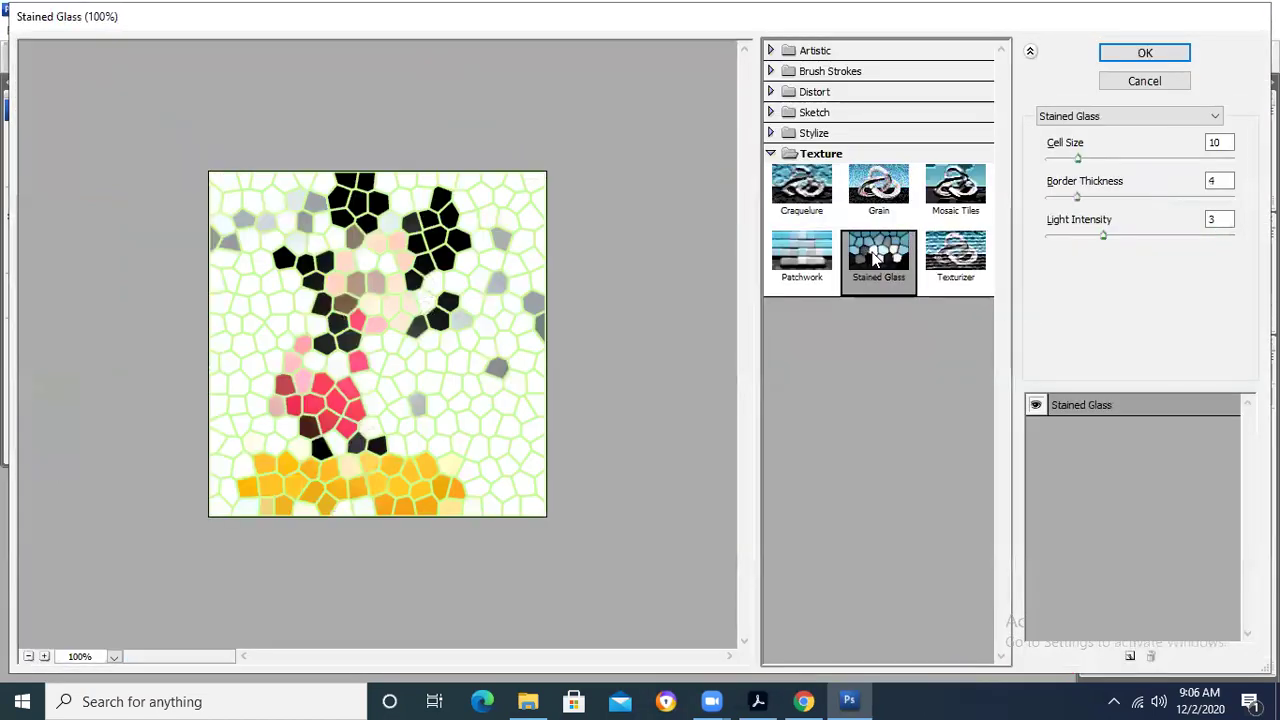
left_click(1125, 55)
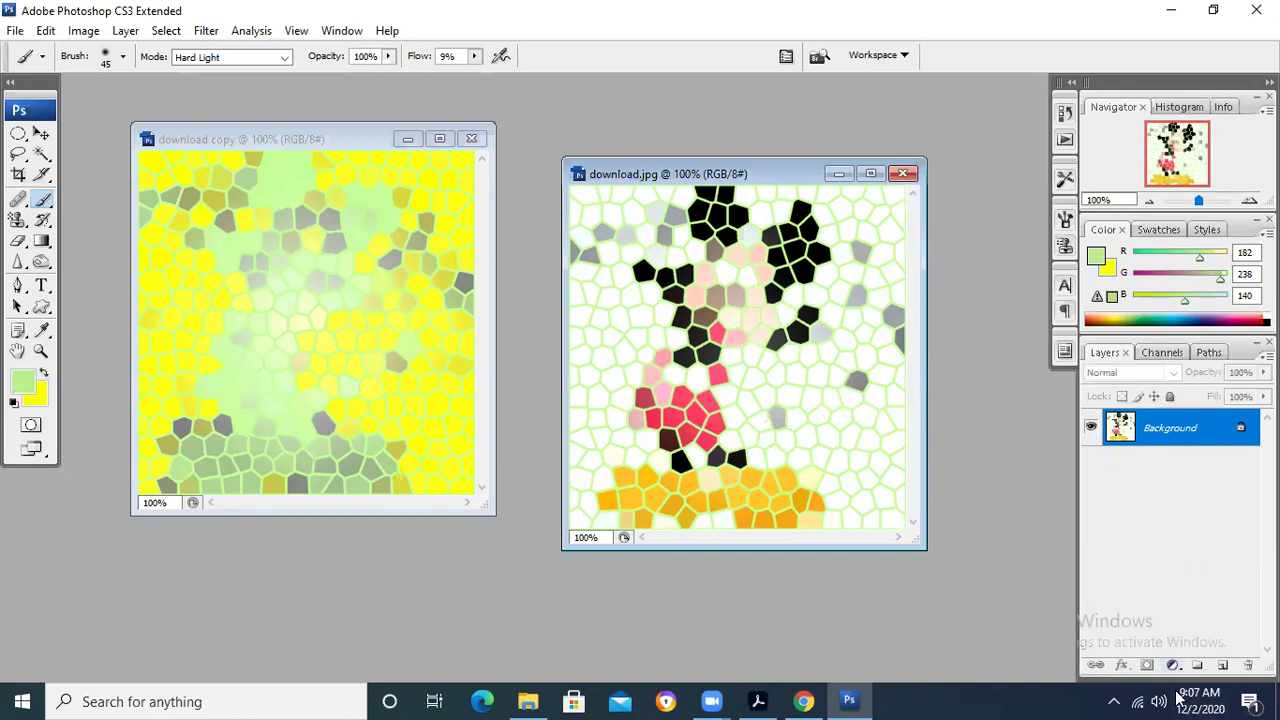
Step: Switch to the PIII Chapter 8 PDF in Acrobat and read the lab task on designing an Eid card
left_click(758, 701)
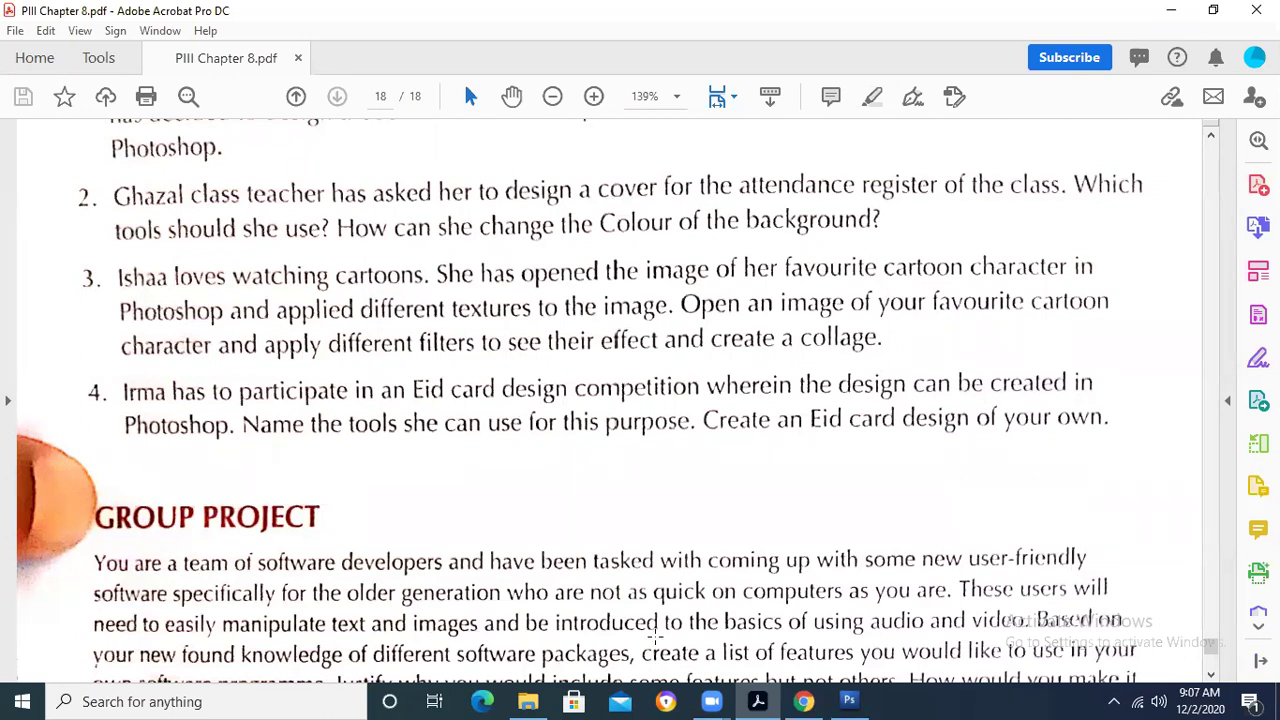
mouse_move(849, 701)
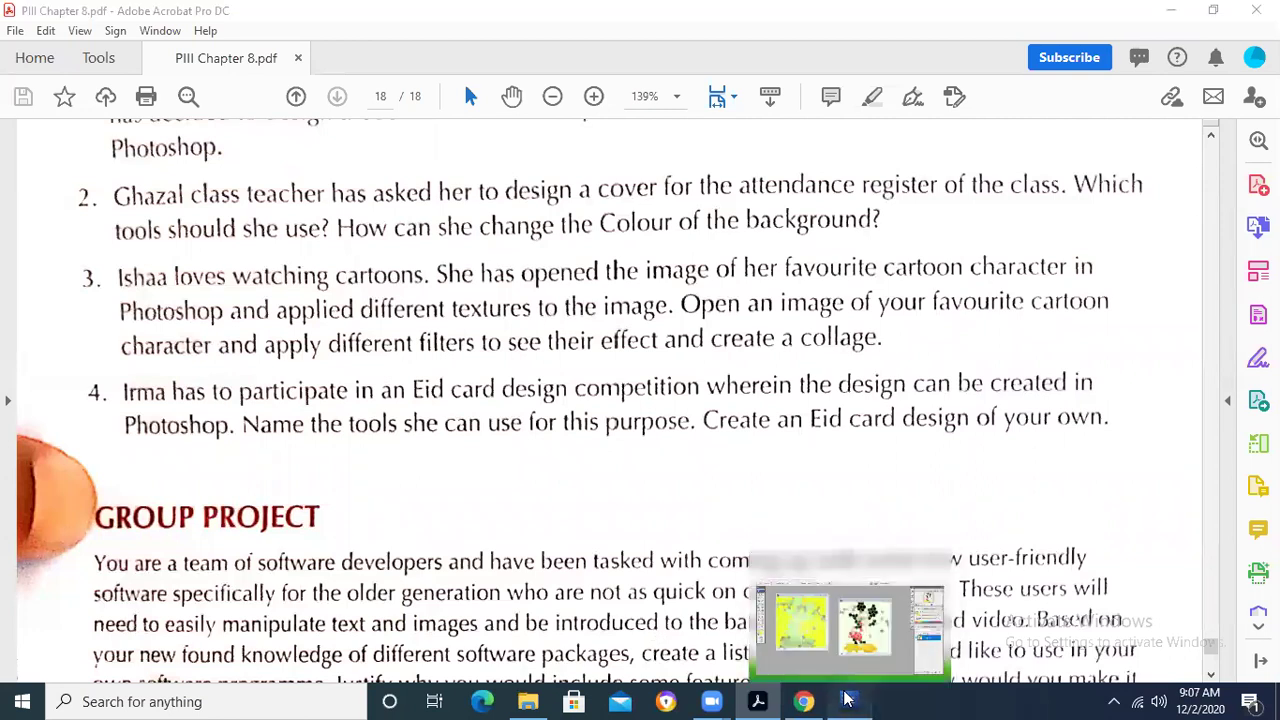
left_click(774, 608)
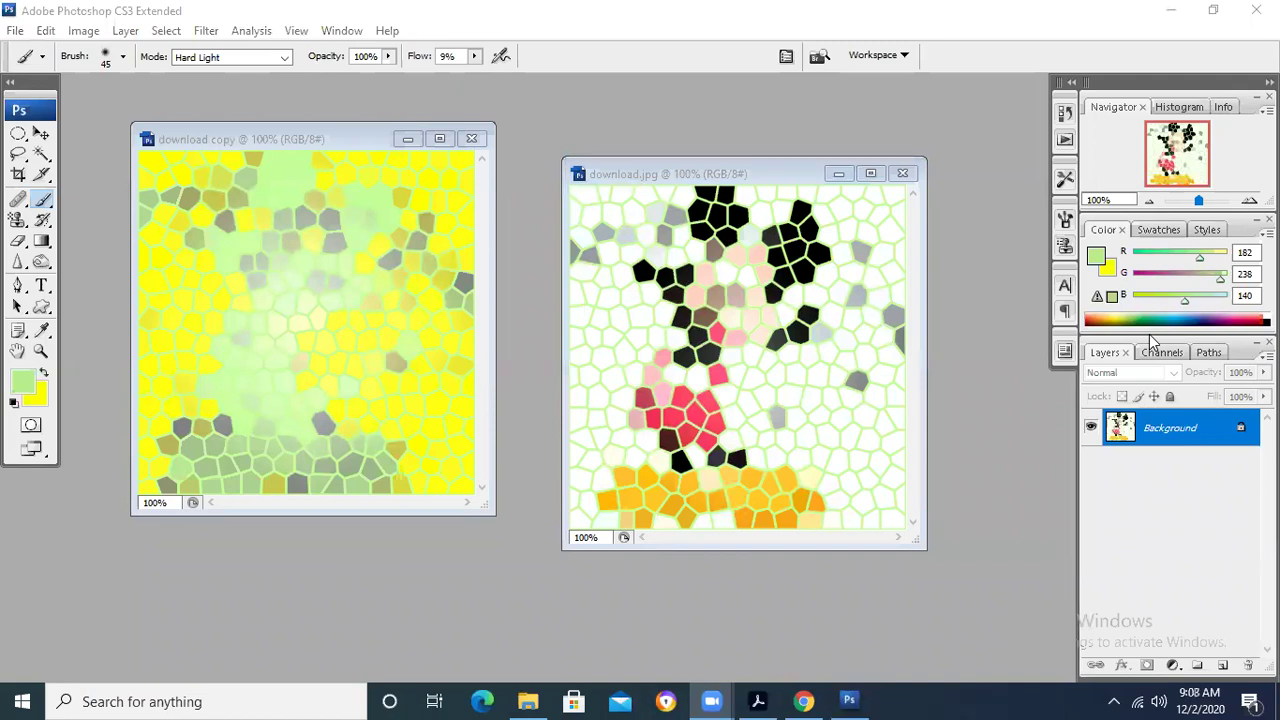
left_click(852, 700)
left_click(757, 700)
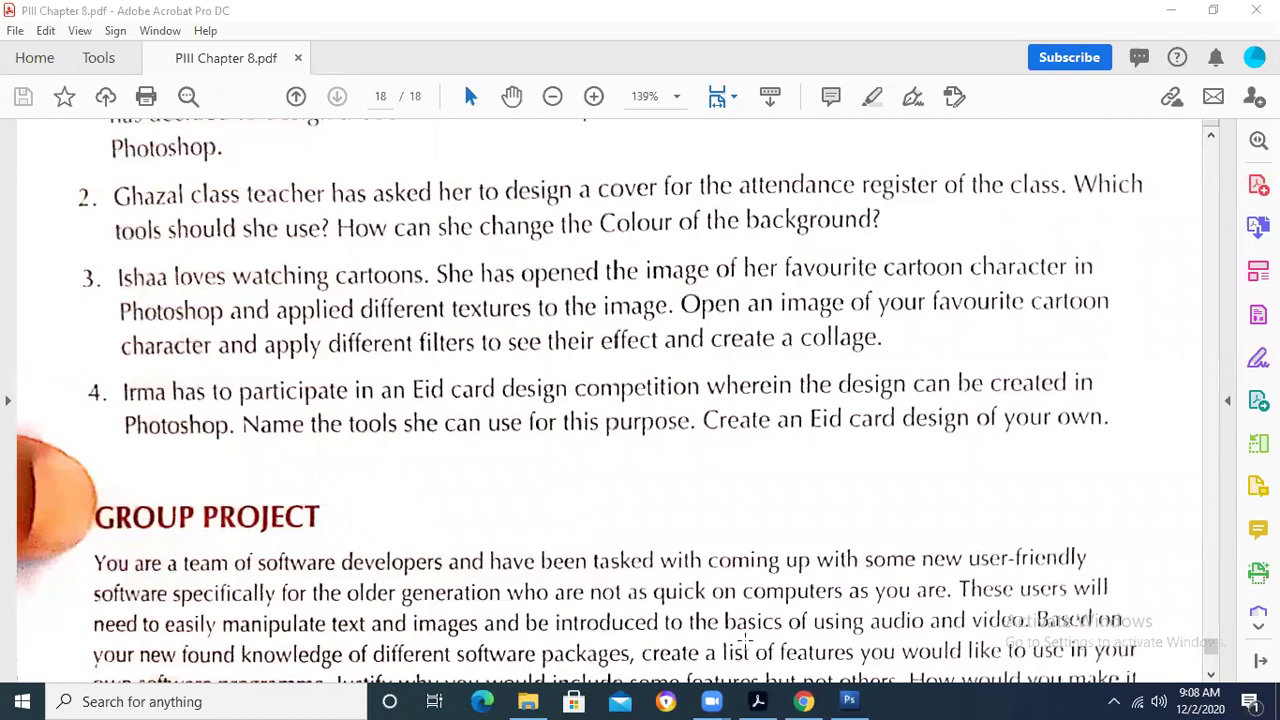
Step: Switch to Chrome and search Google Images for "eid card"
key("alt+Tab")
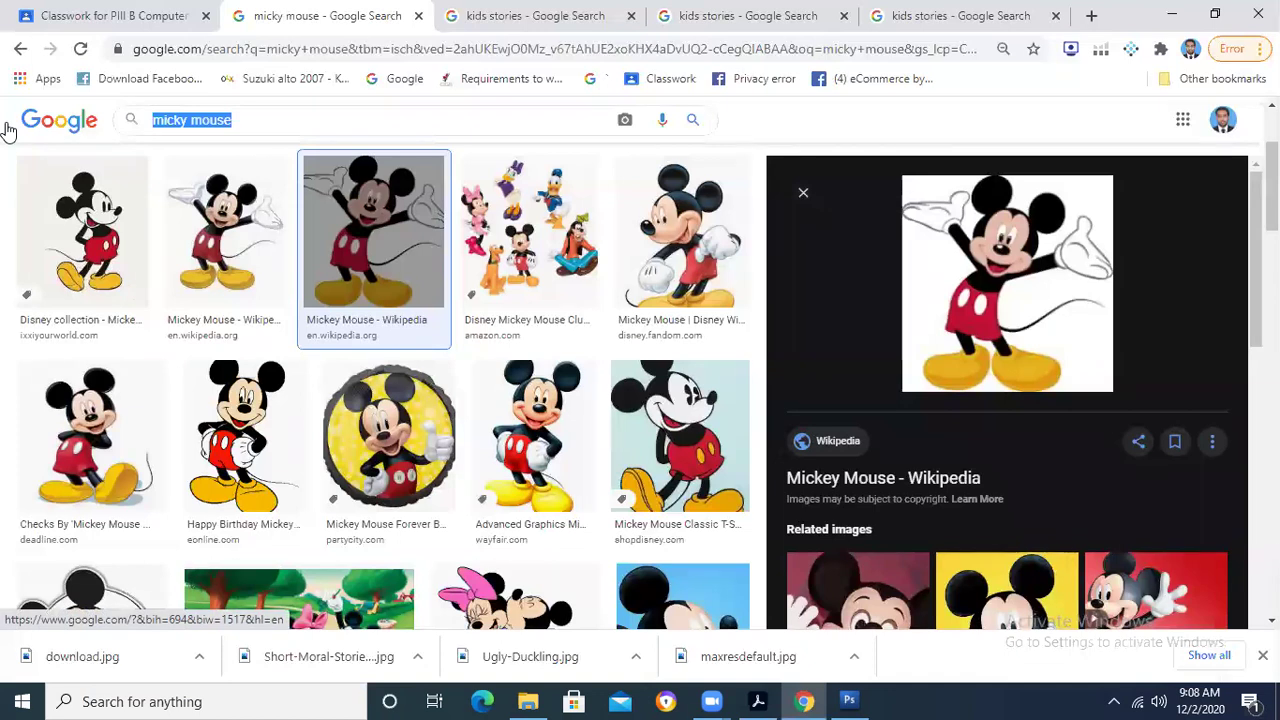
type("eid")
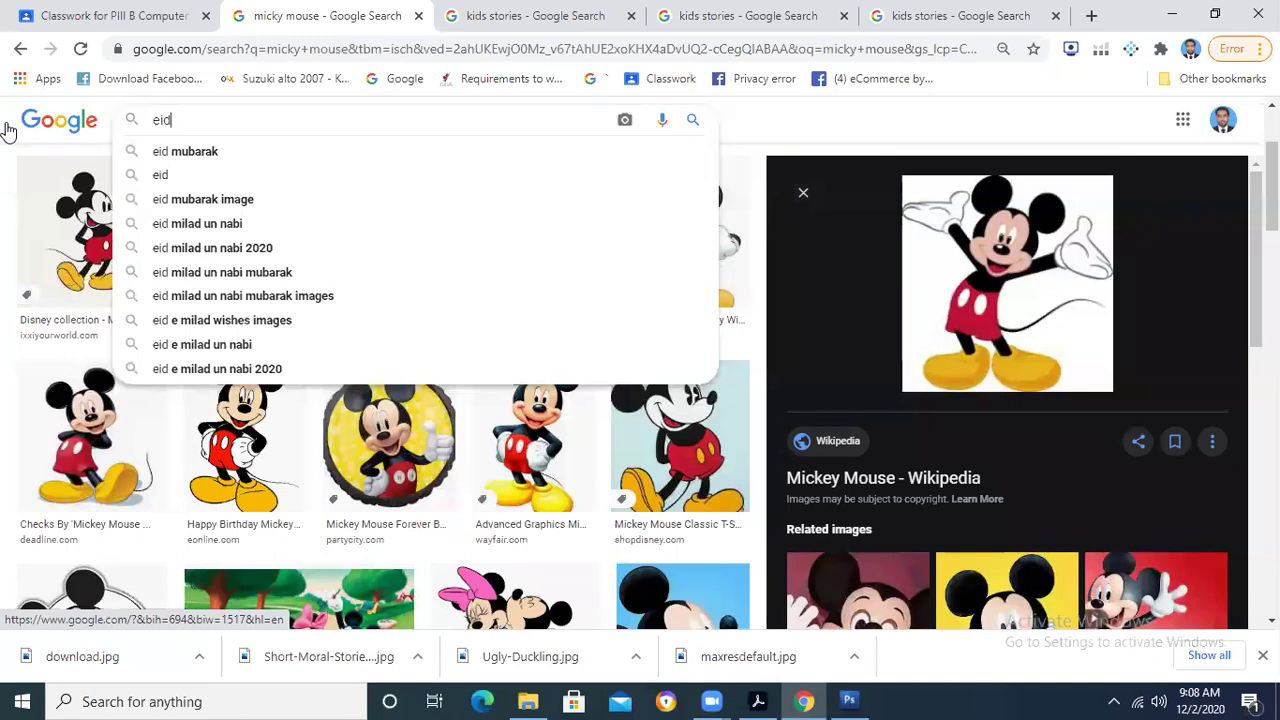
type("card")
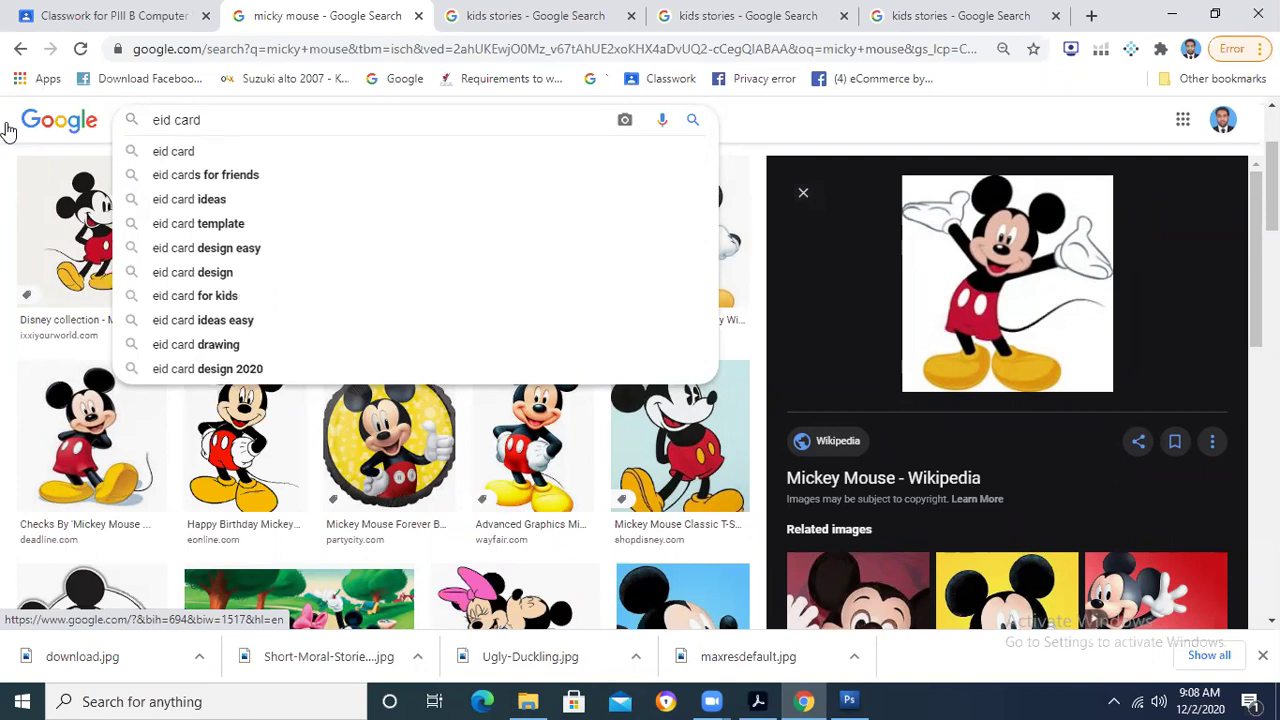
key("Return")
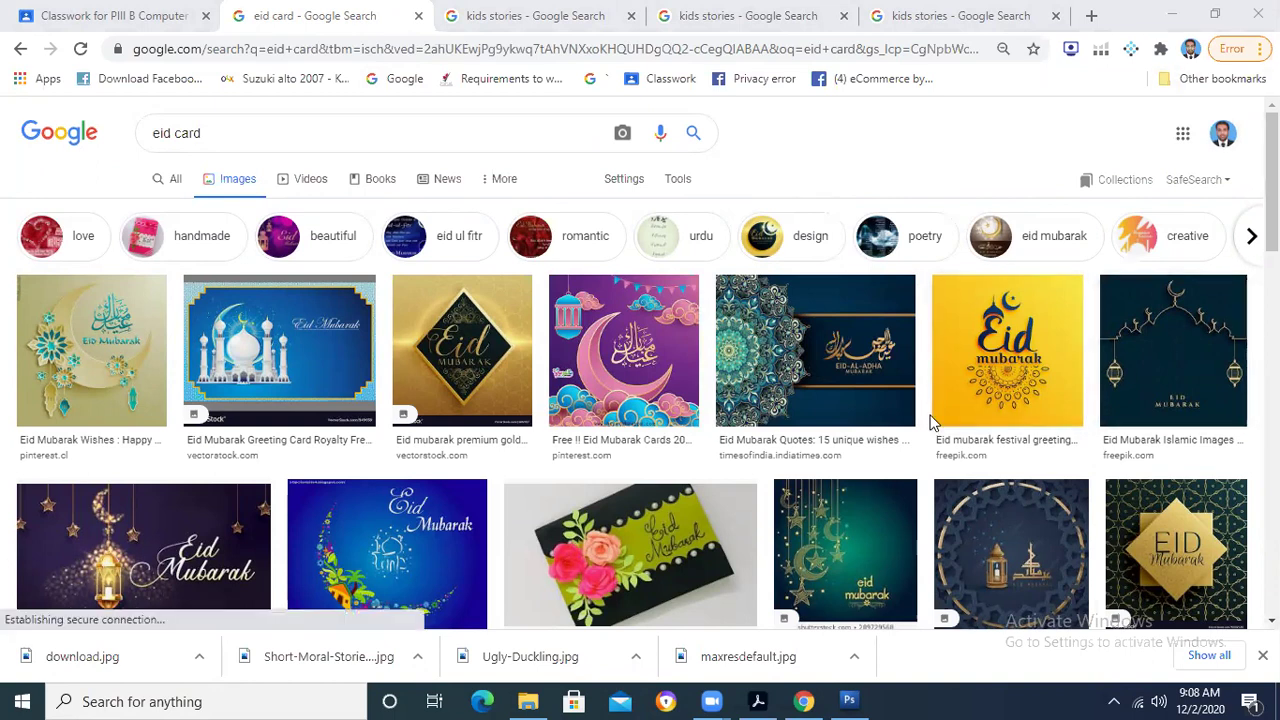
Step: Examine the eid card image results for design ideas
scroll(647, 386, "down", 2)
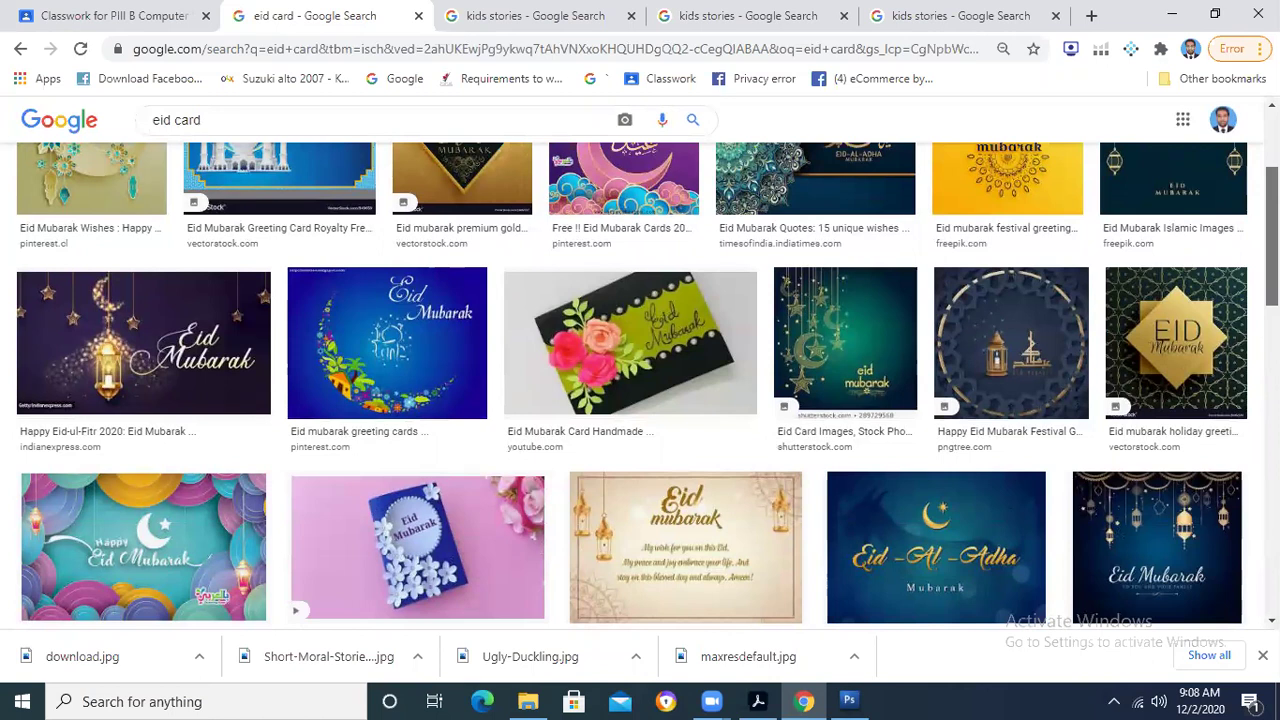
scroll(647, 386, "down", 1)
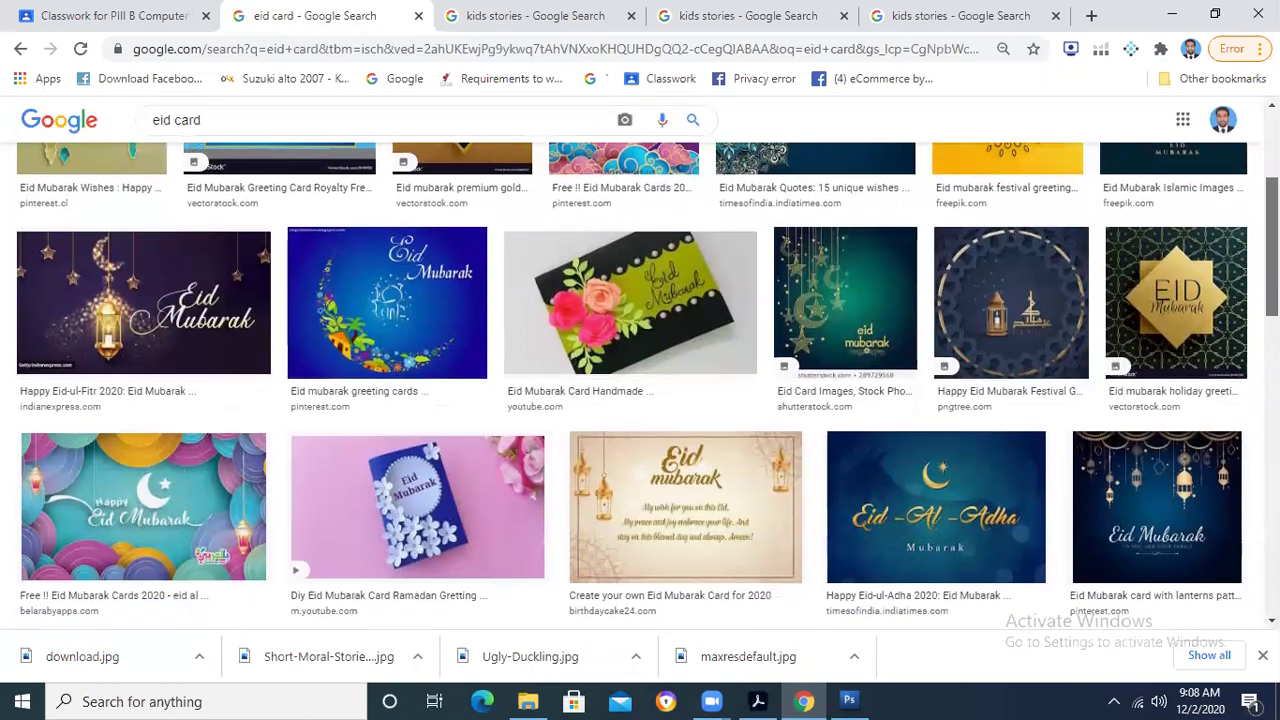
scroll(647, 386, "down", 2)
scroll(647, 386, "up", 1)
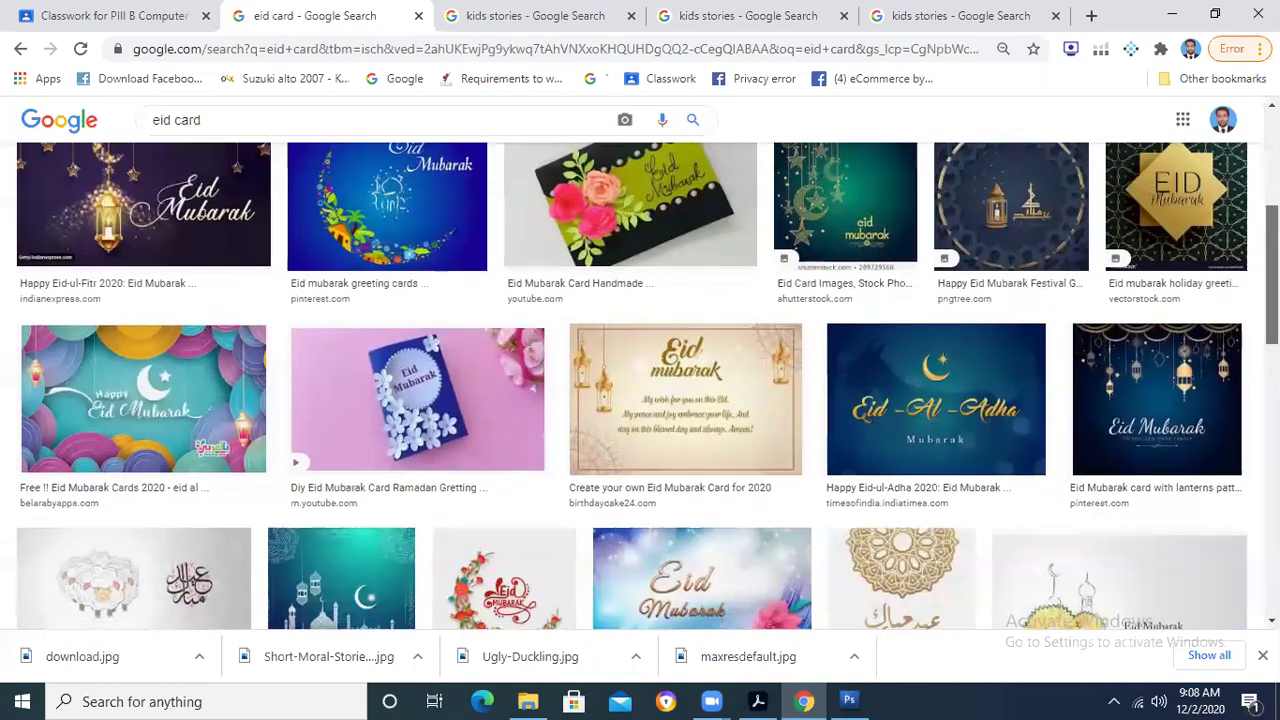
scroll(647, 386, "down", 3)
scroll(647, 386, "down", 1)
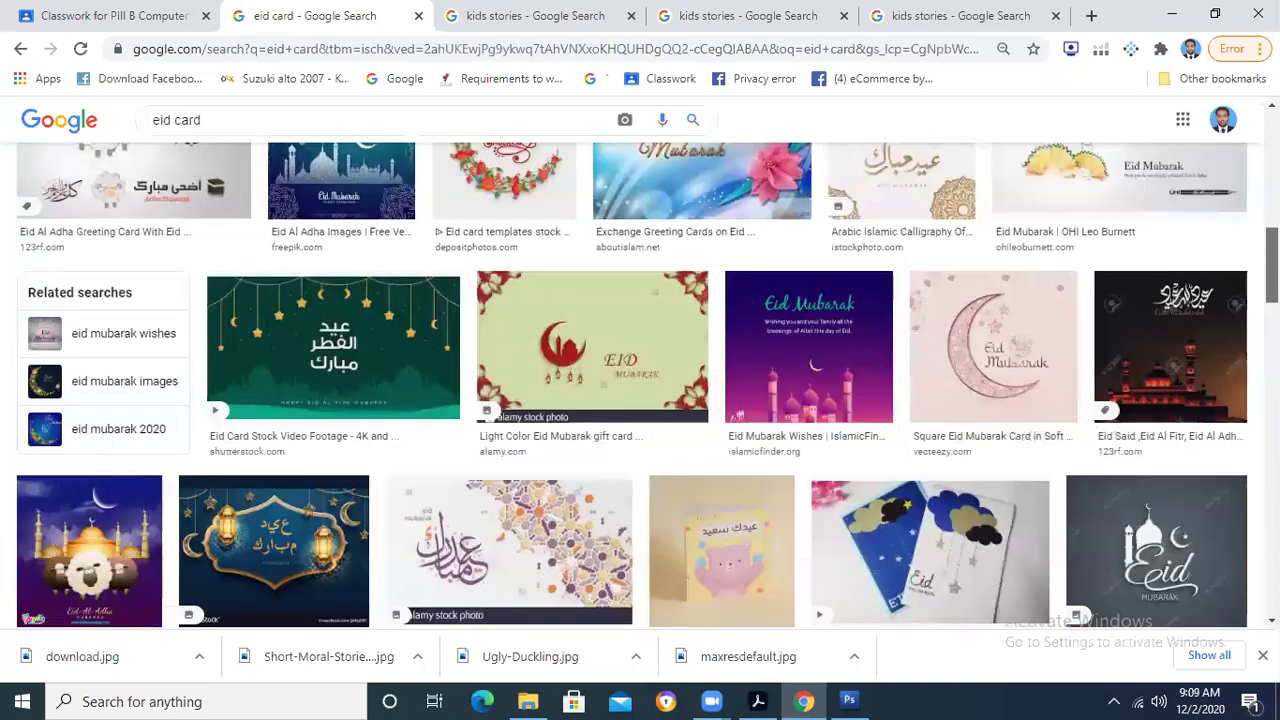
scroll(647, 386, "down", 1)
scroll(647, 386, "down", 5)
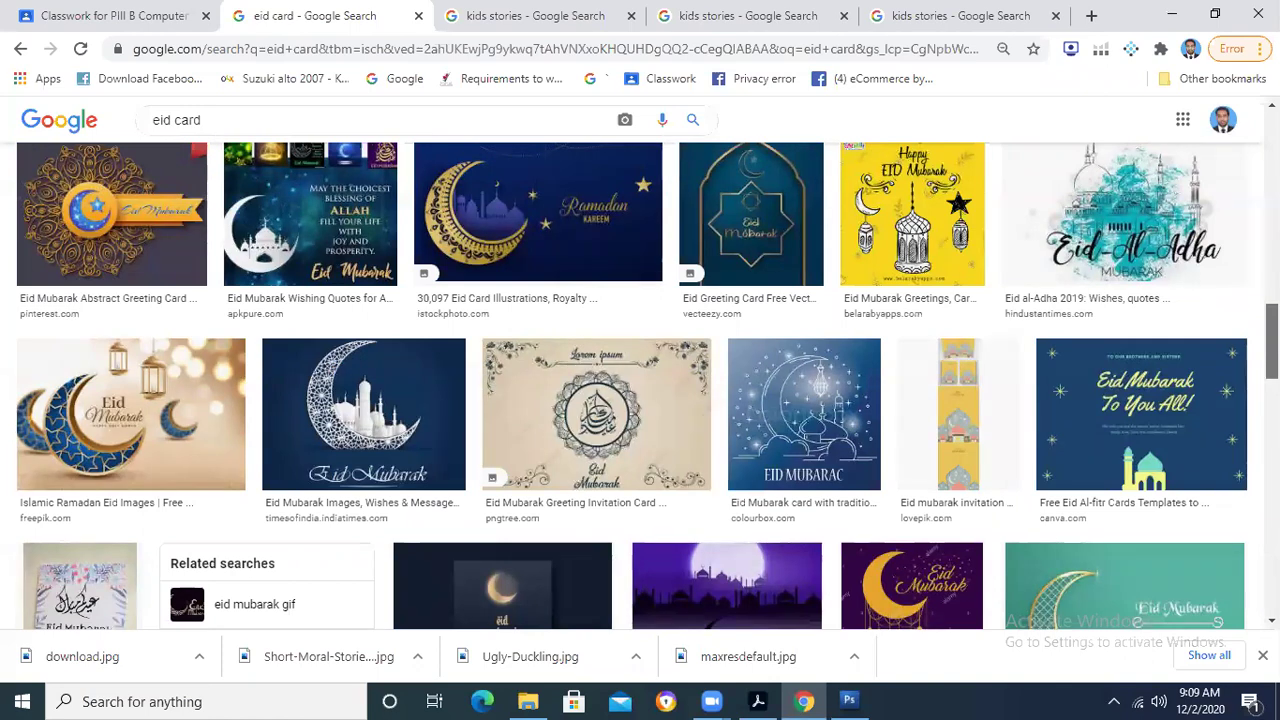
scroll(632, 386, "down", 10)
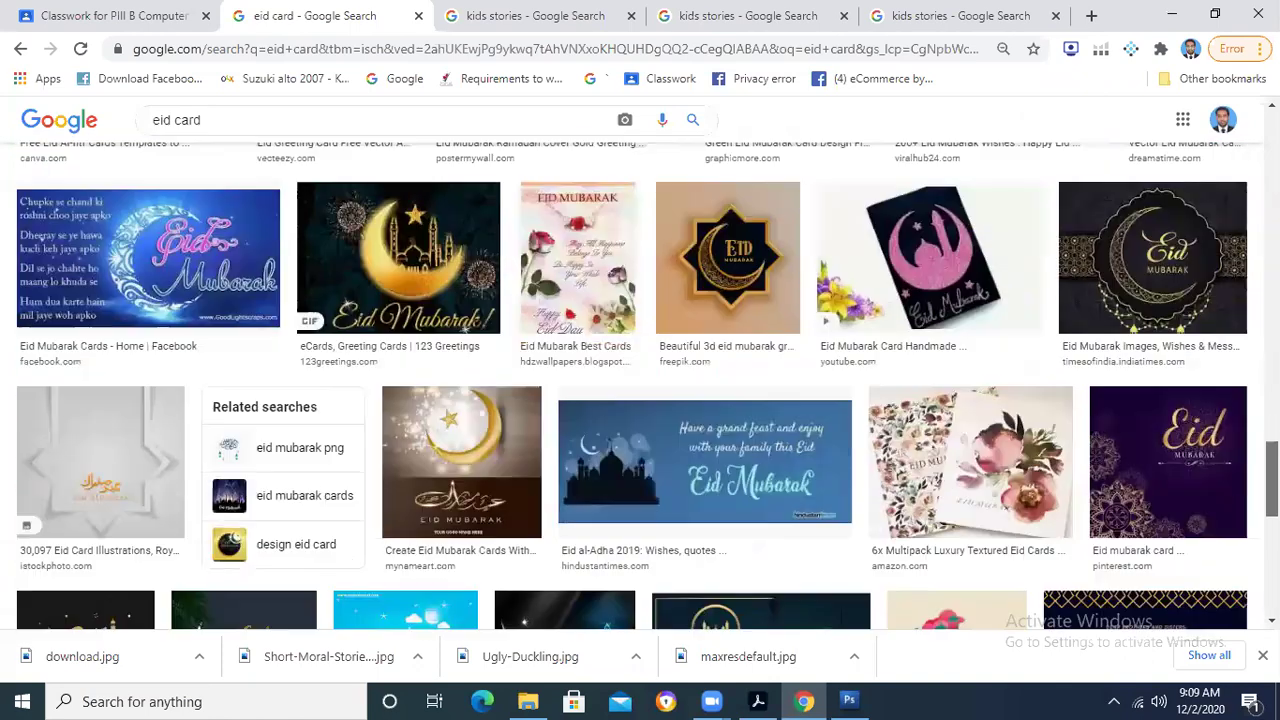
scroll(632, 386, "down", 2)
scroll(632, 386, "up", 10)
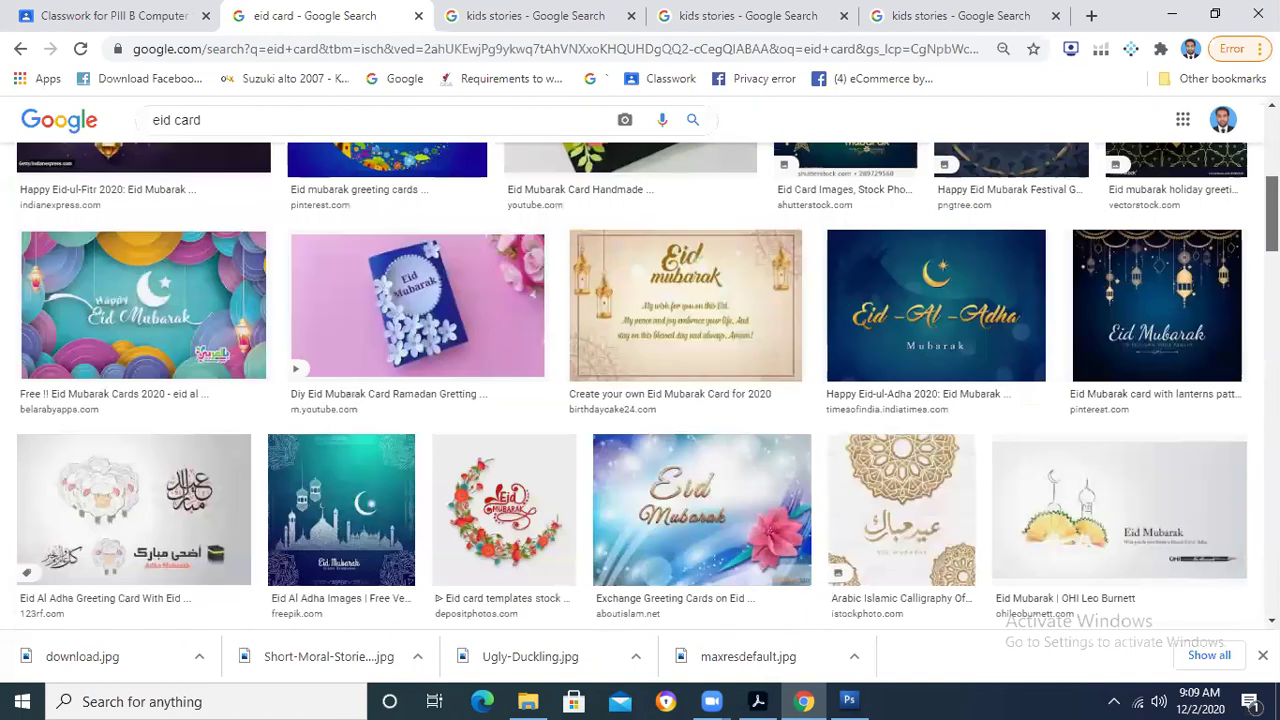
scroll(632, 386, "up", 5)
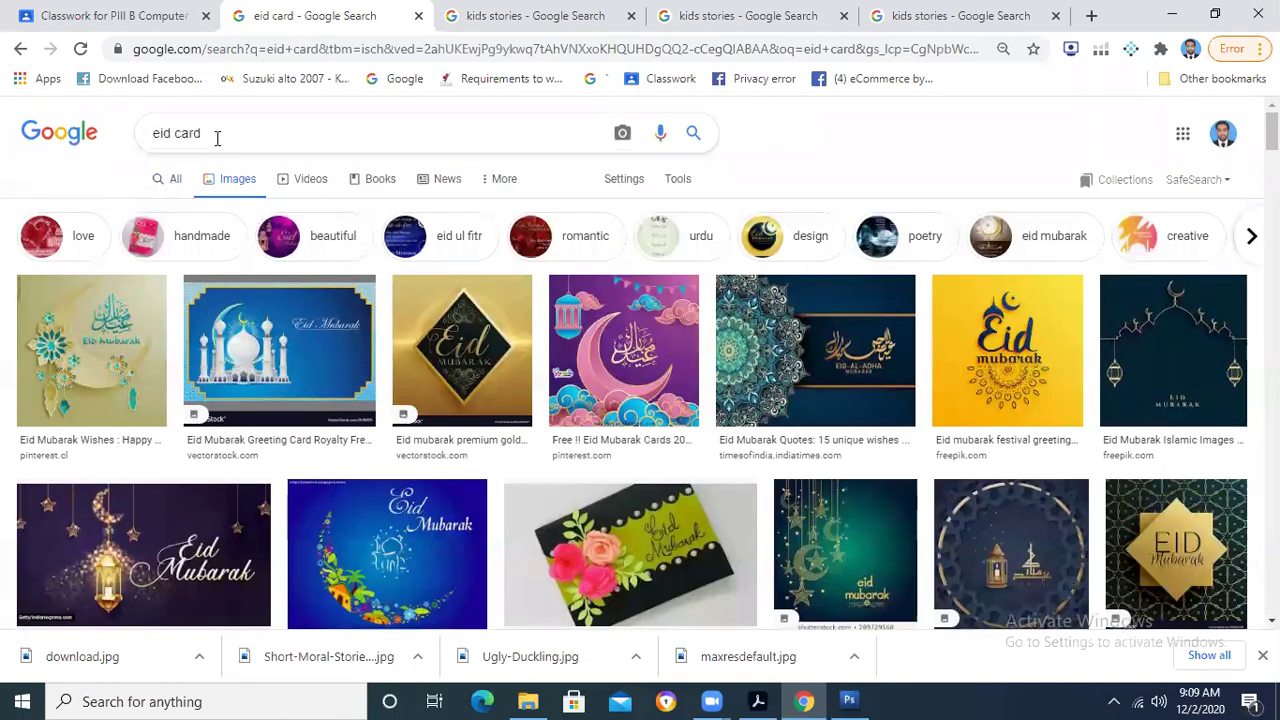
Step: Refine the image search to "colorful eid card"
left_click(217, 138)
key("Left")
key("Left")
key("Left")
key("Left")
key("Left")
key("Left")
key("Left")
key("Left")
type("colorful")
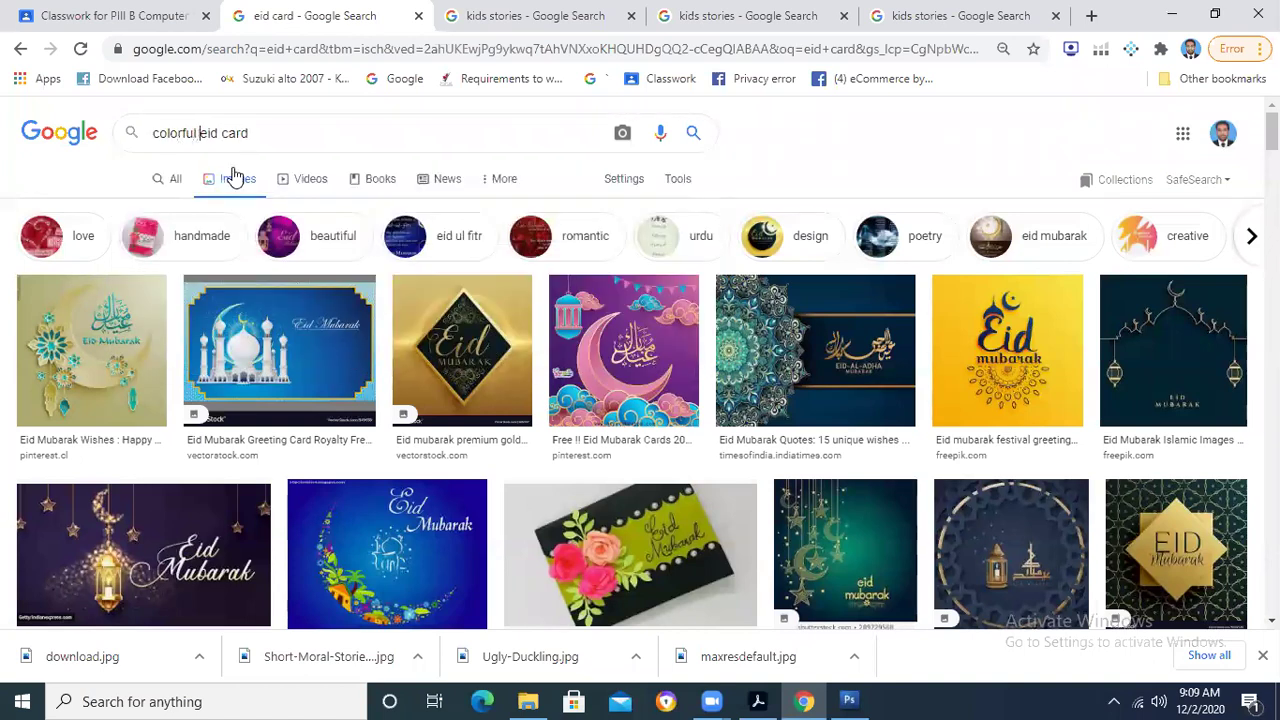
key("Return")
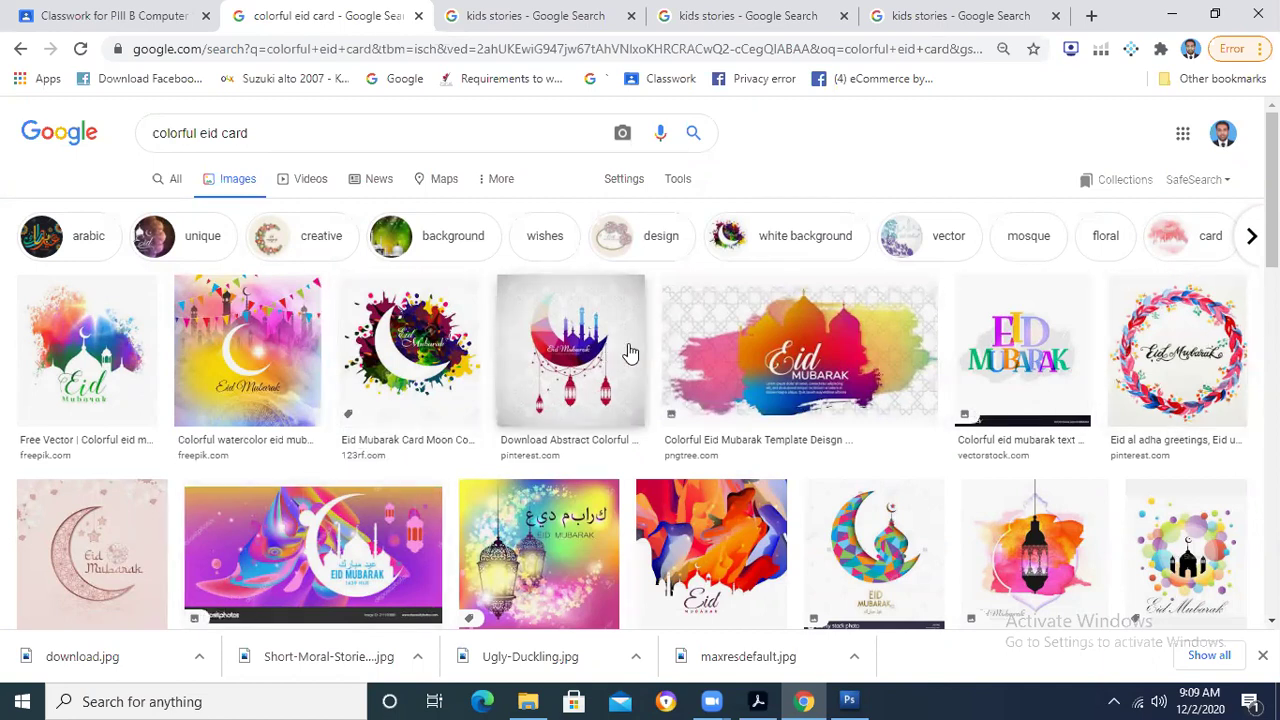
Step: Look over the colorful eid card image results for sample designs
scroll(640, 400, "down", 2)
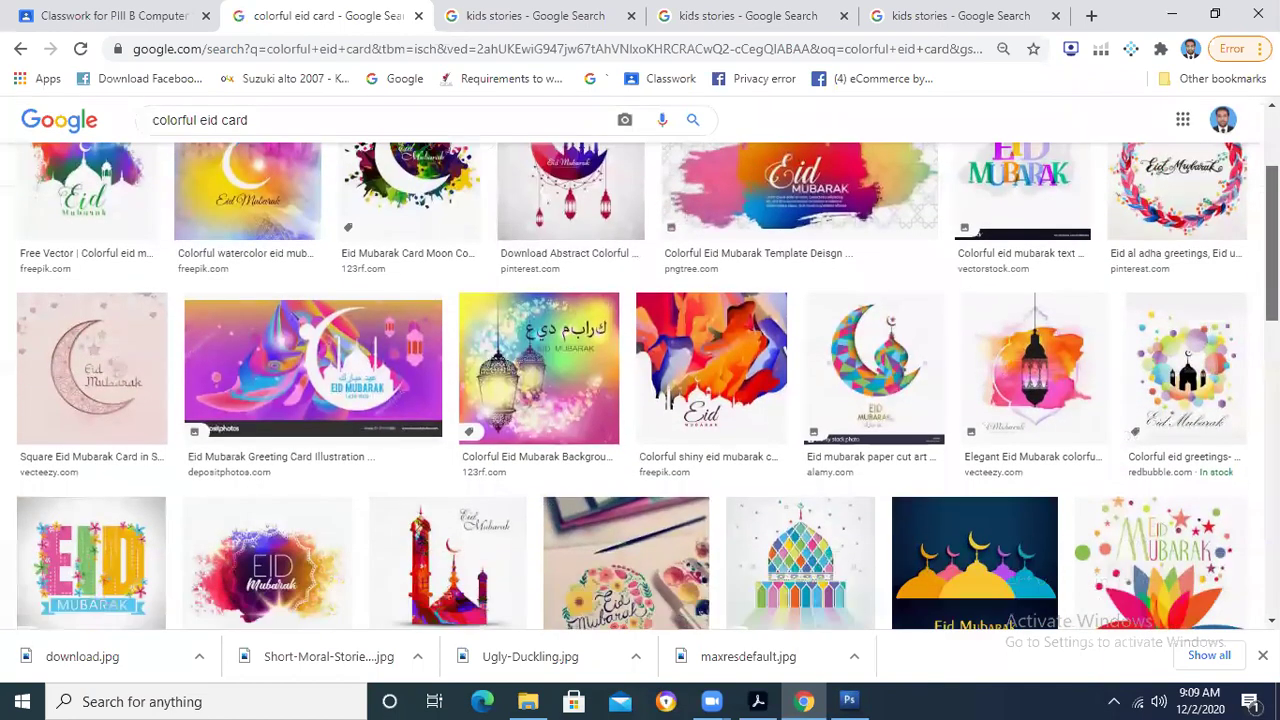
scroll(640, 400, "up", 2)
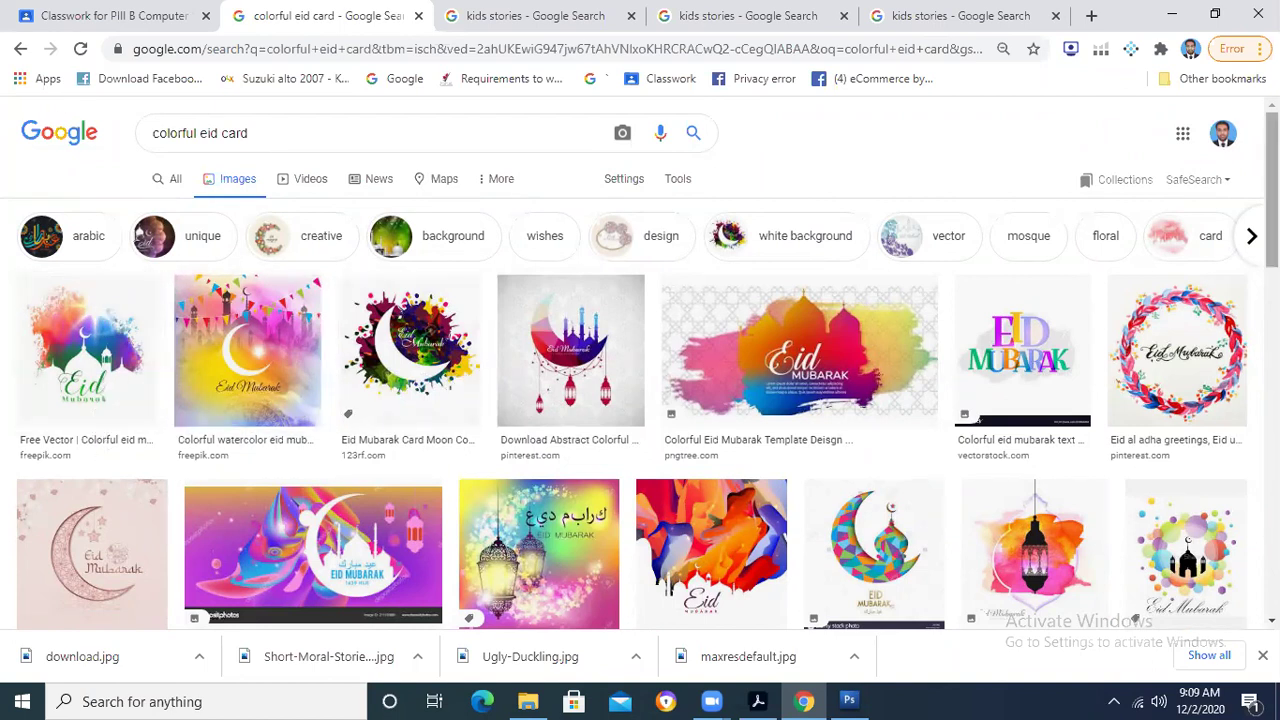
scroll(640, 367, "down", 5)
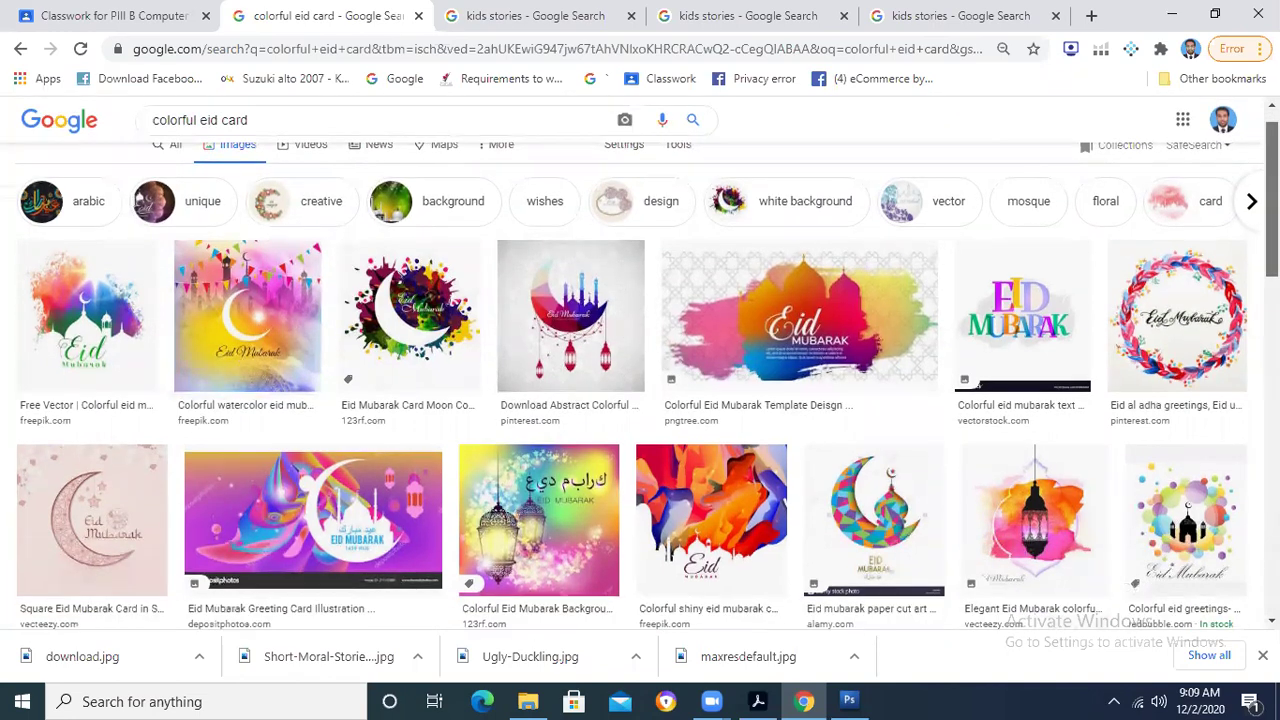
scroll(898, 612, "up", 5)
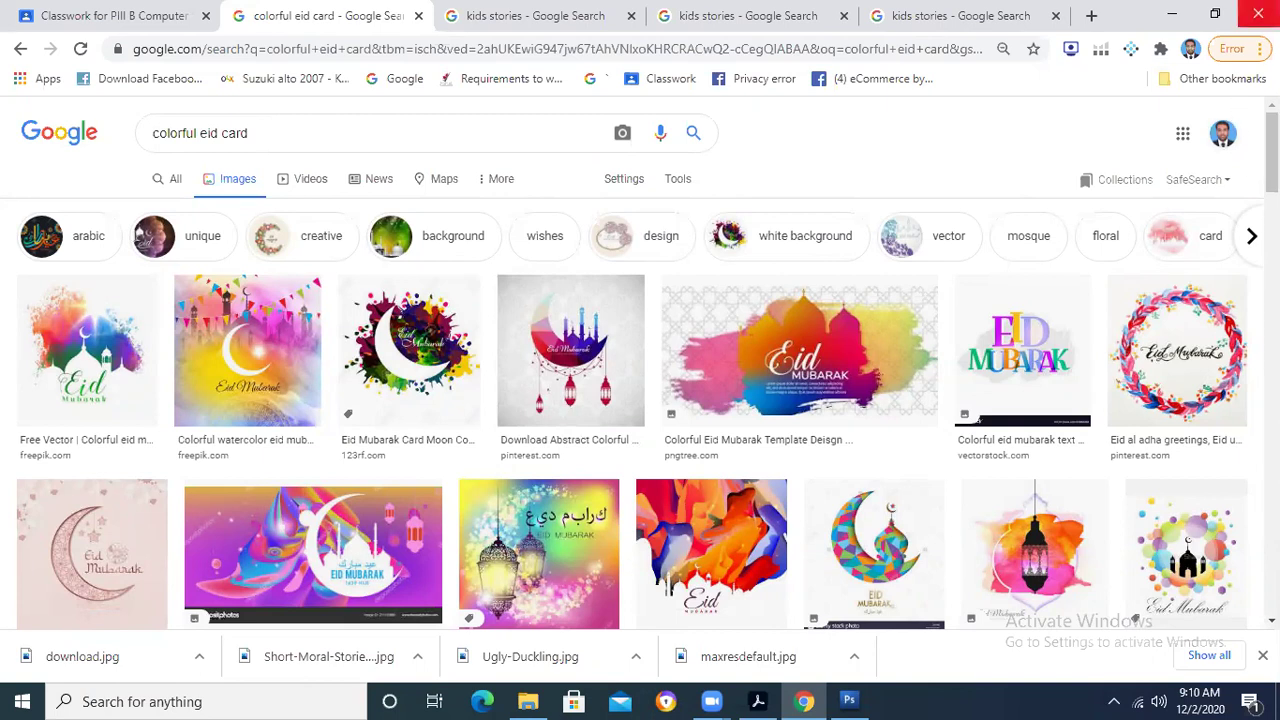
left_click(770, 655)
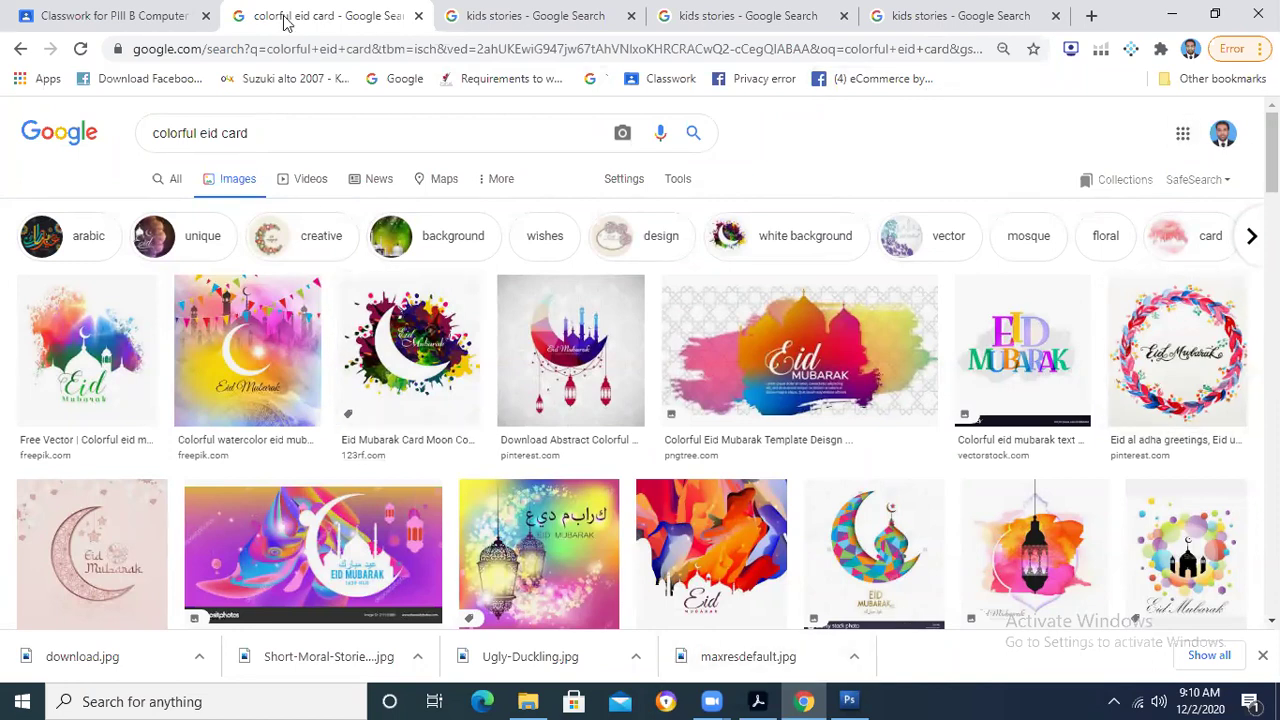
Step: Go to the Photoshop lab activities assignment in Google Classroom and set its points to 20
left_click(115, 15)
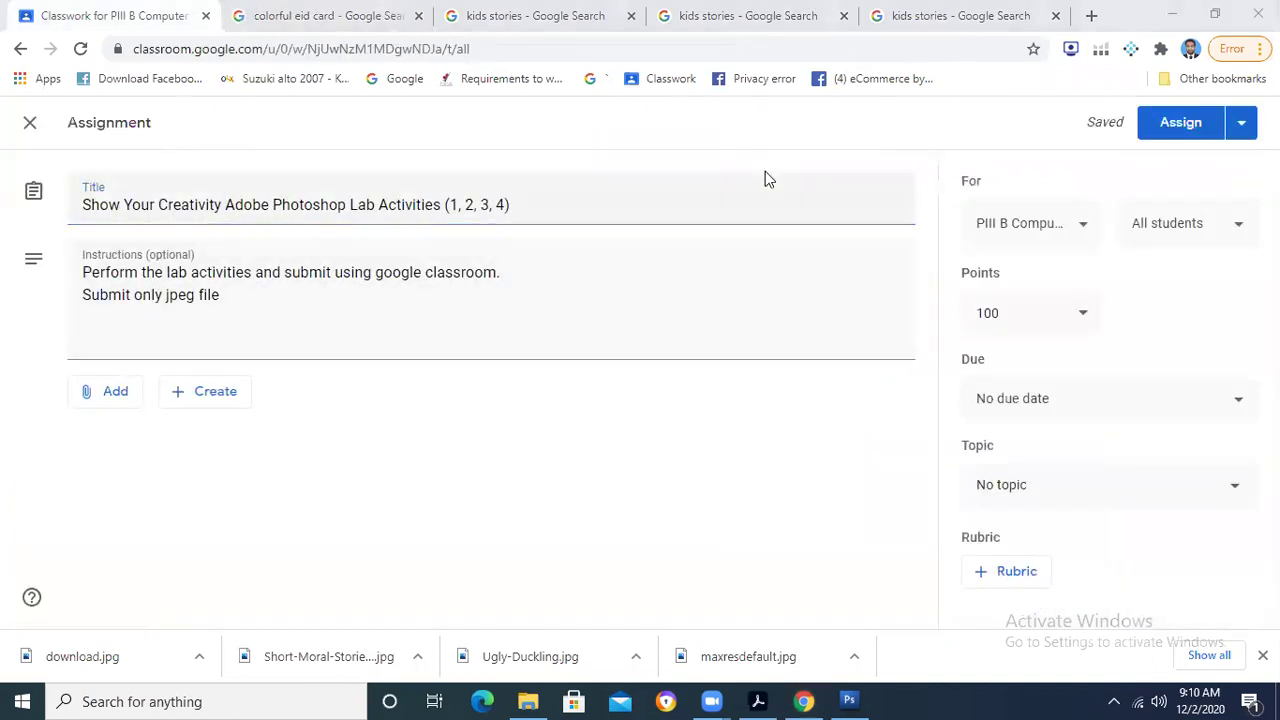
left_click(565, 206)
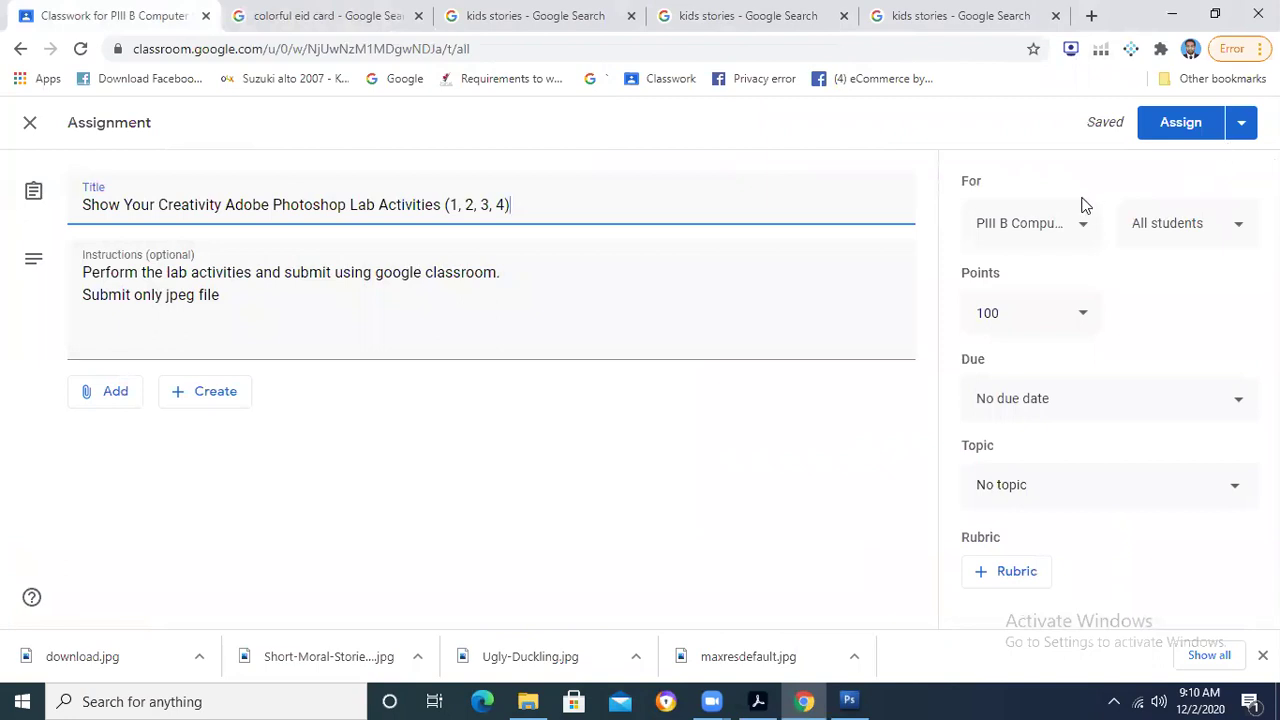
left_click(1027, 318)
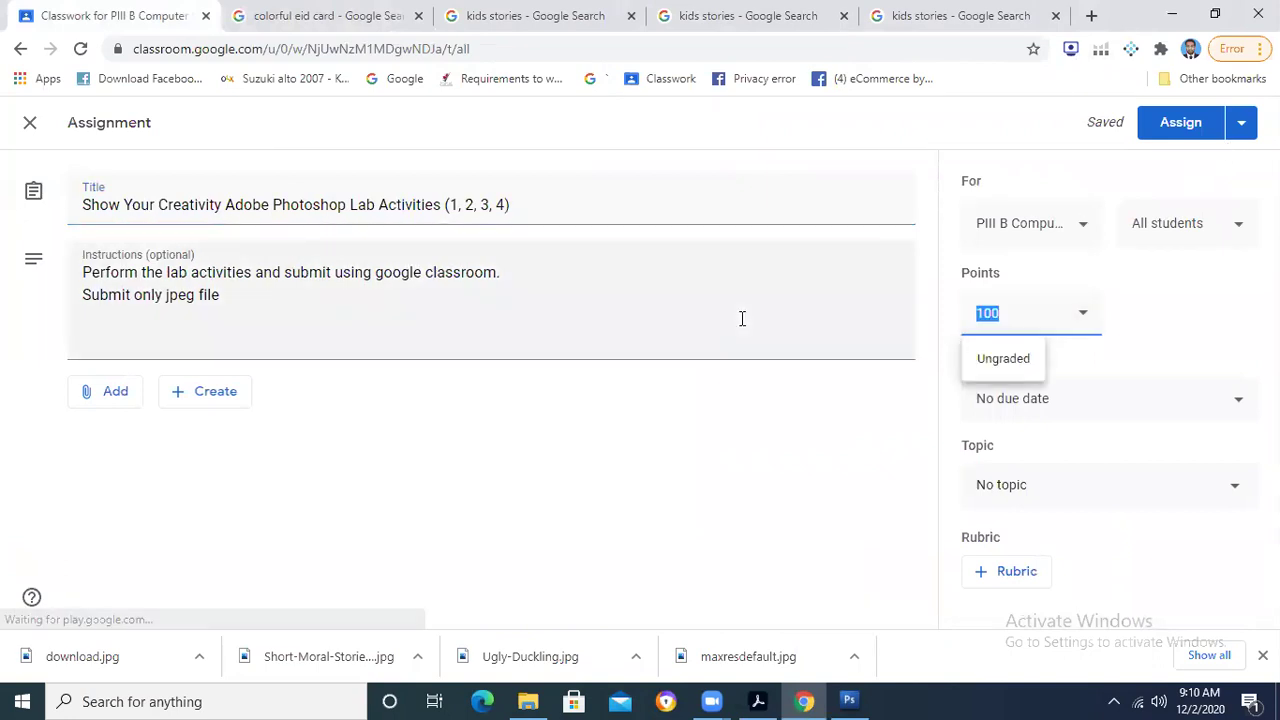
type("20")
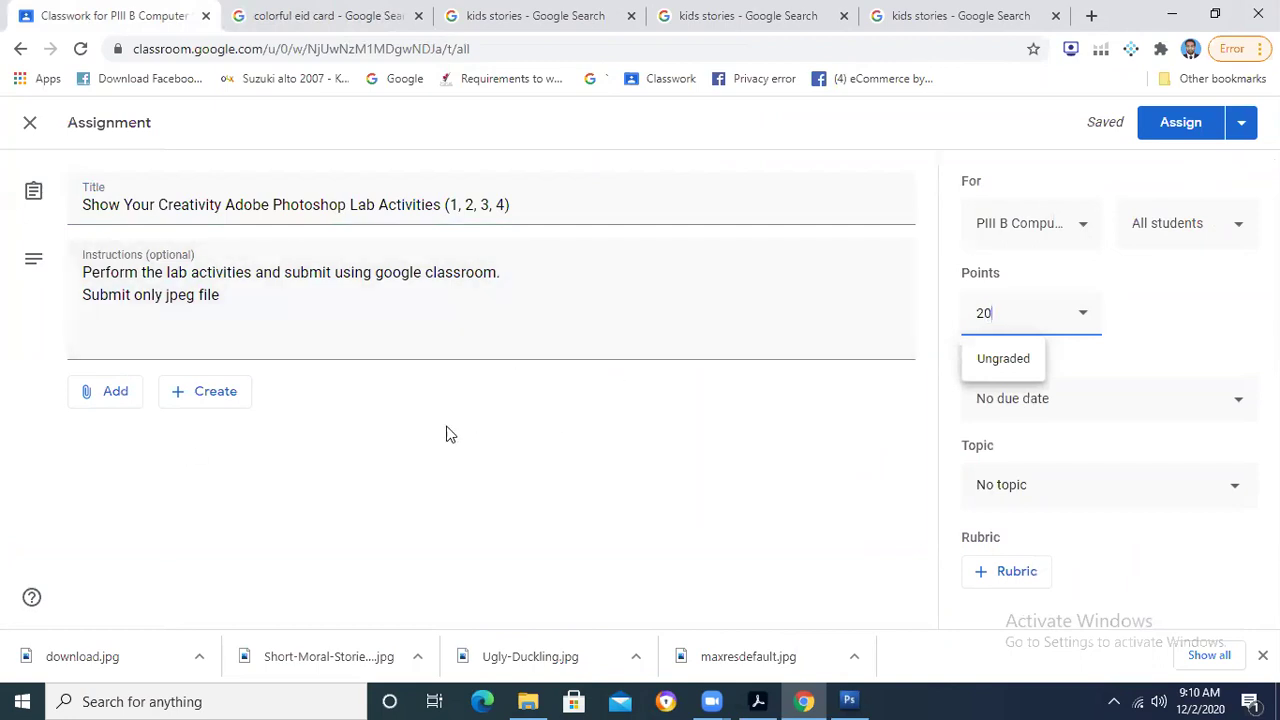
left_click(36, 408)
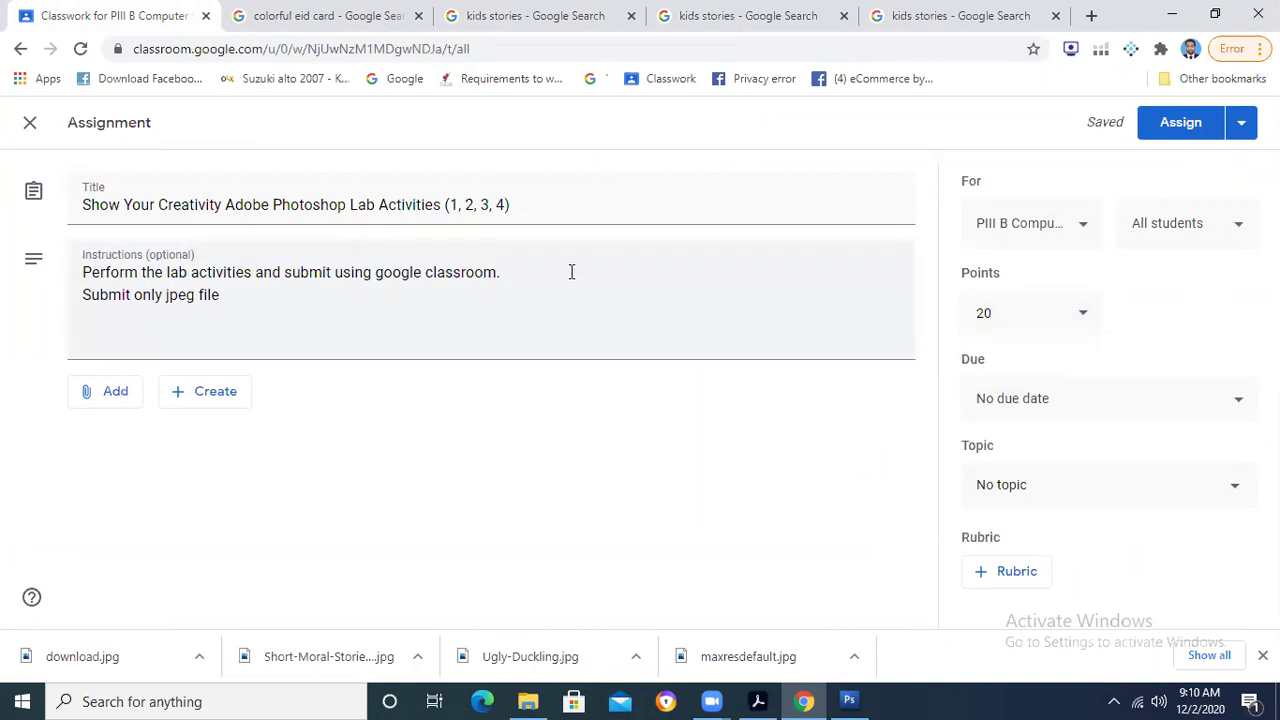
left_click(548, 210)
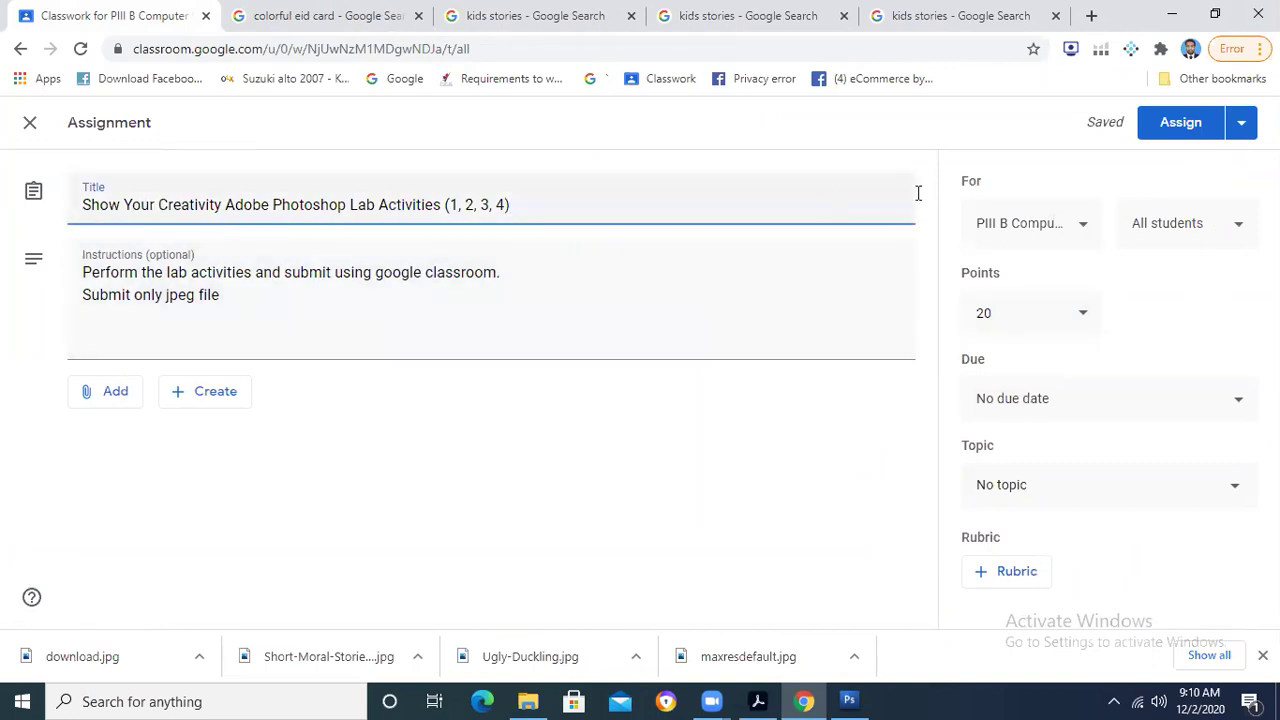
Step: Add the PIII C Computer class to the assignment's recipients alongside PIII B
left_click(1241, 124)
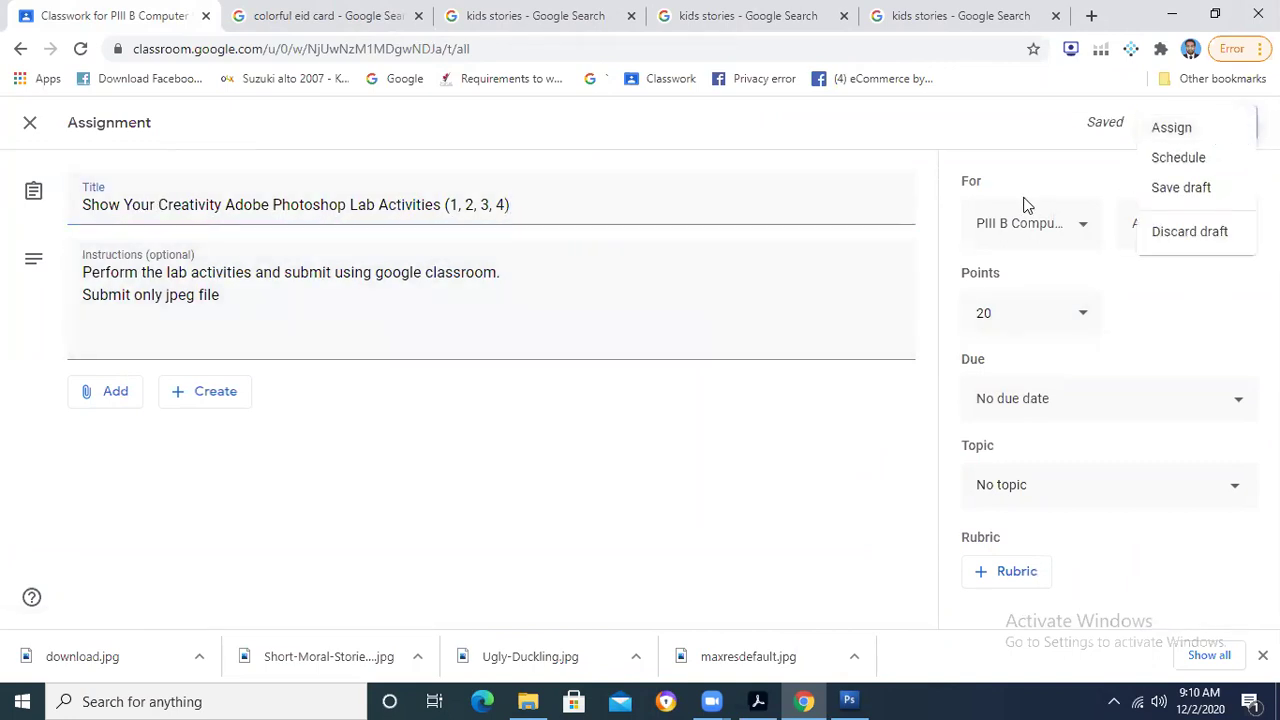
left_click(1087, 232)
left_click(1087, 232)
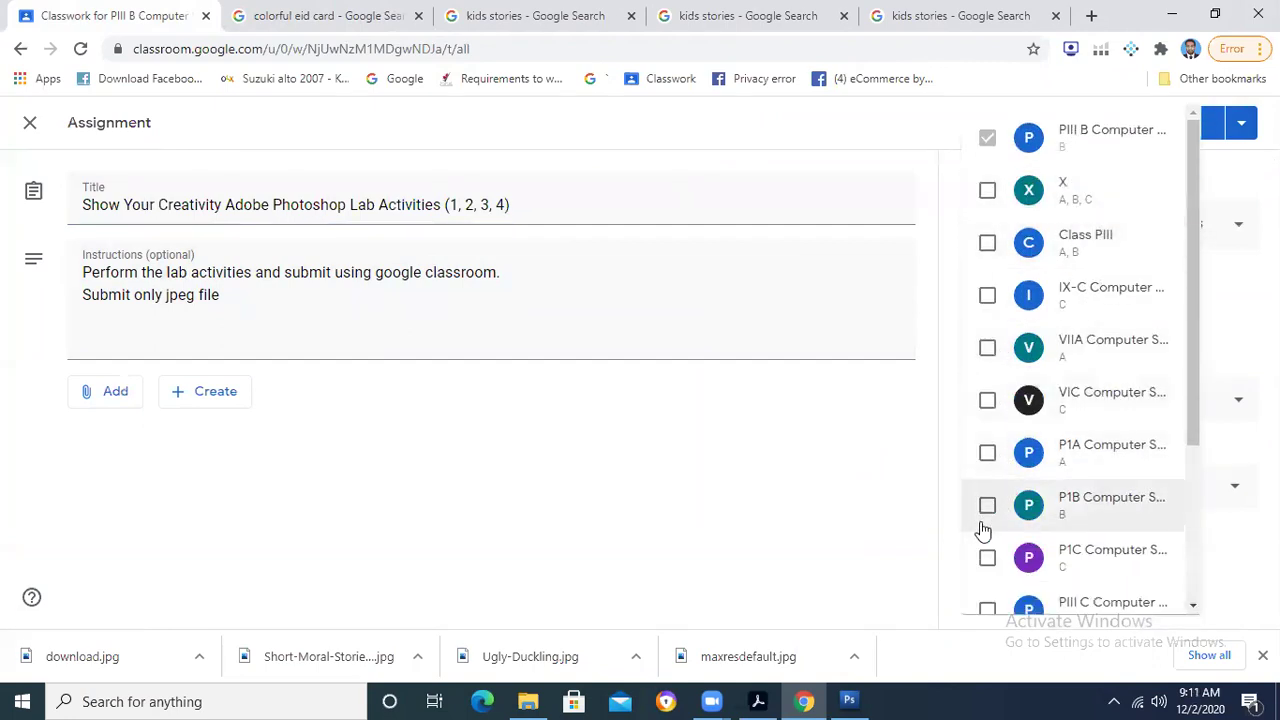
left_click(987, 590)
left_click(838, 557)
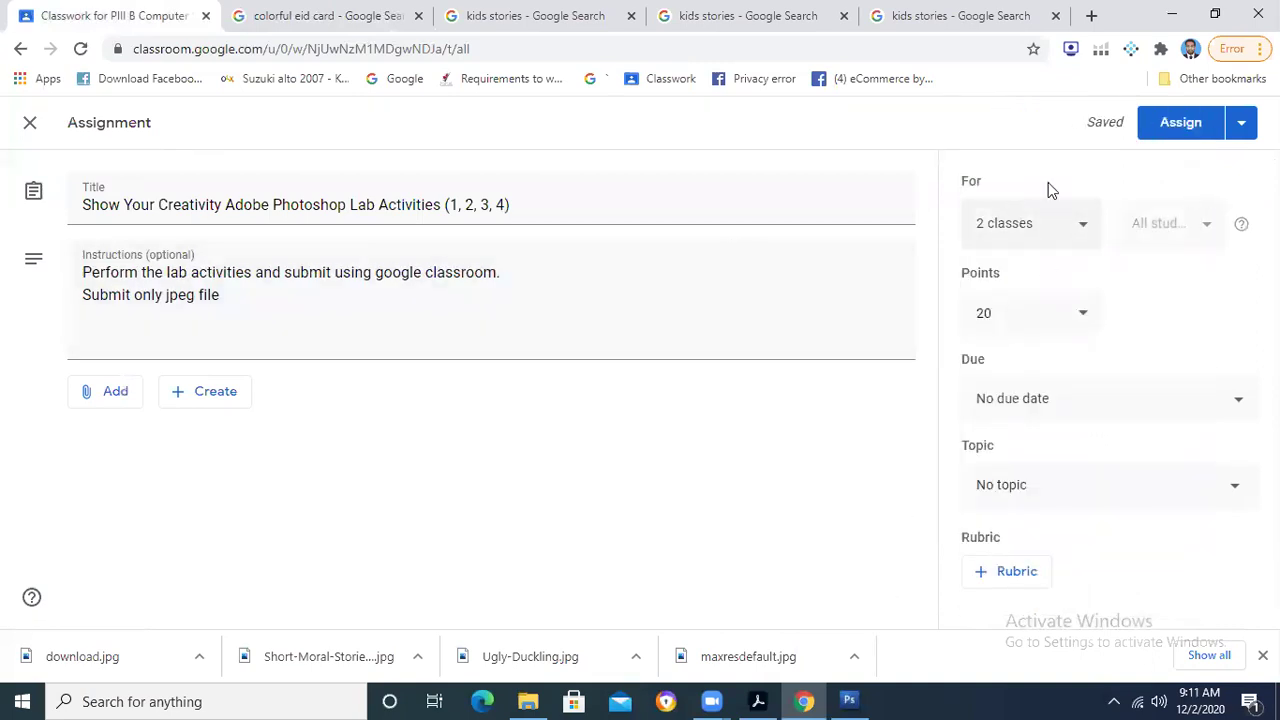
Step: Assign the Photoshop lab activities to both classes and return to the colorful eid card image results
left_click(1168, 133)
left_click(357, 10)
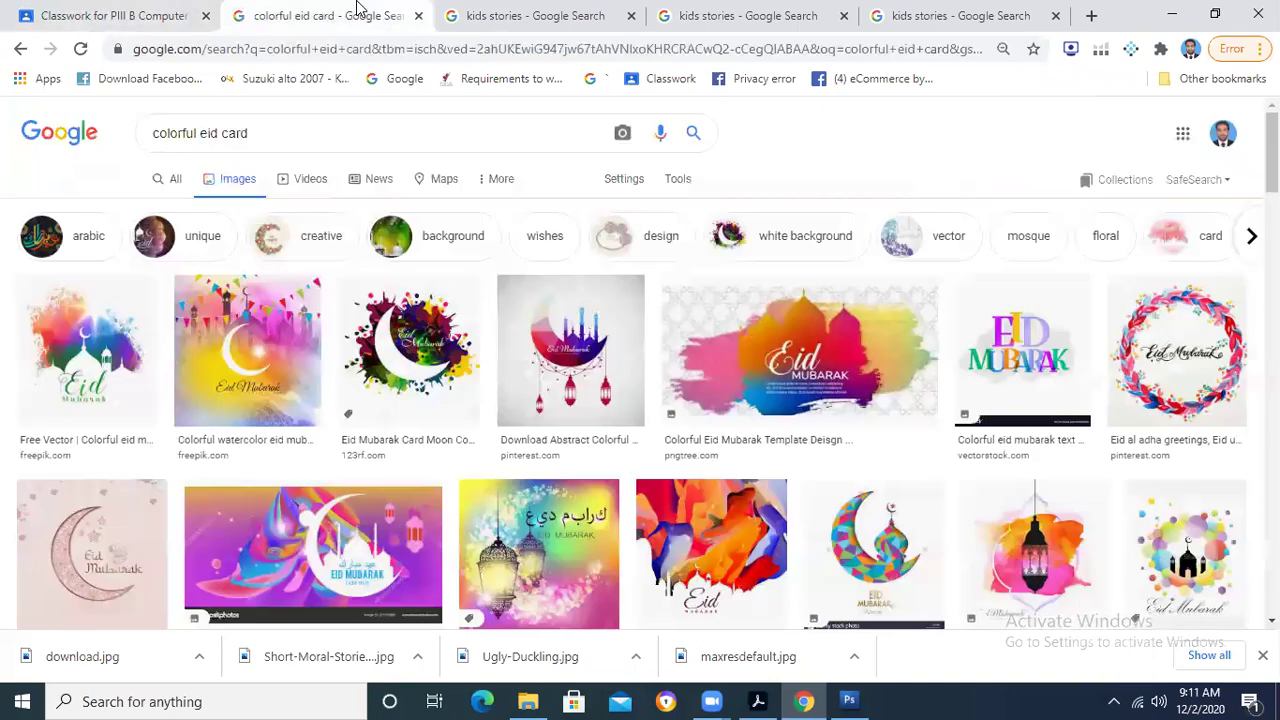